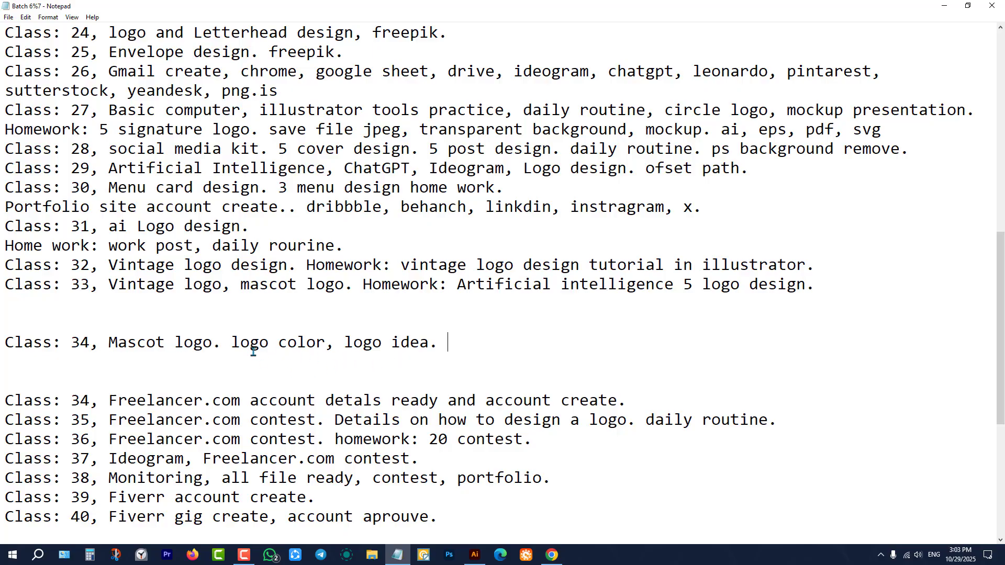
# Highlight the Class 34 entry covering mascot logo, logo color and logo idea in the class list.
pyautogui.moveTo(231, 343); pyautogui.dragTo(451, 359)
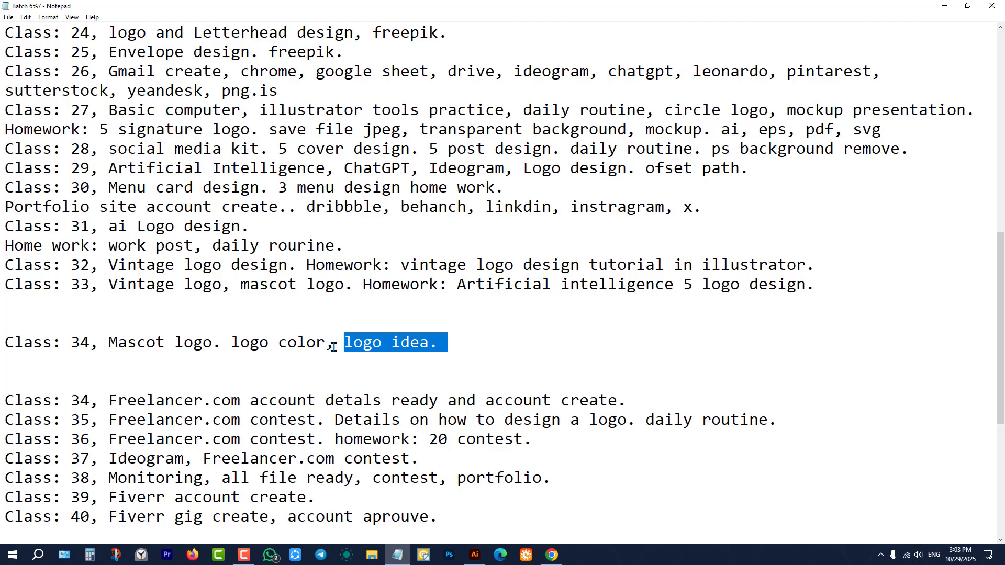
pyautogui.moveTo(333, 347); pyautogui.dragTo(232, 345)
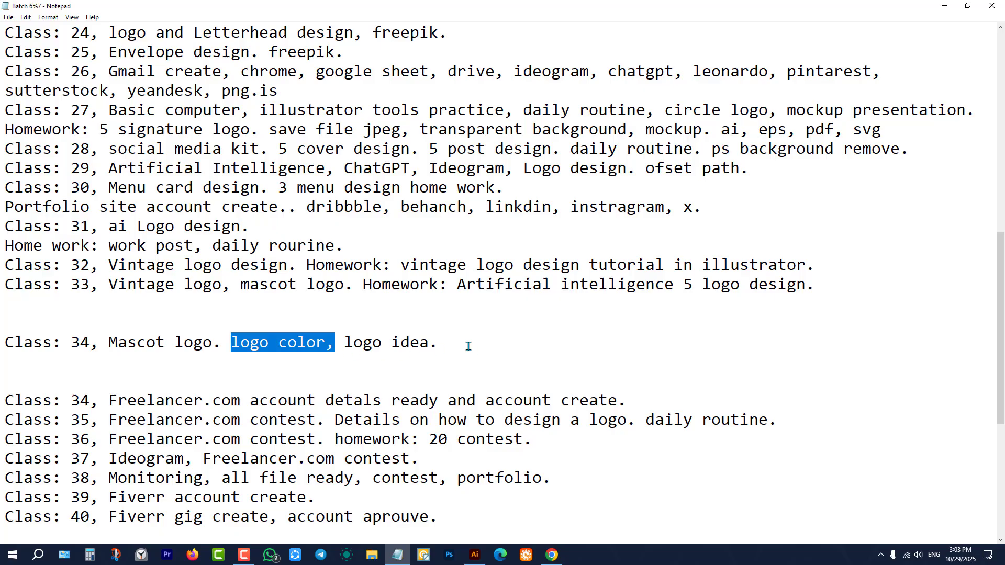
pyautogui.moveTo(466, 345); pyautogui.dragTo(335, 343)
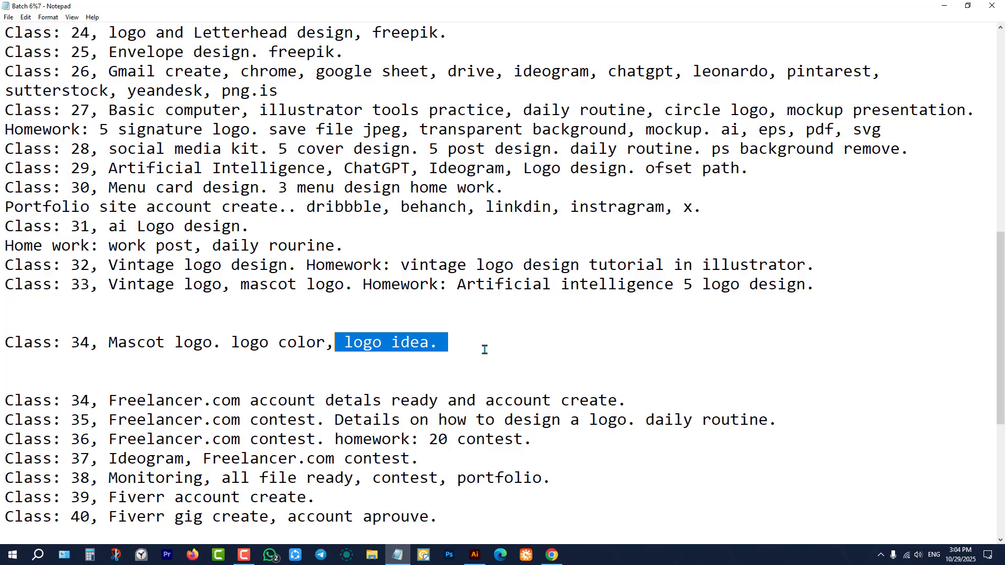
pyautogui.click(477, 343)
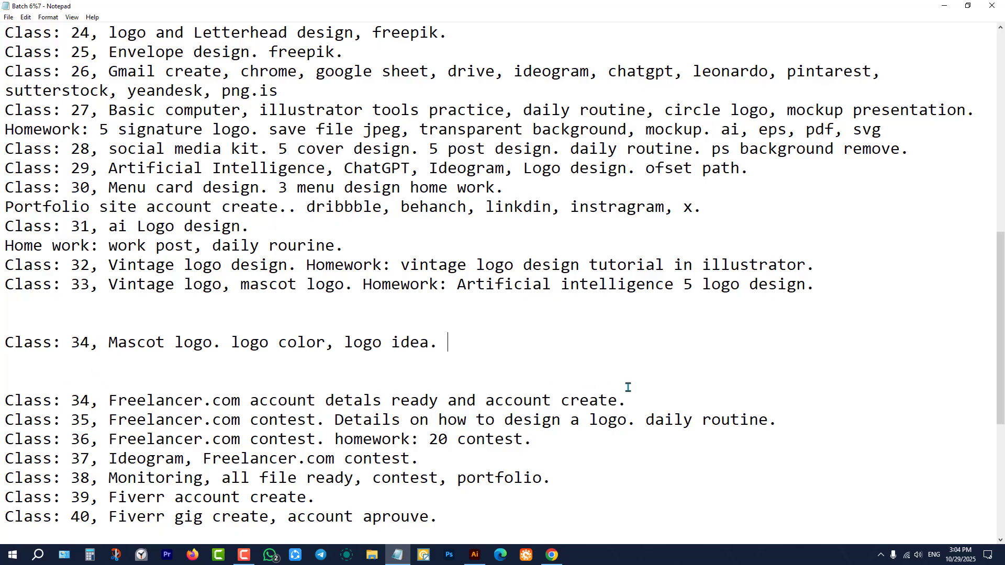
pyautogui.moveTo(449, 343); pyautogui.dragTo(34, 355)
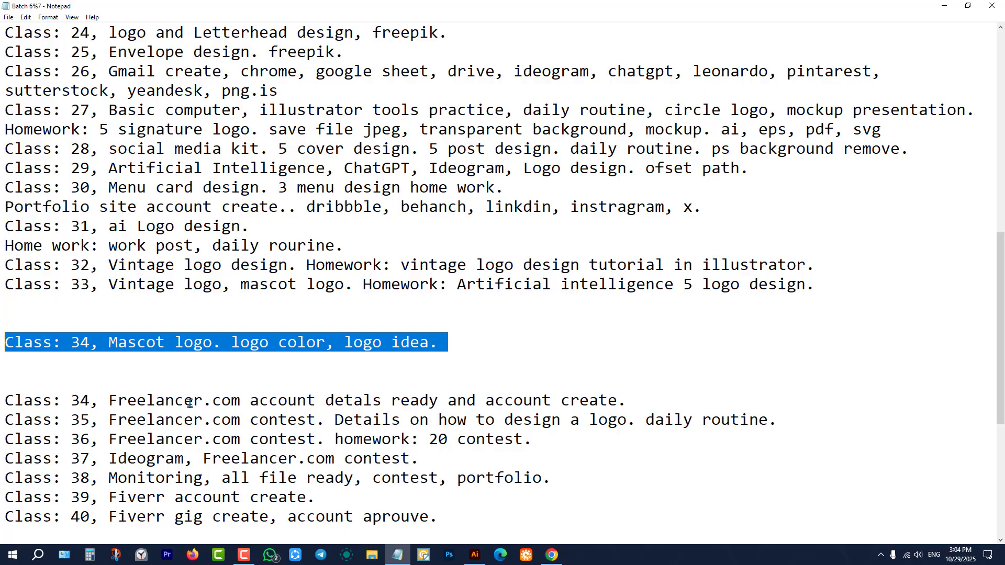
pyautogui.click(90, 401)
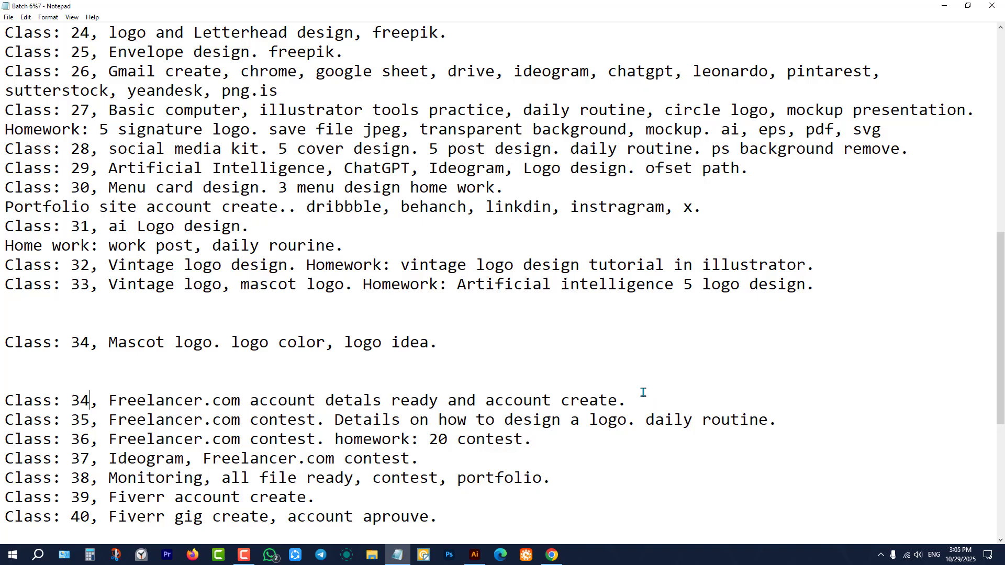
pyautogui.click(519, 342)
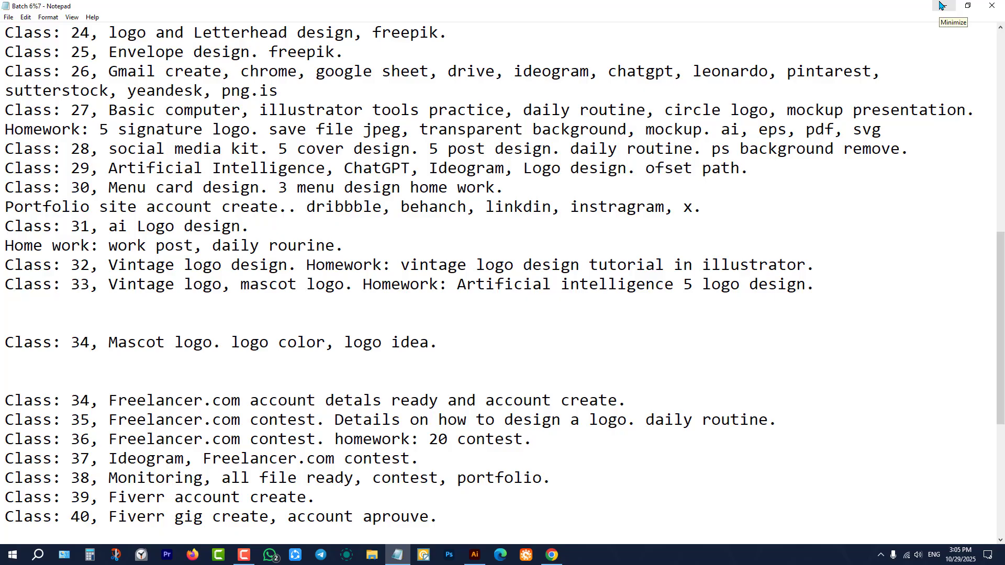
# Switch to Illustrator and examine the restaurant mascot logos, including the Crabilicious Crab badge up close.
pyautogui.click(941, 5)
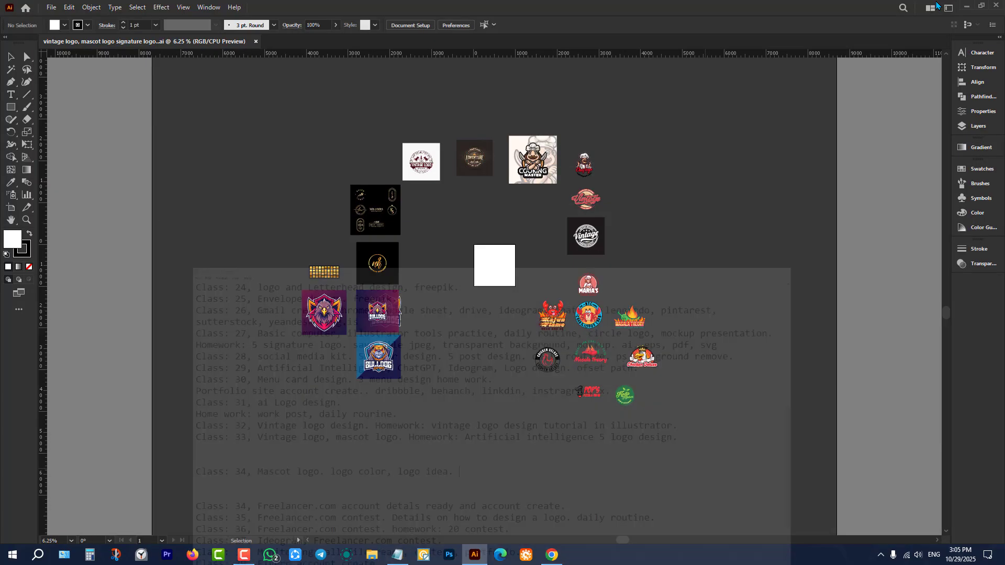
pyautogui.scroll(3, 599, 244)
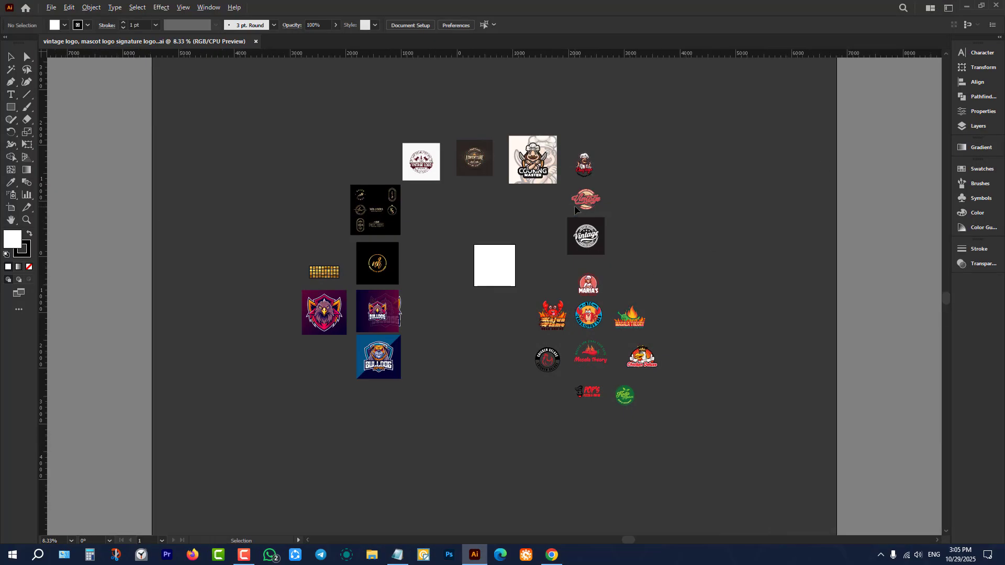
pyautogui.scroll(2, 565, 230)
pyautogui.scroll(1, 550, 234)
pyautogui.scroll(-3, 516, 246)
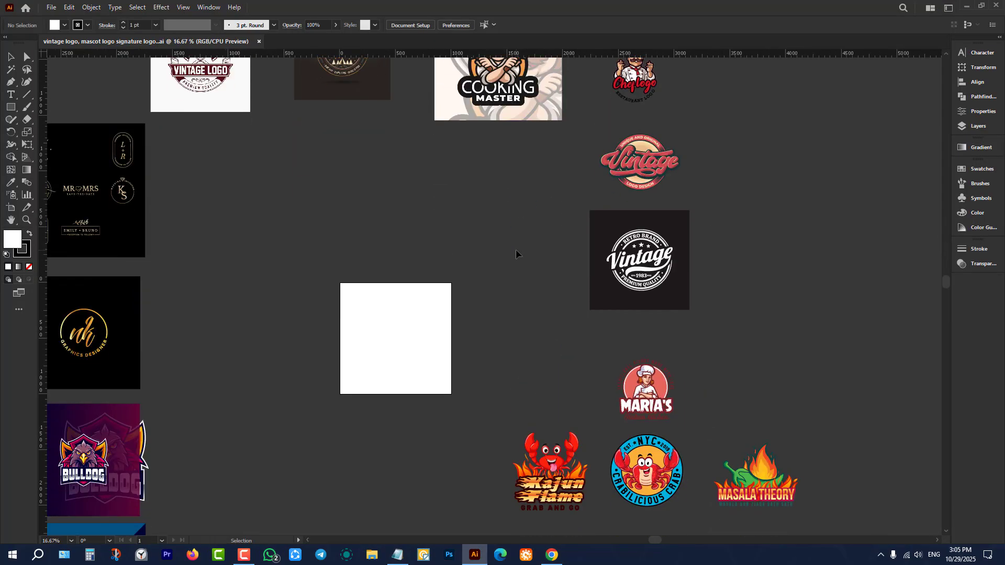
pyautogui.scroll(-1, 525, 240)
pyautogui.scroll(-3, 520, 273)
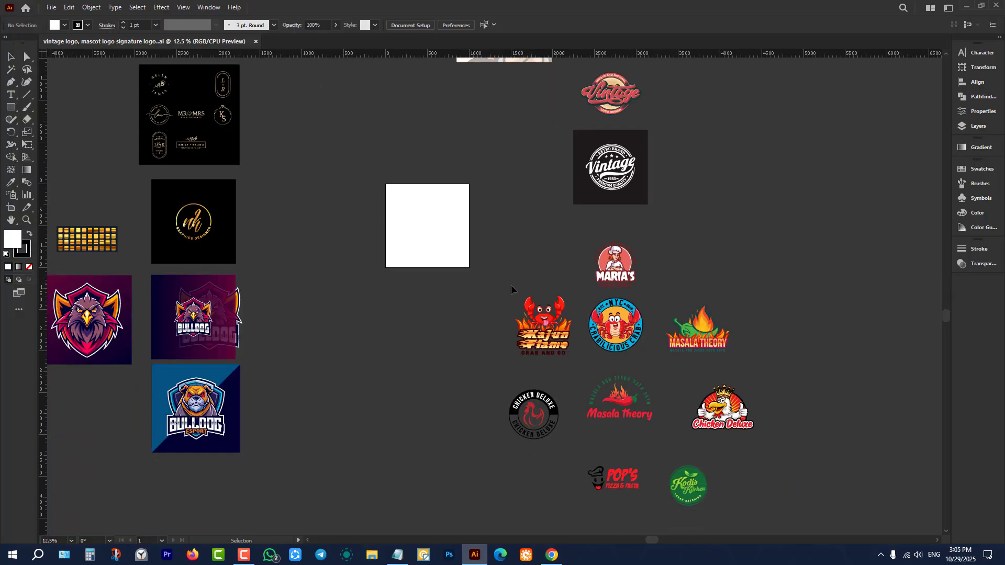
pyautogui.scroll(4, 661, 298)
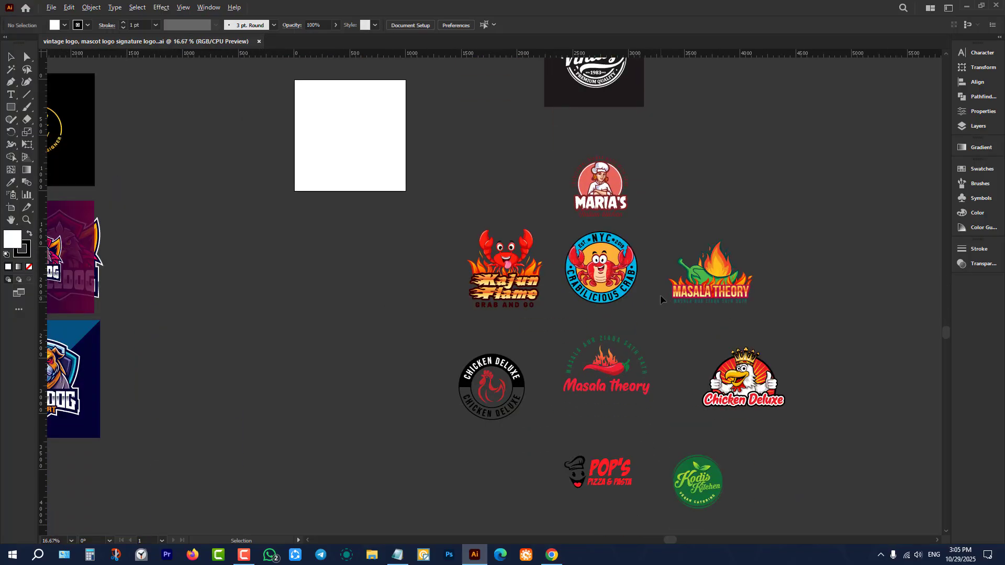
pyautogui.scroll(1, 570, 168)
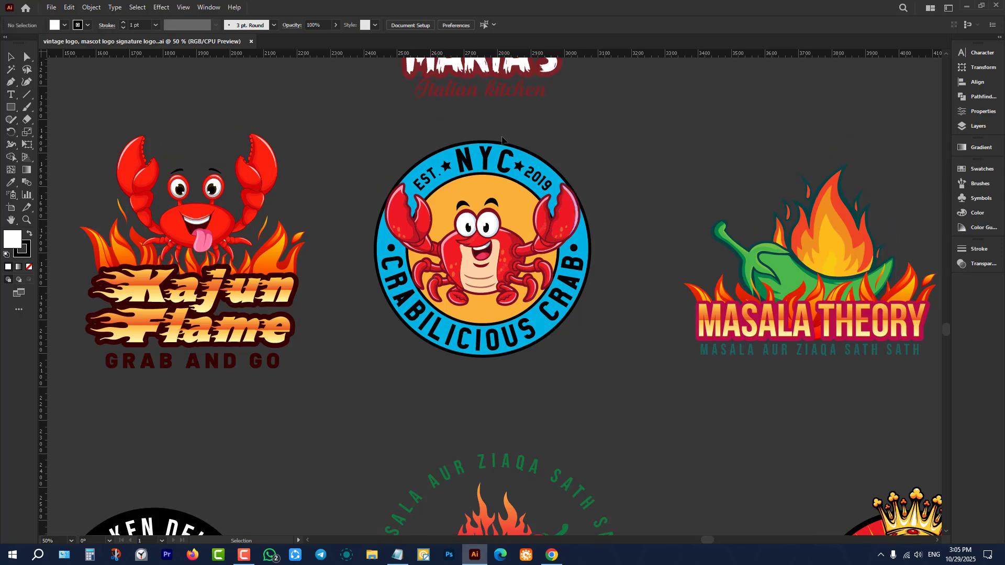
pyautogui.scroll(1, 571, 183)
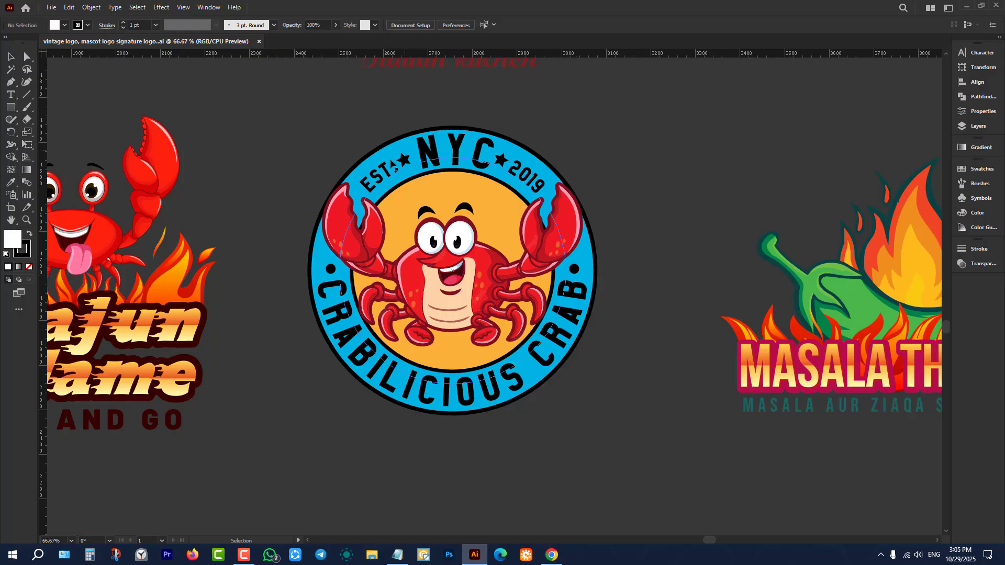
pyautogui.scroll(-5, 628, 332)
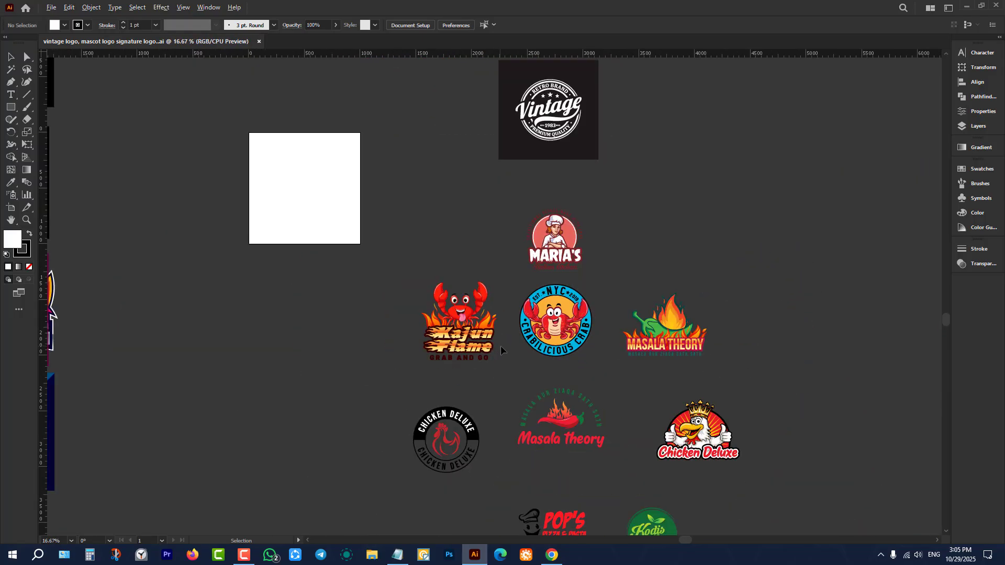
pyautogui.scroll(-2, 641, 371)
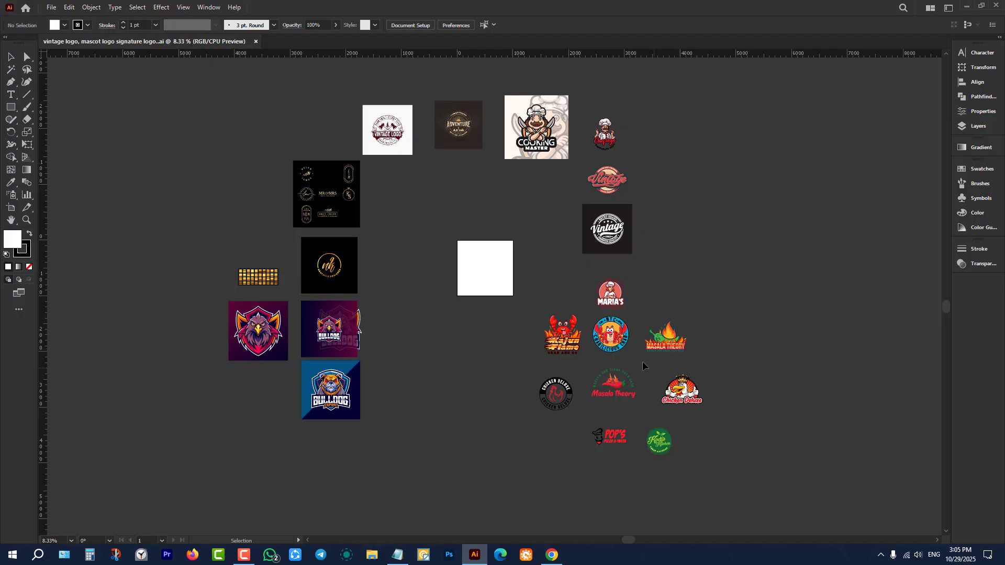
# Examine the Cooking Master, Chef logo and two Vintage logo designs up close.
pyautogui.scroll(3, 573, 172)
pyautogui.scroll(2, 555, 166)
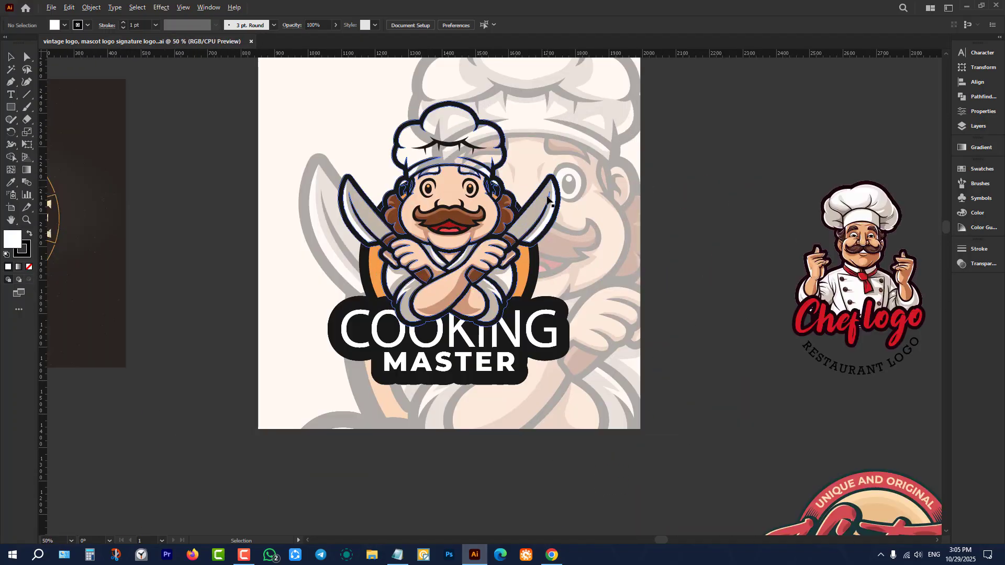
pyautogui.scroll(-1, 539, 330)
pyautogui.scroll(2, 768, 305)
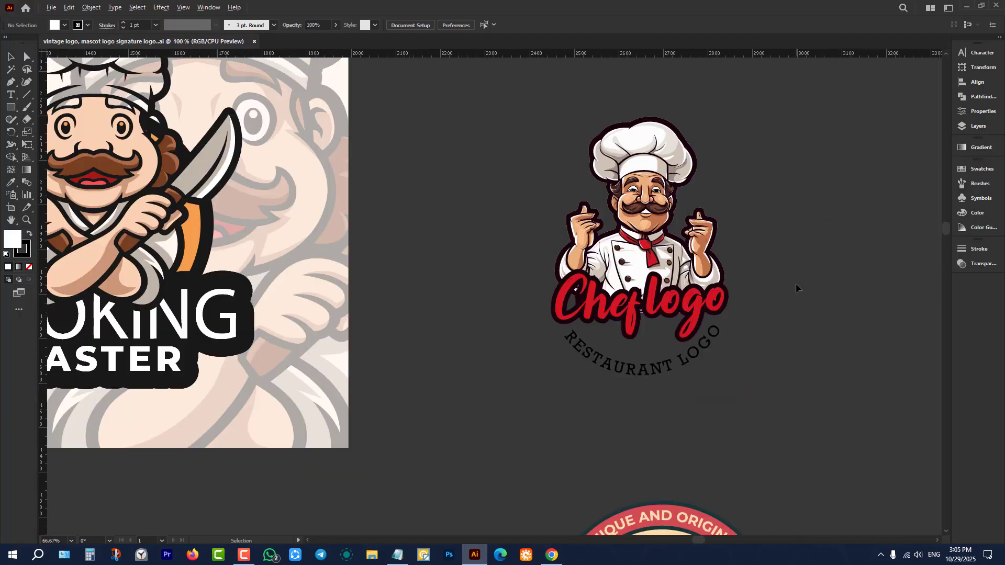
pyautogui.scroll(1, 796, 287)
pyautogui.scroll(-4, 704, 202)
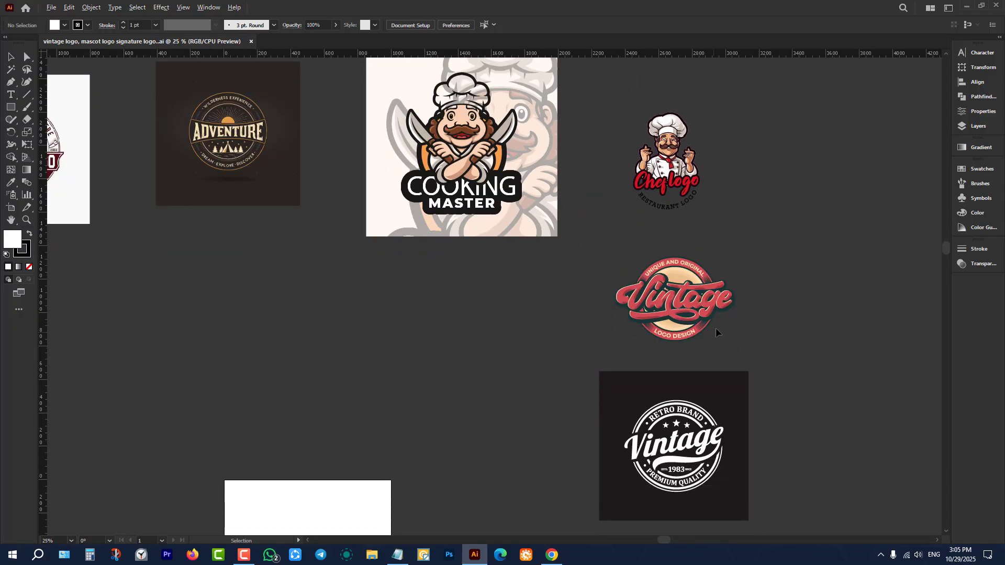
pyautogui.scroll(2, 717, 329)
pyautogui.scroll(2, 742, 317)
pyautogui.scroll(-4, 694, 204)
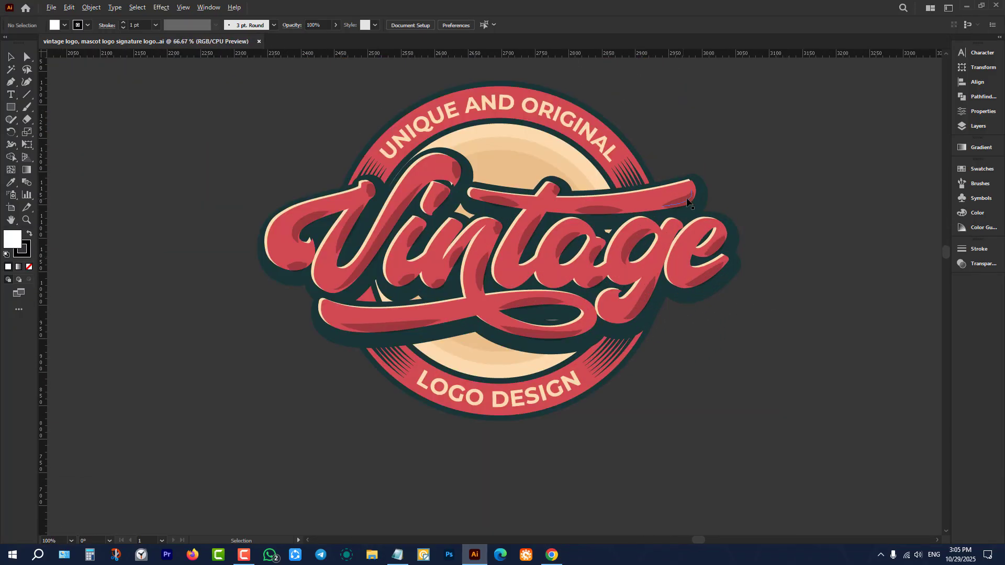
pyautogui.scroll(-1, 681, 314)
pyautogui.scroll(3, 711, 318)
pyautogui.scroll(-3, 748, 302)
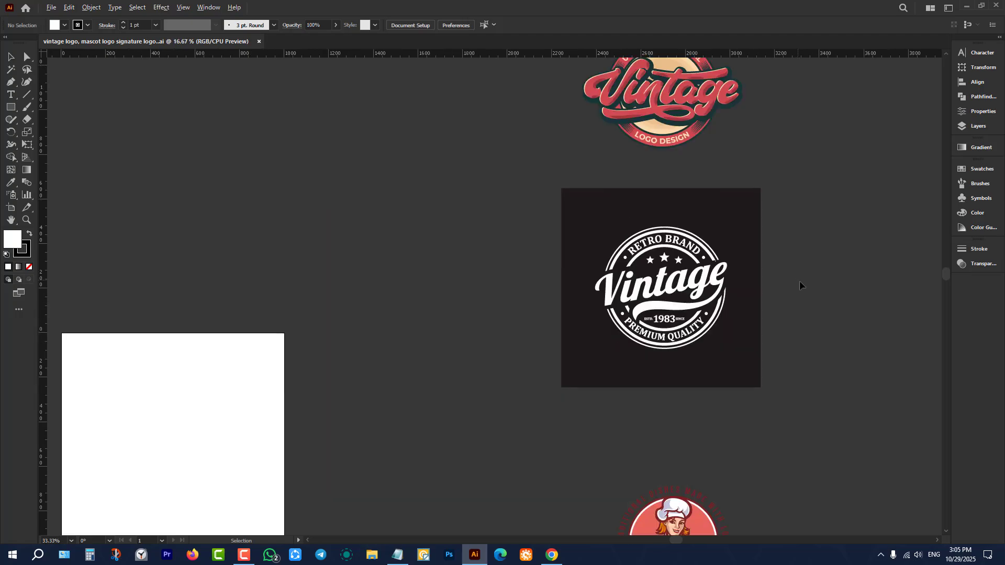
pyautogui.scroll(-1, 532, 319)
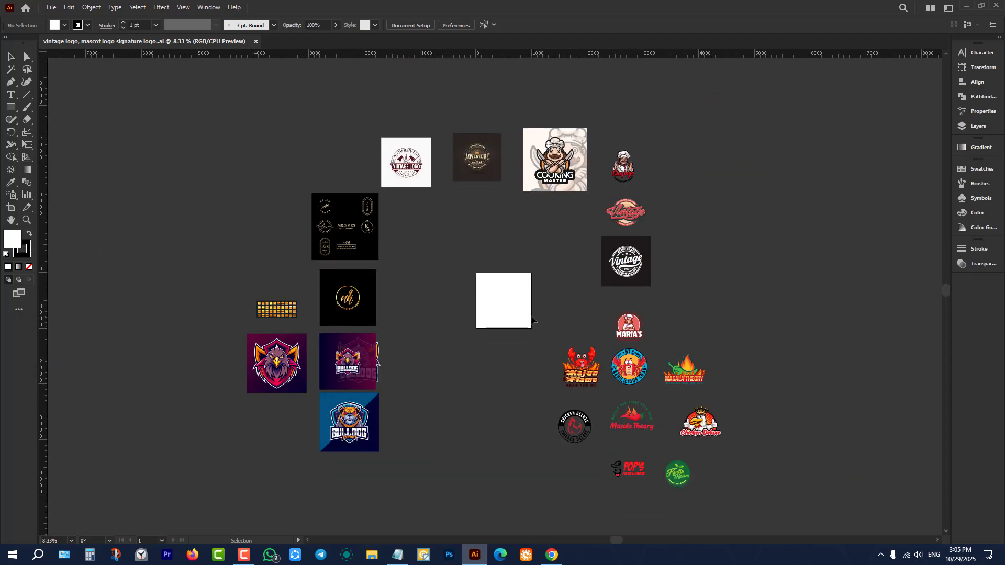
# Examine the Bulldog Esport mascot logo up close.
pyautogui.scroll(-2, 358, 403)
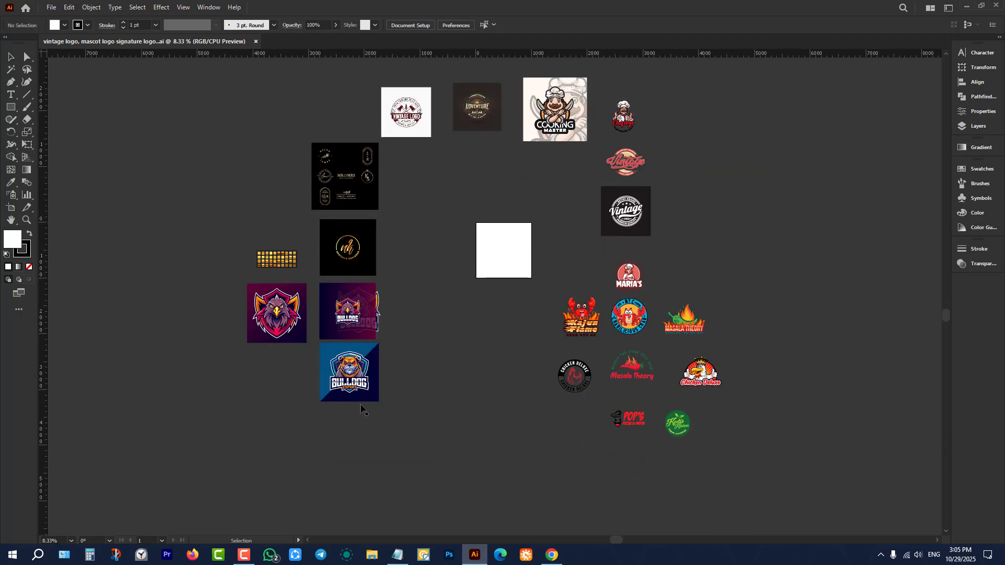
pyautogui.scroll(4, 359, 404)
pyautogui.scroll(1, 403, 390)
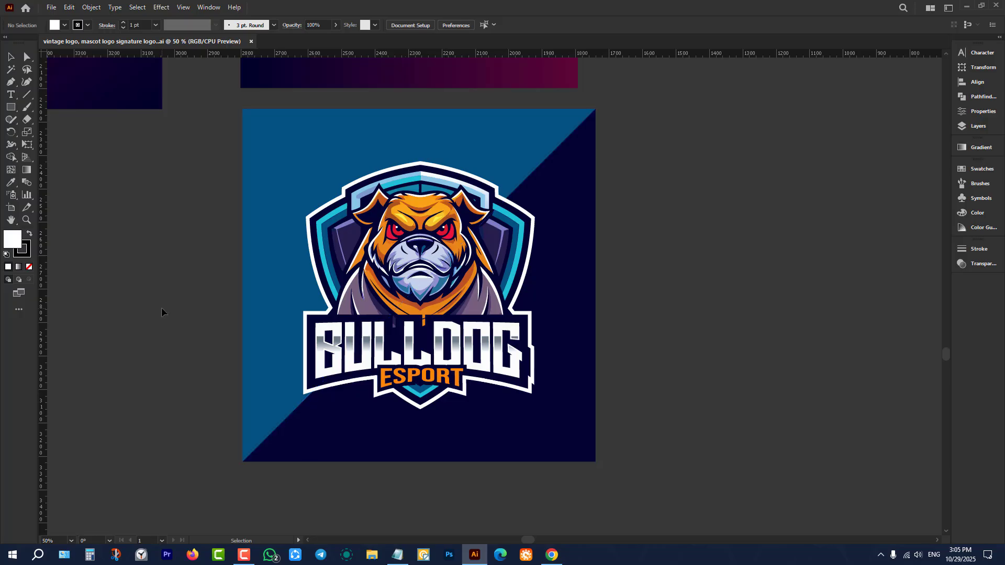
pyautogui.scroll(-2, 178, 322)
pyautogui.scroll(2, 264, 353)
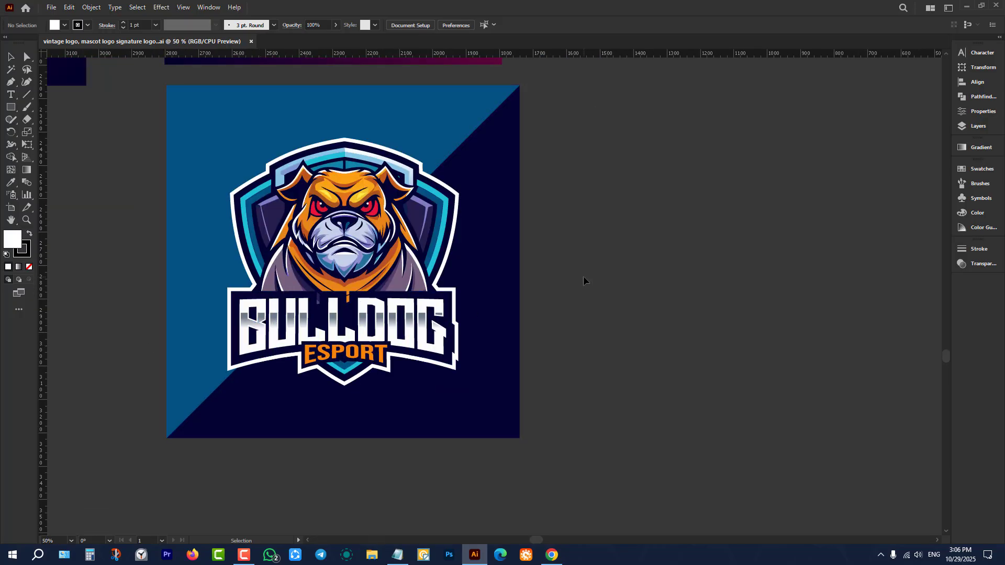
pyautogui.scroll(-1, 292, 301)
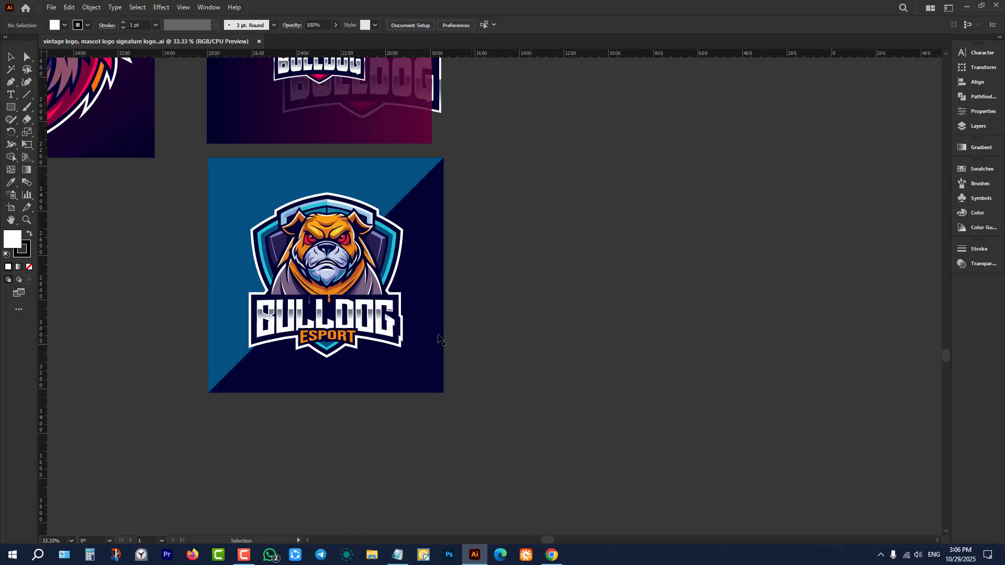
# Draw a white rectangle about 1139 by 383 px in the empty area beside the Bulldog Esport logo.
pyautogui.click(11, 107)
pyautogui.scroll(-1, 523, 251)
pyautogui.scroll(-1, 471, 273)
pyautogui.scroll(1, 465, 250)
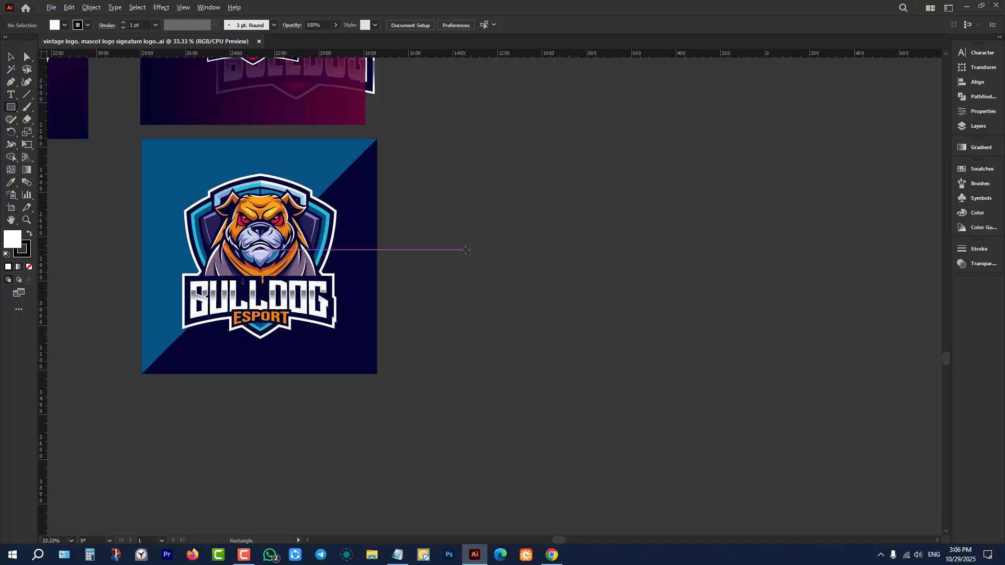
pyautogui.moveTo(447, 224); pyautogui.dragTo(702, 308)
pyautogui.click(16, 56)
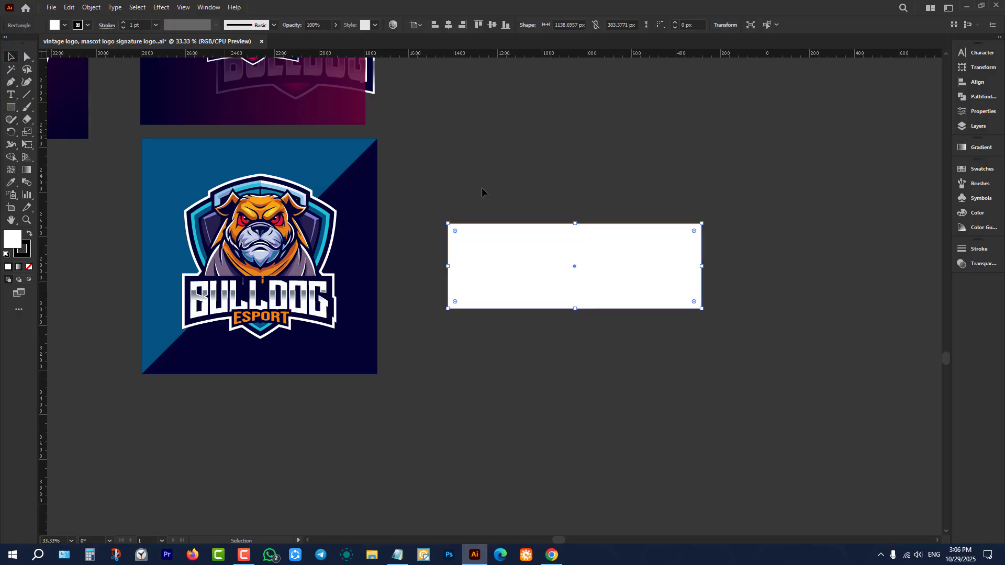
pyautogui.click(525, 190)
# Move the white rectangle slightly farther from the Bulldog Esport logo and a little higher, and deselect it.
pyautogui.scroll(1, 679, 258)
pyautogui.click(642, 262)
pyautogui.scroll(1, 589, 212)
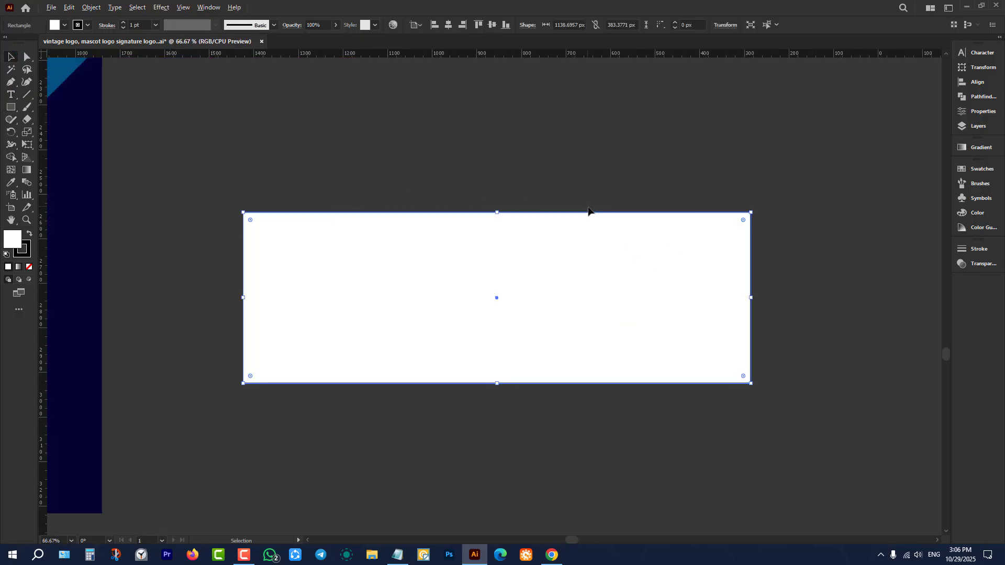
pyautogui.moveTo(497, 297); pyautogui.dragTo(544, 240)
pyautogui.scroll(2, 544, 303)
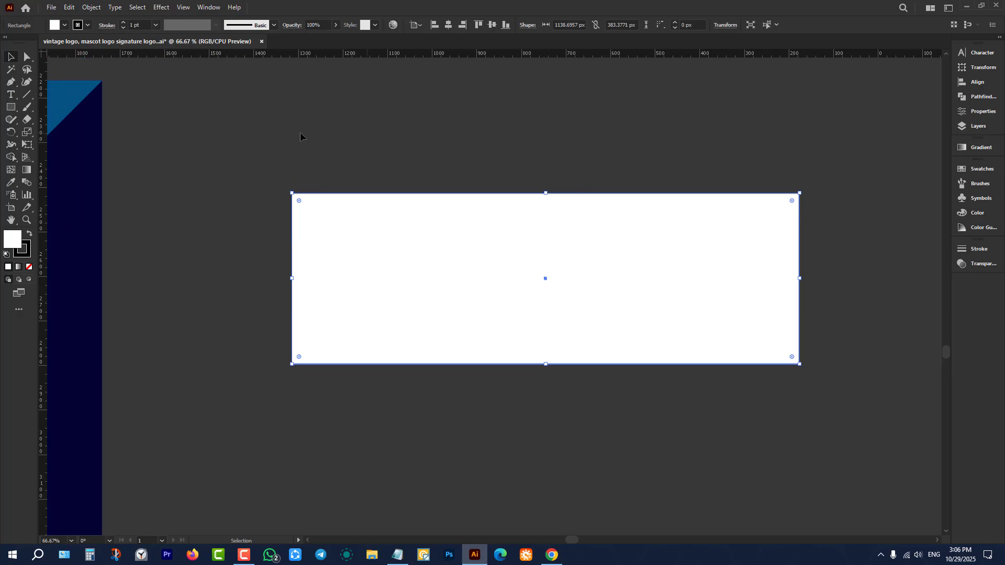
pyautogui.scroll(-4, 391, 299)
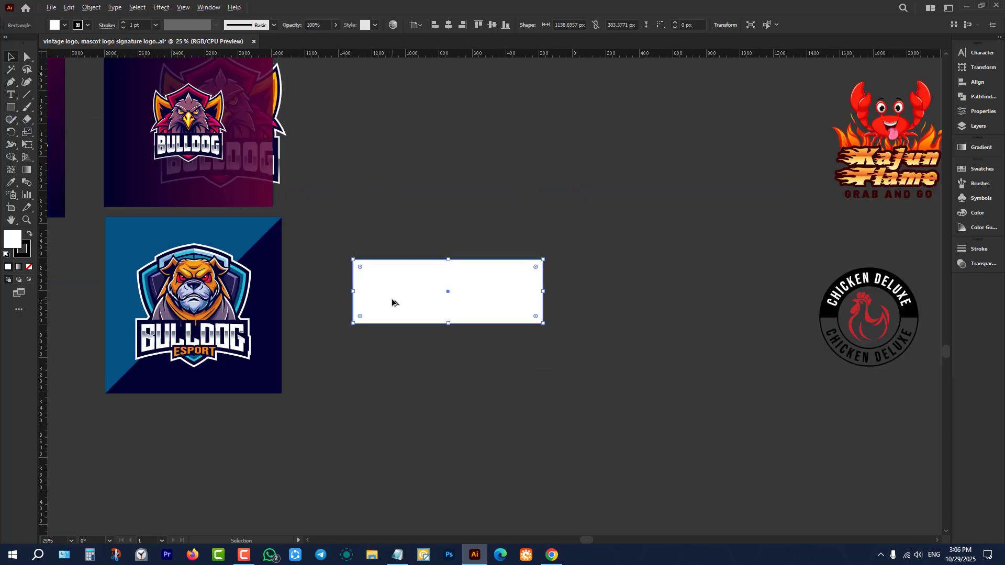
pyautogui.click(353, 236)
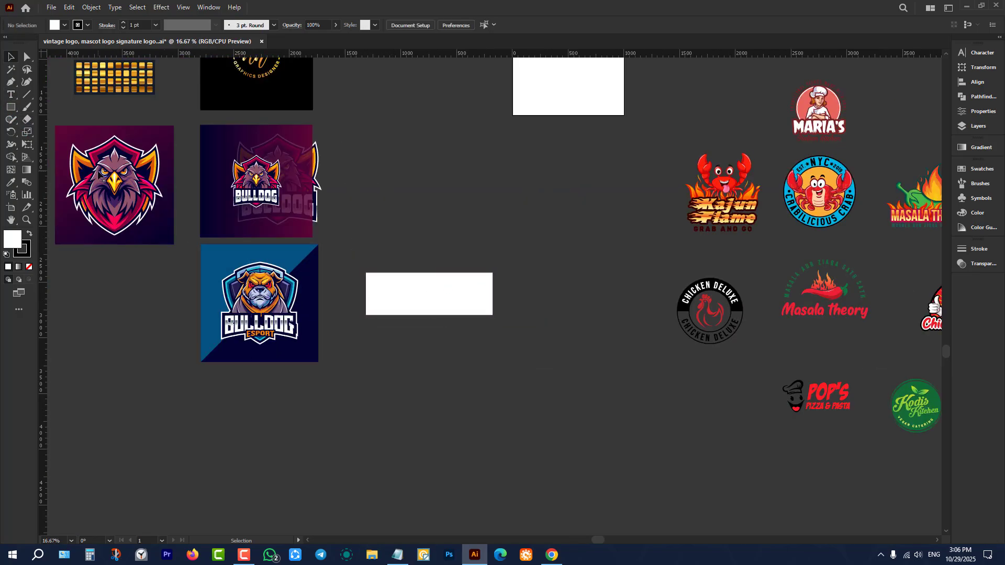
# Duplicate the eagle mascot together with its gradient background and place the copy just below the white rectangle.
pyautogui.click(99, 173)
pyautogui.scroll(-1, 251, 236)
pyautogui.click(84, 148)
pyautogui.moveTo(85, 151); pyautogui.dragTo(209, 287)
pyautogui.moveTo(170, 207); pyautogui.dragTo(413, 360)
pyautogui.click(296, 380)
pyautogui.scroll(-2, 298, 374)
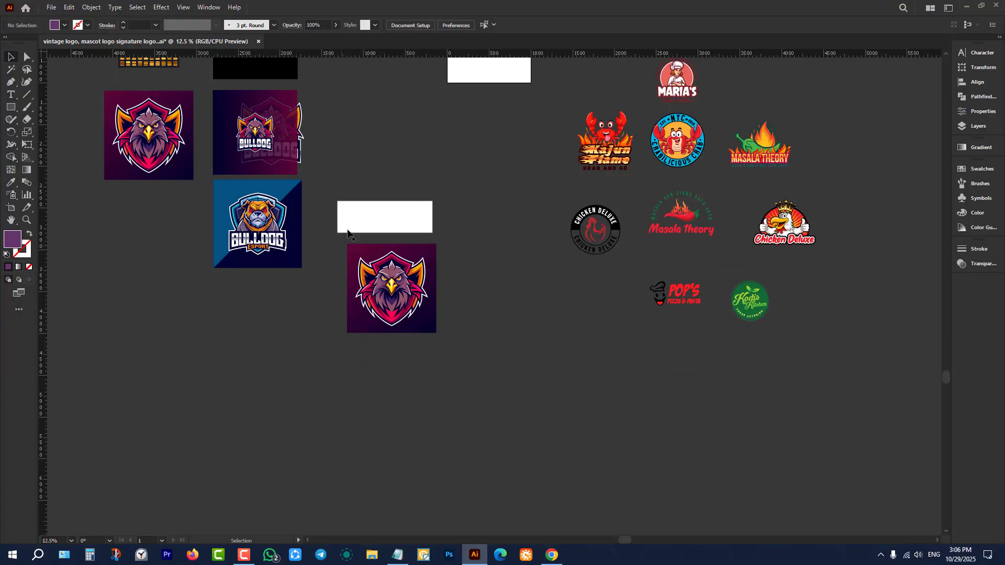
# Move the white rectangle below the Bulldog Esport logo and pull the gradient background away from the copied eagle mascot.
pyautogui.moveTo(356, 215); pyautogui.dragTo(195, 365)
pyautogui.scroll(2, 393, 287)
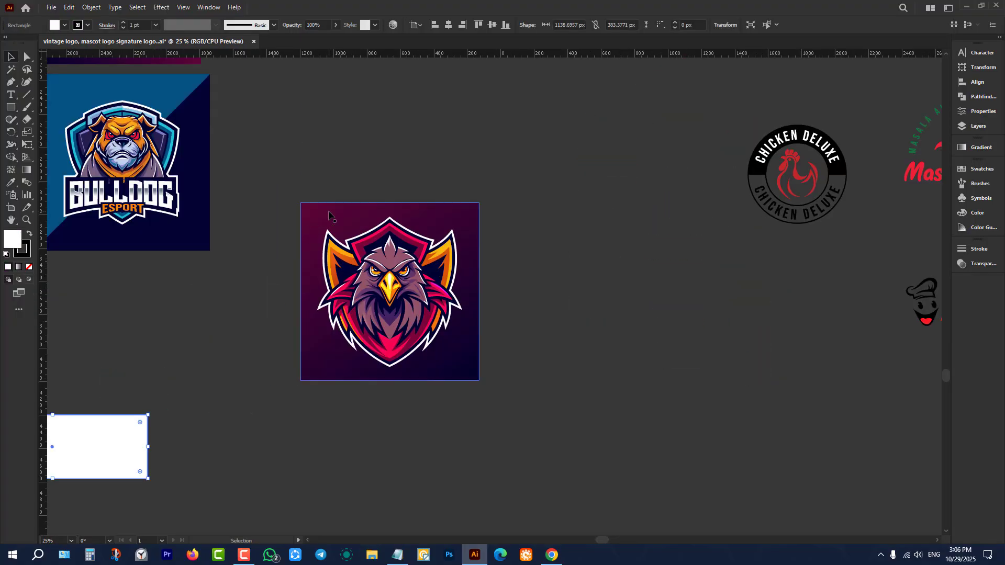
pyautogui.moveTo(329, 215); pyautogui.dragTo(608, 125)
pyautogui.click(539, 265)
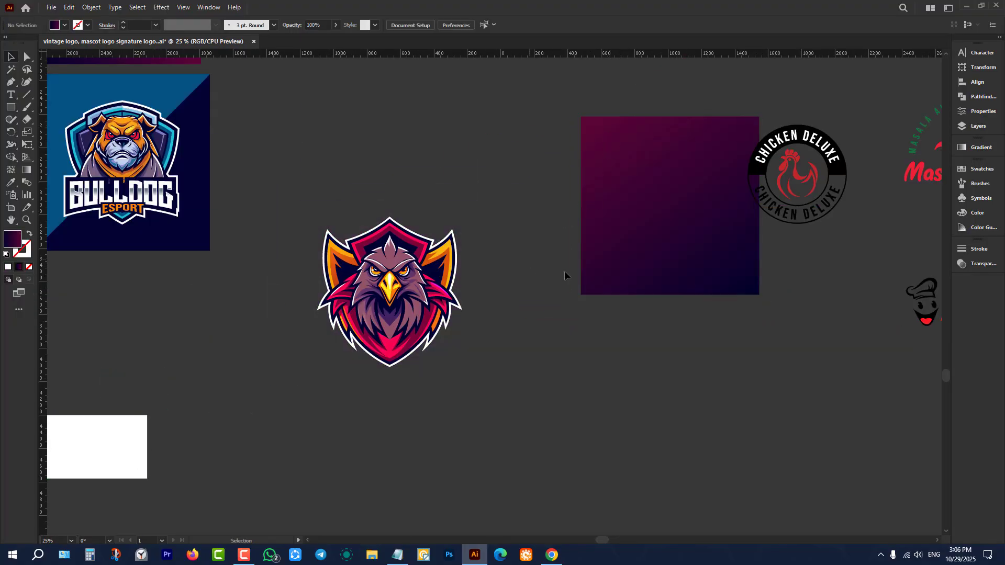
# Move the loose gradient square into the empty area below the original eagle tile and deselect it.
pyautogui.scroll(-1, 564, 271)
pyautogui.moveTo(633, 259); pyautogui.dragTo(194, 313)
pyautogui.click(361, 311)
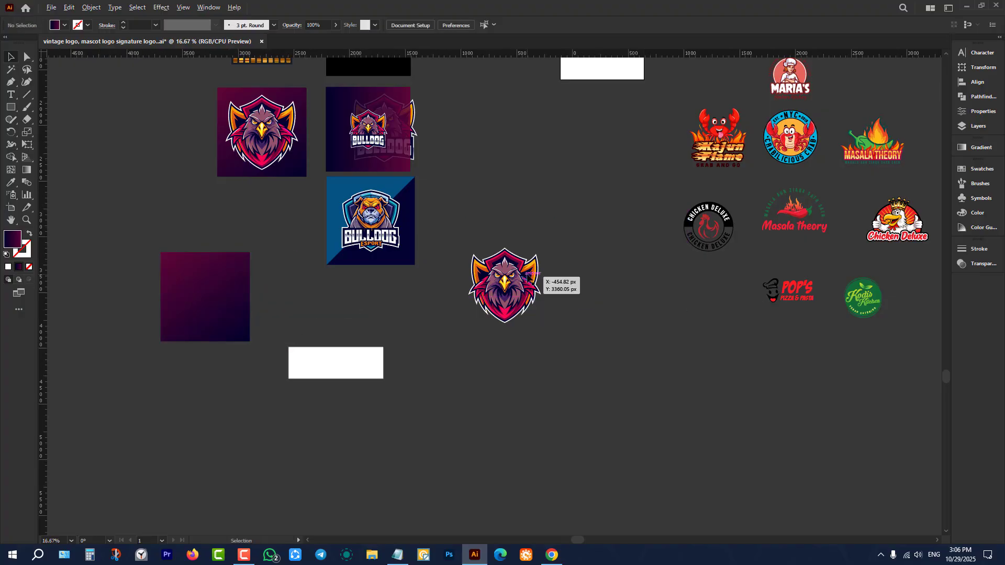
# Move the whole isolated eagle mascot up and farther away from the Bulldog Esport logo, and deselect it.
pyautogui.scroll(1, 529, 276)
pyautogui.moveTo(355, 160); pyautogui.dragTo(652, 435)
pyautogui.press('a')
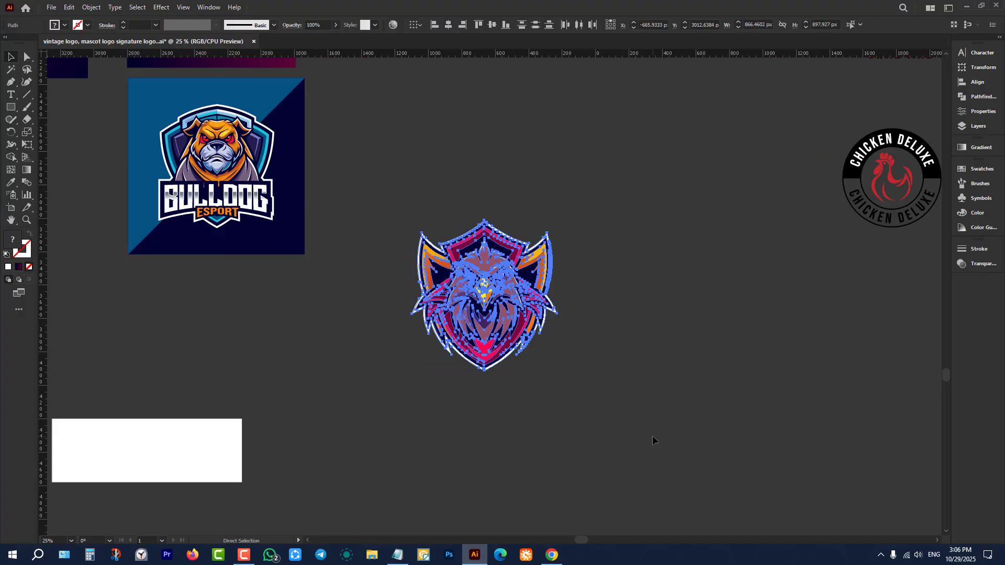
pyautogui.press('v')
pyautogui.moveTo(515, 335); pyautogui.dragTo(584, 258)
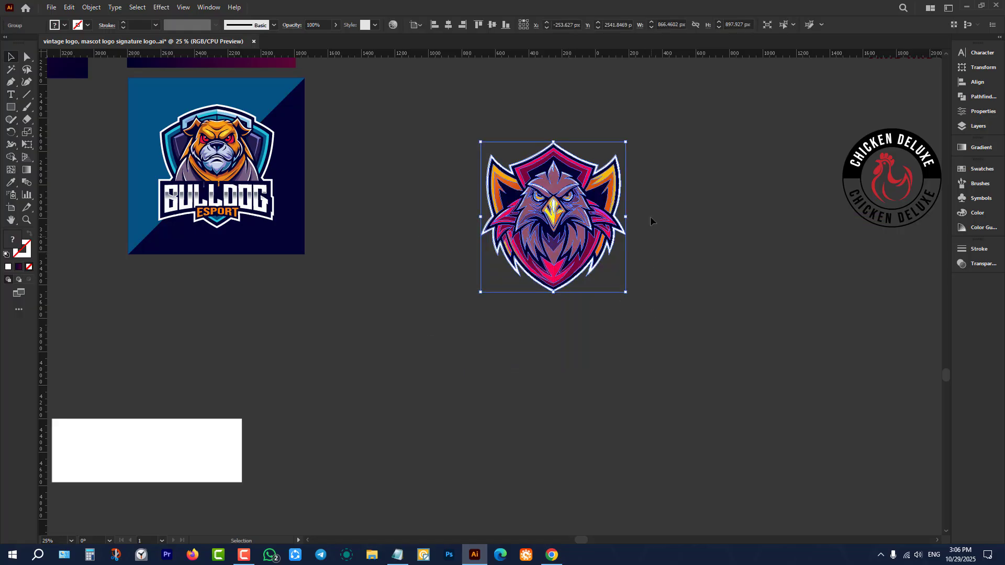
pyautogui.scroll(2, 655, 187)
pyautogui.click(682, 254)
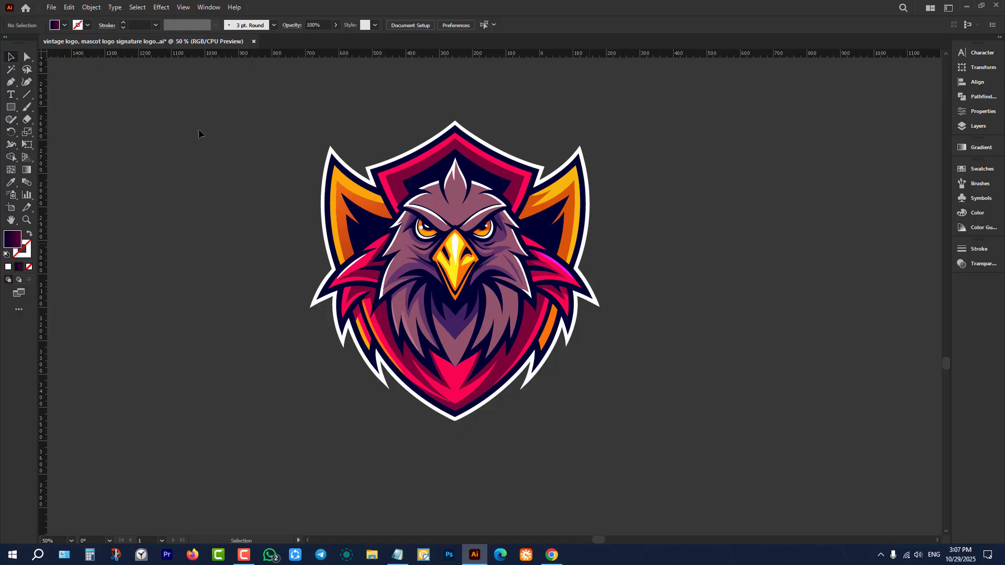
# Examine the wordmark banner across the eagle in the existing Bulldog logo as a reference.
pyautogui.moveTo(229, 102); pyautogui.dragTo(730, 468)
pyautogui.scroll(-3, 665, 282)
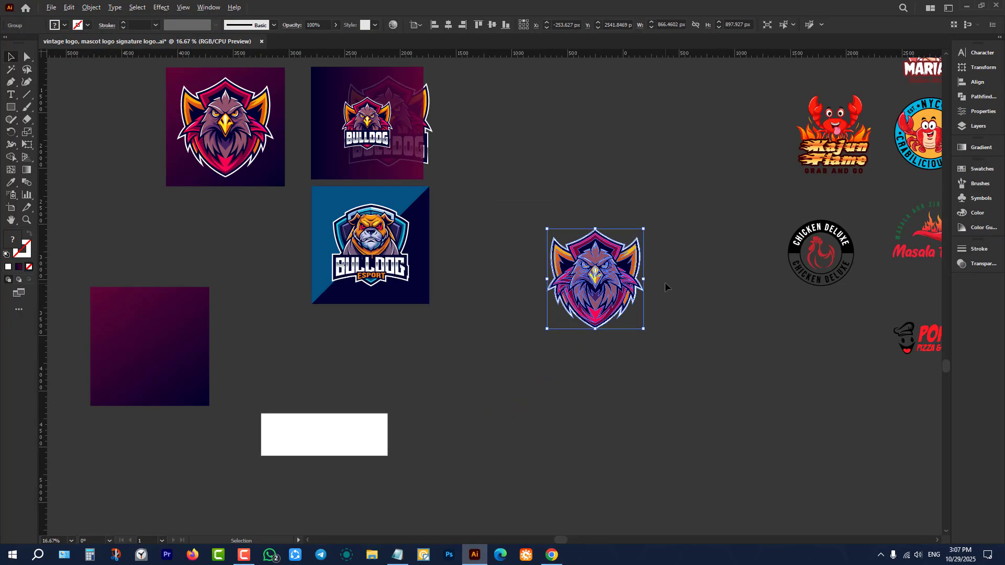
pyautogui.click(710, 274)
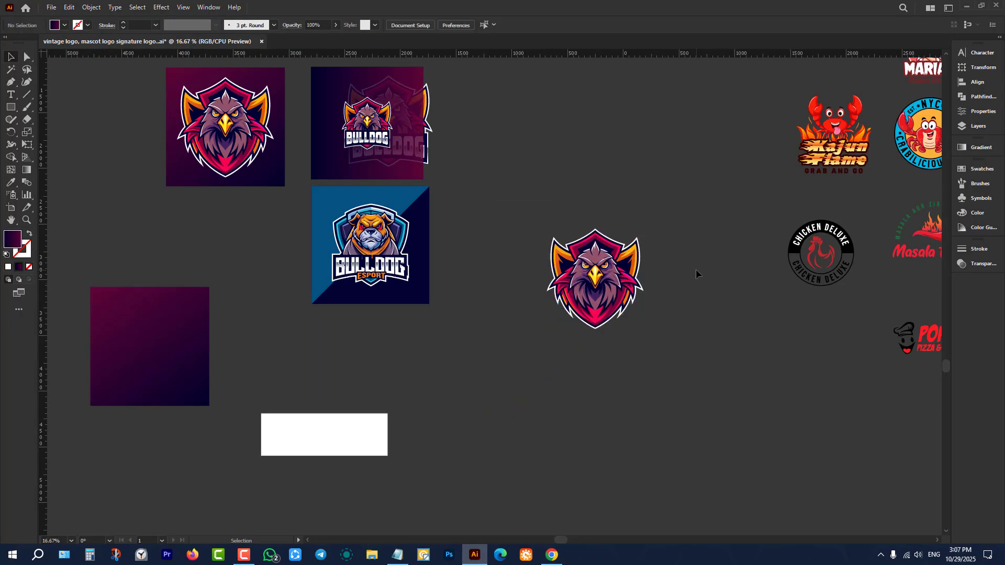
pyautogui.scroll(2, 462, 272)
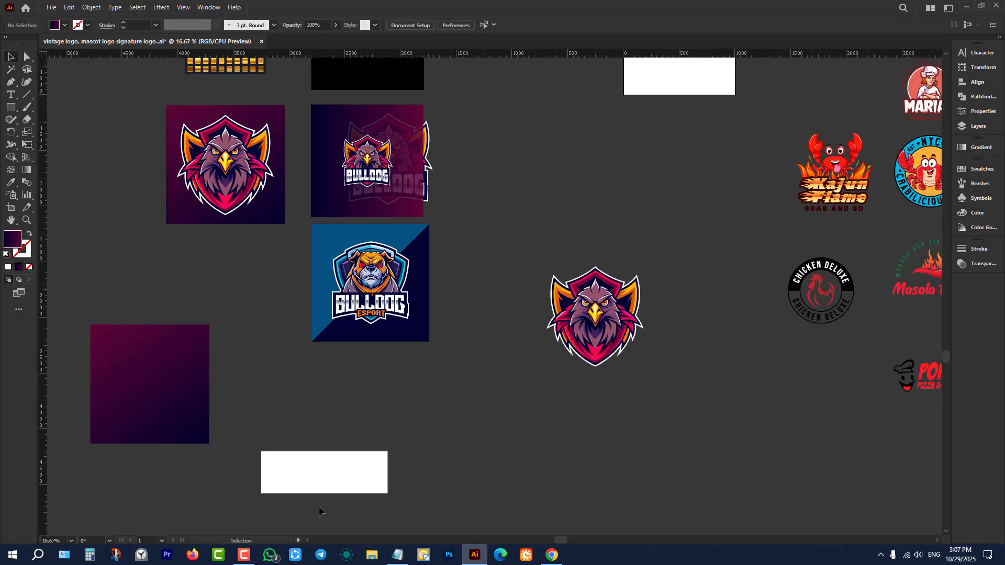
pyautogui.scroll(5, 367, 176)
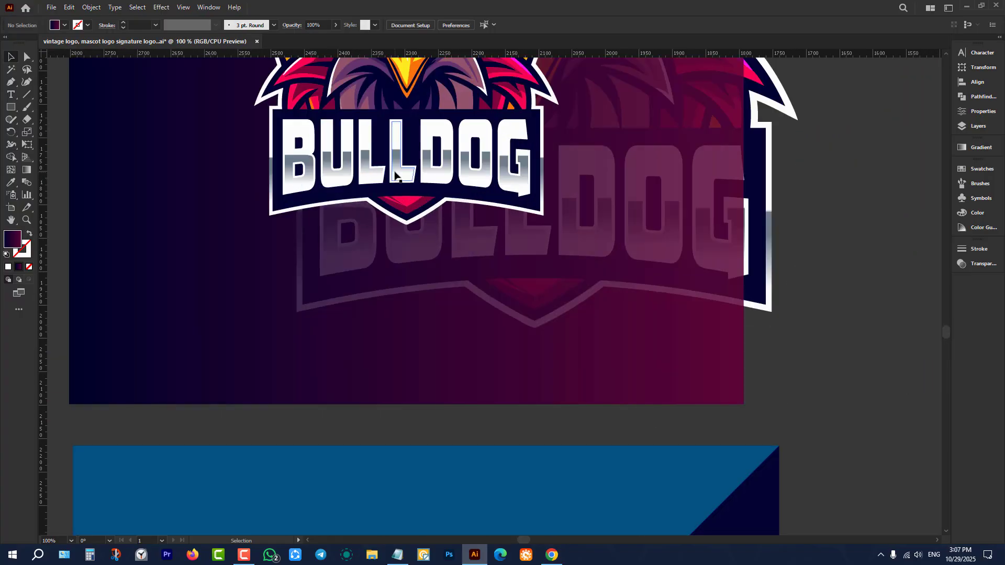
pyautogui.scroll(2, 394, 174)
pyautogui.scroll(-5, 459, 319)
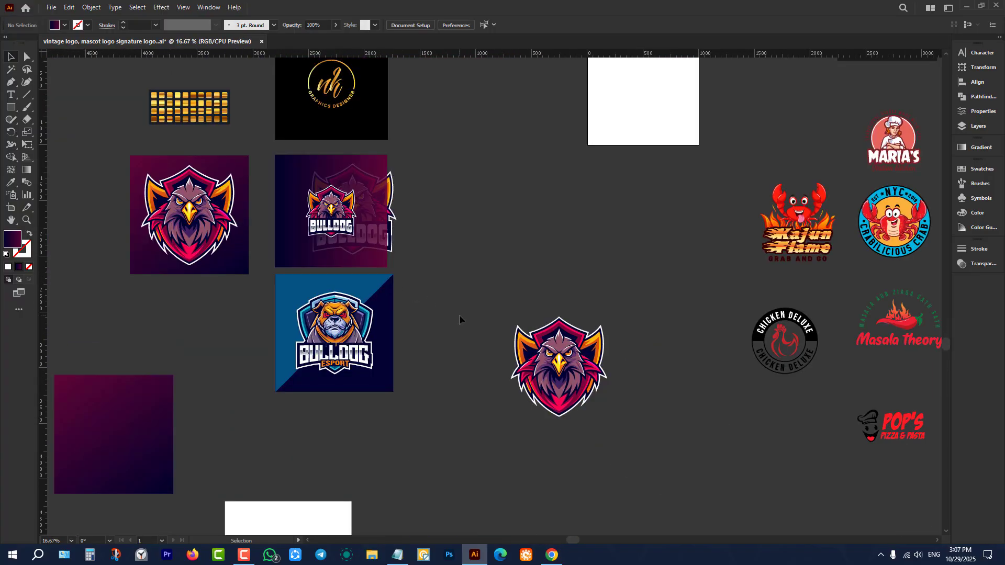
# Place the white rectangle over the lower part of the isolated eagle mascot and scale it to about 823 by 277 px.
pyautogui.scroll(-3, 411, 424)
pyautogui.moveTo(311, 474); pyautogui.dragTo(570, 352)
pyautogui.scroll(4, 570, 348)
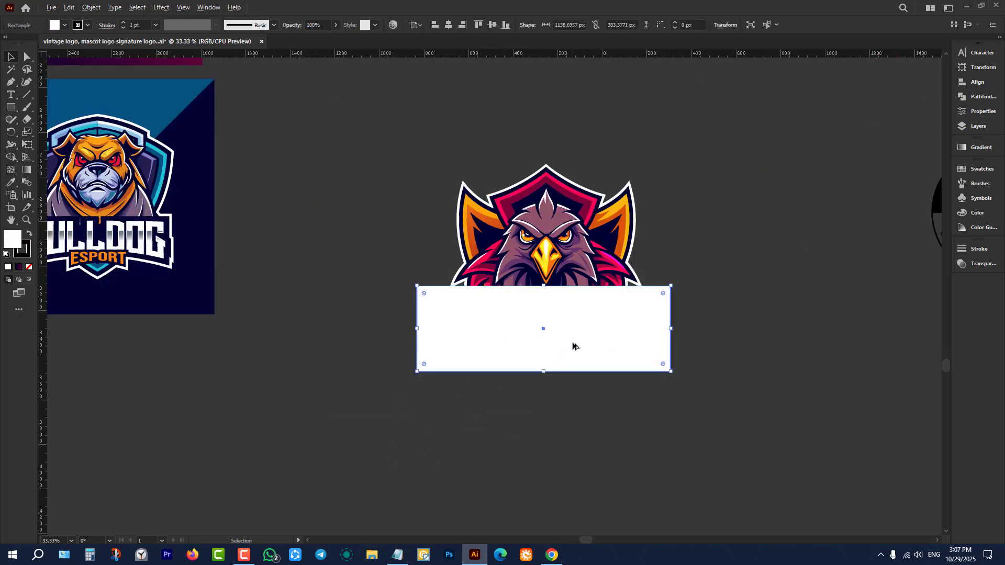
pyautogui.click(517, 402)
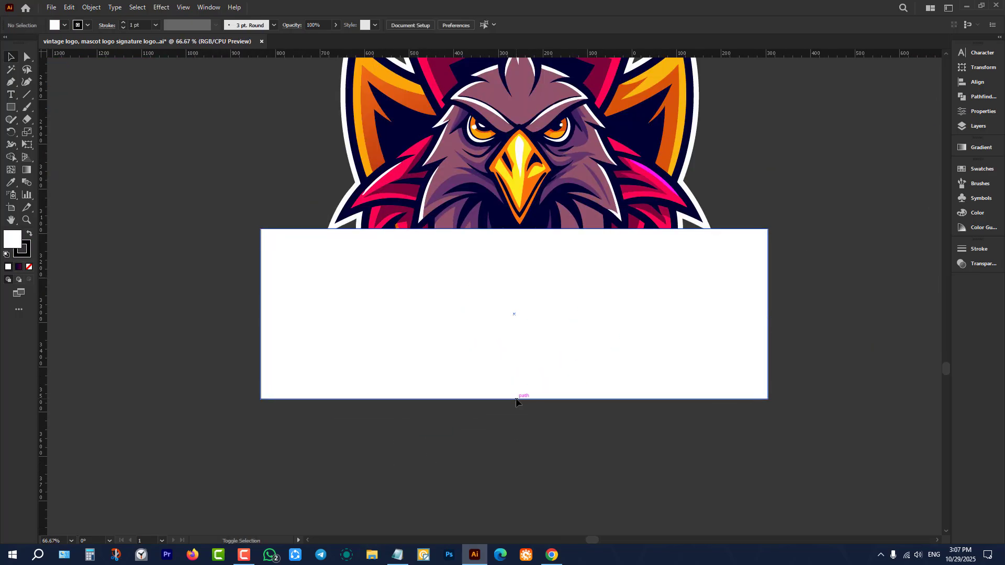
pyautogui.click(518, 397)
pyautogui.moveTo(517, 396); pyautogui.dragTo(507, 353)
pyautogui.scroll(1, 530, 352)
pyautogui.scroll(-1, 490, 315)
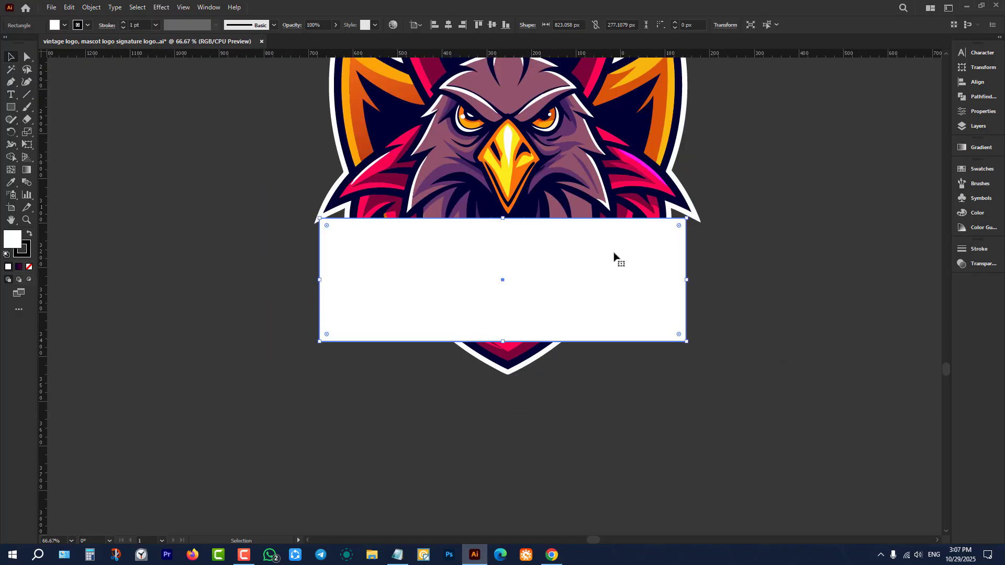
# Center the white rectangle horizontally on the eagle mascot and remove its stroke.
pyautogui.moveTo(601, 157); pyautogui.dragTo(596, 157)
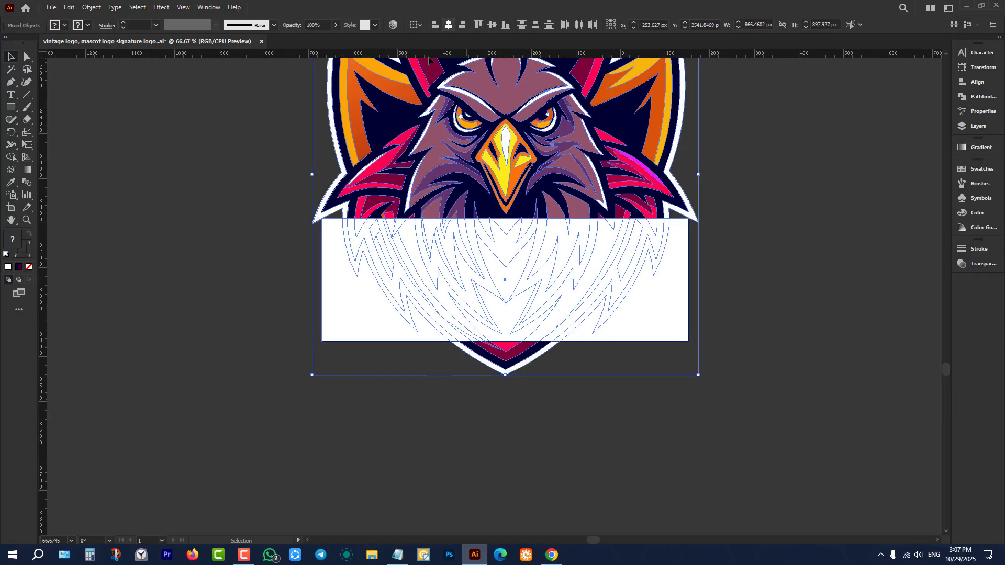
pyautogui.click(249, 164)
pyautogui.click(471, 280)
pyautogui.scroll(1, 506, 230)
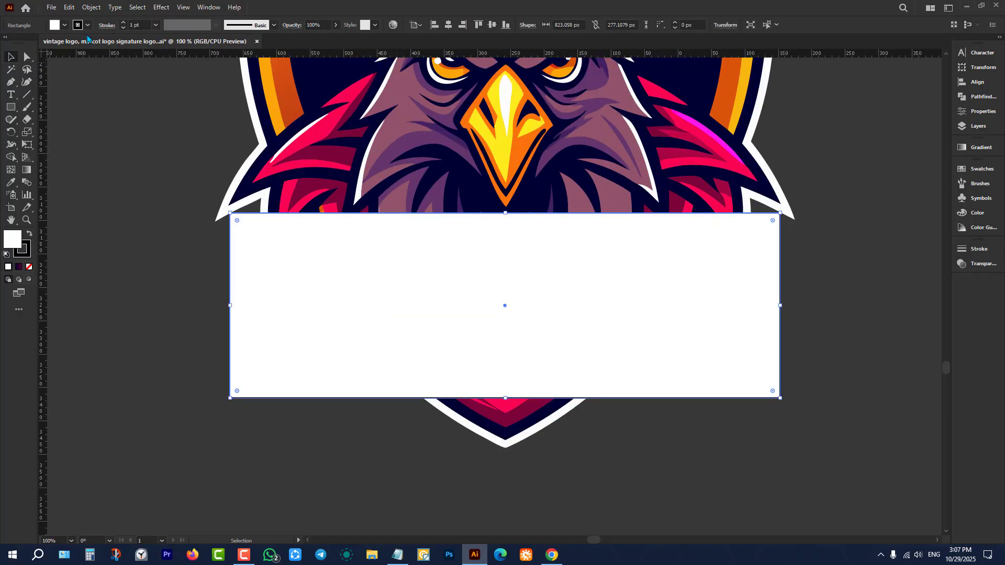
pyautogui.click(88, 25)
pyautogui.click(7, 42)
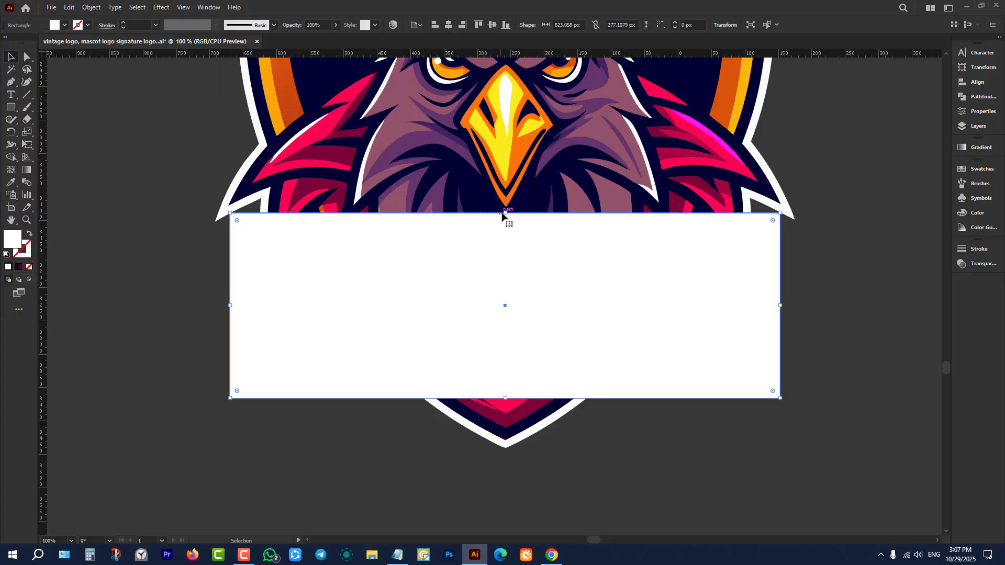
# Adjust the white rectangle's top and bottom edges to a height of about 269 px, slightly lower on the mascot, and deselect it.
pyautogui.moveTo(506, 214); pyautogui.dragTo(508, 227)
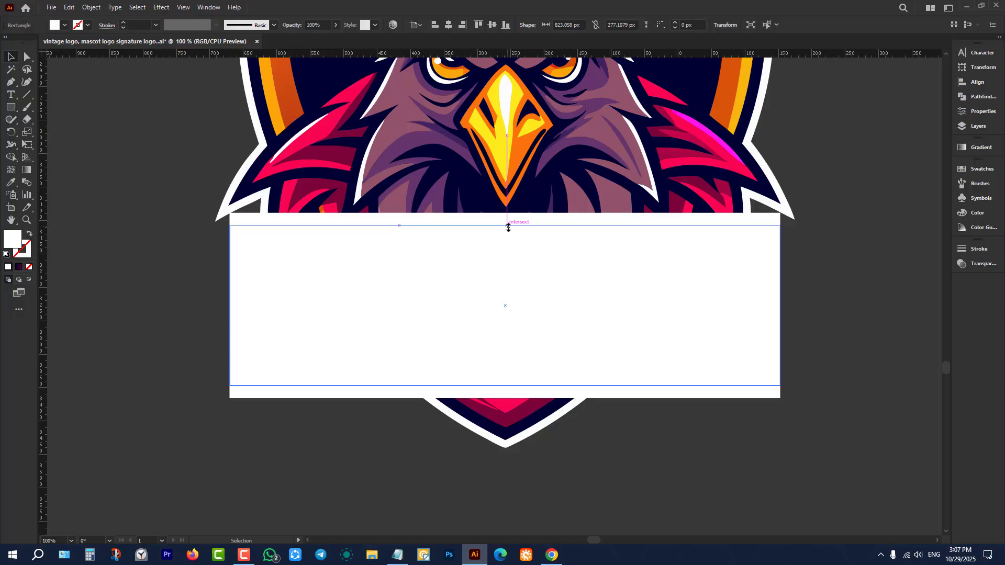
pyautogui.moveTo(506, 387); pyautogui.dragTo(506, 404)
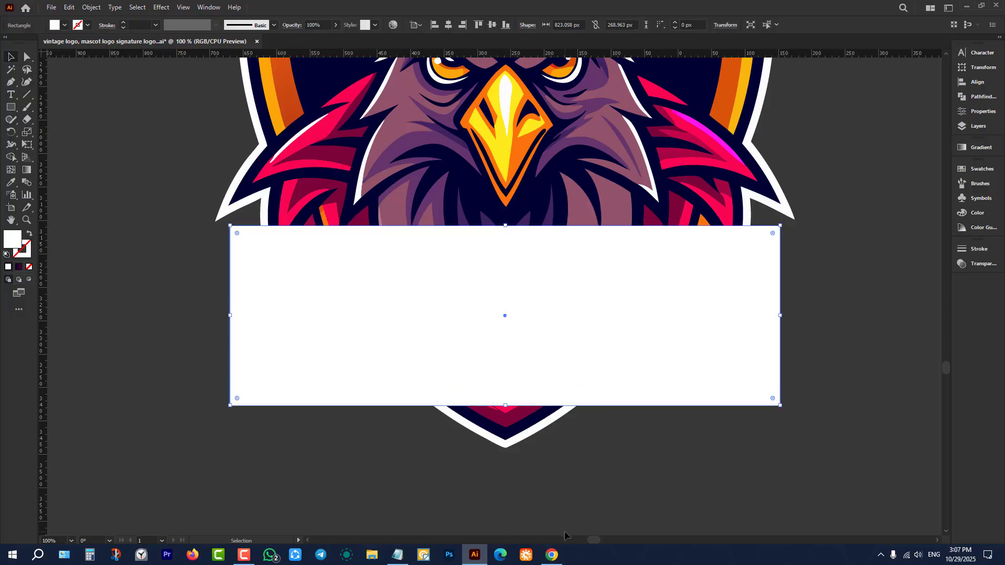
pyautogui.click(560, 440)
pyautogui.scroll(-5, 576, 439)
pyautogui.scroll(4, 582, 440)
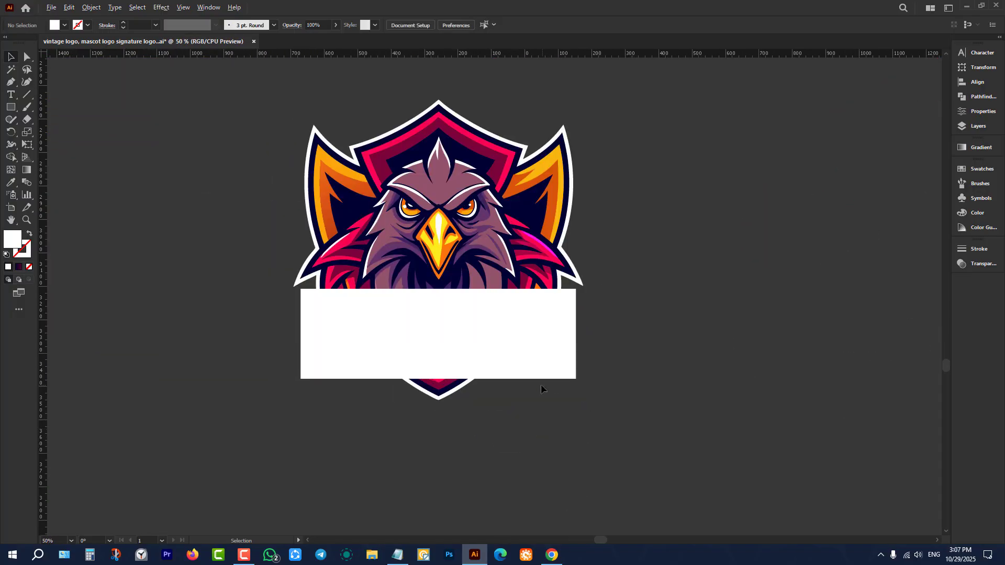
# Compare the white rectangle on the eagle mascot with the arched wordmark banner of the Bulldog Esport logo.
pyautogui.click(380, 335)
pyautogui.scroll(1, 356, 291)
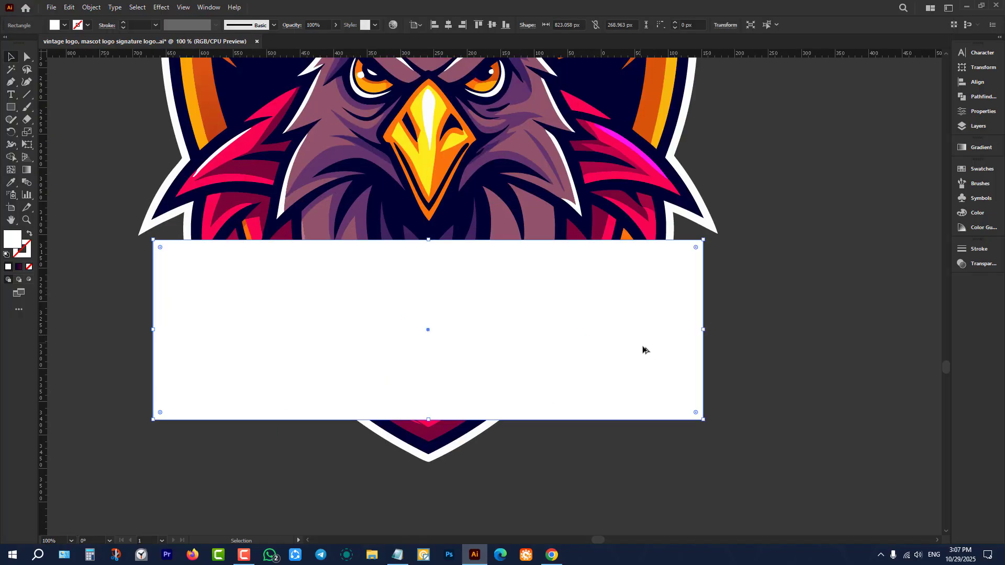
pyautogui.scroll(-4, 644, 347)
pyautogui.scroll(2, 212, 311)
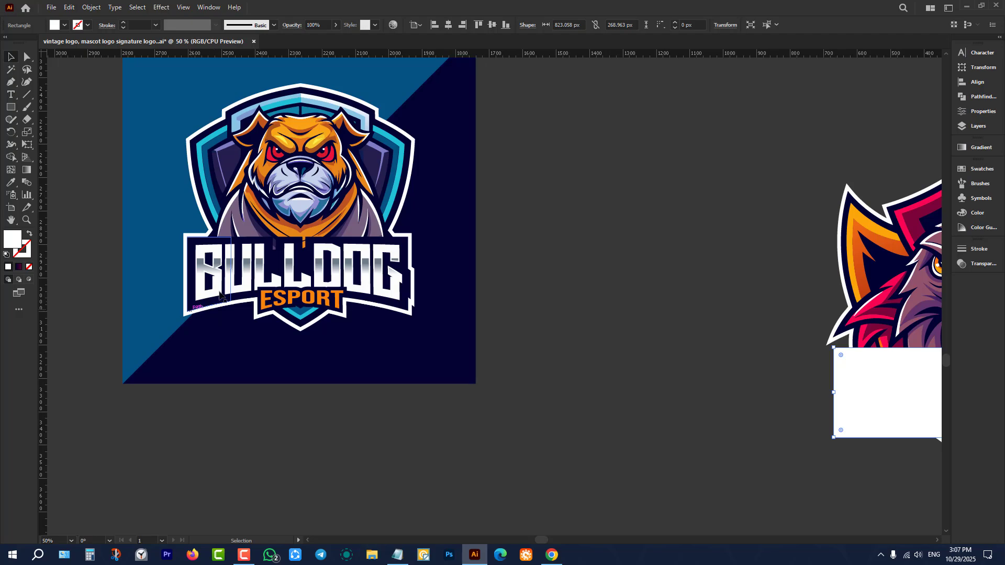
pyautogui.scroll(-3, 472, 368)
pyautogui.scroll(1, 576, 340)
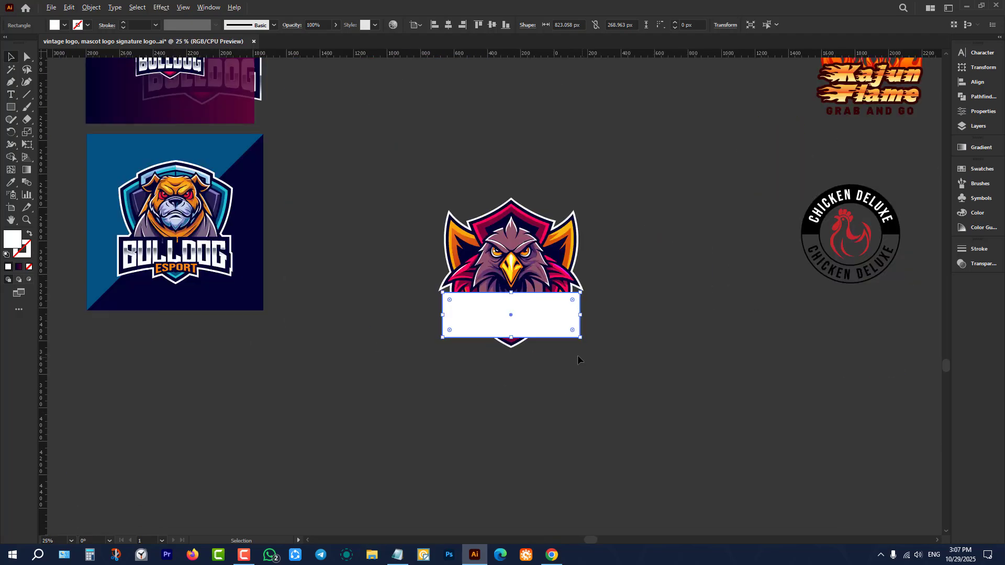
pyautogui.scroll(2, 577, 355)
pyautogui.scroll(2, 476, 272)
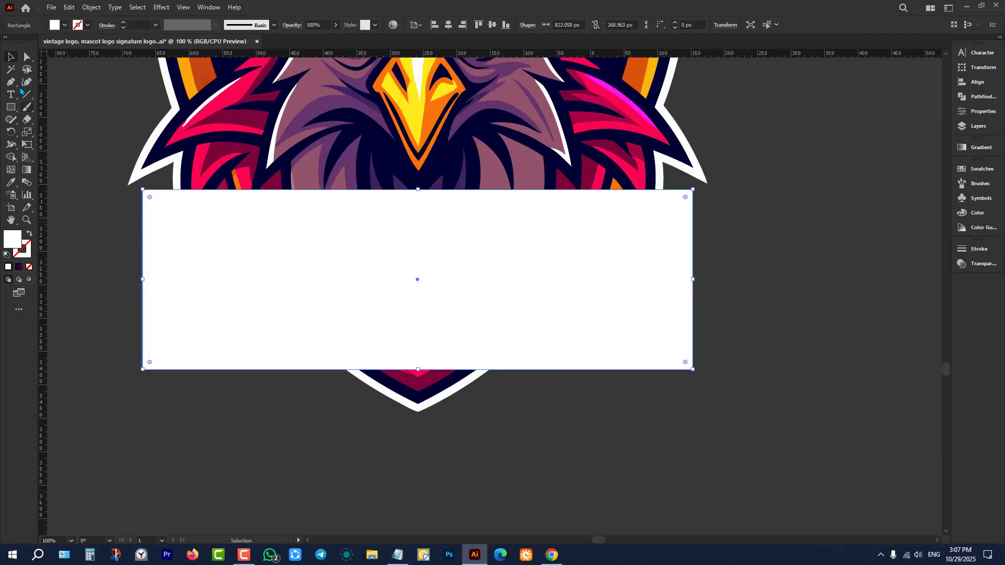
# Bend the white rectangle's bottom edge upward into an even arch with the Pen tool and deselect the shape.
pyautogui.click(11, 82)
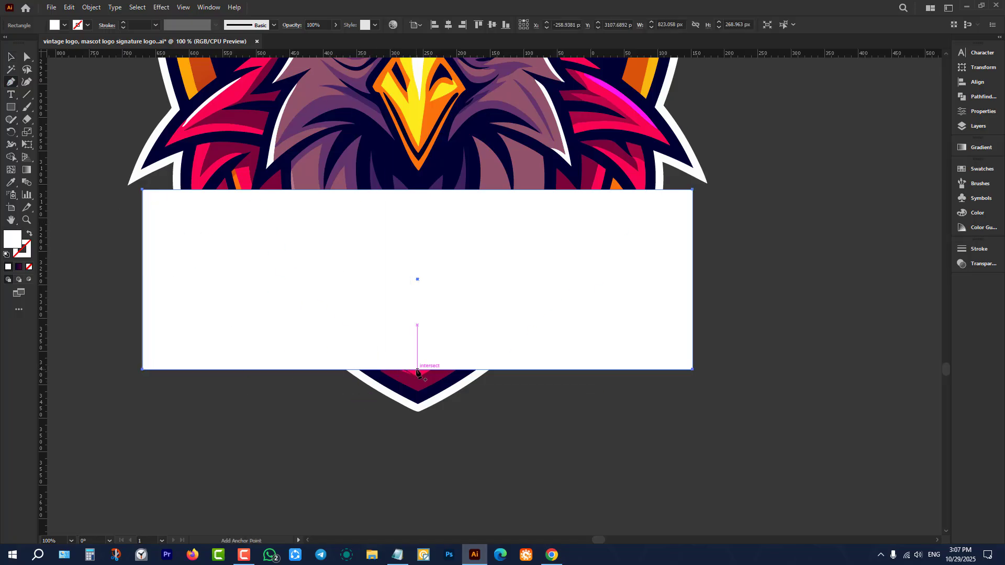
pyautogui.moveTo(417, 371); pyautogui.dragTo(417, 334)
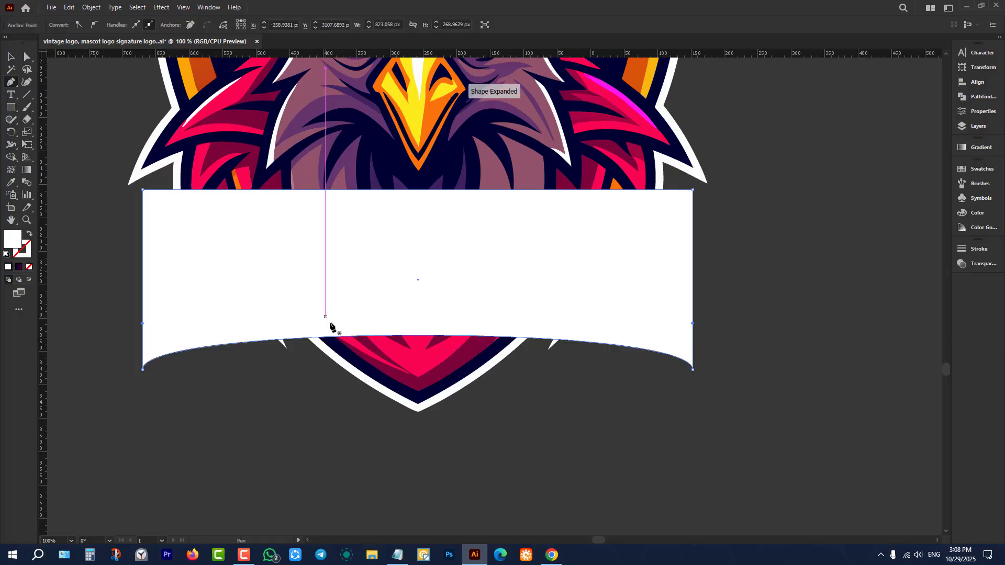
pyautogui.hotkey('ctrl', 'z')
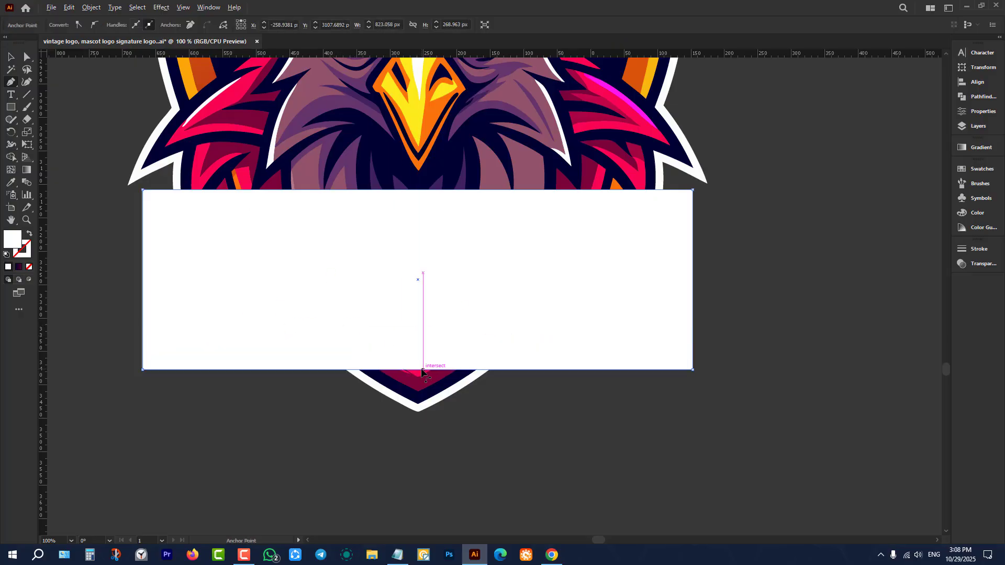
pyautogui.moveTo(423, 370); pyautogui.dragTo(417, 336)
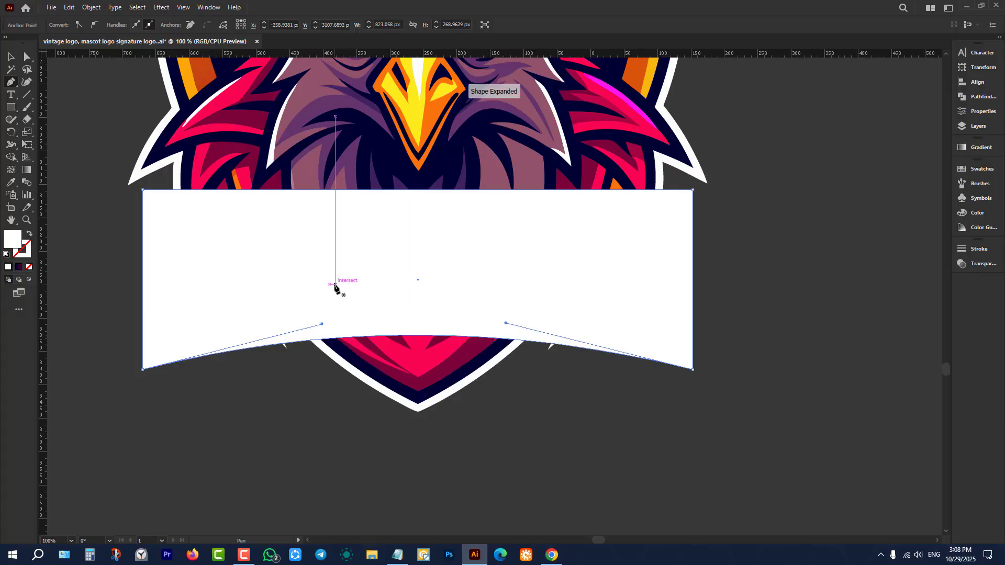
pyautogui.press('v')
pyautogui.hotkey('ctrl', '0')
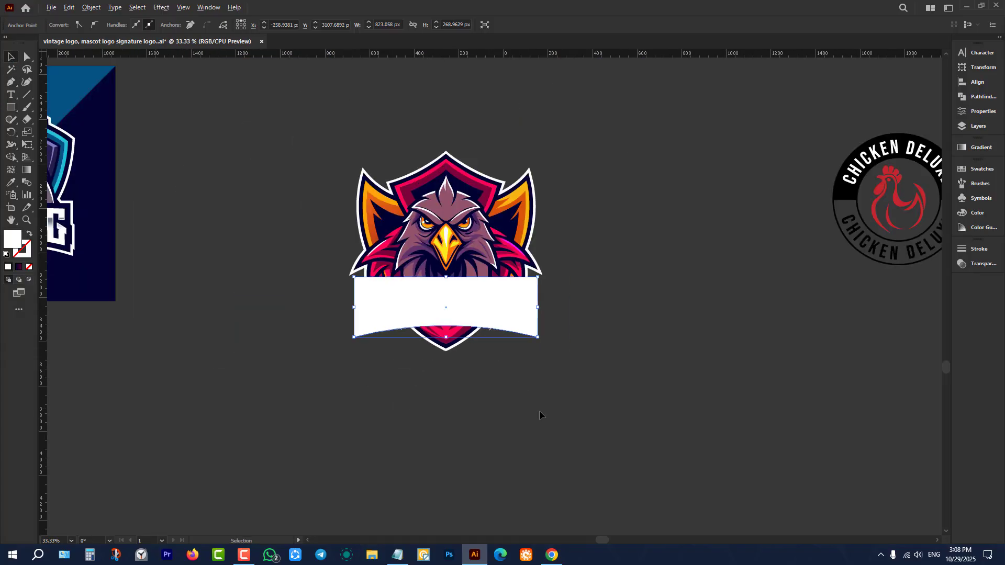
pyautogui.click(539, 410)
# Flatten the arch in the white banner's bottom edge by pulling its middle slightly down with the Pen tool.
pyautogui.hotkey('ctrl', '1')
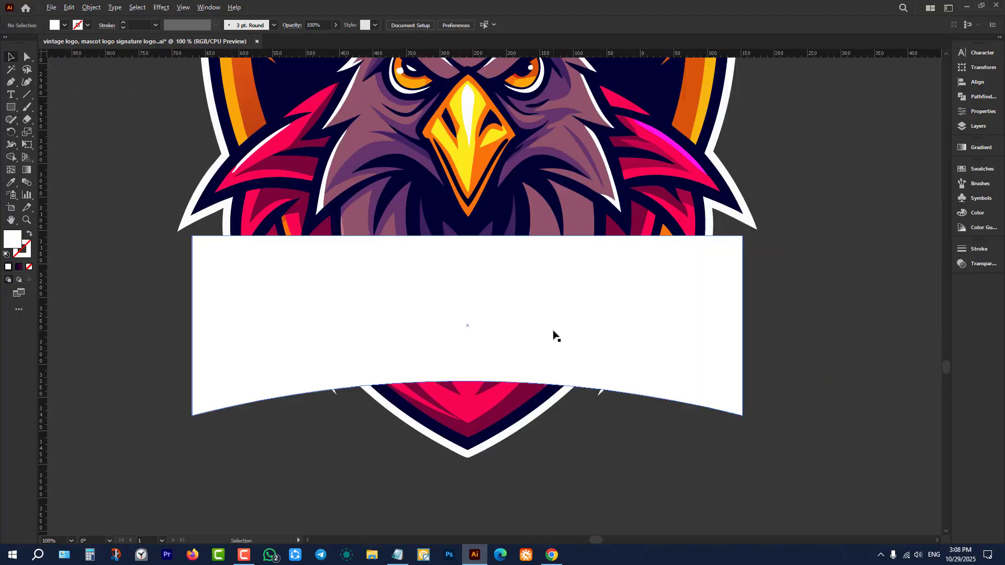
pyautogui.click(523, 322)
pyautogui.press('p')
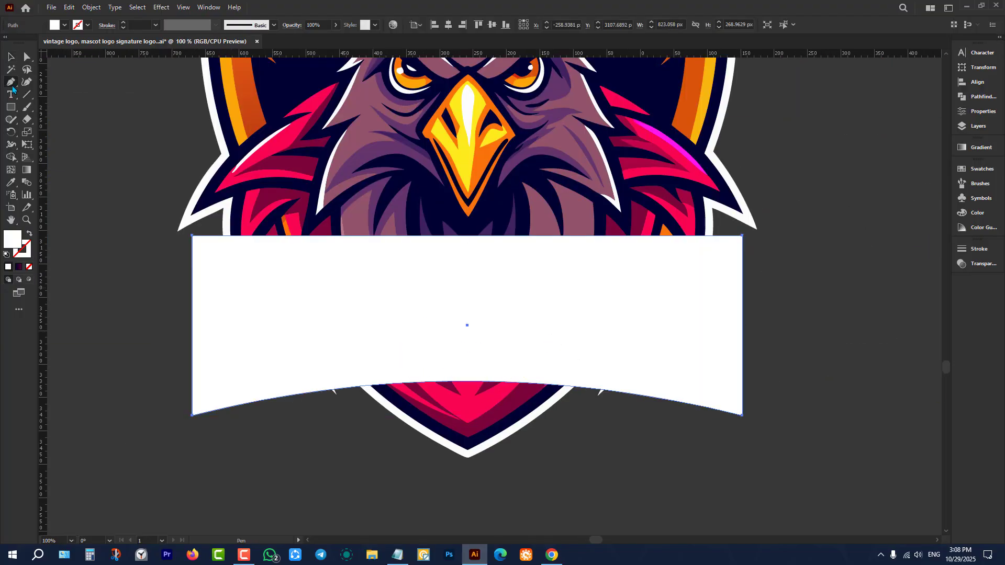
pyautogui.moveTo(471, 382); pyautogui.dragTo(468, 398)
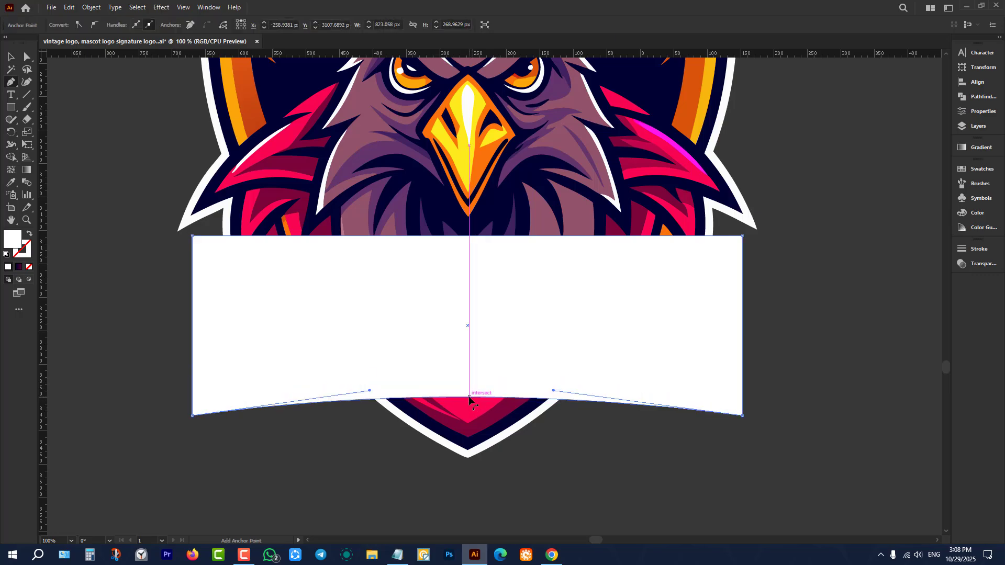
pyautogui.press('v')
pyautogui.scroll(-3, 539, 314)
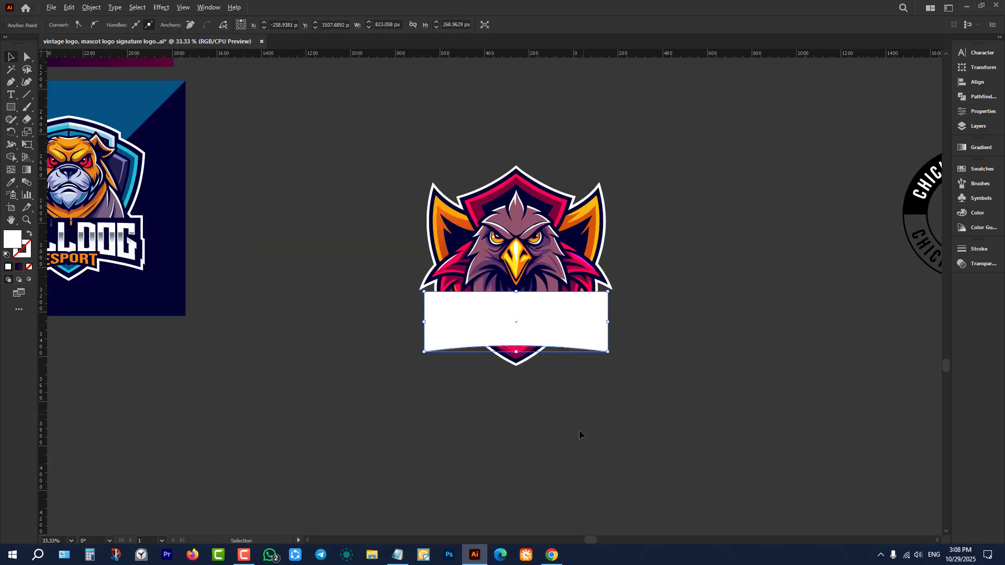
pyautogui.click(548, 409)
# Move the eagle mascot and its white banner together to just beside the Bulldog Esport tile, and deselect them.
pyautogui.scroll(-1, 547, 409)
pyautogui.scroll(4, 140, 284)
pyautogui.scroll(-4, 189, 293)
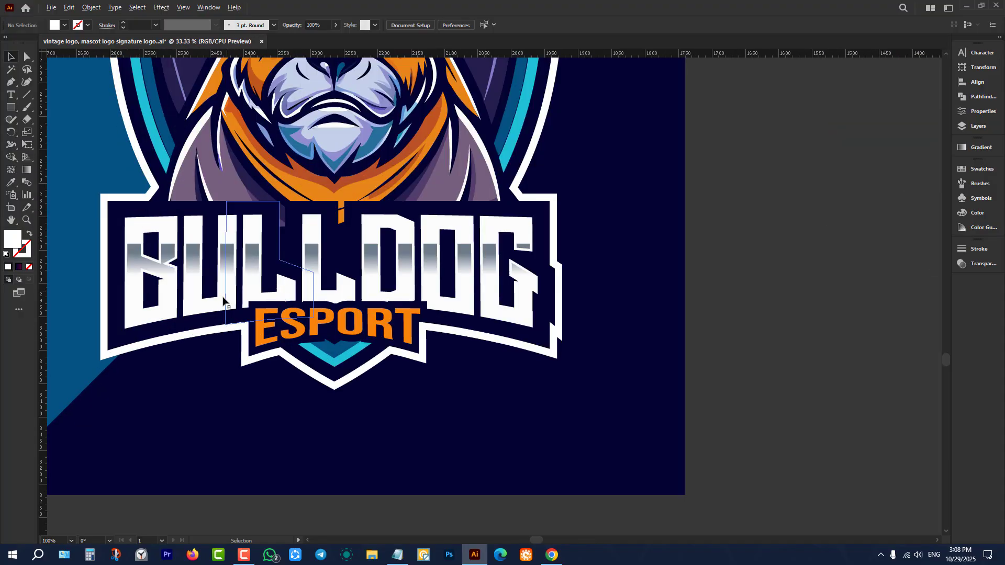
pyautogui.moveTo(467, 198); pyautogui.dragTo(703, 429)
pyautogui.moveTo(652, 322); pyautogui.dragTo(496, 259)
pyautogui.click(356, 286)
pyautogui.scroll(1, 356, 285)
pyautogui.scroll(1, 356, 285)
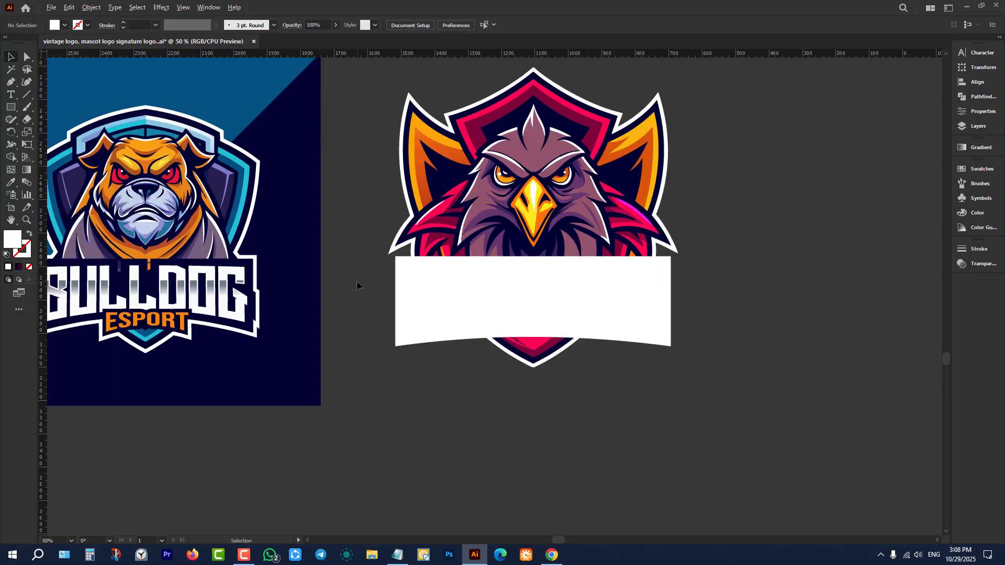
# Stretch the white banner slightly downward over the eagle mascot's shield and deselect it.
pyautogui.click(447, 303)
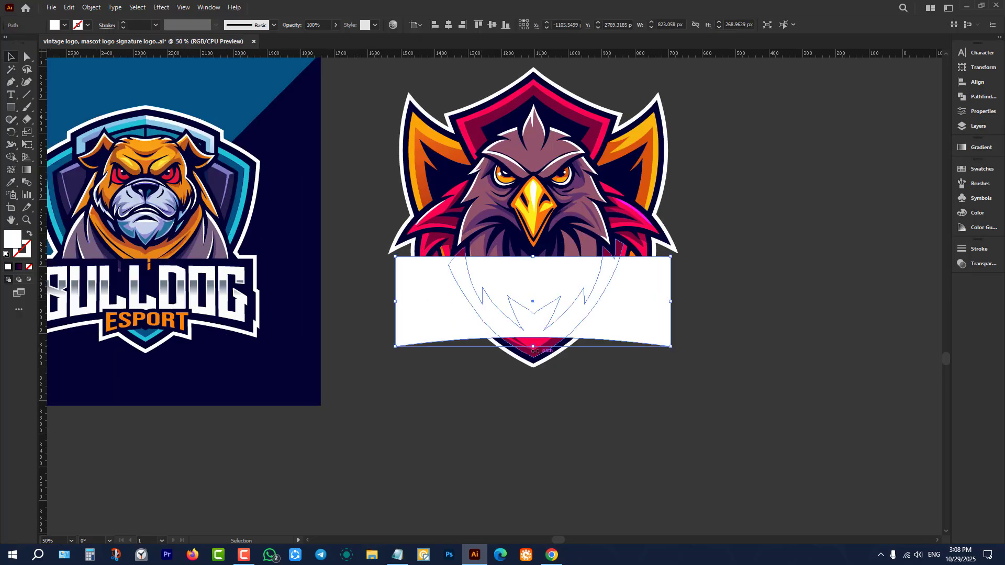
pyautogui.moveTo(533, 346); pyautogui.dragTo(560, 352)
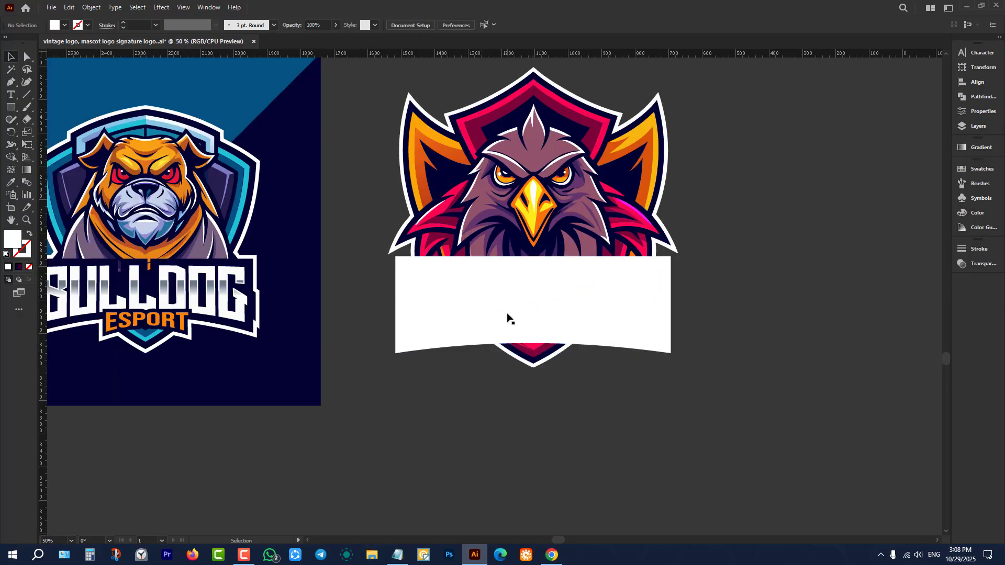
# Draw a white circle about 669 px in diameter on the empty canvas beside the eagle mascot and deselect it.
pyautogui.hotkey('ctrl', '-')
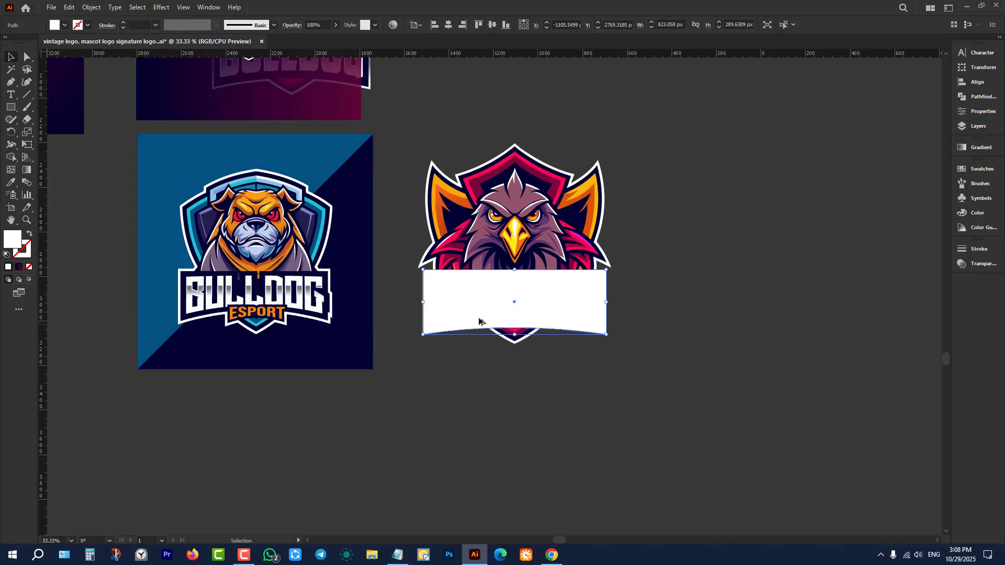
pyautogui.hotkey('ctrl', '+')
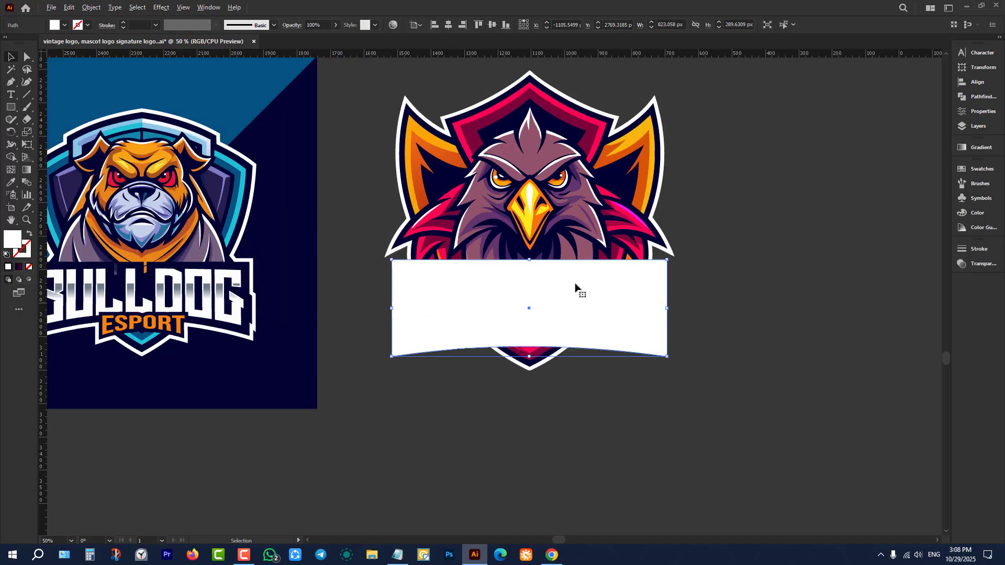
pyautogui.click(709, 310)
pyautogui.hotkey('ctrl', '-')
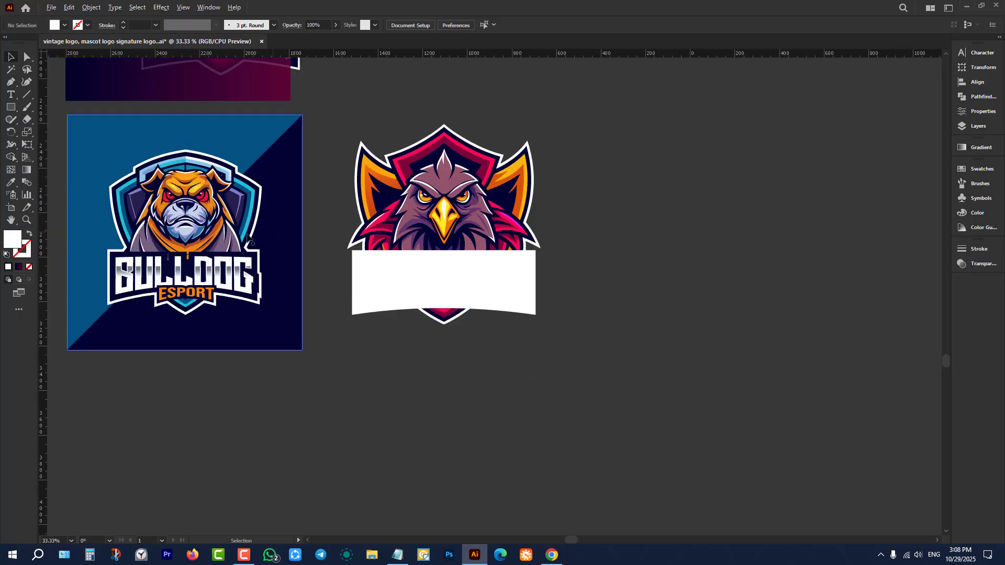
pyautogui.click(11, 110)
pyautogui.click(58, 132)
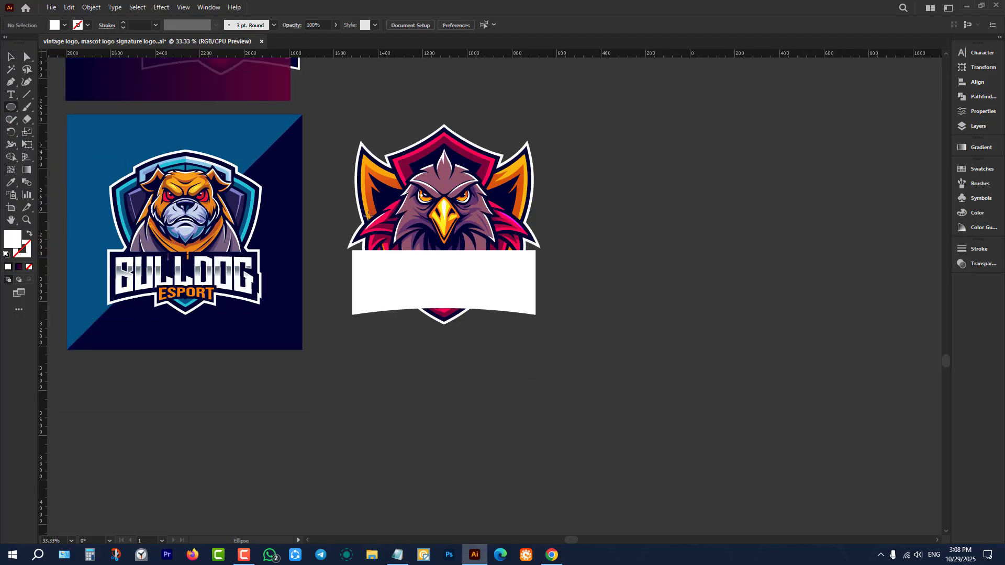
pyautogui.moveTo(667, 219); pyautogui.dragTo(810, 326)
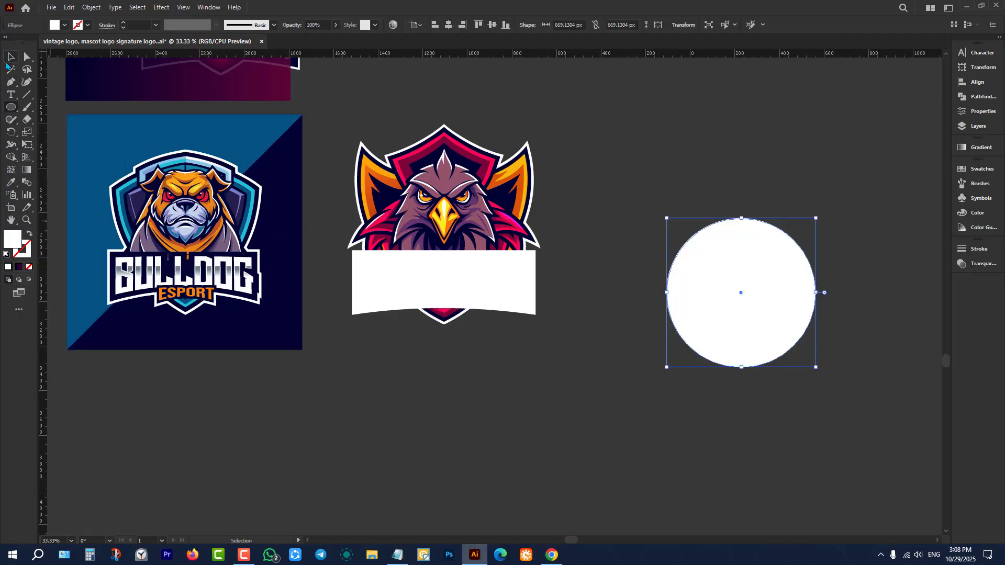
pyautogui.press('v')
pyautogui.click(277, 473)
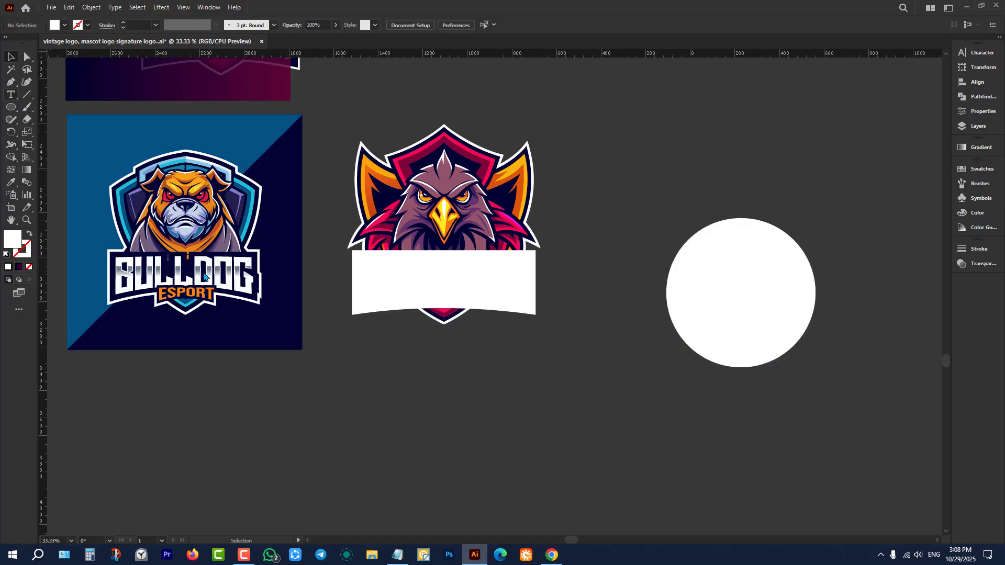
# Add a short sample name as black point text below the eagle mascot and scale it up to about 106 pt.
pyautogui.click(434, 416)
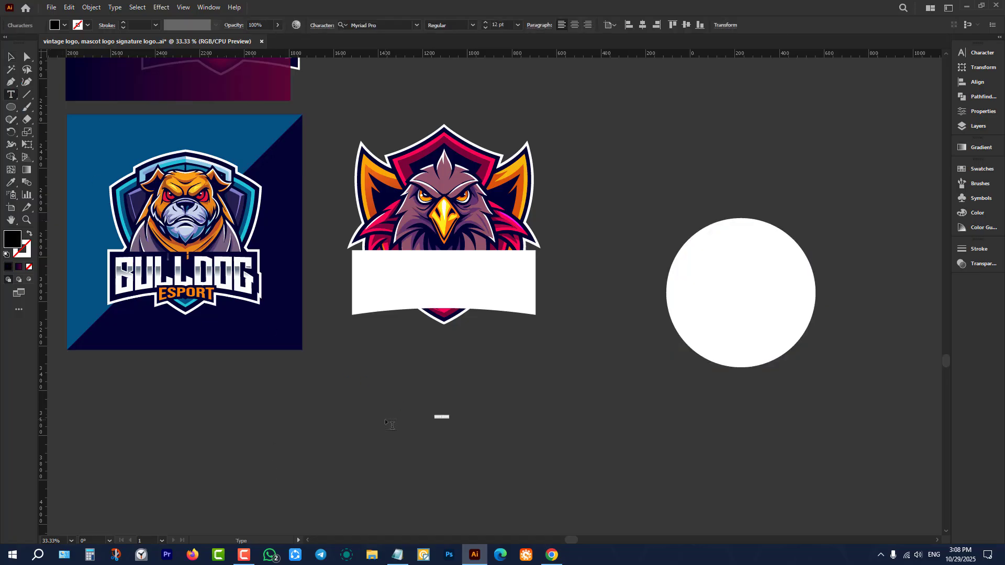
pyautogui.press('BackSpace')
pyautogui.click(17, 56)
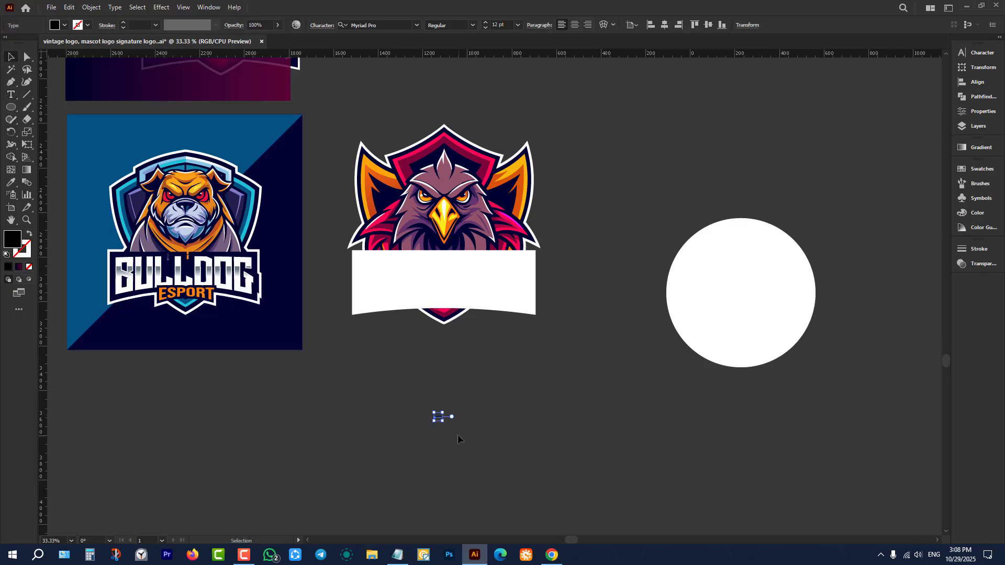
pyautogui.moveTo(444, 422); pyautogui.dragTo(564, 373)
pyautogui.scroll(2, 712, 361)
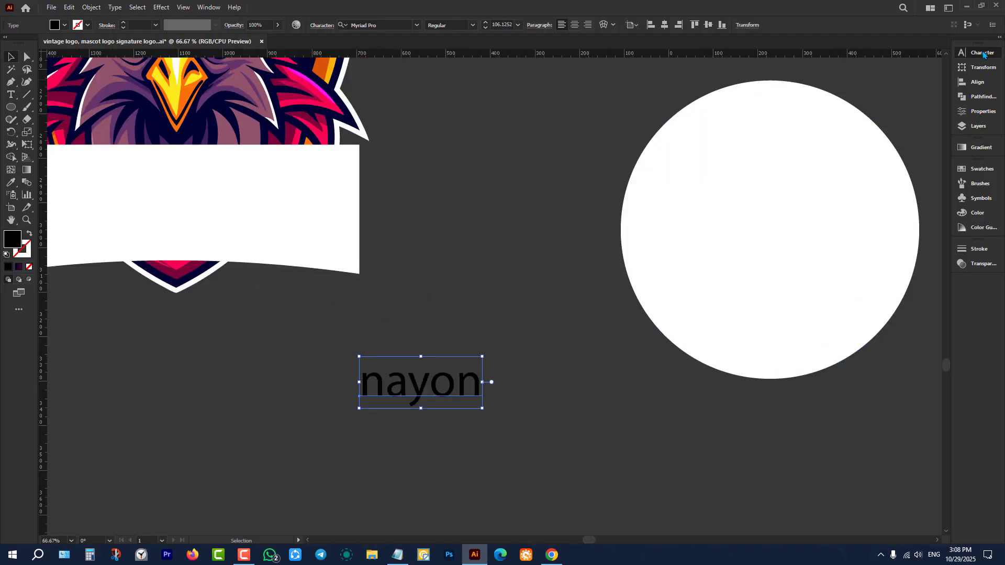
# Set the sample name's font to NCAA Michigan St Spartans.
pyautogui.click(976, 52)
pyautogui.click(943, 64)
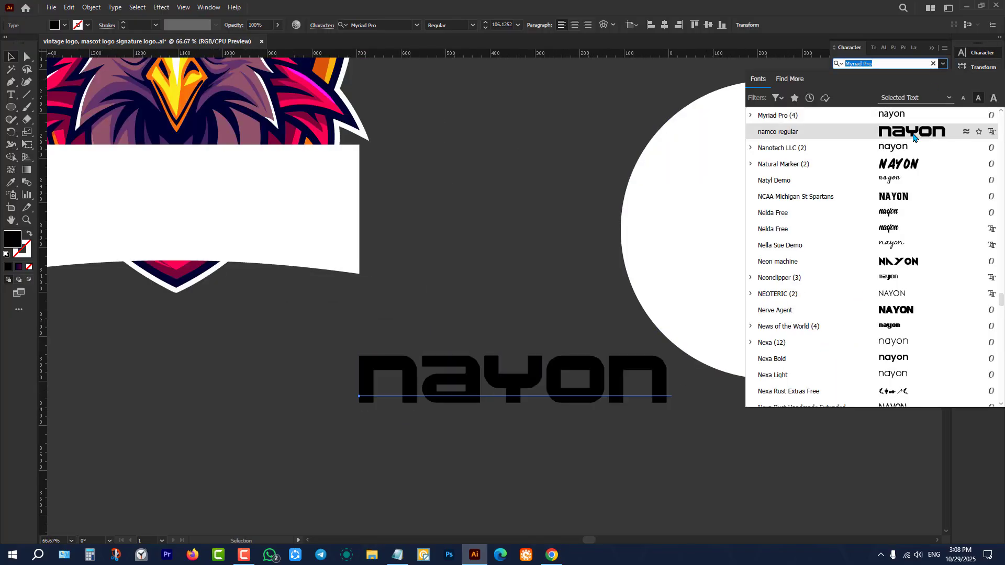
pyautogui.click(894, 196)
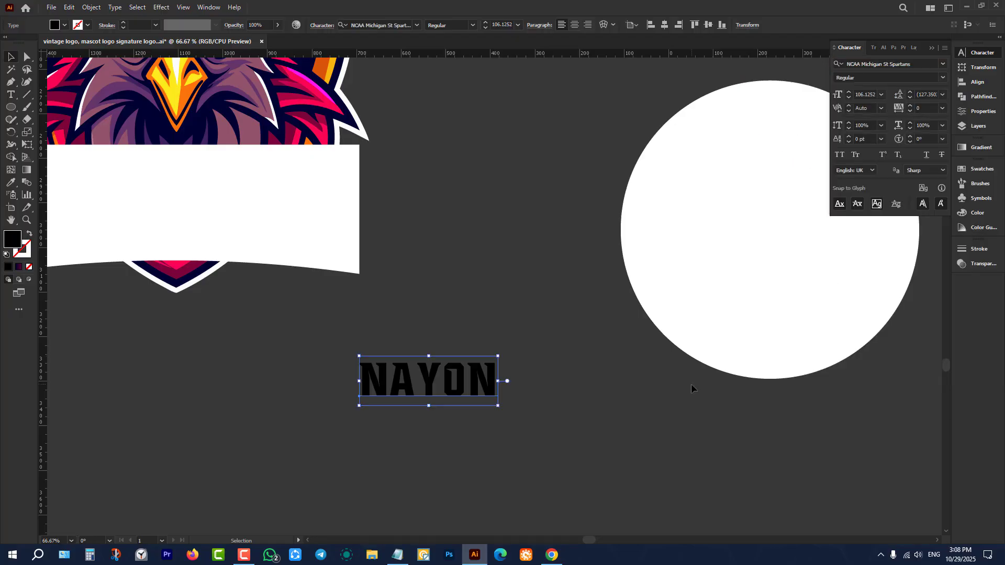
# Move the sample name over to the white circle so that it overlaps the circle's left edge.
pyautogui.scroll(-3, 408, 421)
pyautogui.moveTo(440, 401); pyautogui.dragTo(519, 366)
pyautogui.scroll(2, 614, 379)
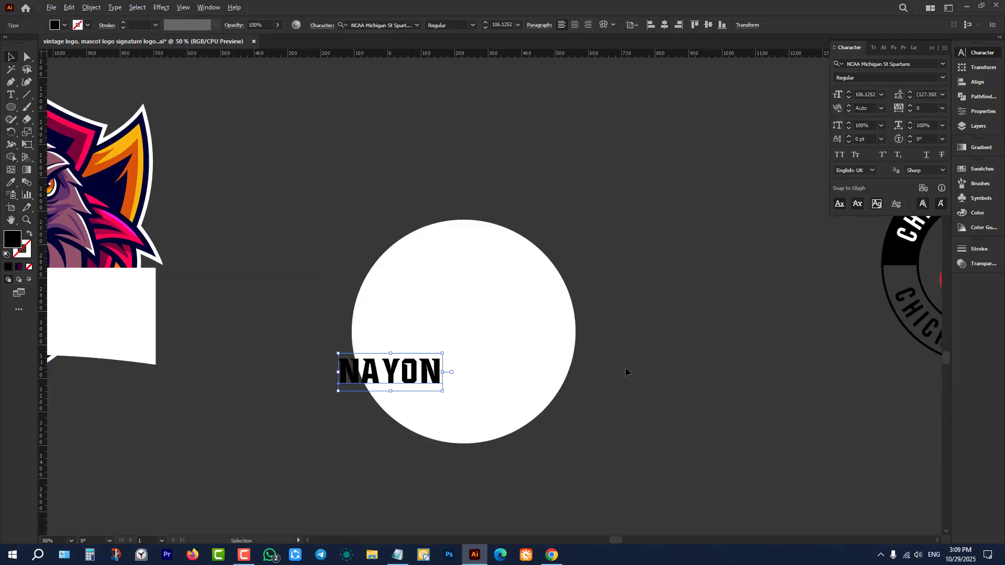
pyautogui.click(625, 366)
pyautogui.click(556, 344)
pyautogui.scroll(1, 476, 350)
pyautogui.press('ctrl')
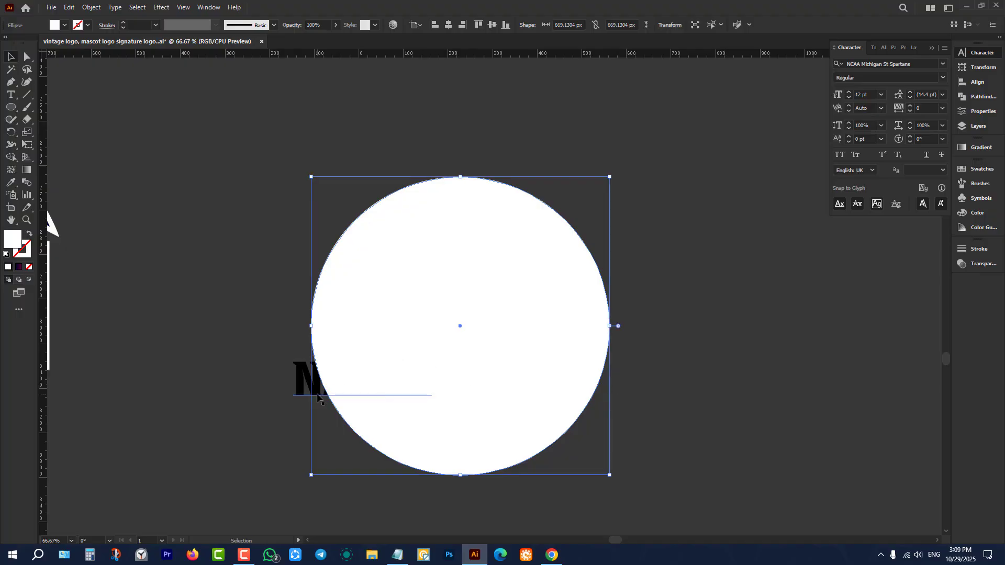
pyautogui.moveTo(314, 394); pyautogui.dragTo(255, 362)
# Warp the sample name into the white circle's shape with Envelope Distort's Make with Top Object and deselect it.
pyautogui.keyDown('shift'); pyautogui.click(482, 419); pyautogui.keyUp('shift')
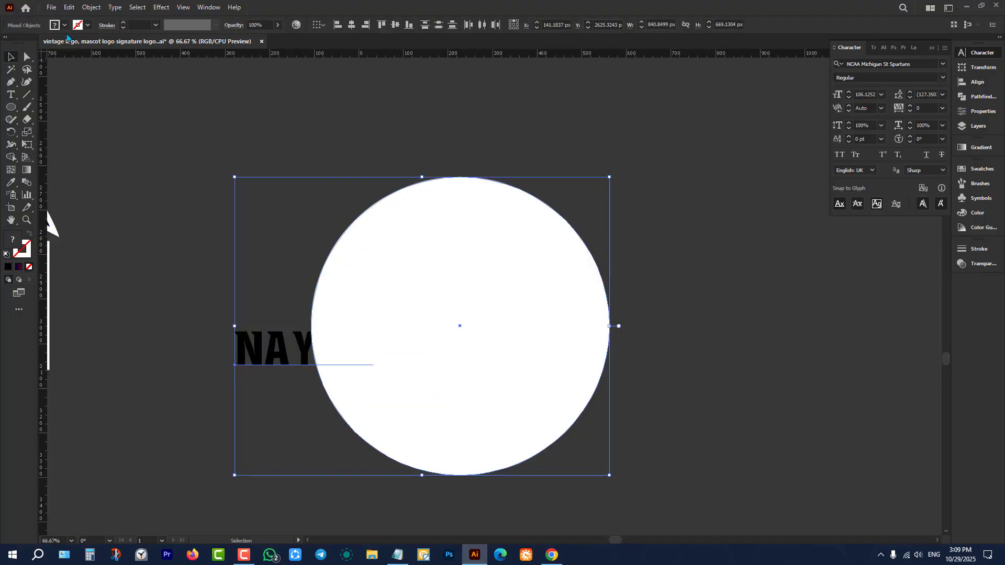
pyautogui.click(91, 8)
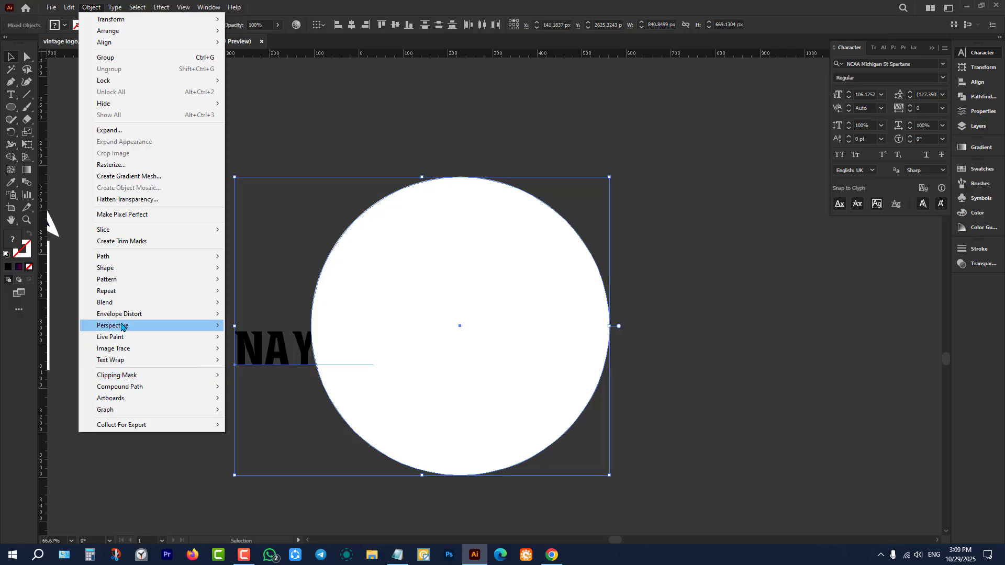
pyautogui.moveTo(140, 316)
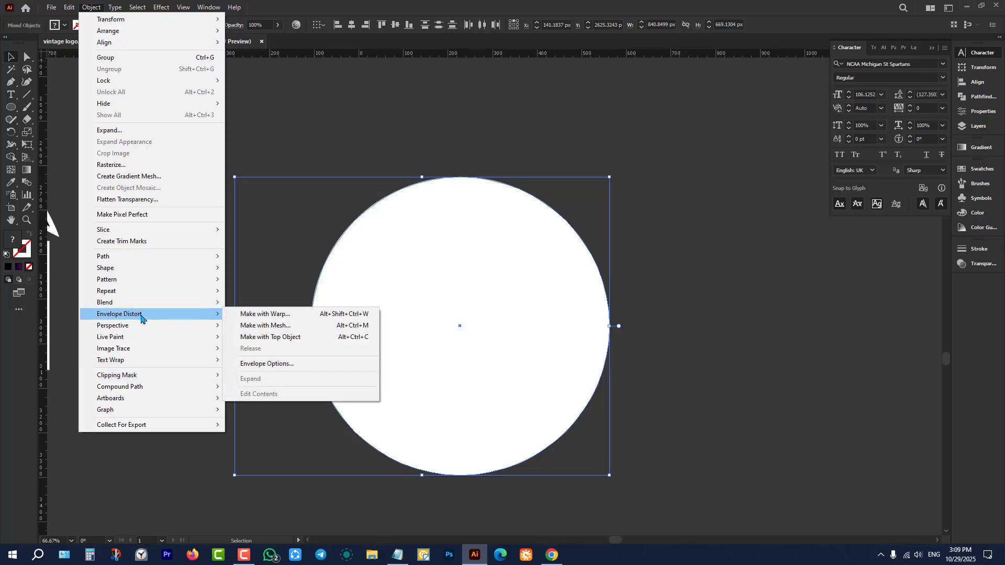
pyautogui.click(283, 342)
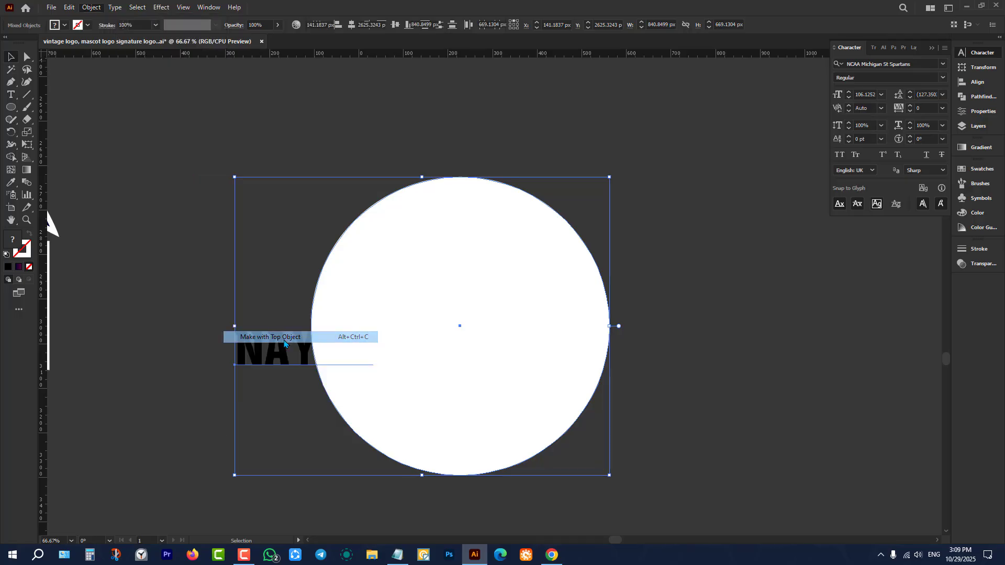
pyautogui.click(690, 313)
# Compare the eagle mascot's blank white banner with the wordmark banner on the Bulldog Esport logo.
pyautogui.scroll(-3, 695, 317)
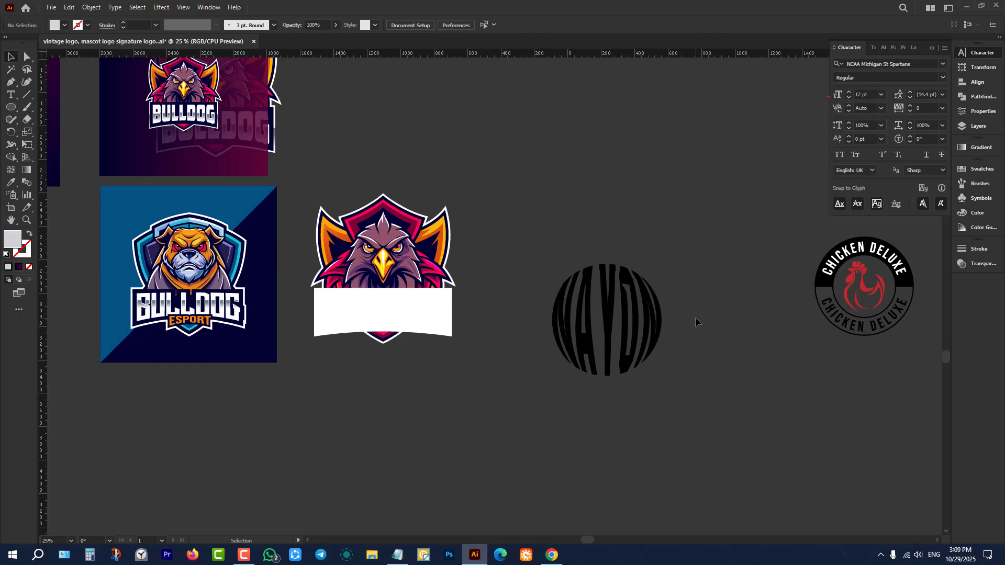
pyautogui.scroll(-2, 698, 325)
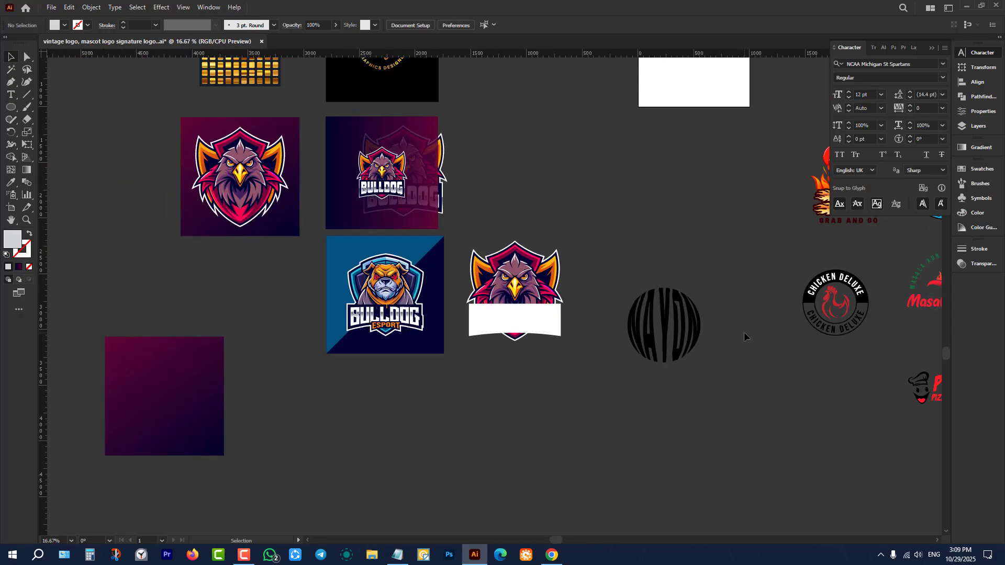
pyautogui.scroll(3, 568, 302)
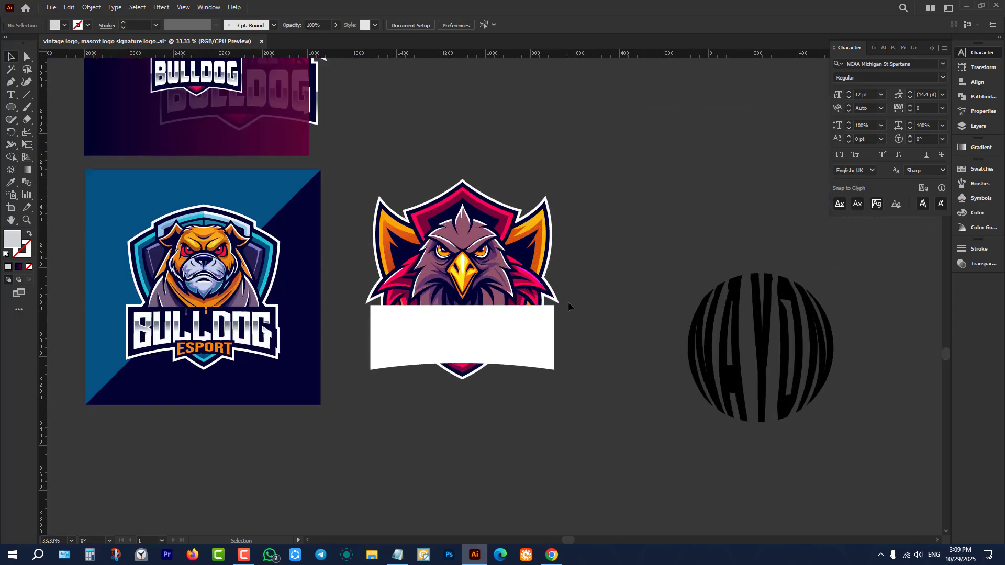
pyautogui.scroll(-1, 593, 335)
pyautogui.scroll(1, 465, 339)
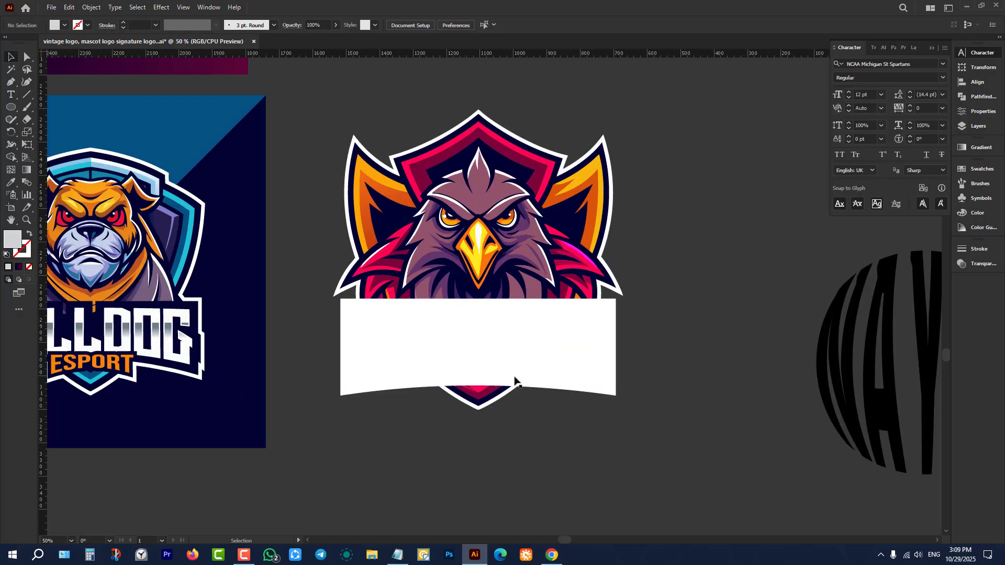
pyautogui.scroll(-4, 508, 384)
pyautogui.scroll(2, 501, 387)
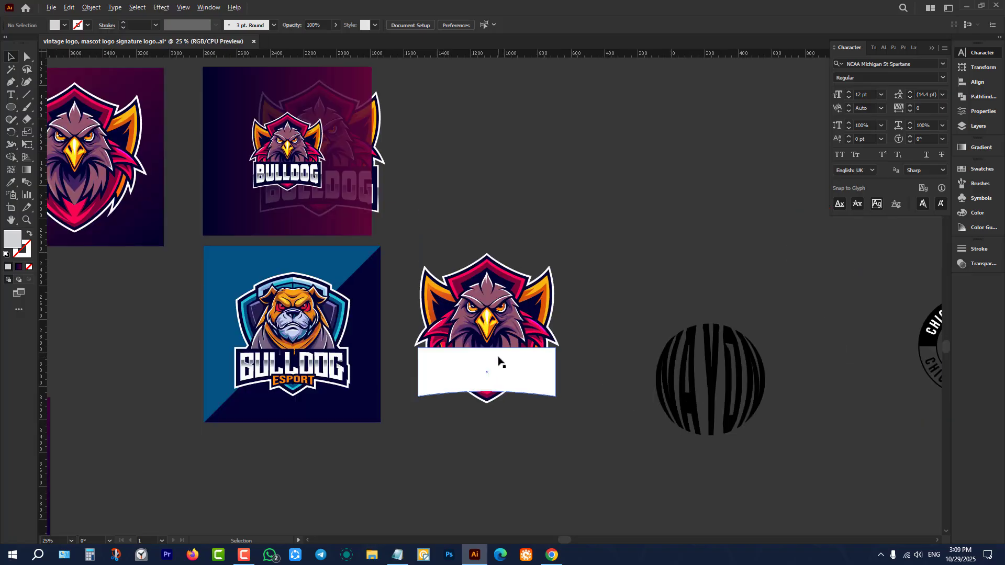
pyautogui.scroll(1, 498, 361)
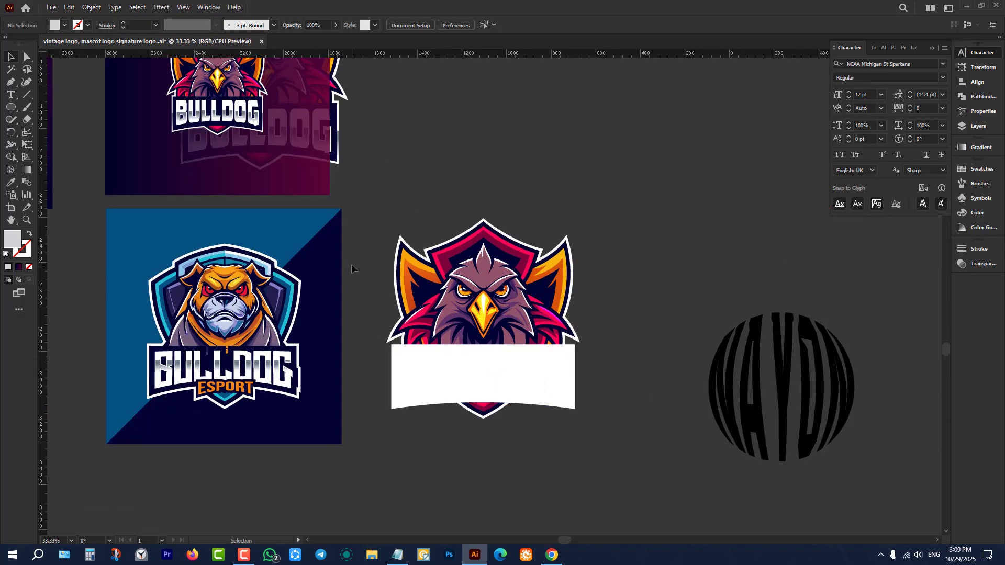
pyautogui.scroll(1, 398, 419)
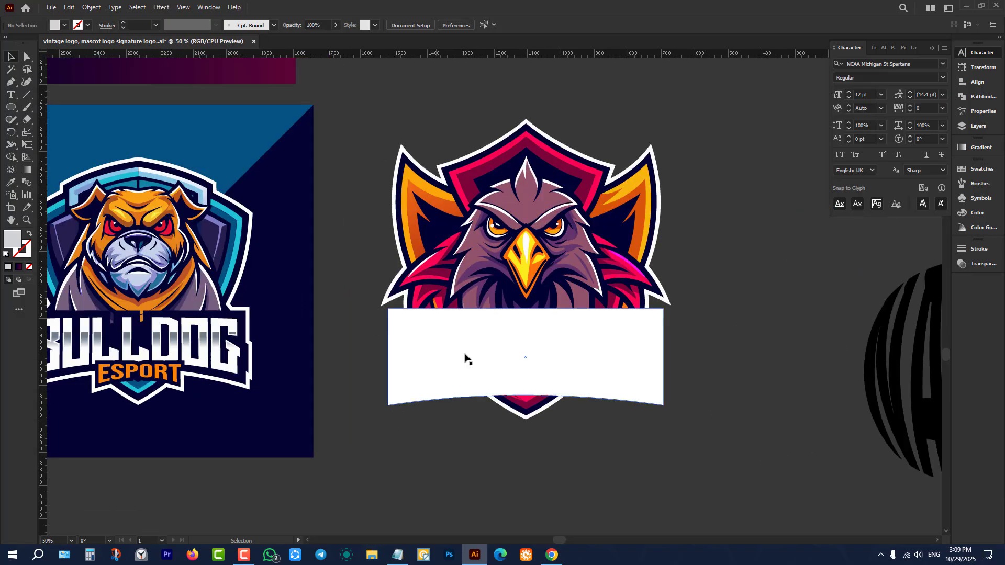
# Create an inset copy of the eagle mascot's white banner with Offset Path at -9 px and miter joins.
pyautogui.click(464, 359)
pyautogui.press('a')
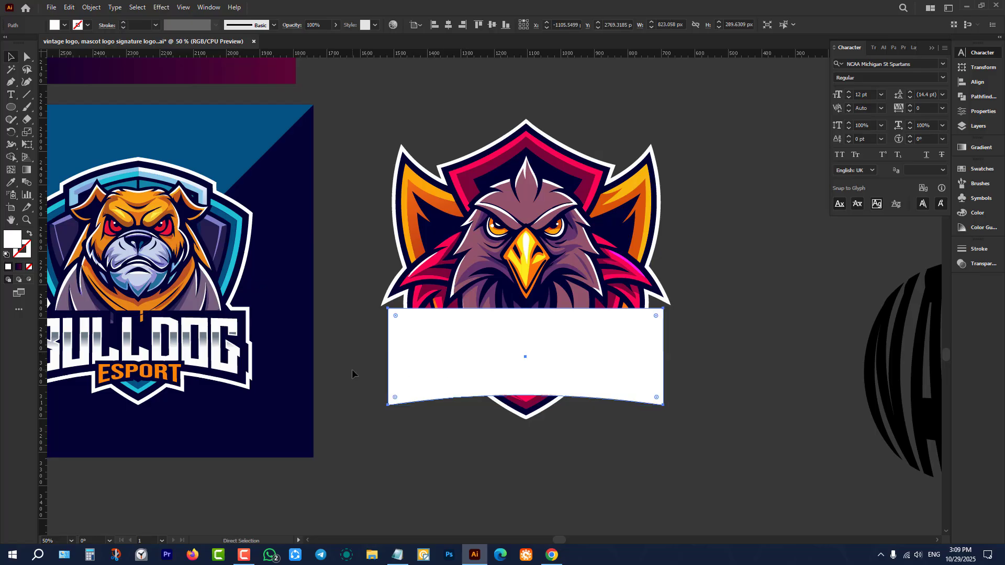
pyautogui.press('v')
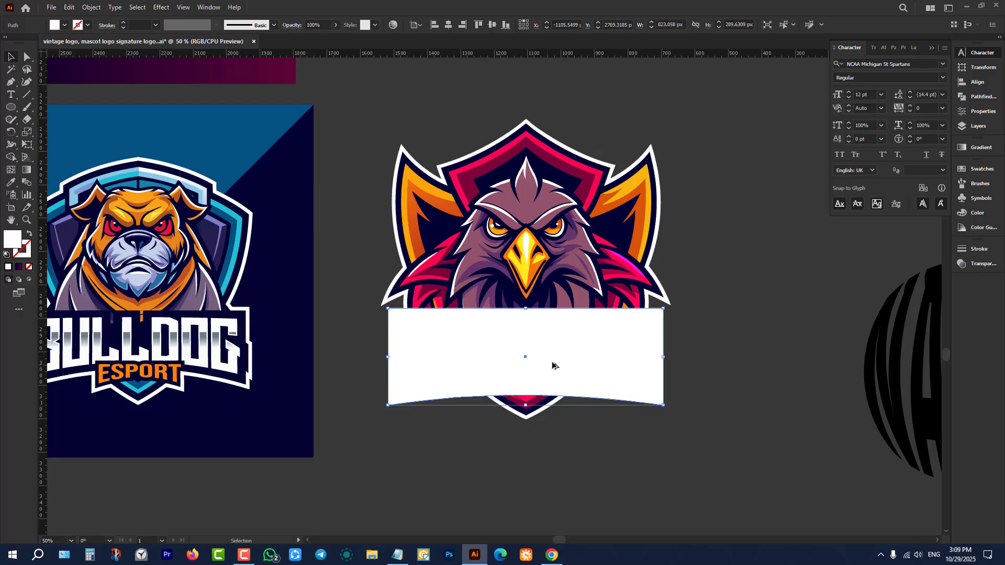
pyautogui.scroll(2, 554, 365)
pyautogui.click(87, 7)
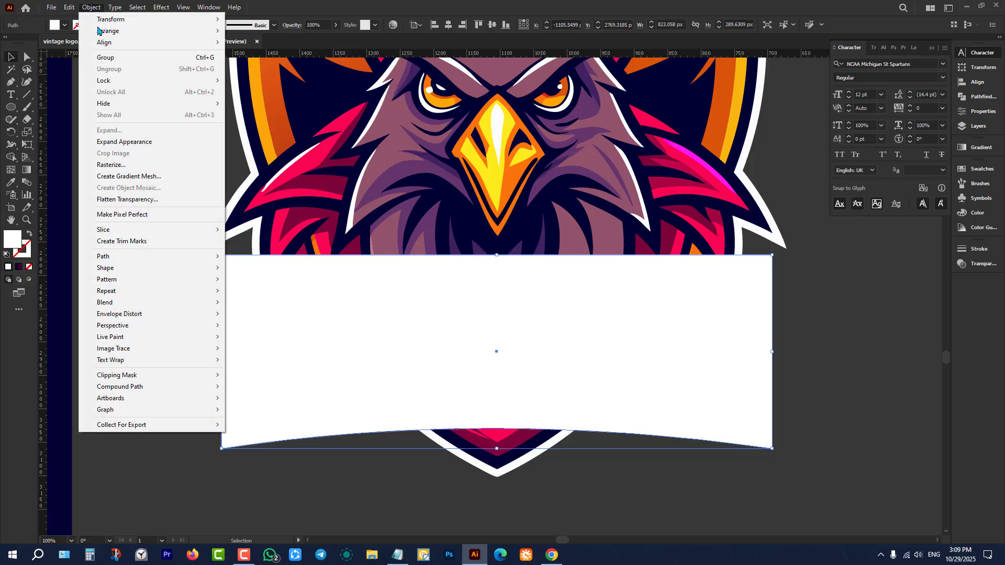
pyautogui.moveTo(120, 256)
pyautogui.click(270, 294)
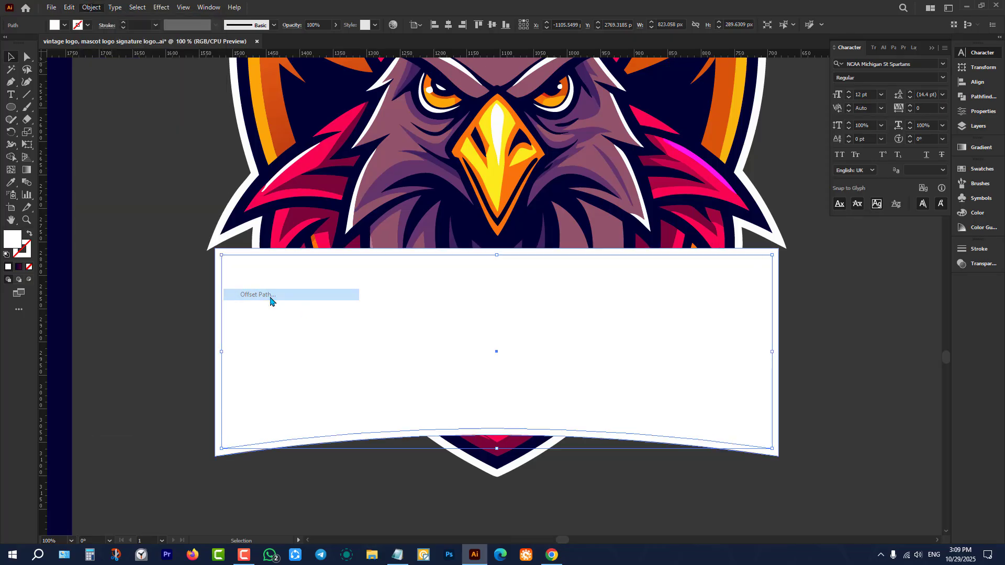
pyautogui.scroll(-11, 779, 271)
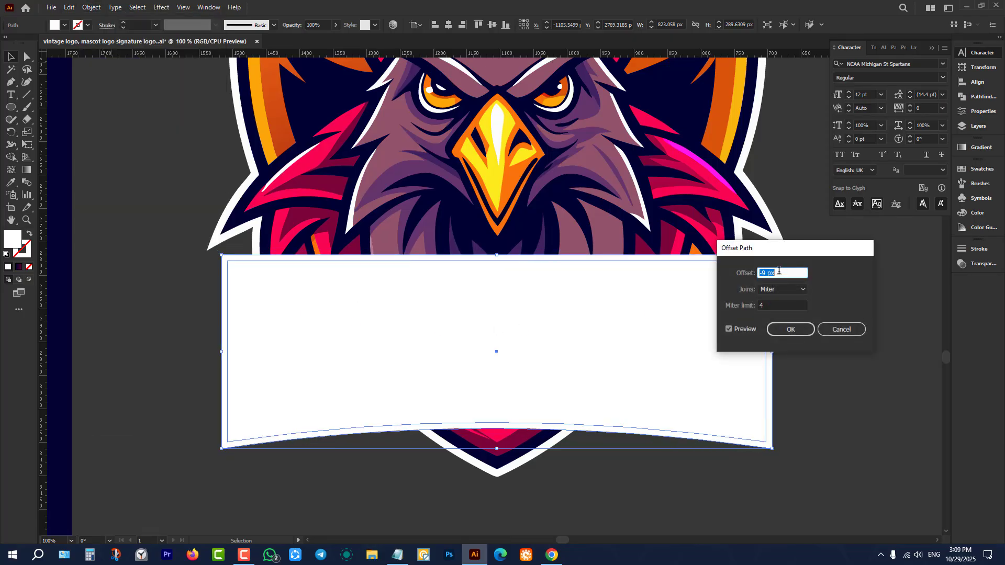
pyautogui.click(789, 330)
# Fill the inset banner shape with the dark navy sampled from the eagle mascot using the Eyedropper, and deselect it.
pyautogui.scroll(-3, 767, 322)
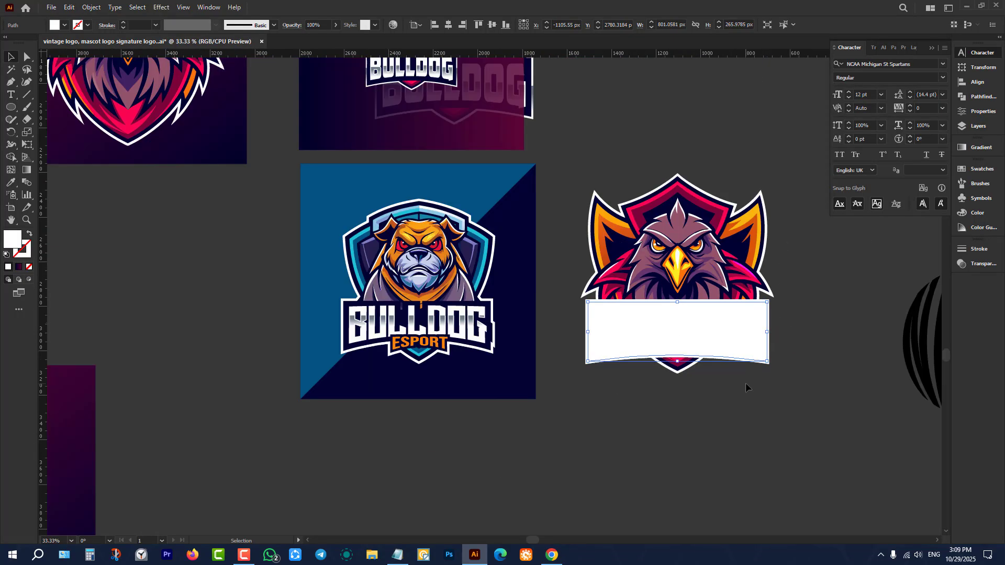
pyautogui.scroll(1, 778, 325)
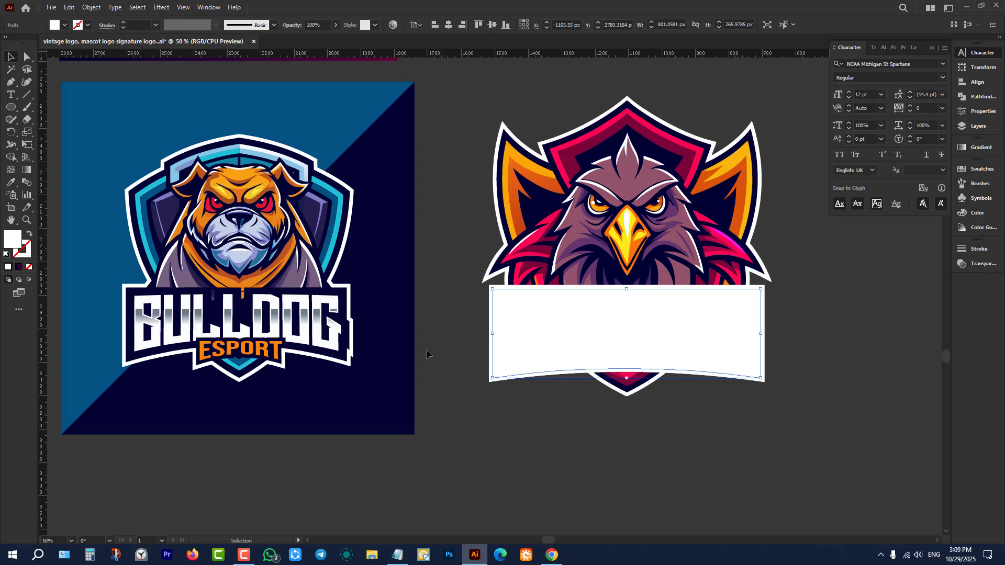
pyautogui.press('i')
pyautogui.click(611, 267)
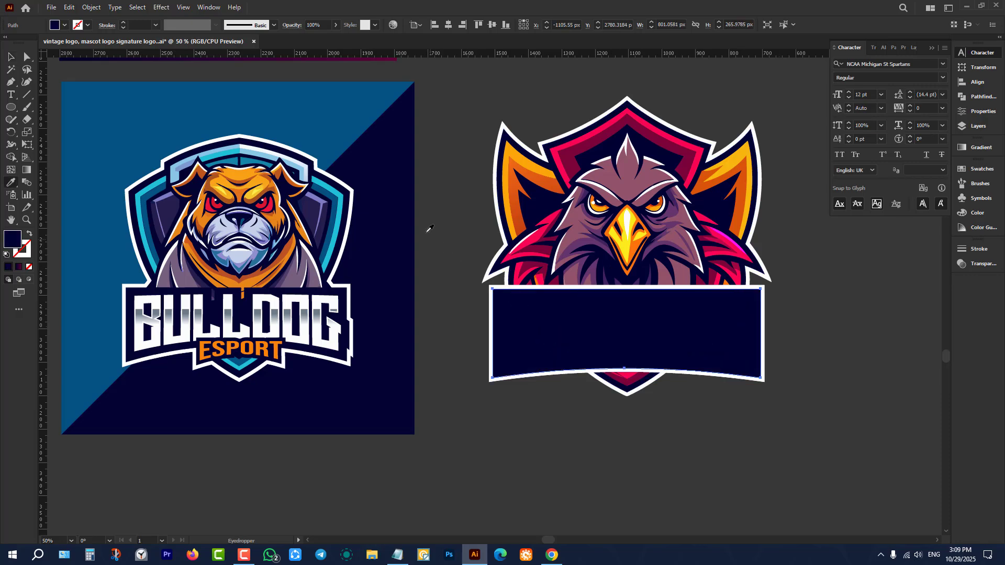
pyautogui.press('v')
pyautogui.click(447, 284)
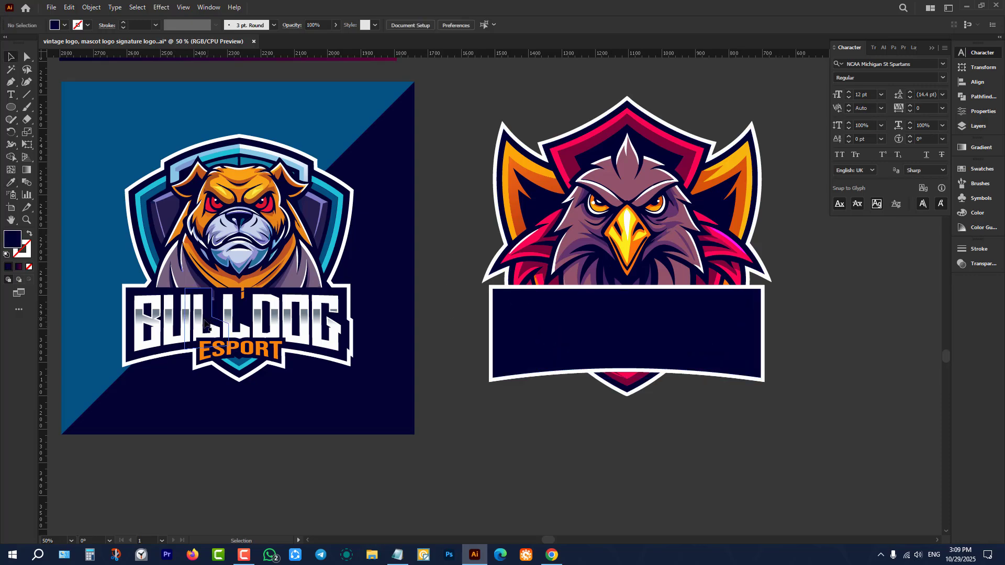
# Examine the spacing between the white outline, navy inset and lettering on the Bulldog Esport logo's banner.
pyautogui.scroll(1, 120, 336)
pyautogui.scroll(1, 119, 336)
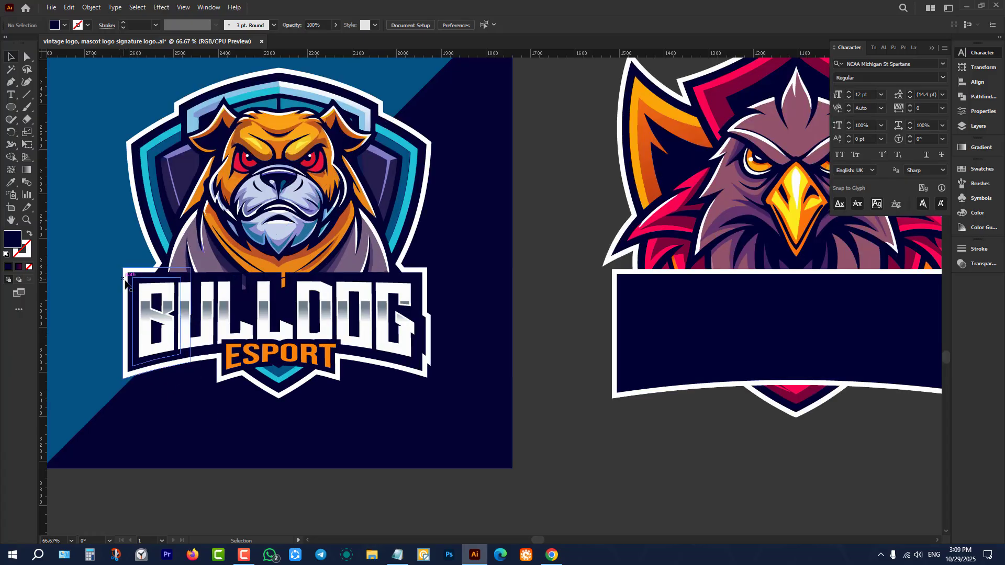
pyautogui.scroll(3, 121, 256)
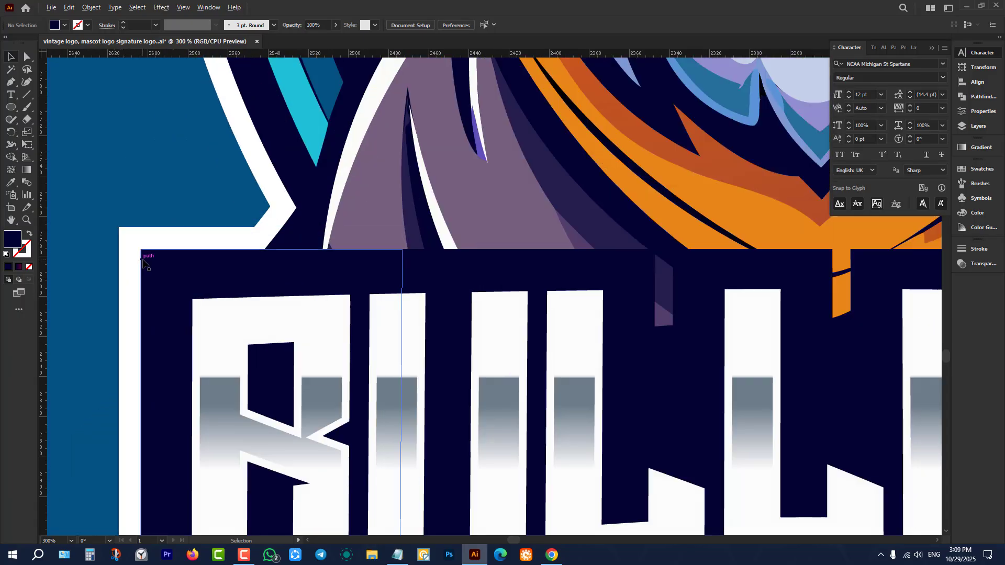
pyautogui.scroll(-3, 144, 262)
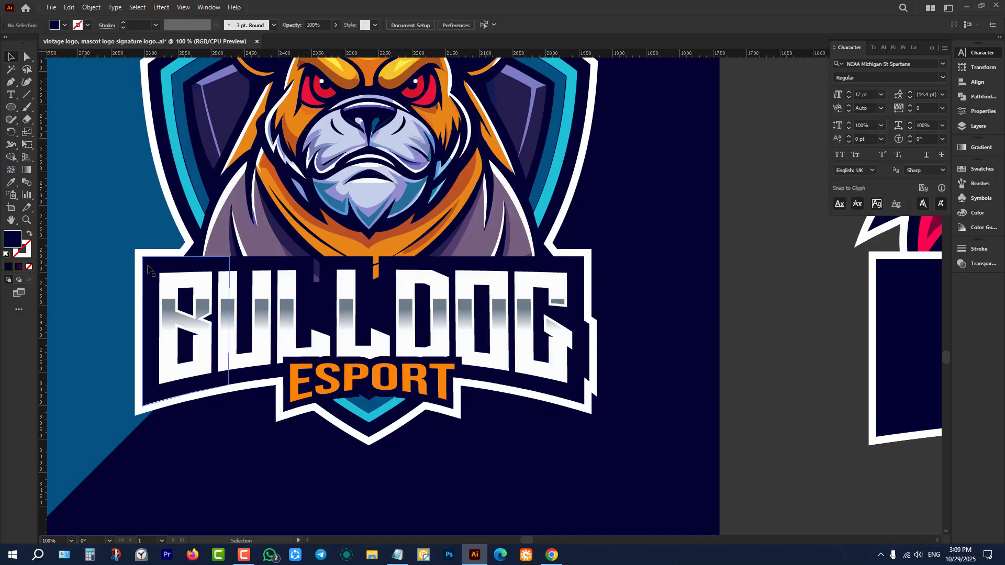
pyautogui.scroll(-1, 148, 275)
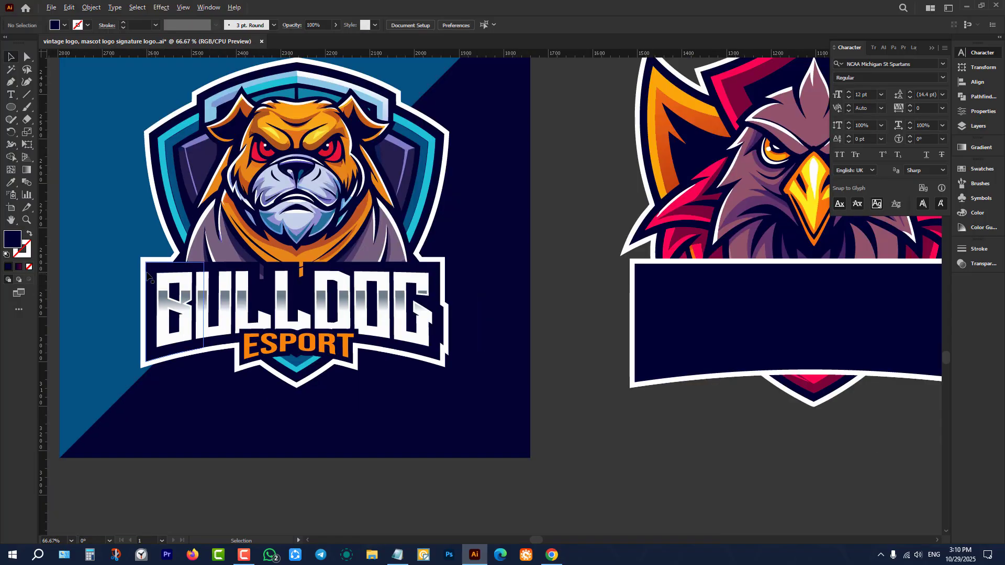
pyautogui.scroll(-2, 267, 312)
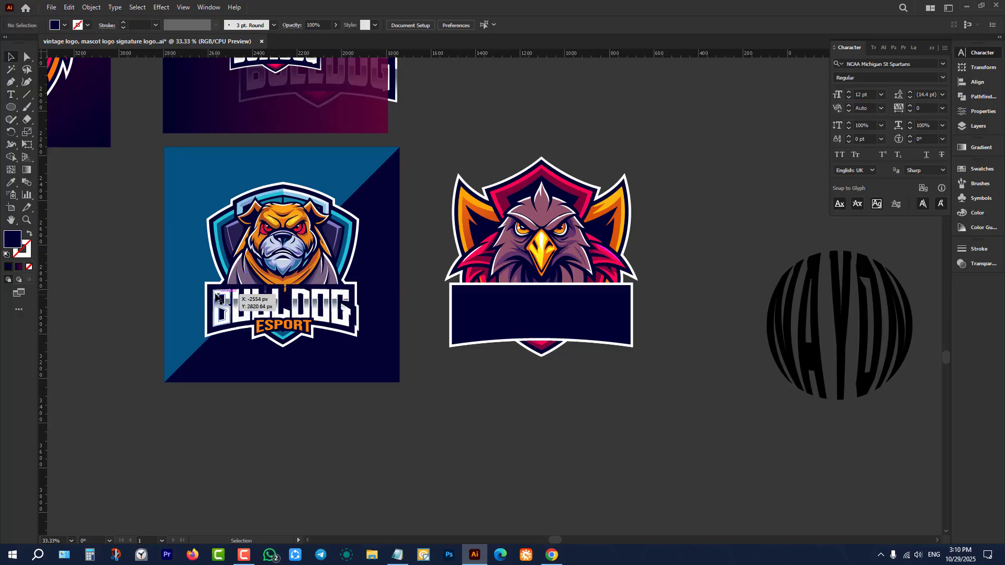
pyautogui.scroll(1, 647, 318)
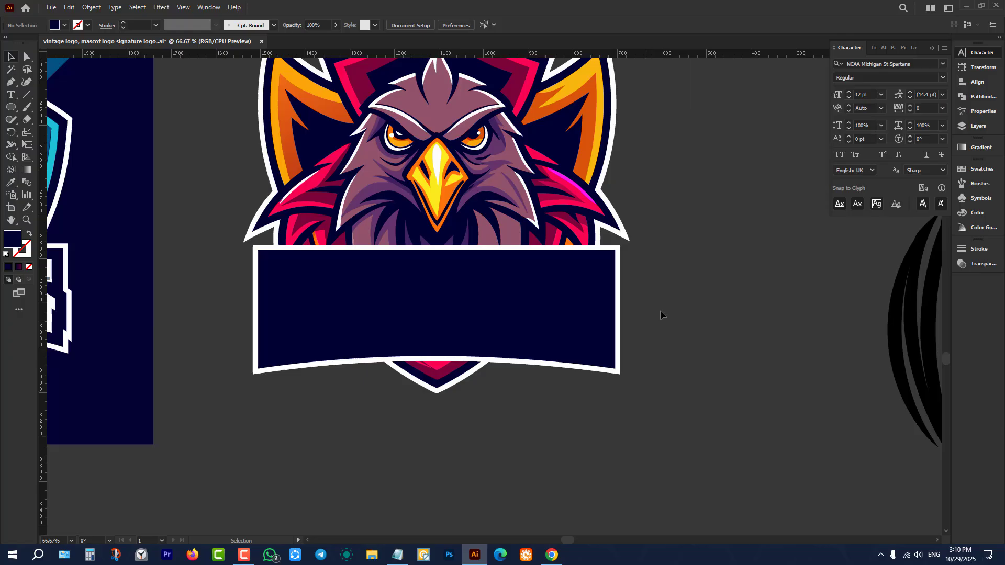
# Create an inset copy of the eagle mascot's navy banner shape with Offset Path at -18 px and miter joins, and deselect it.
pyautogui.click(512, 272)
pyautogui.scroll(1, 478, 258)
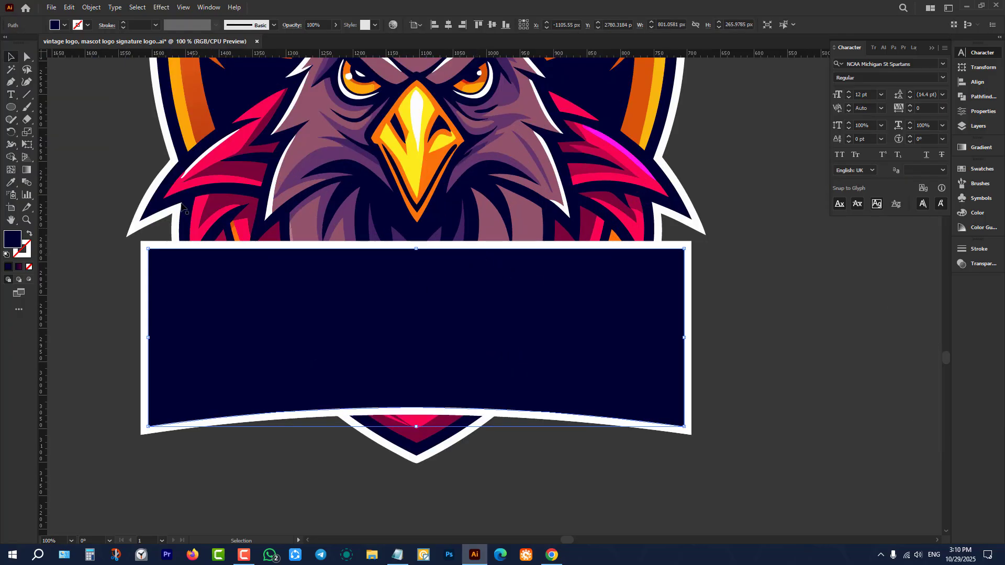
pyautogui.click(93, 7)
pyautogui.moveTo(131, 257)
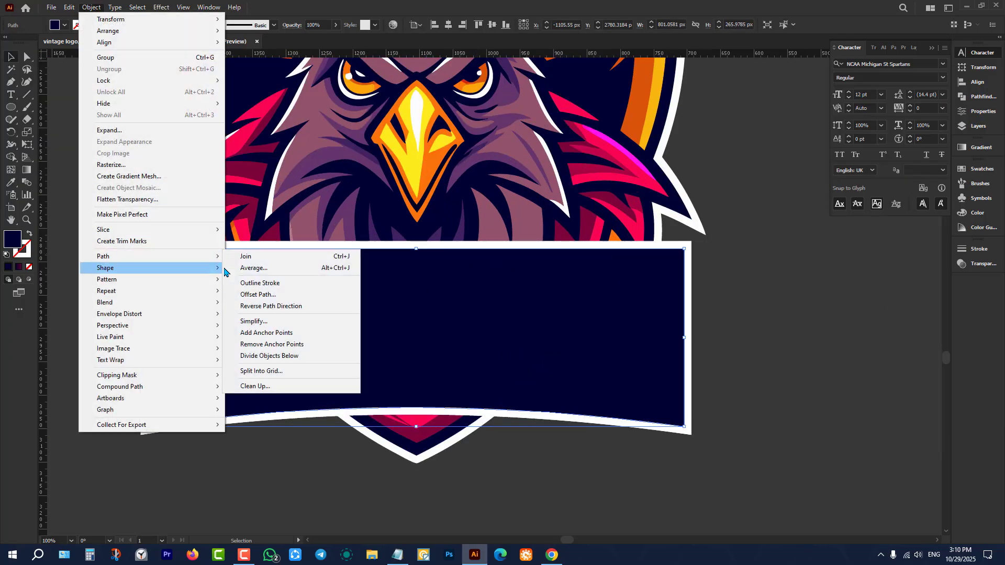
pyautogui.click(254, 294)
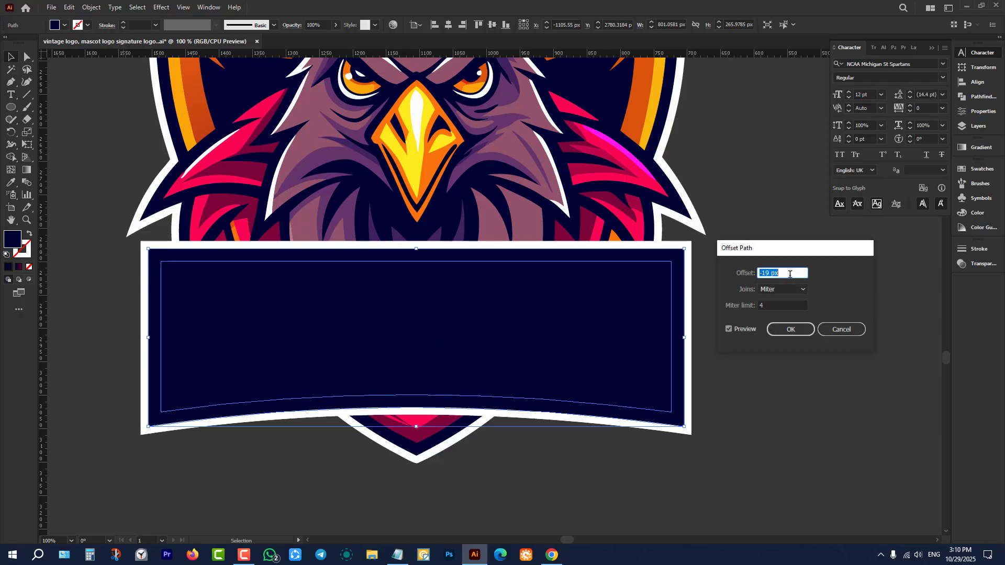
pyautogui.press('Up')
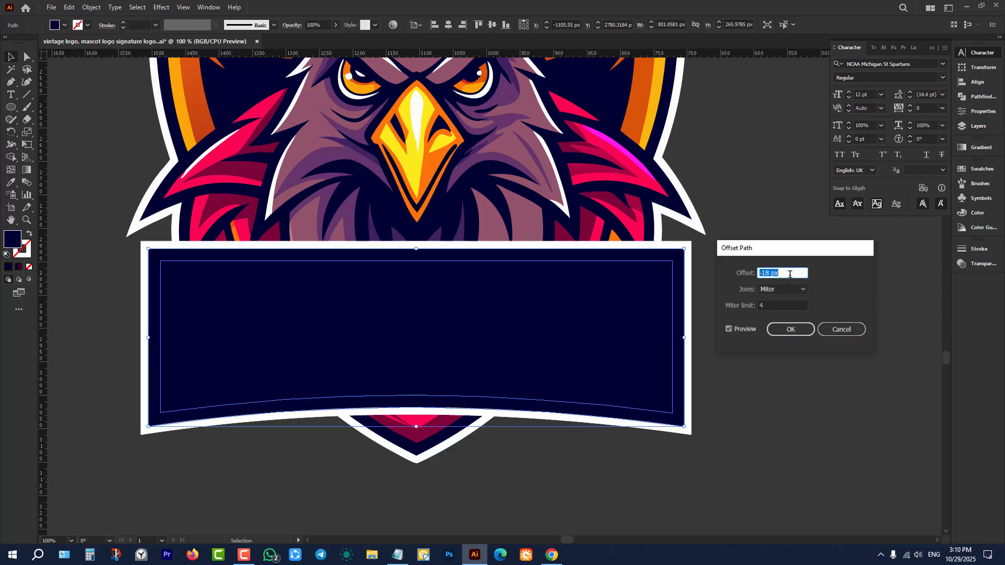
pyautogui.click(788, 329)
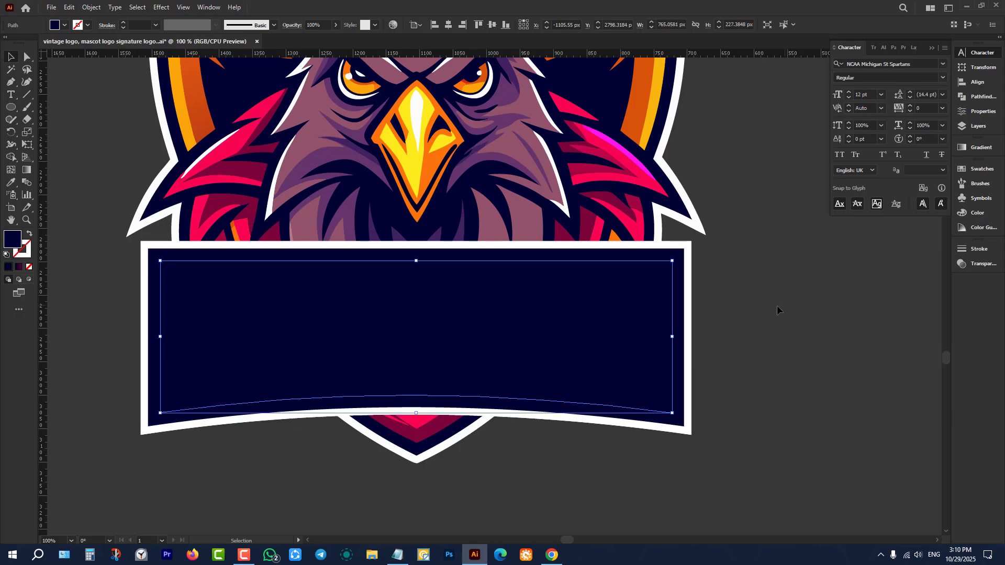
pyautogui.click(778, 309)
pyautogui.scroll(-4, 537, 319)
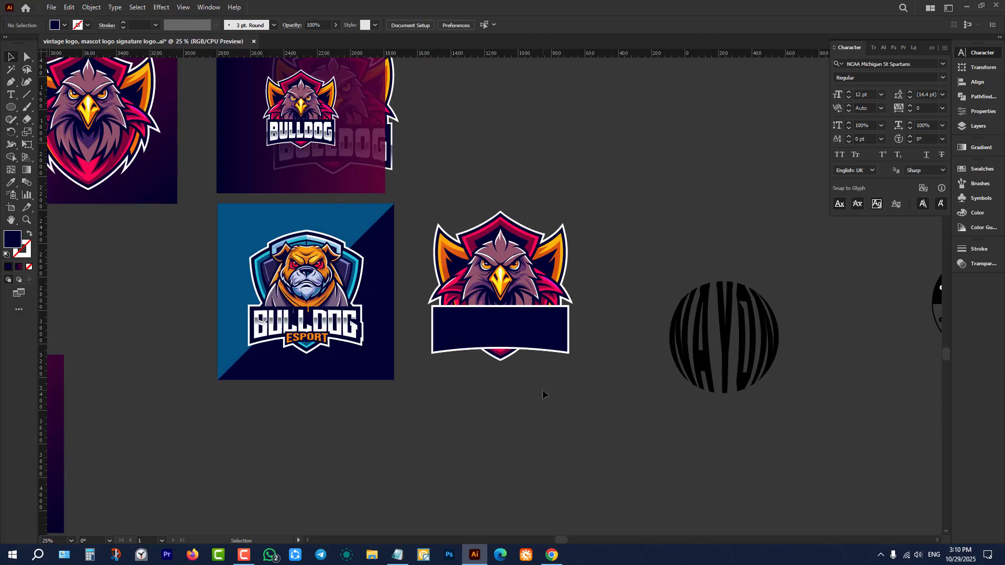
# Fill the innermost banner shape with the yellow-orange sampled from the eagle mascot's horn using the Eyedropper, and deselect it.
pyautogui.click(516, 345)
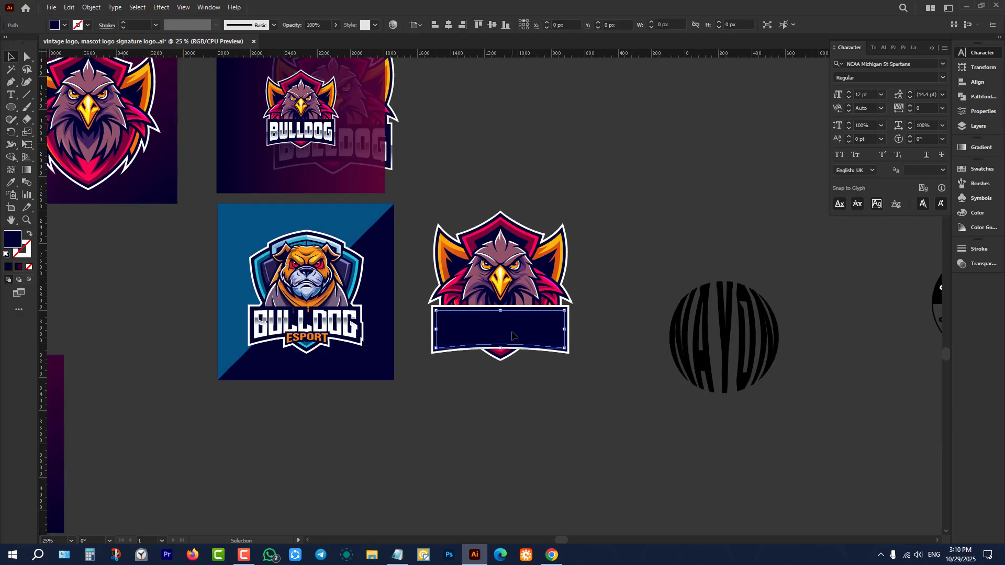
pyautogui.press('i')
pyautogui.click(555, 261)
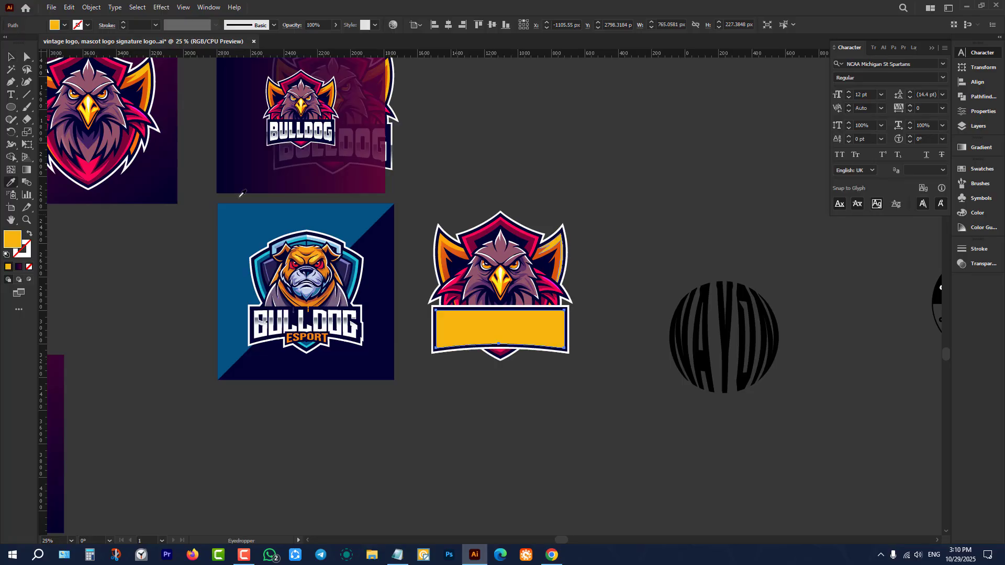
pyautogui.click(11, 56)
pyautogui.click(529, 428)
pyautogui.scroll(1, 582, 369)
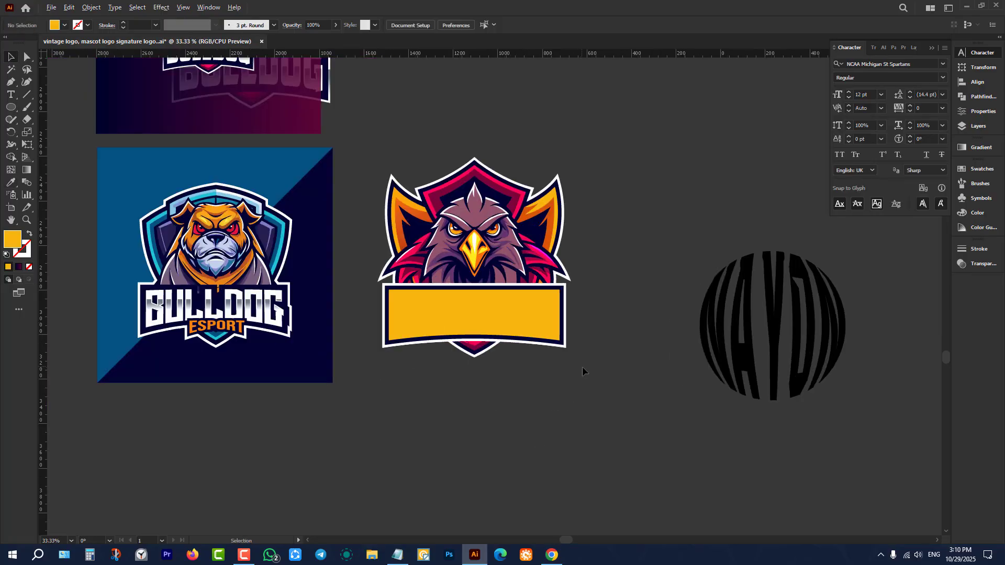
# Add the sample name as point text in NCAA Michigan St Spartans below the eagle mascot and scale it to about 321 pt.
pyautogui.press('t')
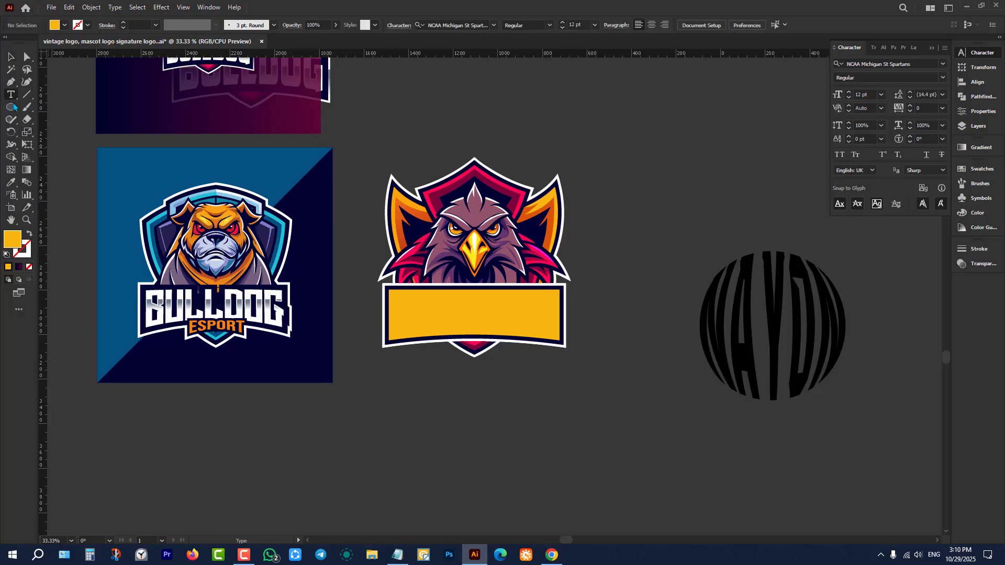
pyautogui.click(448, 420)
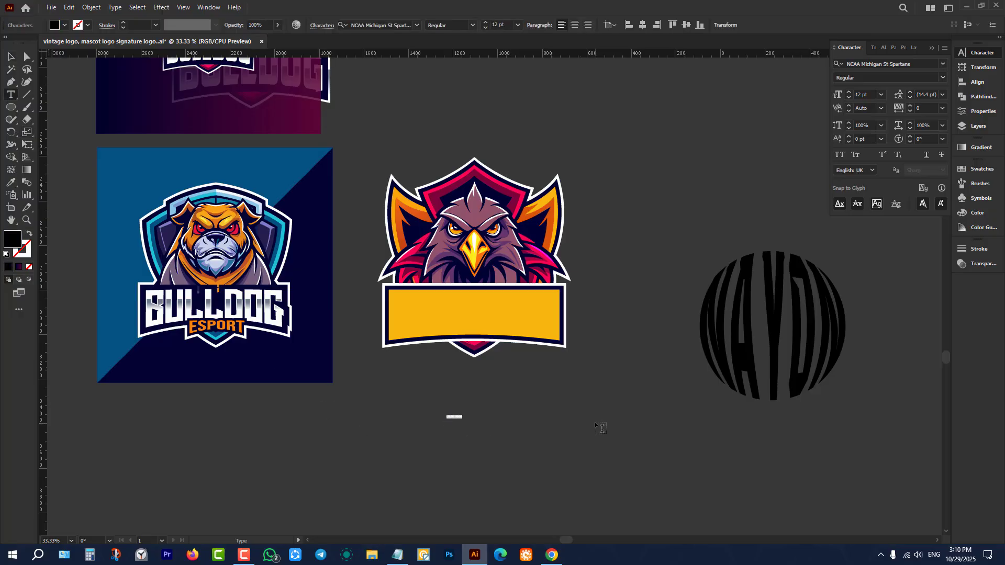
pyautogui.press('BackSpace')
pyautogui.press('Escape')
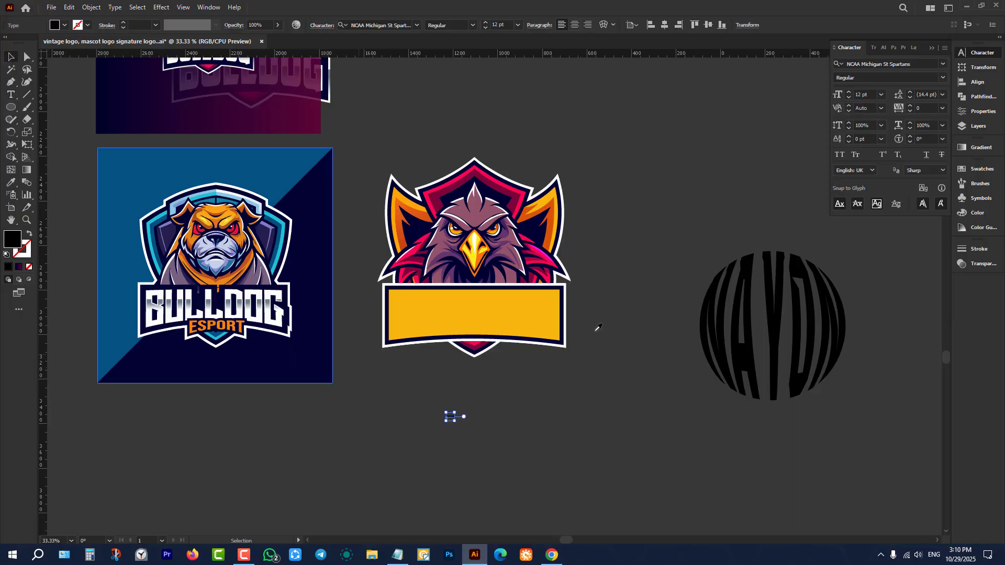
pyautogui.press('i')
pyautogui.click(11, 57)
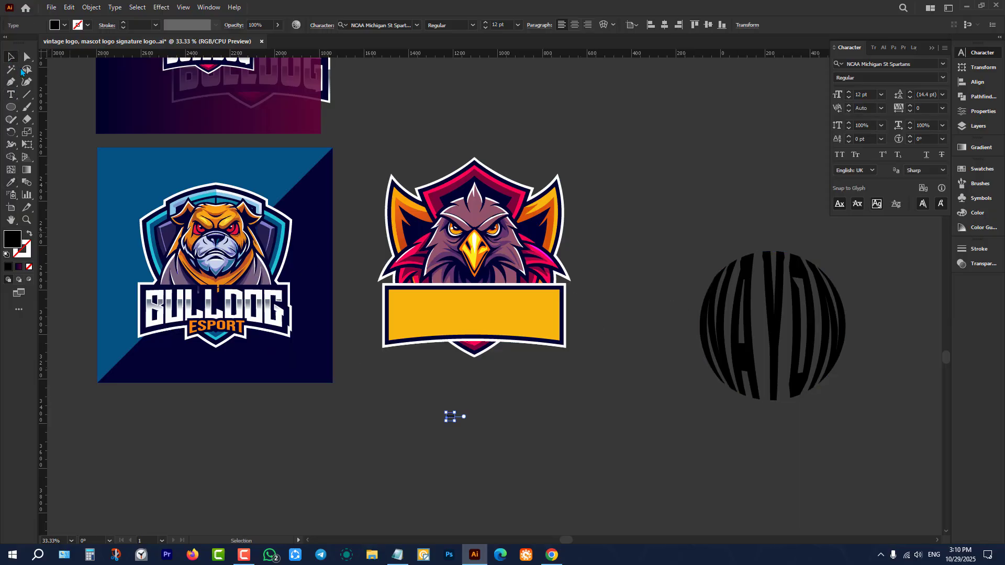
pyautogui.moveTo(444, 414); pyautogui.dragTo(581, 439)
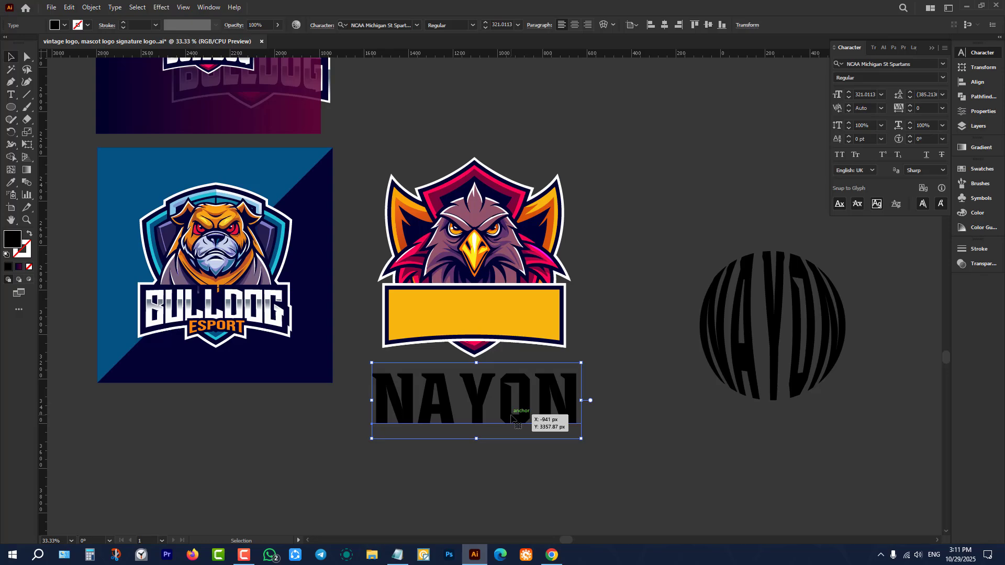
# Move the sample name so it overlaps the eagle mascot's yellow-orange banner shape and send it to the back.
pyautogui.scroll(-2, 522, 417)
pyautogui.click(492, 366)
pyautogui.scroll(1, 493, 367)
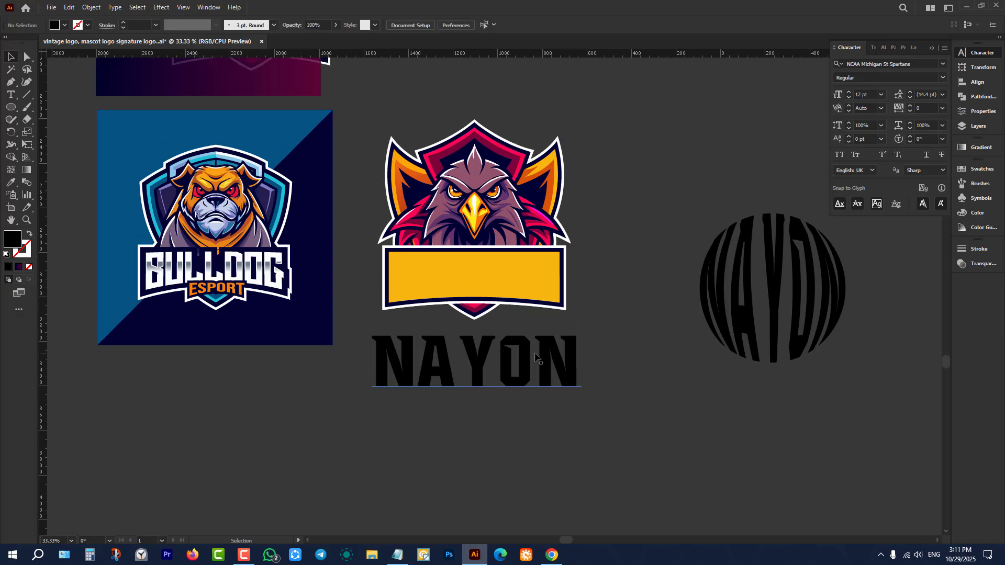
pyautogui.scroll(2, 582, 388)
pyautogui.scroll(1, 583, 390)
pyautogui.moveTo(517, 421); pyautogui.dragTo(661, 289)
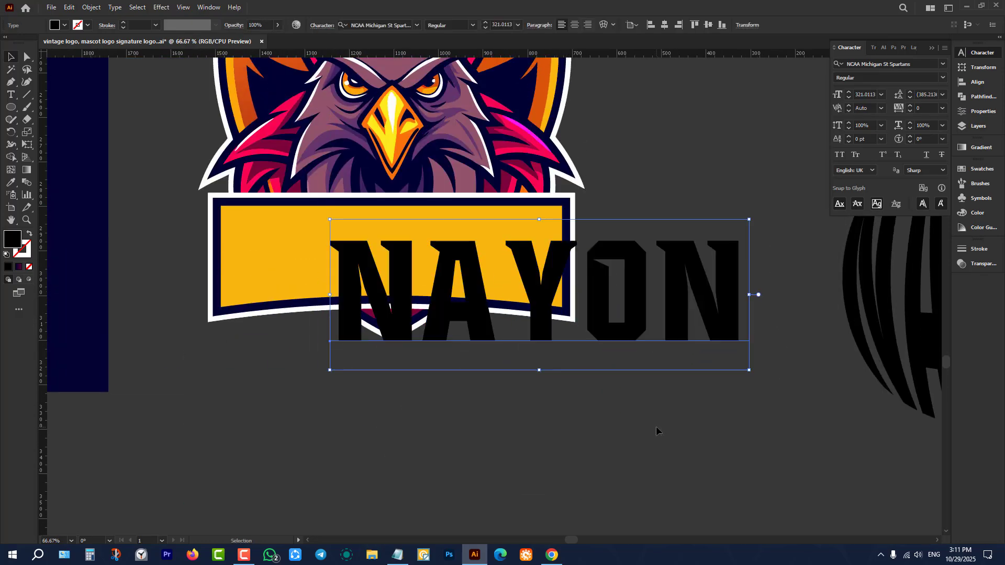
pyautogui.press('a')
pyautogui.press('v')
pyautogui.hotkey('ctrl', 'shift', '[')
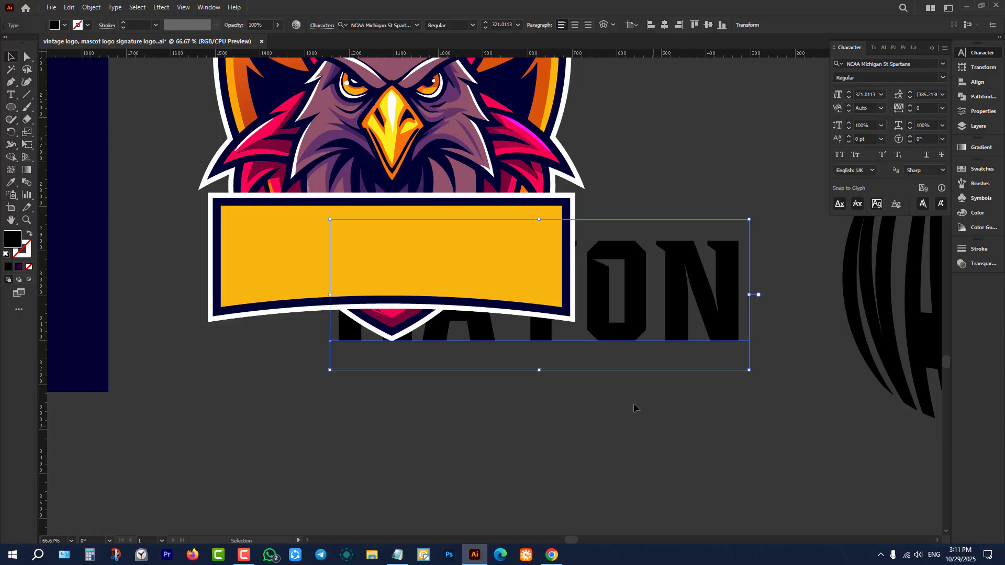
# Warp the sample name into the yellow-orange banner shape with Envelope Distort's Make with Top Object.
pyautogui.keyDown('shift'); pyautogui.click(504, 243); pyautogui.keyUp('shift')
pyautogui.rightClick(505, 243)
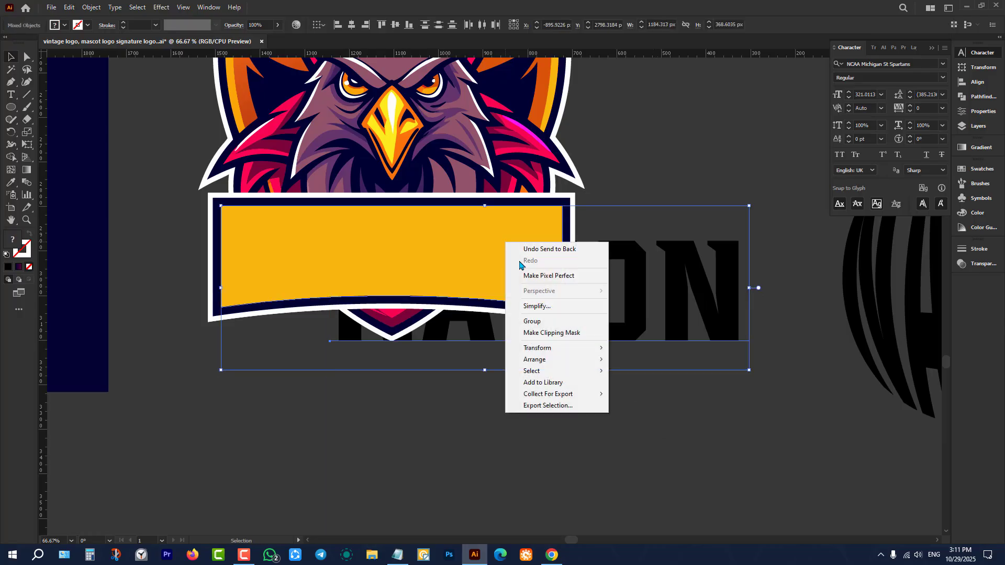
pyautogui.click(87, 9)
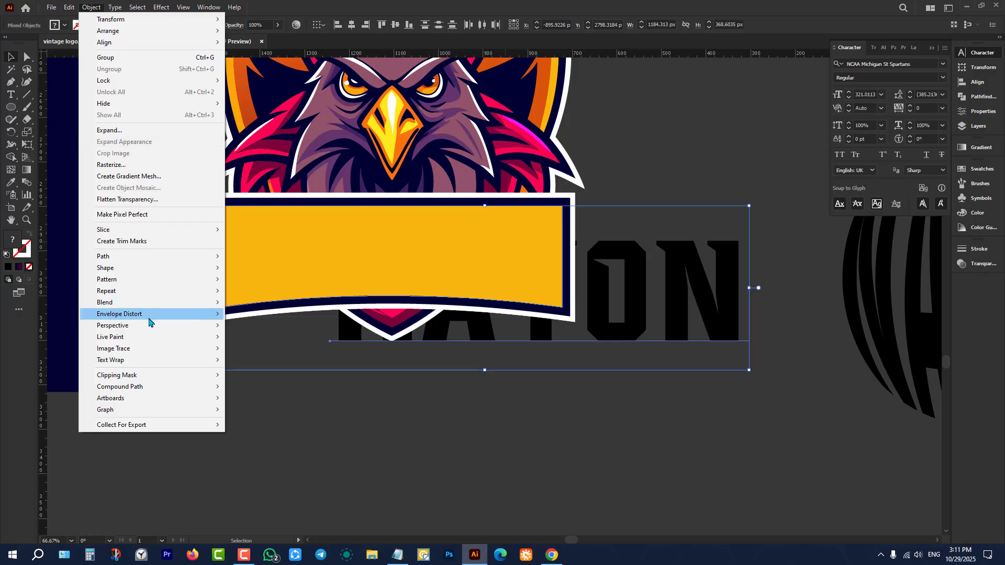
pyautogui.moveTo(150, 316)
pyautogui.click(285, 338)
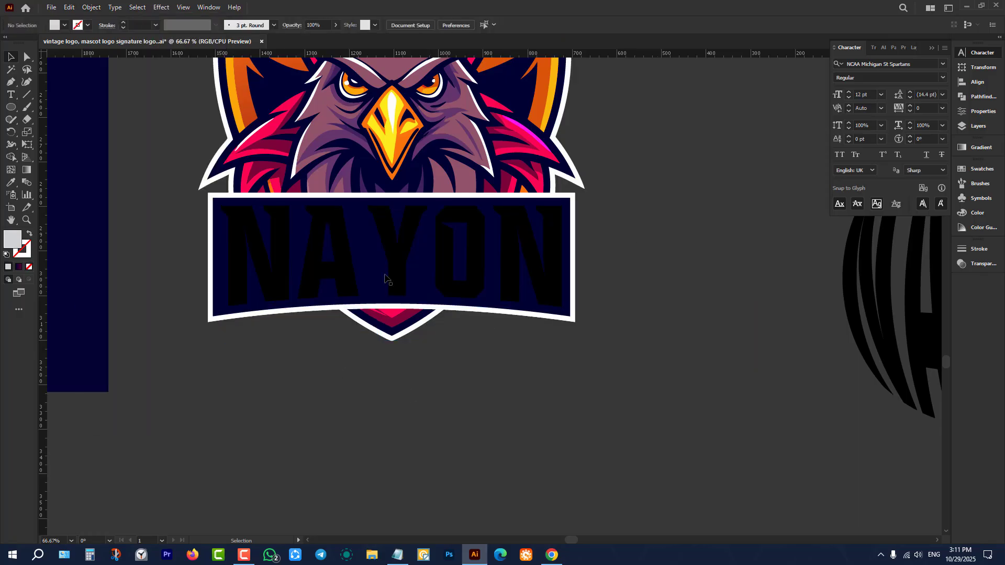
# Expand the warped name on the eagle banner, fill it with white sampled from the mascot using the Eyedropper, and deselect it.
pyautogui.scroll(2, 145, 103)
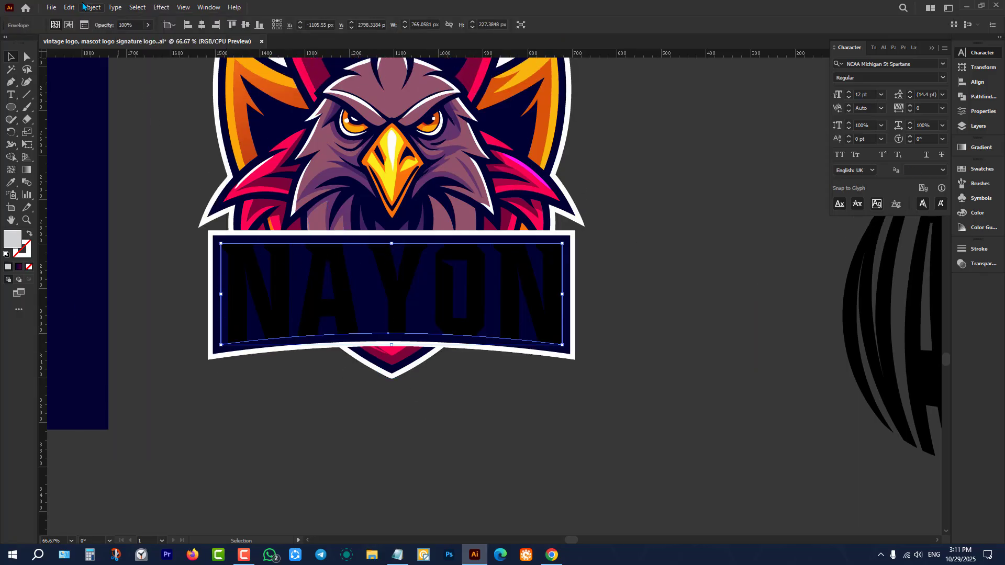
pyautogui.click(90, 7)
pyautogui.click(113, 130)
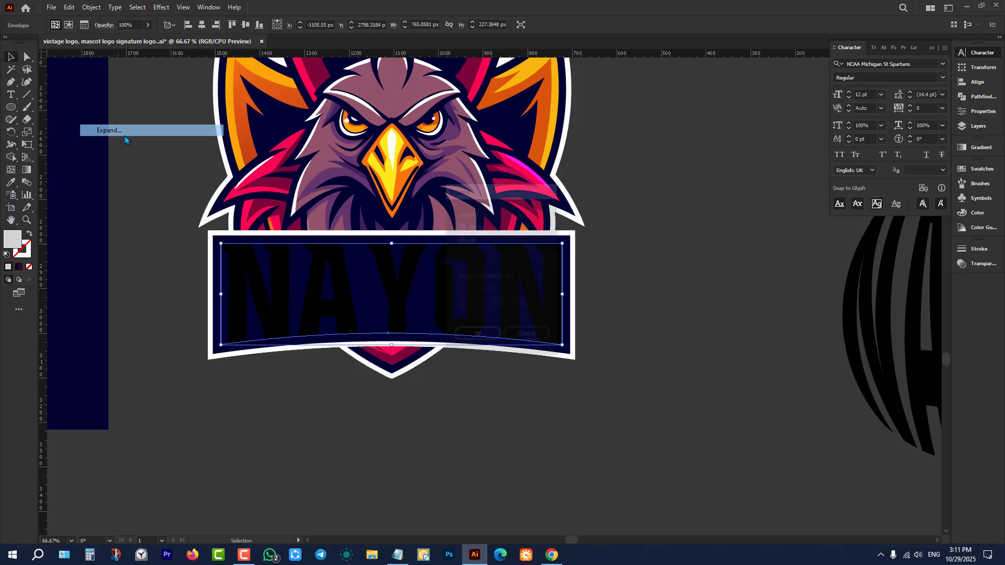
pyautogui.click(476, 337)
pyautogui.press('i')
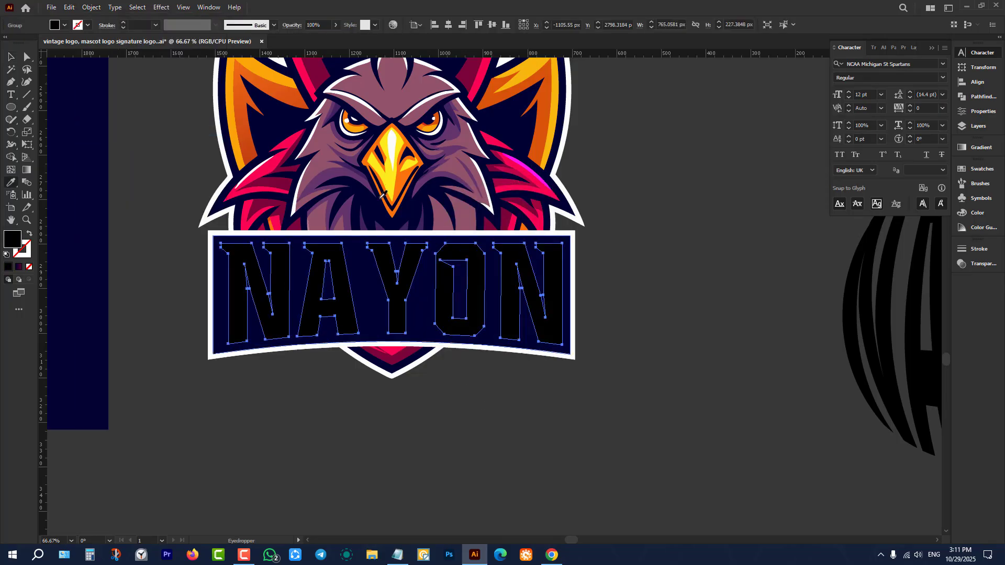
pyautogui.click(291, 145)
pyautogui.press('v')
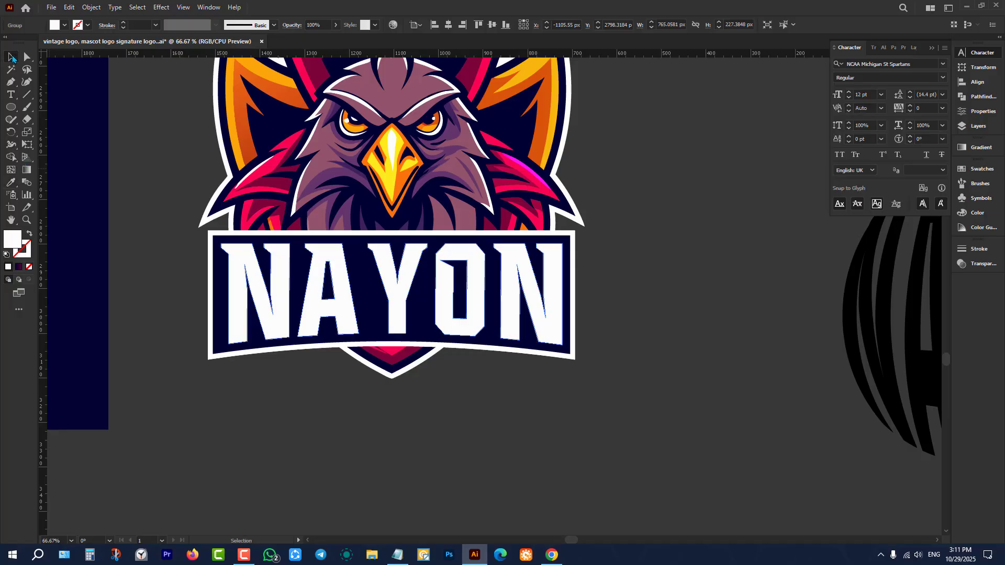
pyautogui.click(164, 188)
# Compare the eagle banner's plain white lettering with the inset gradient detail inside the Bulldog wordmark's letters.
pyautogui.scroll(-3, 525, 414)
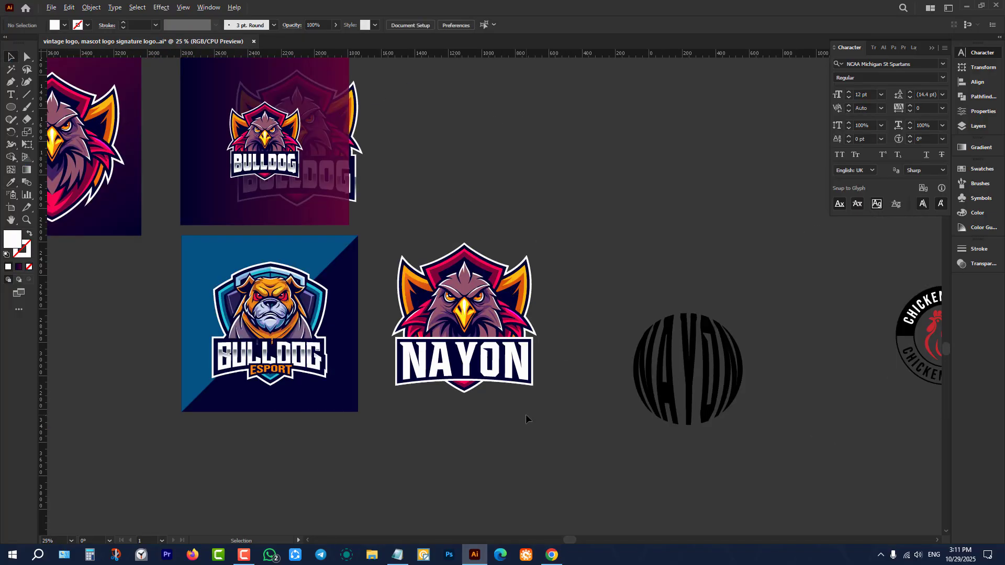
pyautogui.scroll(2, 521, 405)
pyautogui.scroll(1, 577, 348)
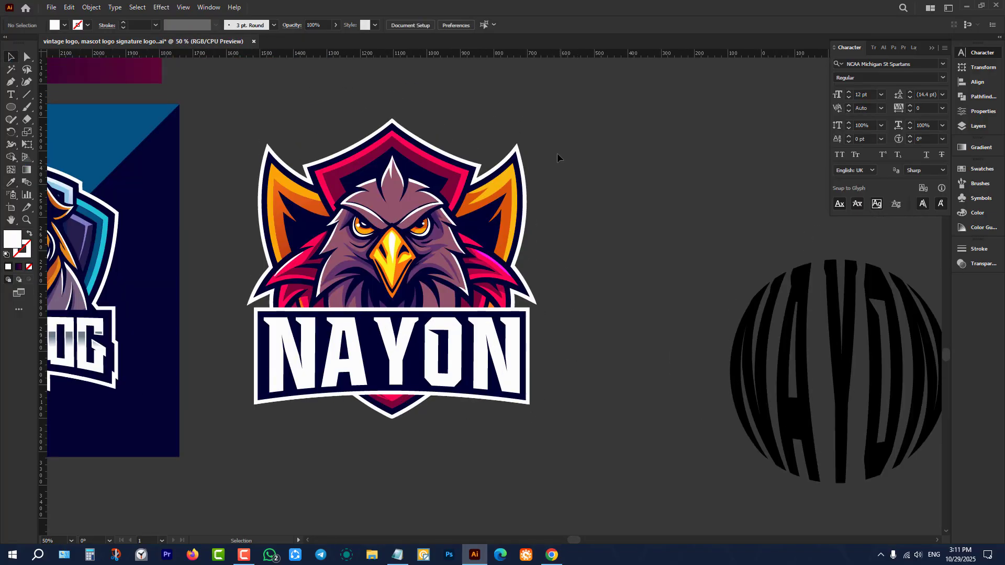
pyautogui.scroll(-1, 503, 235)
pyautogui.click(450, 327)
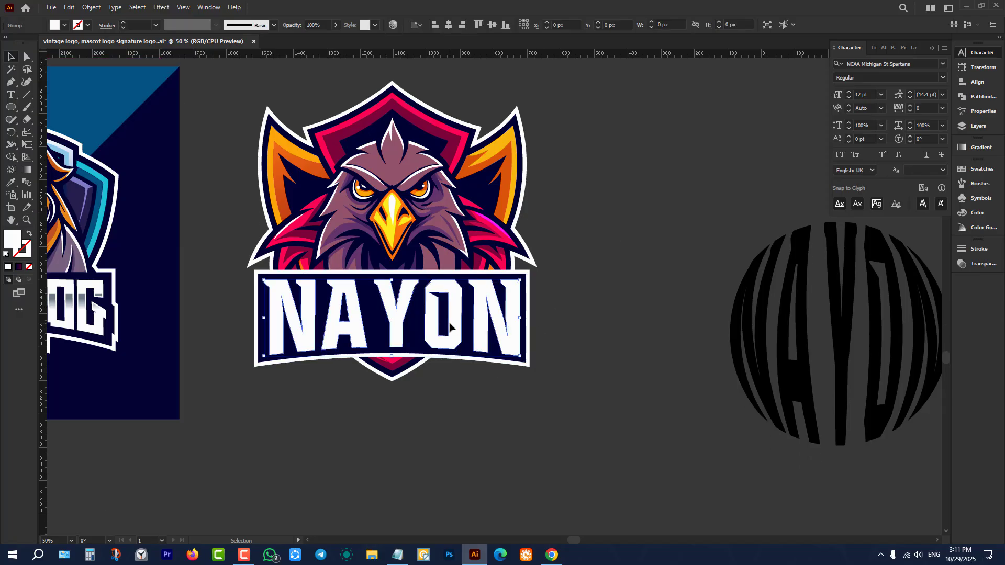
pyautogui.scroll(-1, 576, 321)
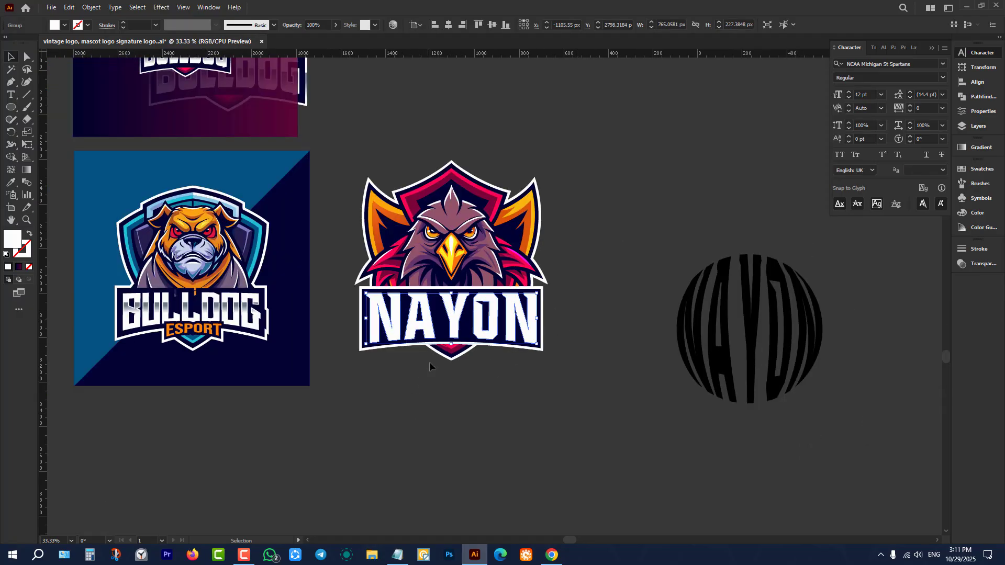
pyautogui.scroll(7, 223, 322)
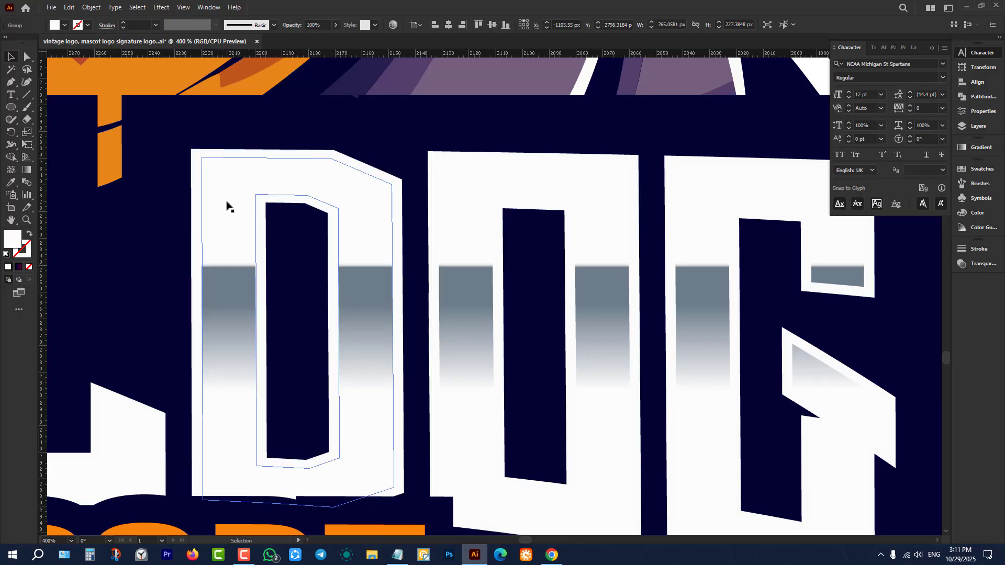
# Offset the eagle banner's white lettering inward with Offset Path at -5 px, keeping Miter joins.
pyautogui.scroll(-5, 198, 247)
pyautogui.scroll(5, 636, 257)
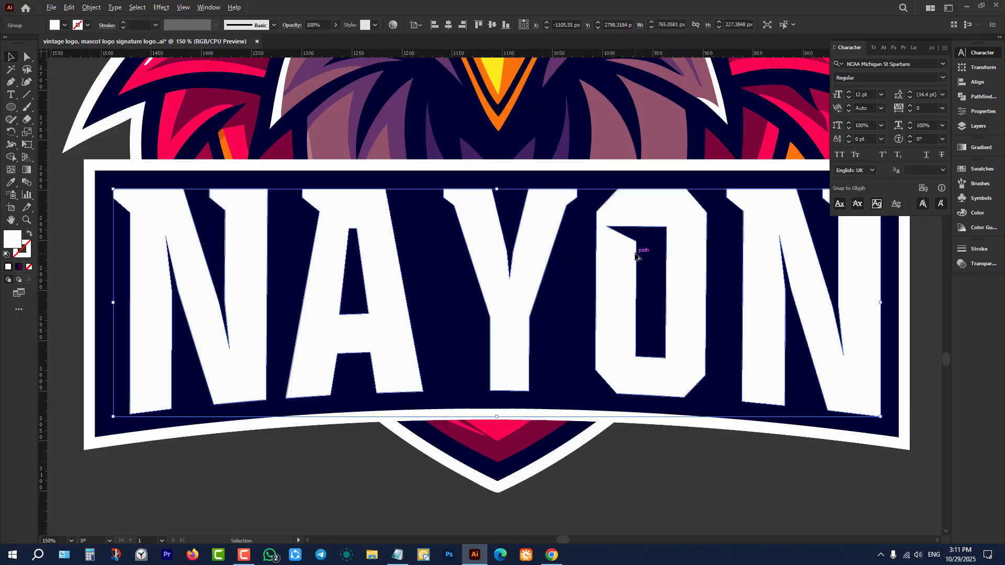
pyautogui.click(91, 7)
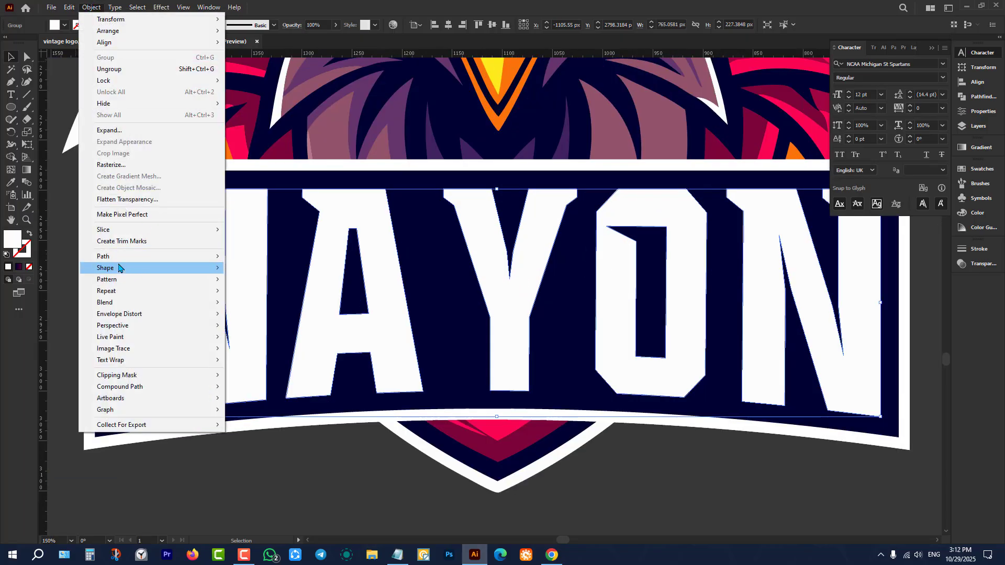
pyautogui.moveTo(117, 256)
pyautogui.click(280, 297)
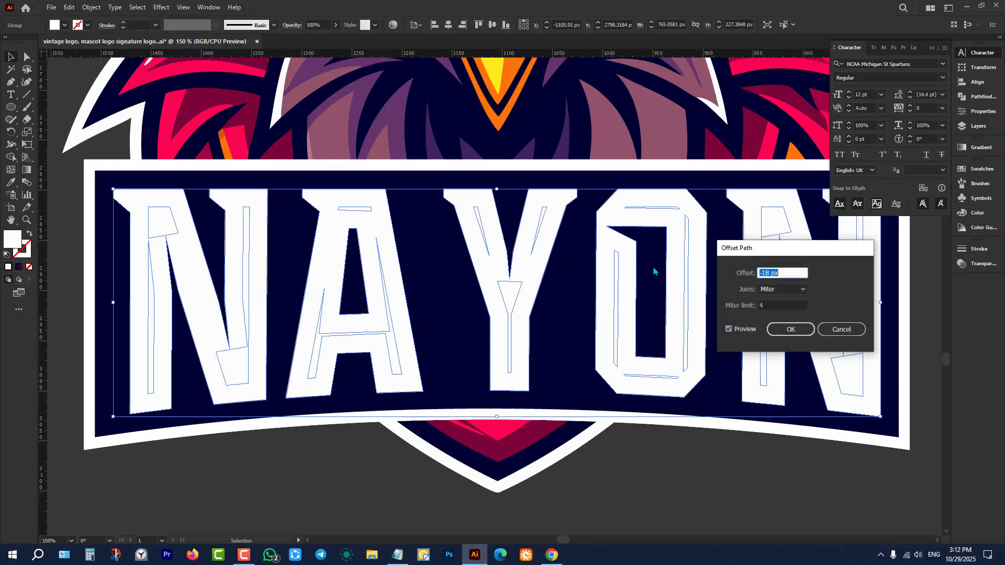
pyautogui.scroll(12, 794, 271)
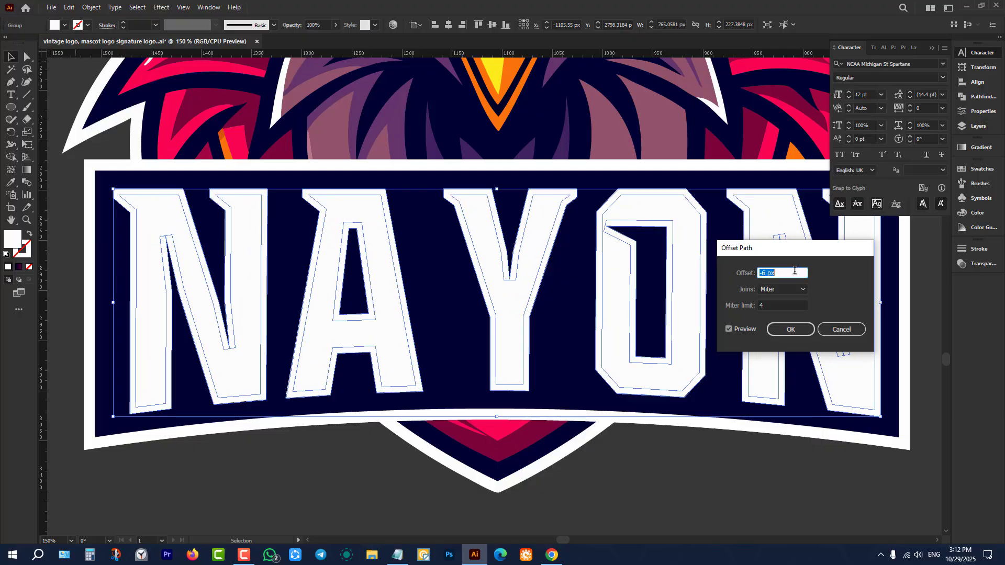
pyautogui.scroll(1, 794, 270)
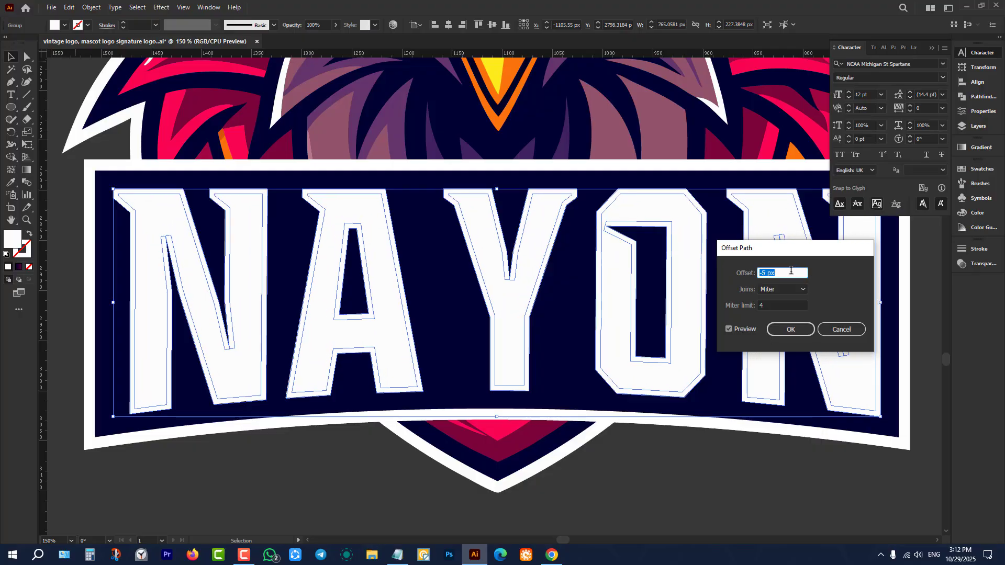
pyautogui.click(790, 329)
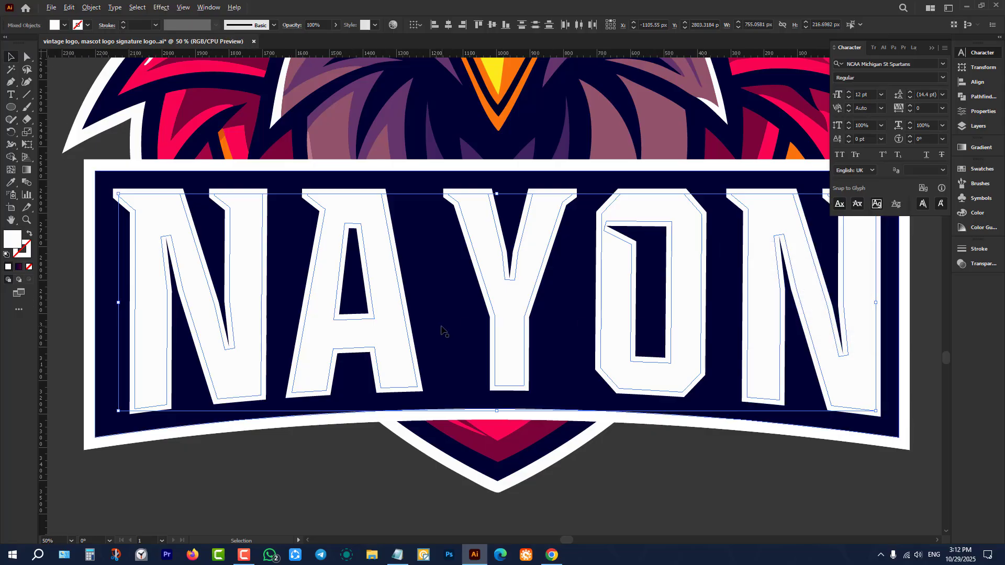
# Fill the inset copies of the banner letters with the navy-to-purple linear gradient.
pyautogui.scroll(-4, 475, 400)
pyautogui.press('i')
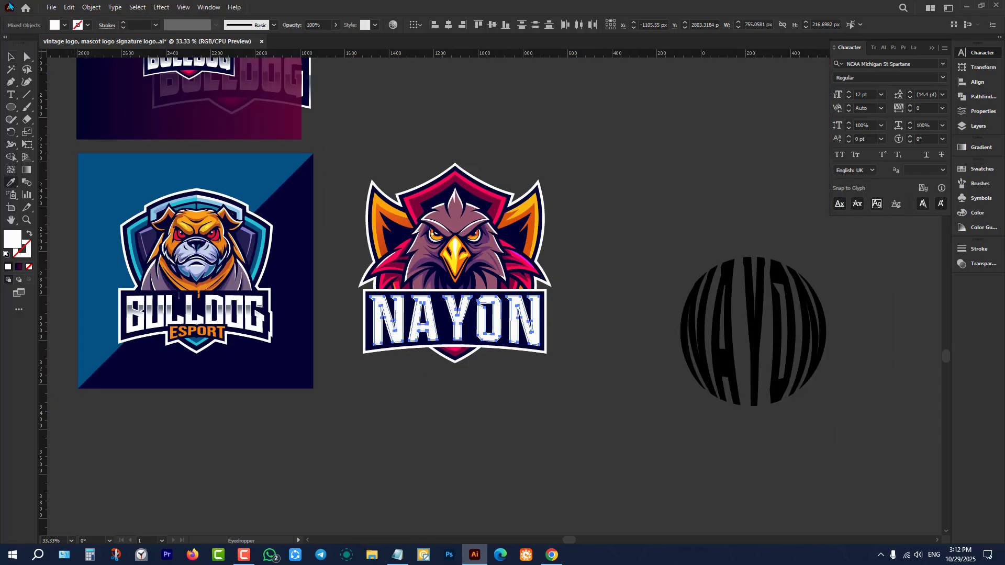
pyautogui.click(27, 170)
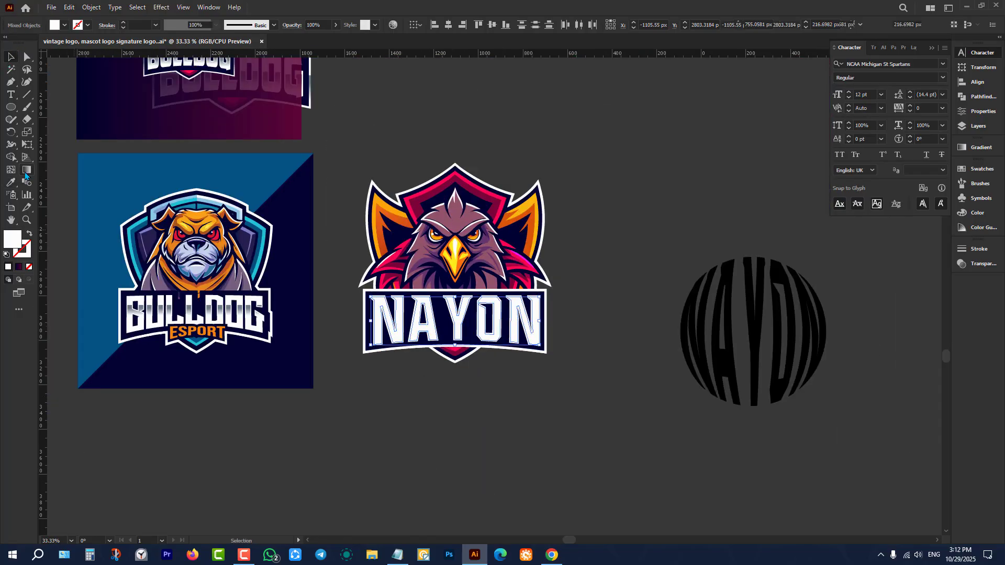
pyautogui.click(980, 149)
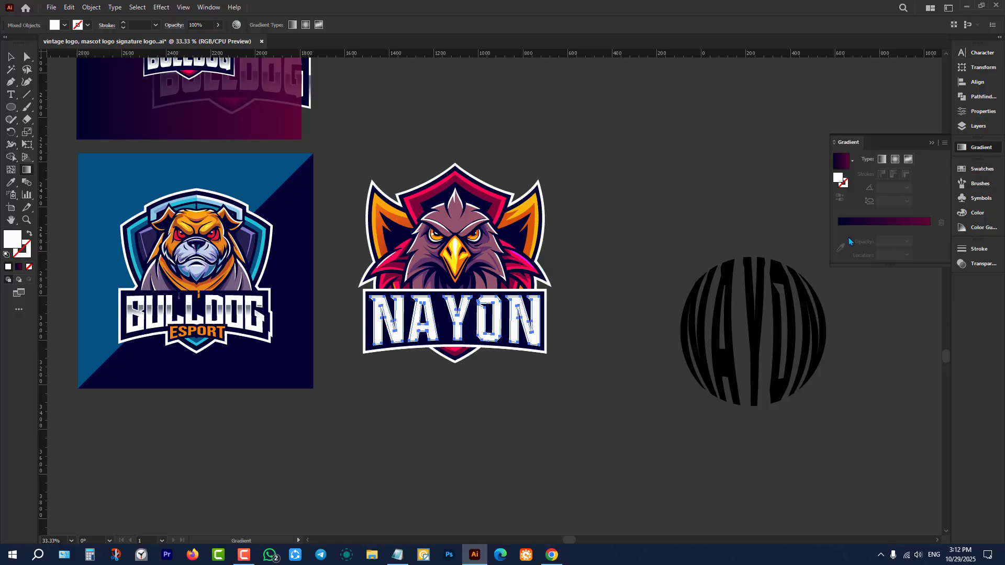
pyautogui.click(889, 222)
pyautogui.hotkey('ctrl', '+')
pyautogui.hotkey('ctrl', '+')
pyautogui.hotkey('ctrl', '+')
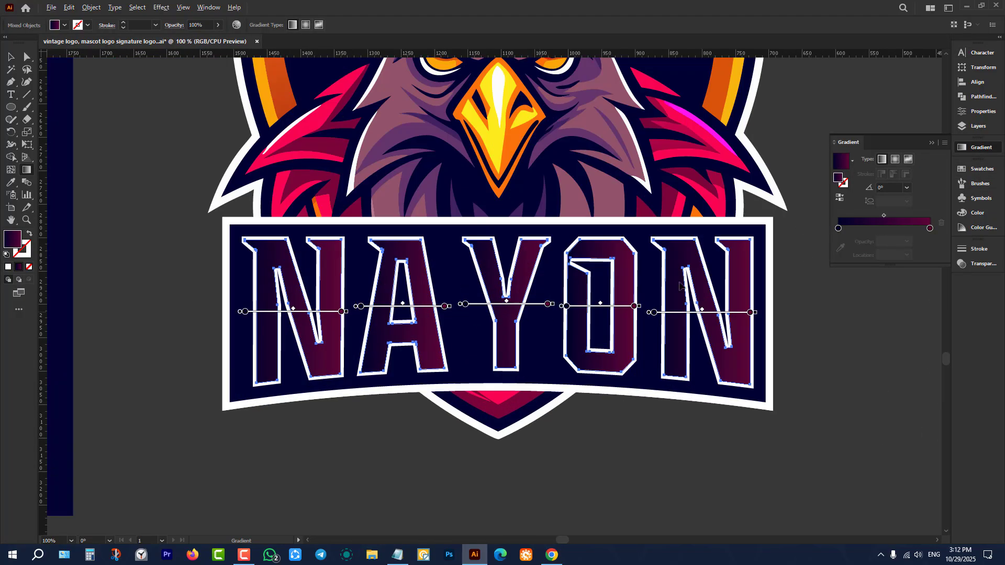
# Change the purple end stop of the inset lettering's gradient to white.
pyautogui.click(837, 228)
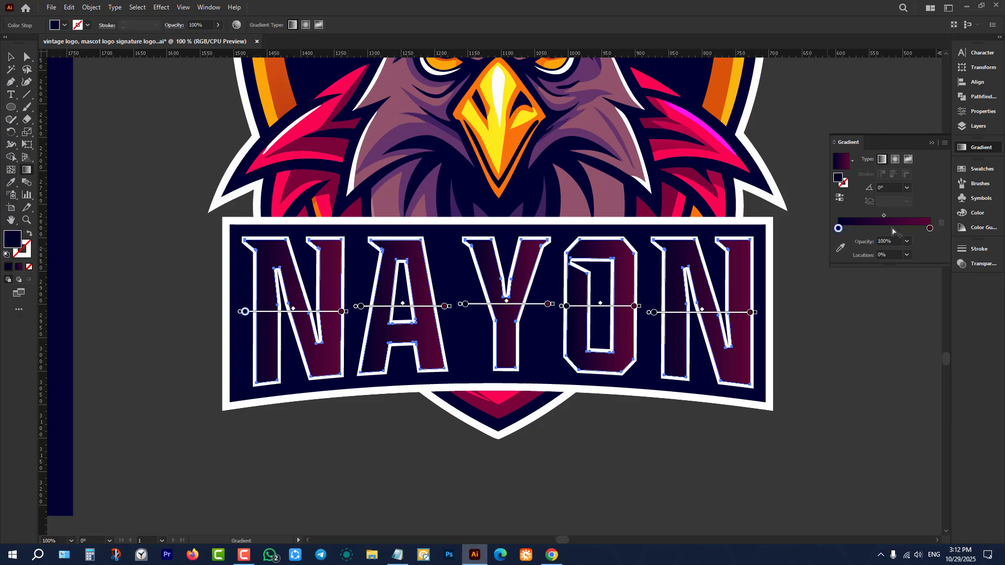
pyautogui.click(930, 228)
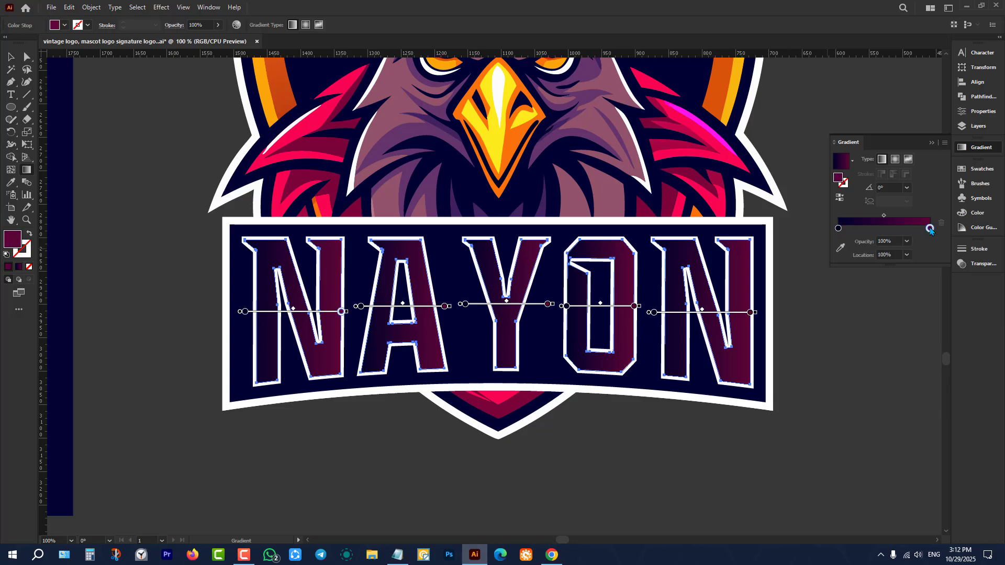
pyautogui.doubleClick(929, 229)
pyautogui.click(810, 261)
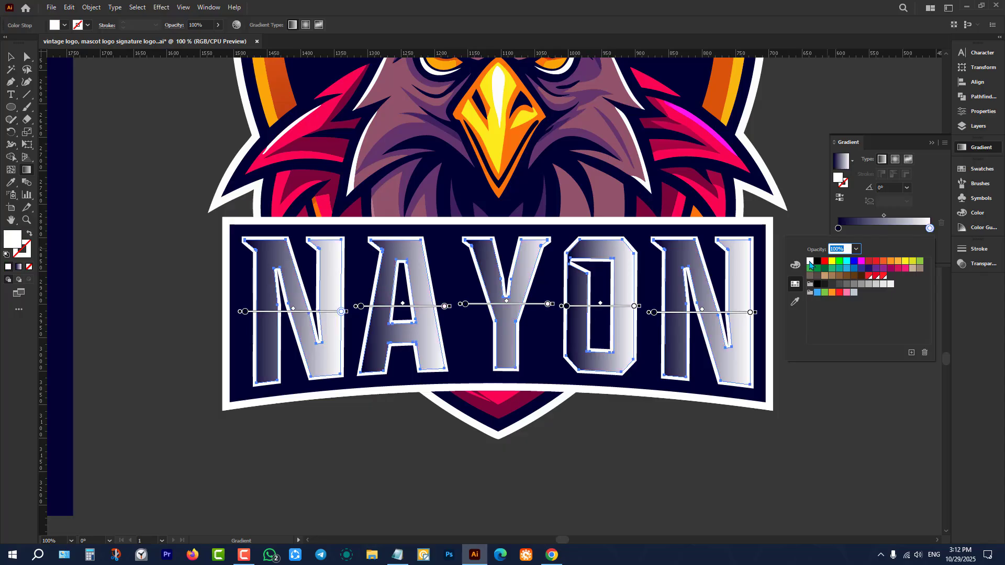
pyautogui.click(6, 54)
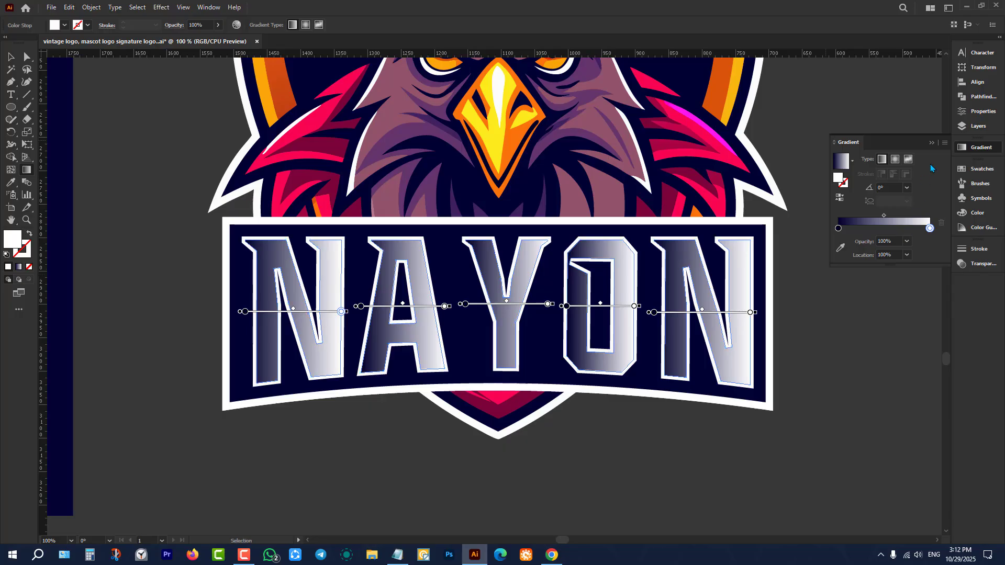
# Set the inset lettering's gradient angle to 90° so white fills the upper part of each letter.
pyautogui.click(907, 187)
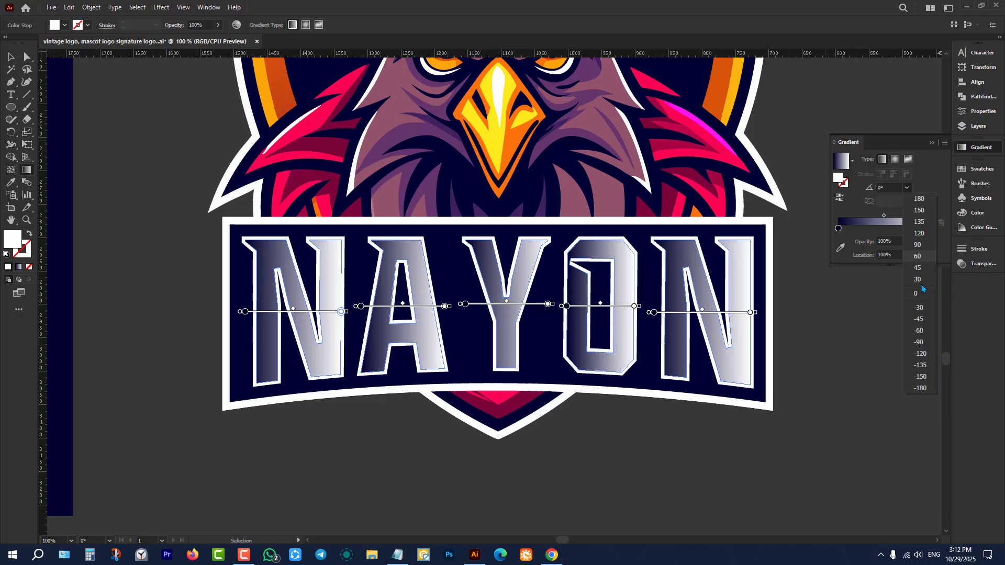
pyautogui.click(918, 342)
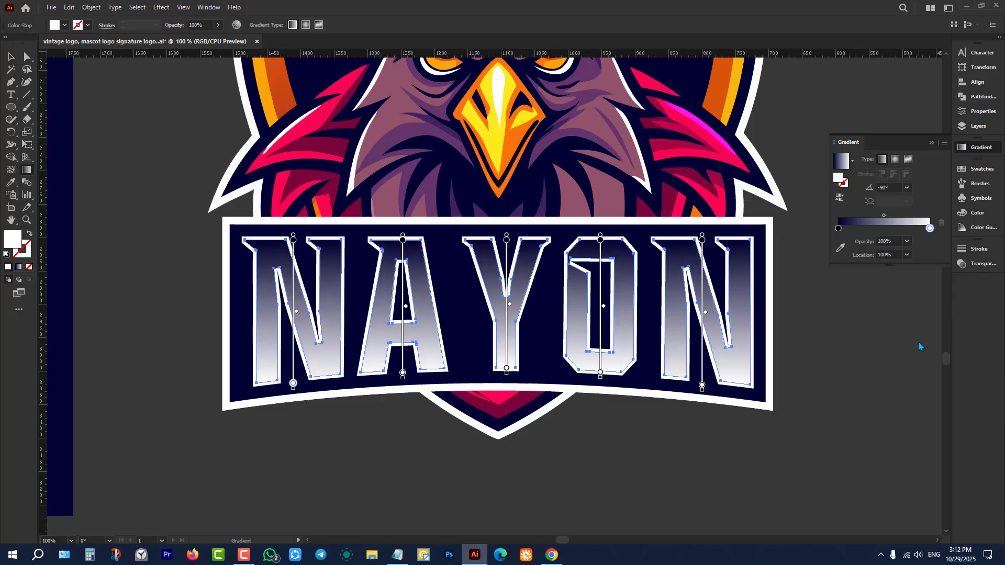
pyautogui.click(906, 189)
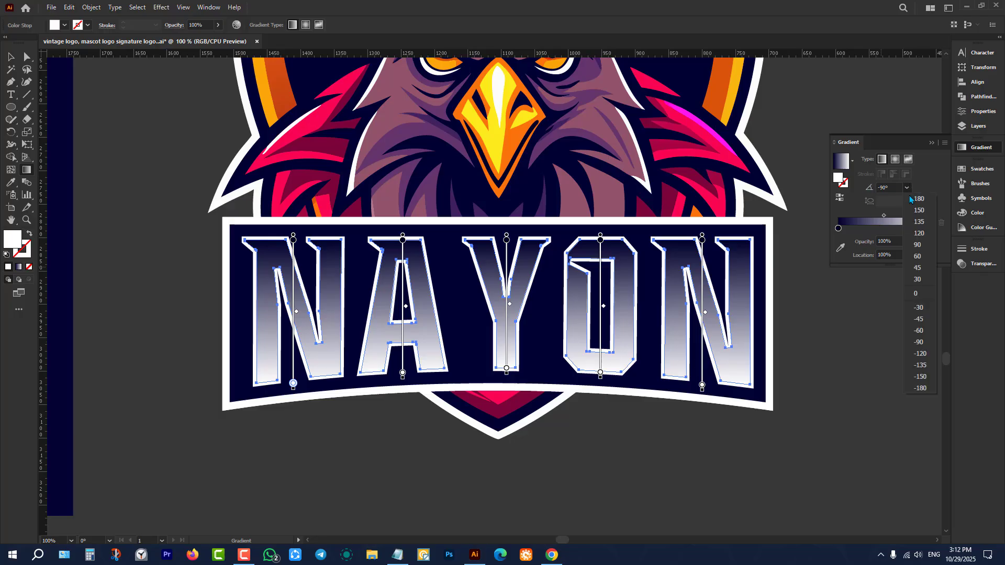
pyautogui.click(919, 244)
# Move the white stop to about 53% and the navy stop to about 47.5%, imitating the Bulldog lettering's sharp mid-height break.
pyautogui.scroll(-3, 725, 316)
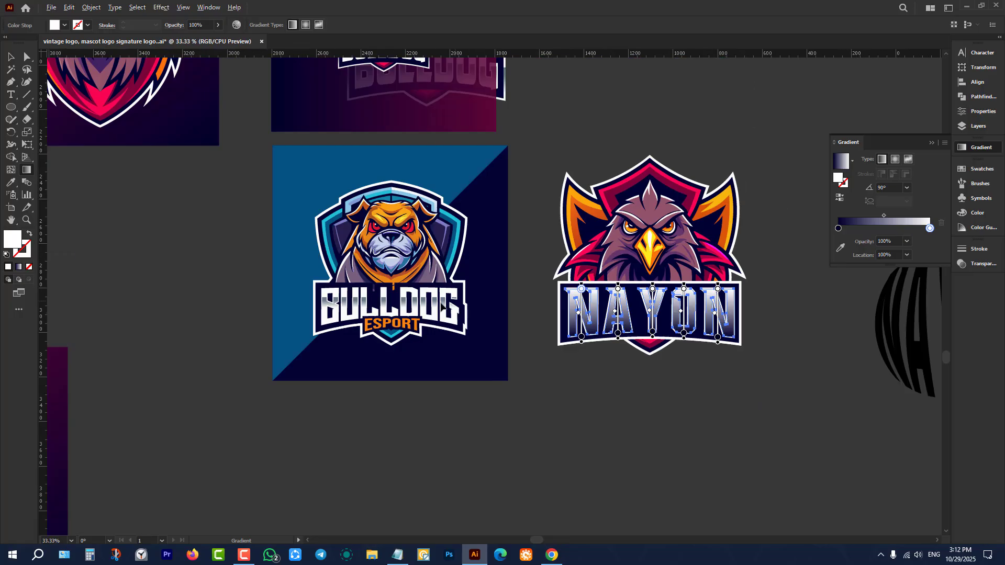
pyautogui.scroll(3, 442, 306)
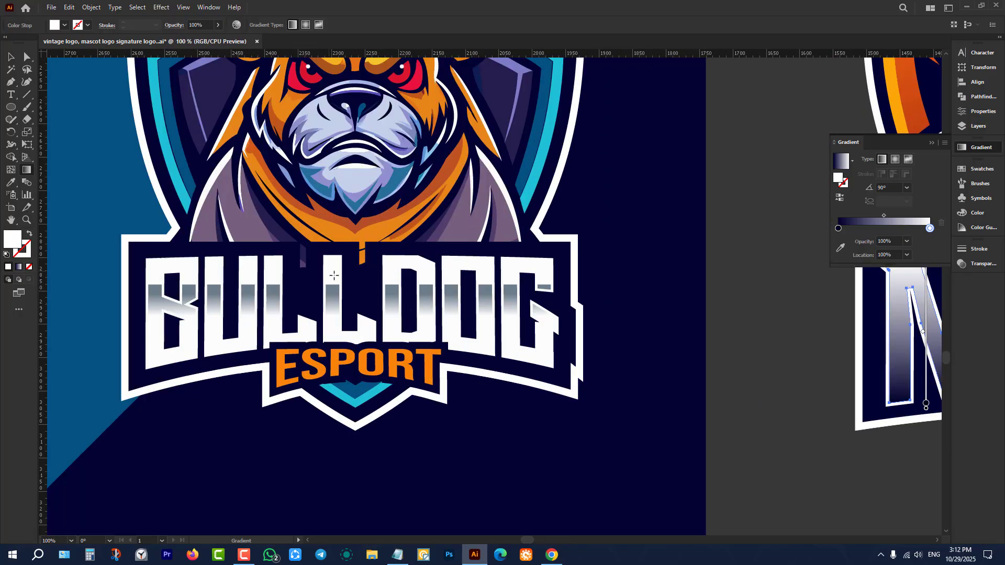
pyautogui.scroll(-3, 338, 287)
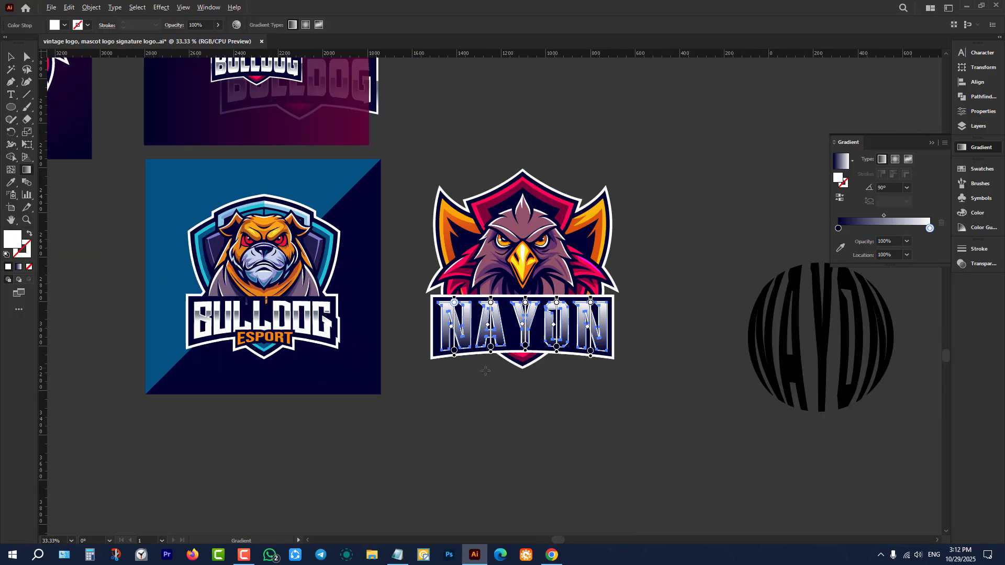
pyautogui.scroll(2, 570, 328)
pyautogui.scroll(1, 571, 329)
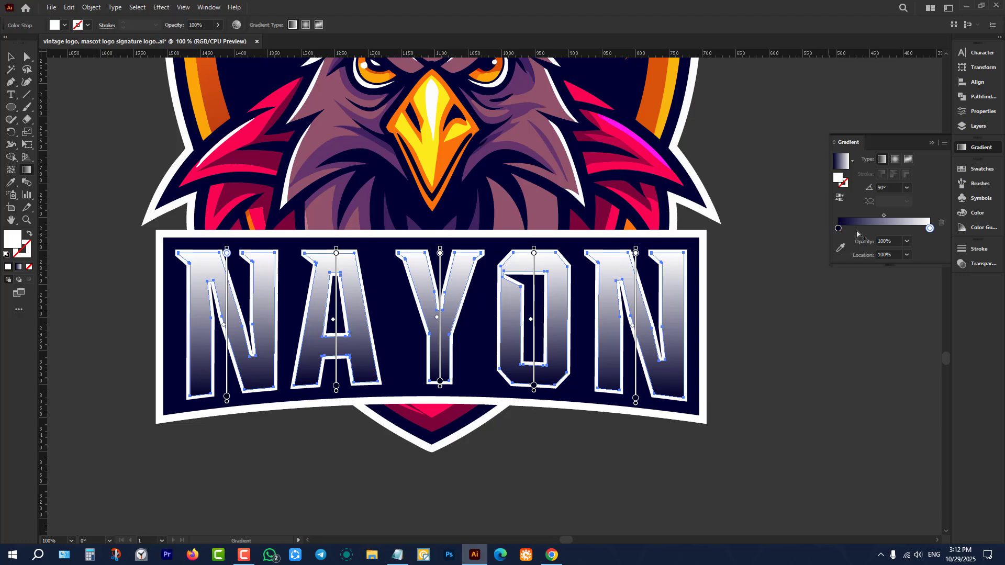
pyautogui.moveTo(930, 230); pyautogui.dragTo(887, 229)
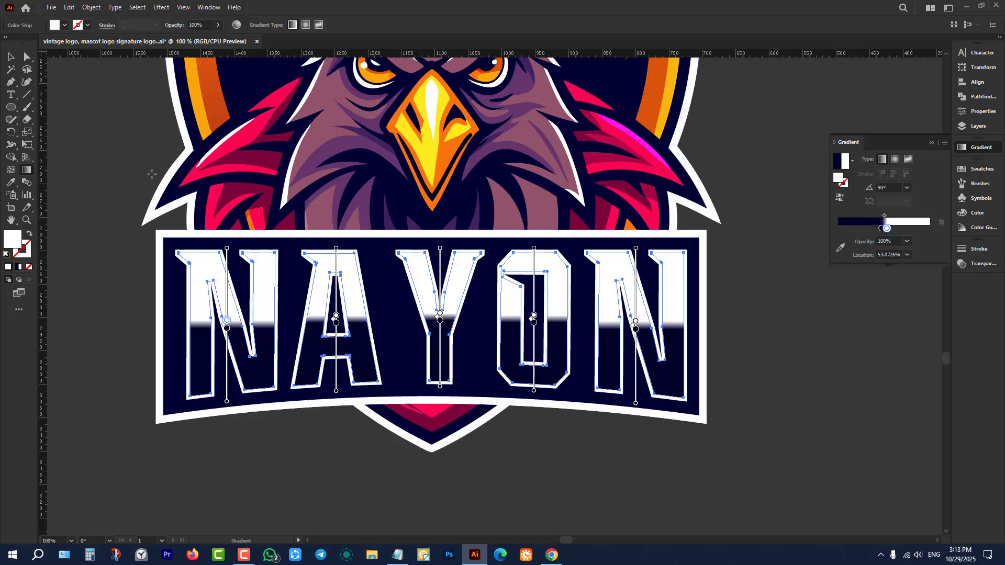
# Try dark grey and indigo swatches on the gradient's navy stop, and sample the eagle's dark navy outline colour for it.
pyautogui.click(882, 228)
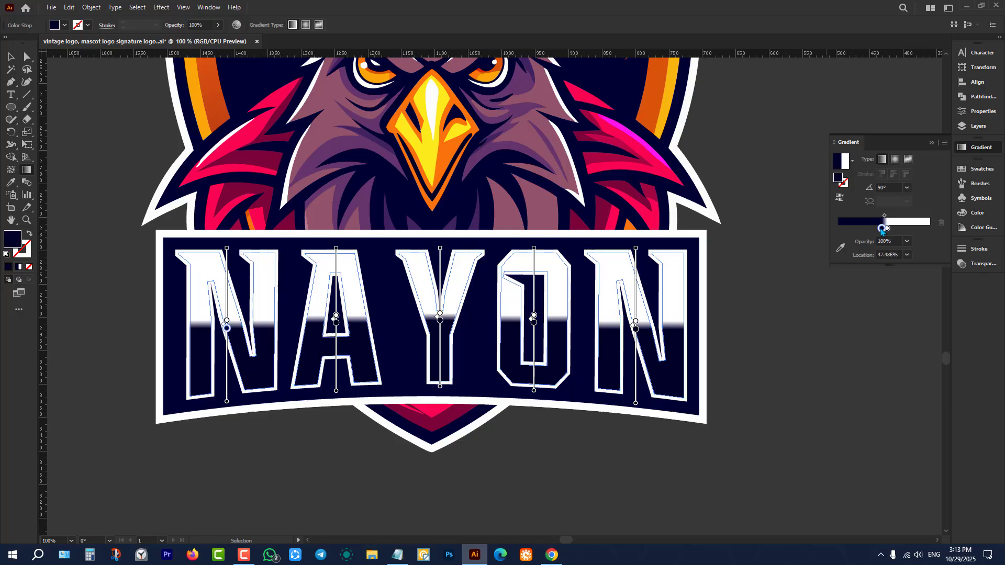
pyautogui.doubleClick(882, 229)
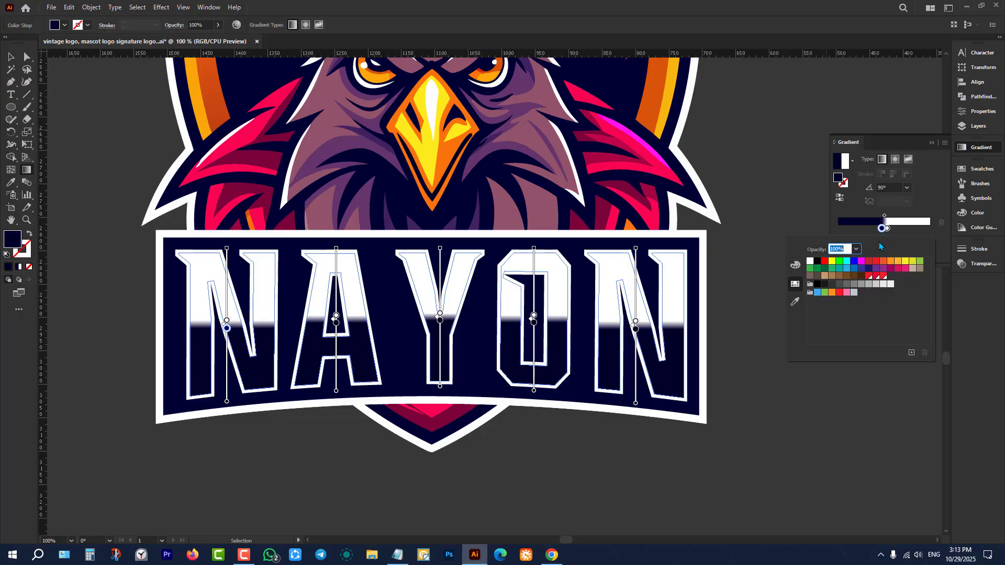
pyautogui.click(838, 285)
pyautogui.click(832, 285)
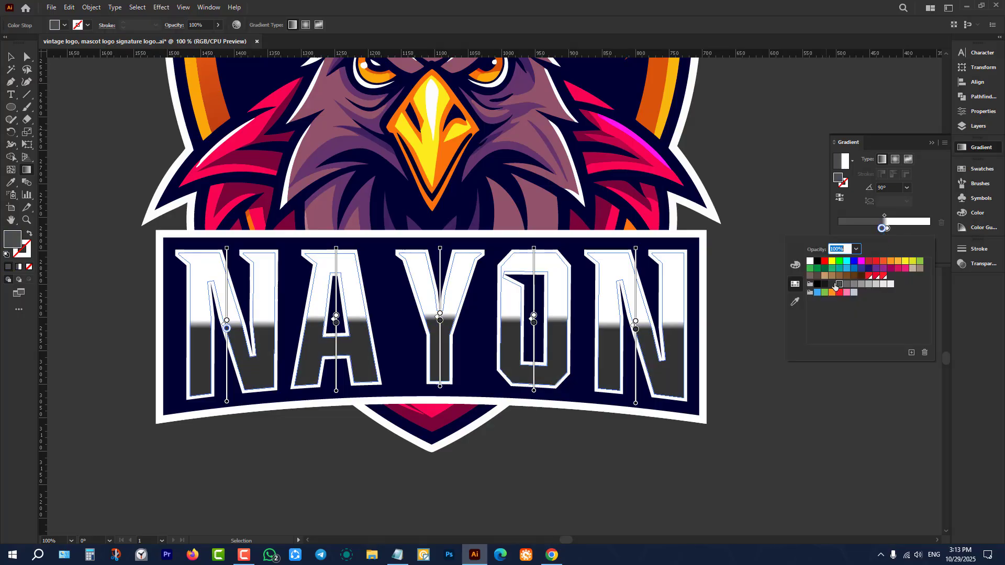
pyautogui.click(869, 268)
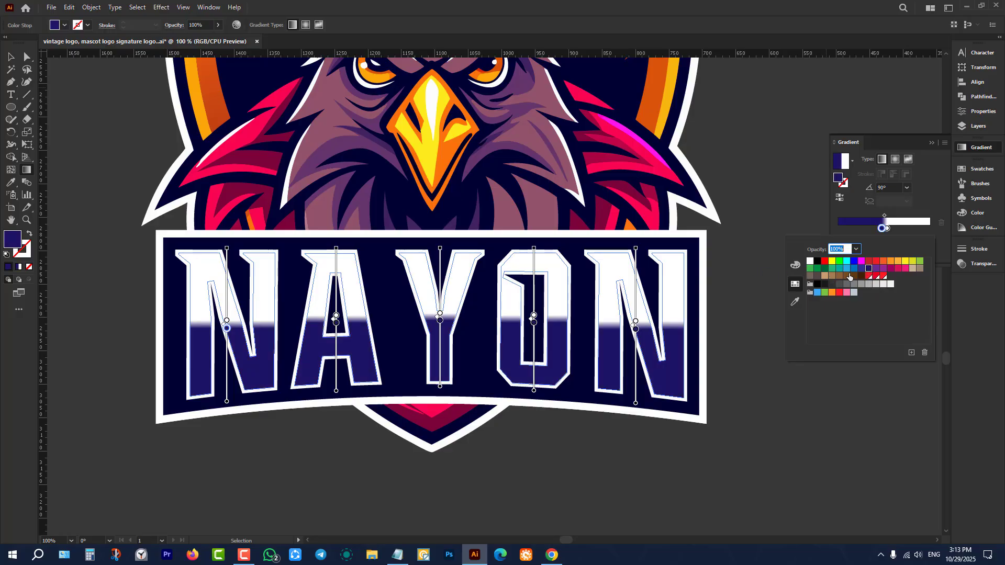
pyautogui.click(795, 302)
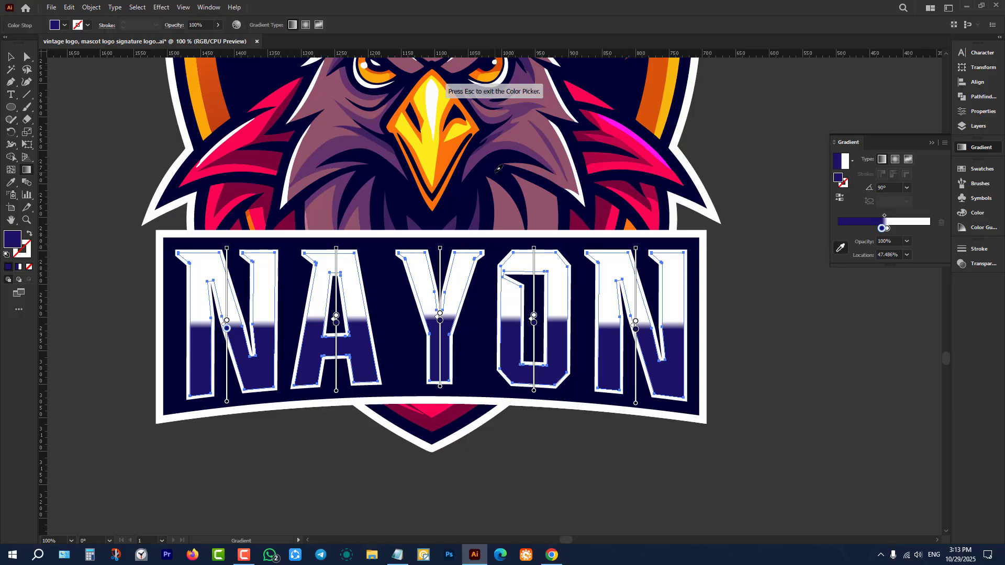
pyautogui.click(499, 168)
pyautogui.press('Escape')
pyautogui.press('v')
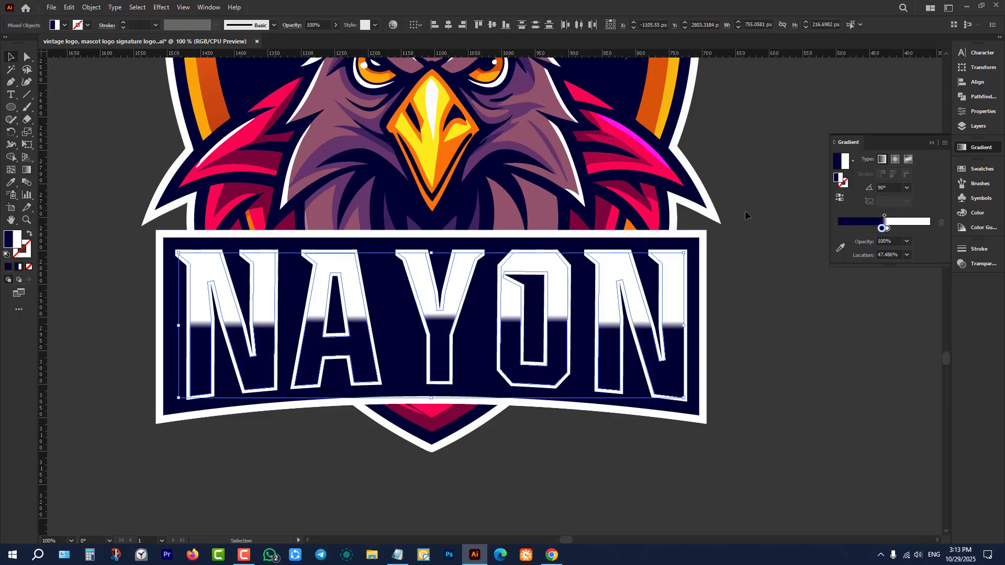
# Recolour the gradient's navy stop in HSB mode to a muted violet with hue 240°, saturation 34.29% and brightness 54.9%.
pyautogui.doubleClick(883, 229)
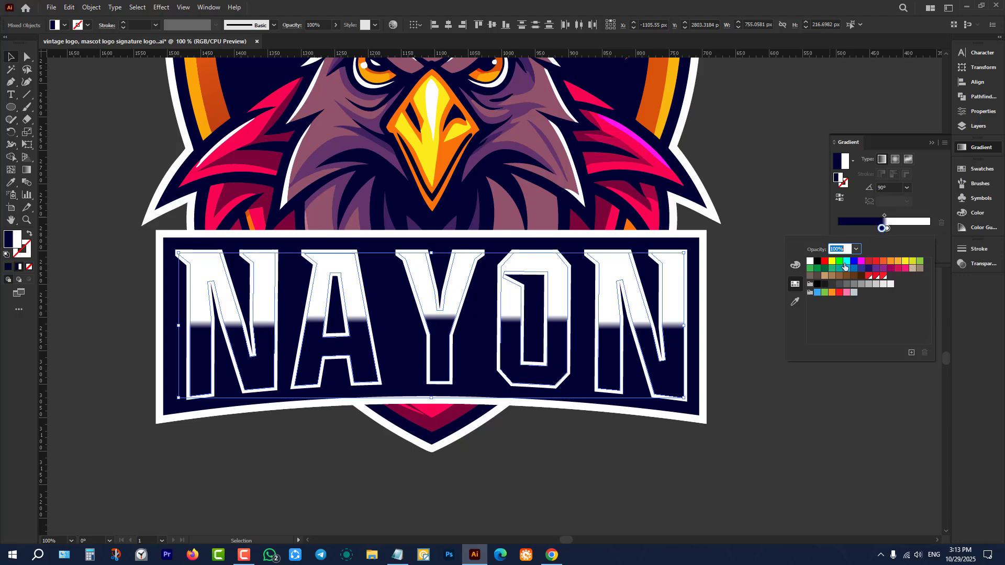
pyautogui.click(795, 265)
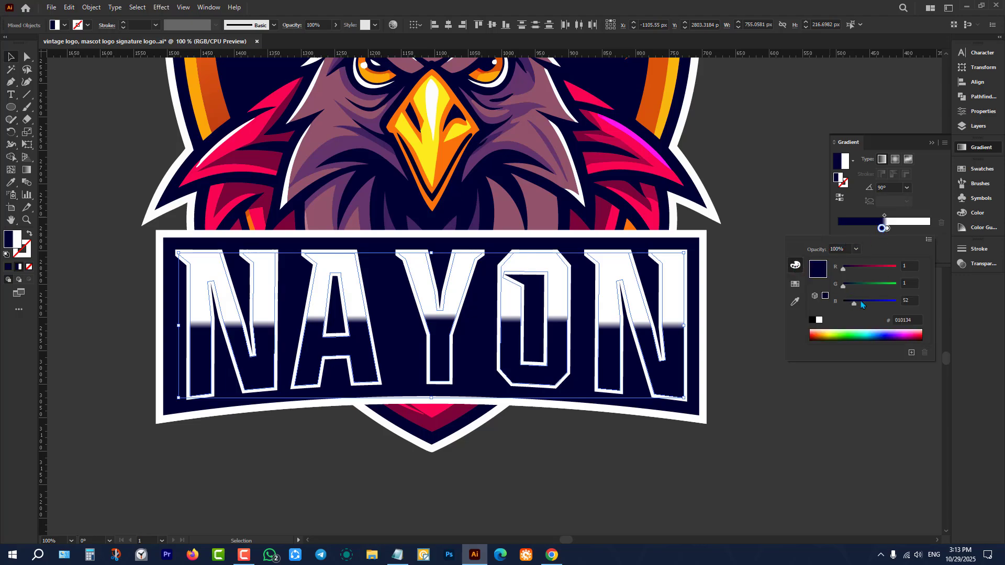
pyautogui.click(929, 240)
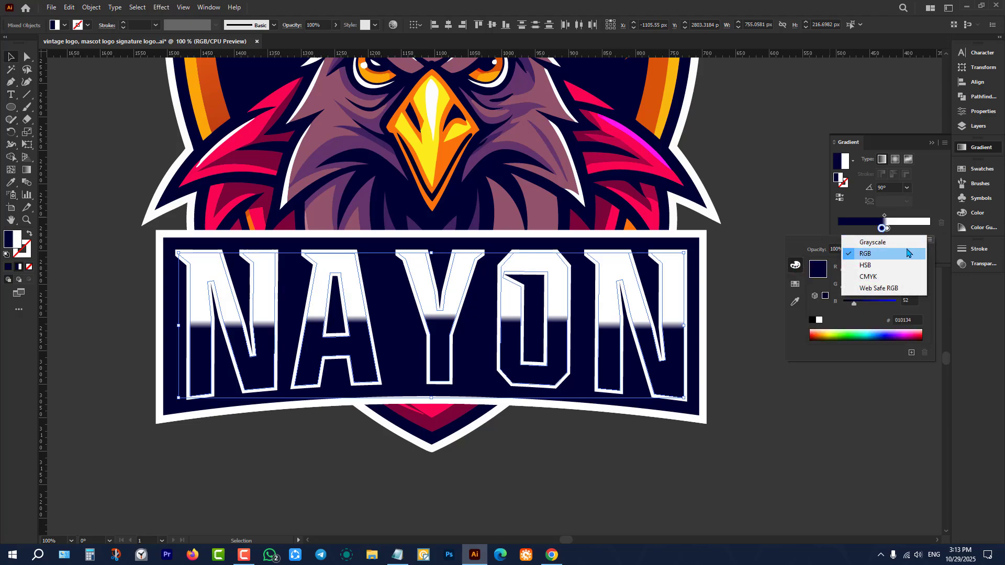
pyautogui.click(874, 268)
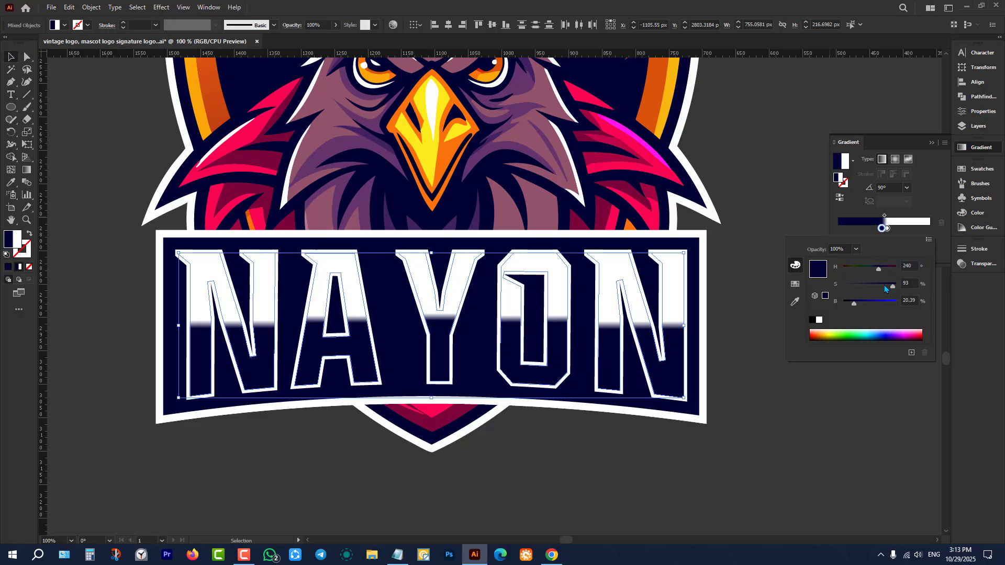
pyautogui.moveTo(885, 287); pyautogui.dragTo(860, 287)
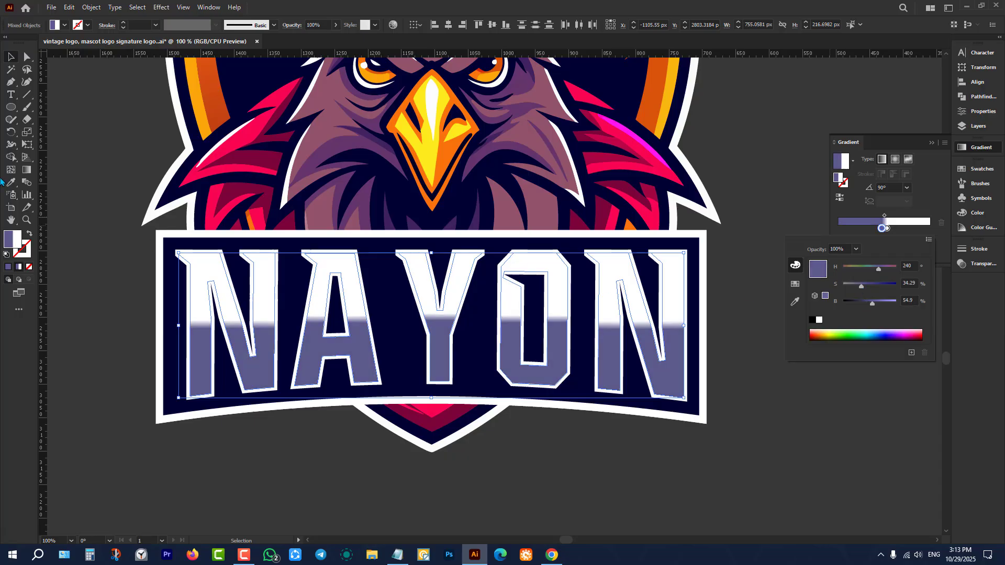
# Deselect the banner lettering and compare the eagle logo with the Bulldog logo beside it.
pyautogui.click(13, 57)
pyautogui.hotkey('ctrl', '-')
pyautogui.hotkey('ctrl', '-')
pyautogui.hotkey('ctrl', '-')
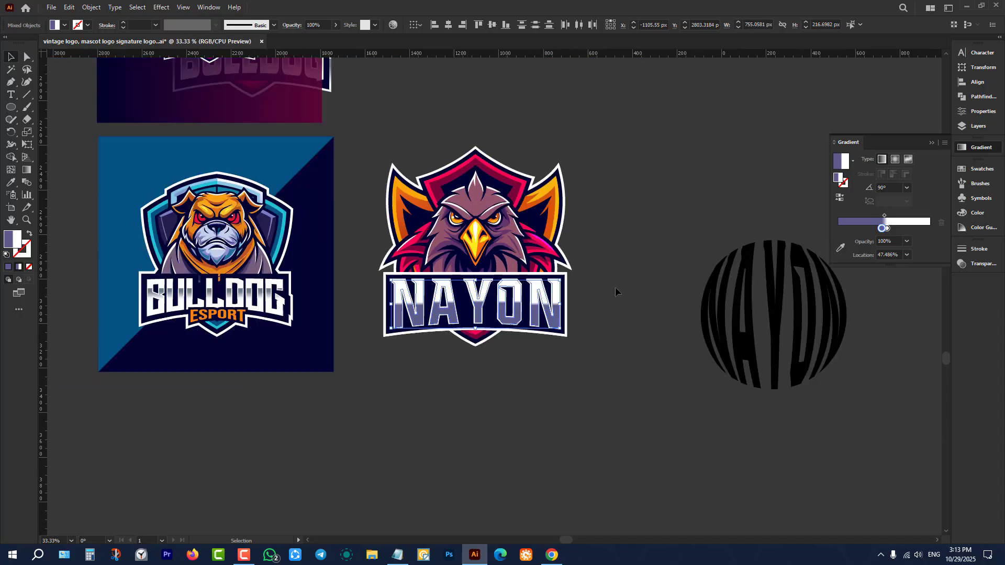
pyautogui.click(616, 279)
pyautogui.scroll(-2, 617, 278)
pyautogui.scroll(2, 617, 278)
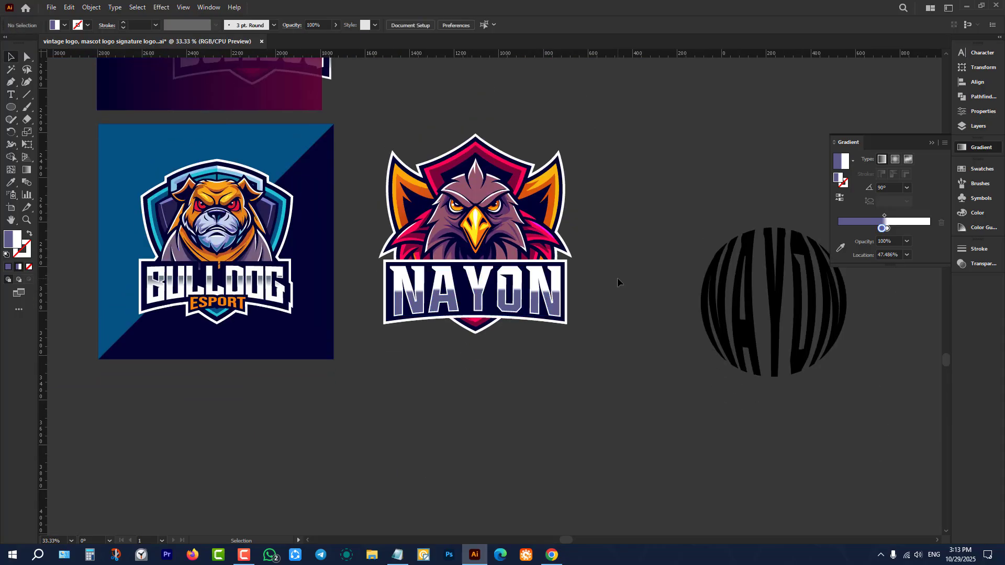
# Inspect the outline shape of the eagle logo's banner at several magnifications and compare it with the Bulldog logo.
pyautogui.scroll(2, 597, 193)
pyautogui.scroll(-3, 598, 198)
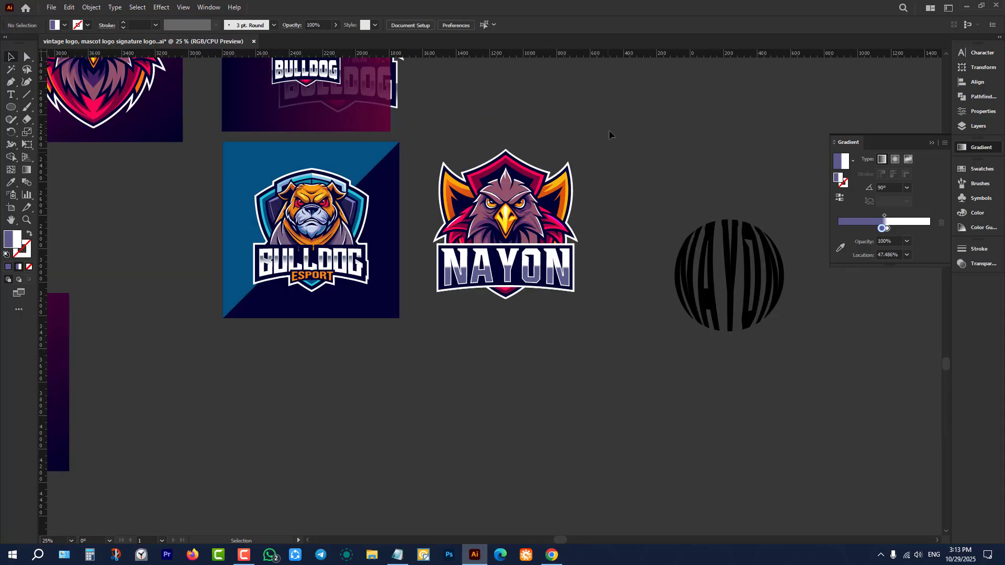
pyautogui.moveTo(450, 312); pyautogui.dragTo(426, 376)
pyautogui.click(425, 377)
pyautogui.scroll(2, 521, 278)
pyautogui.scroll(1, 665, 288)
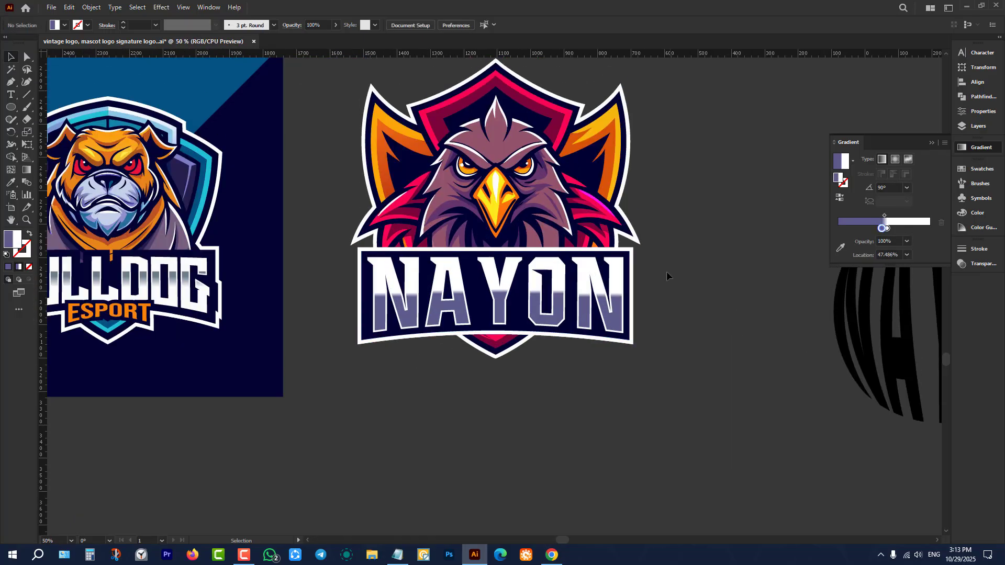
pyautogui.click(634, 256)
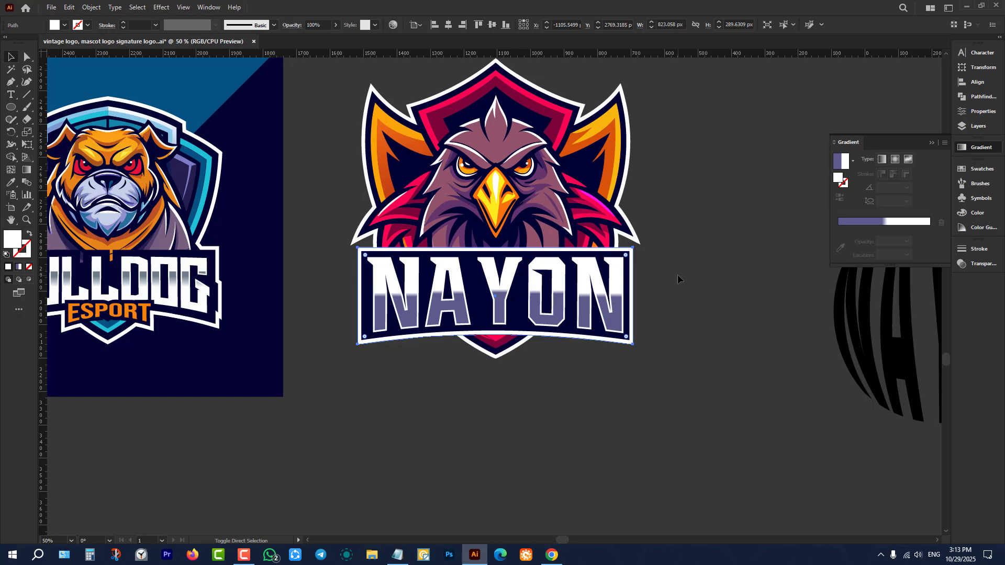
pyautogui.click(675, 274)
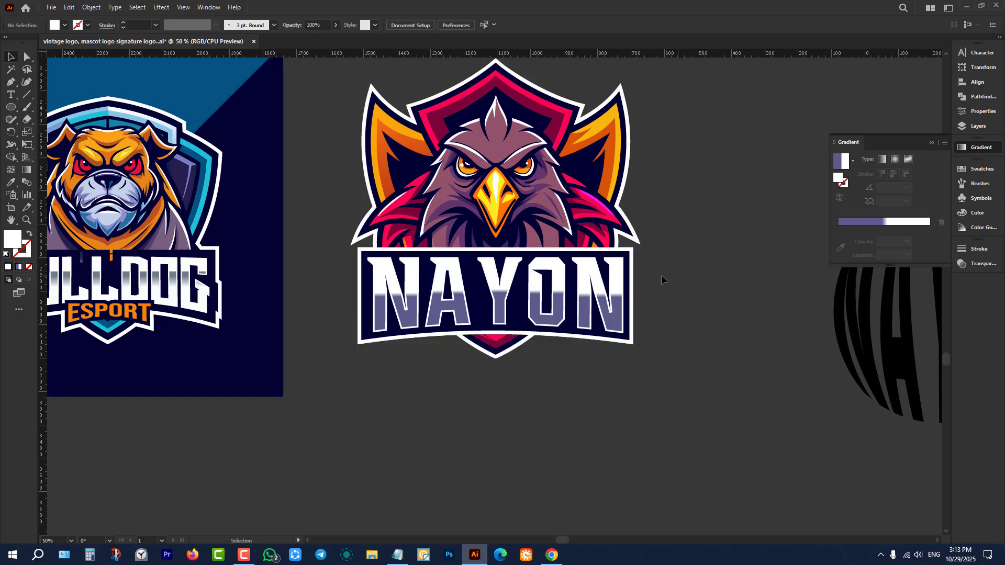
pyautogui.click(630, 248)
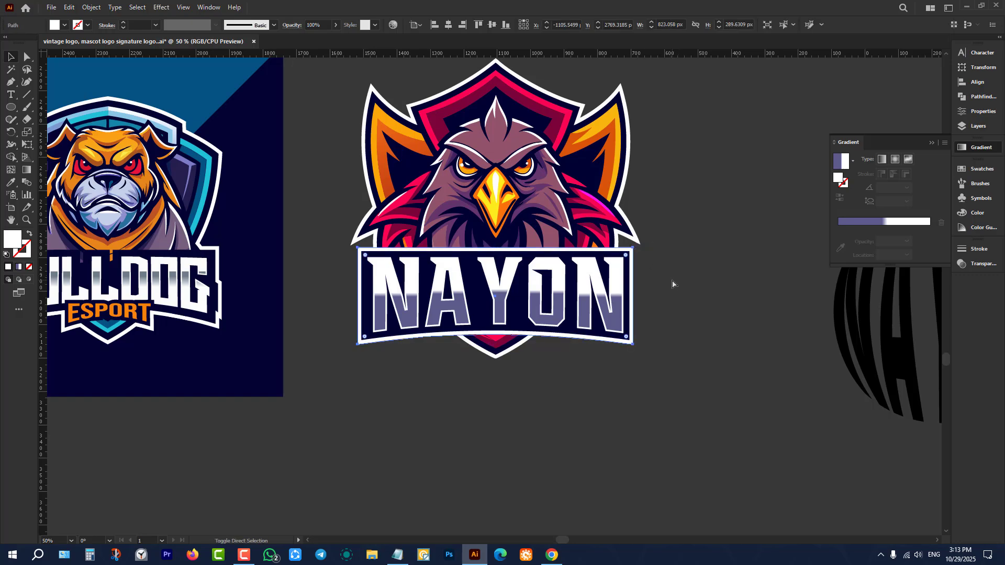
pyautogui.click(672, 283)
pyautogui.scroll(-3, 573, 340)
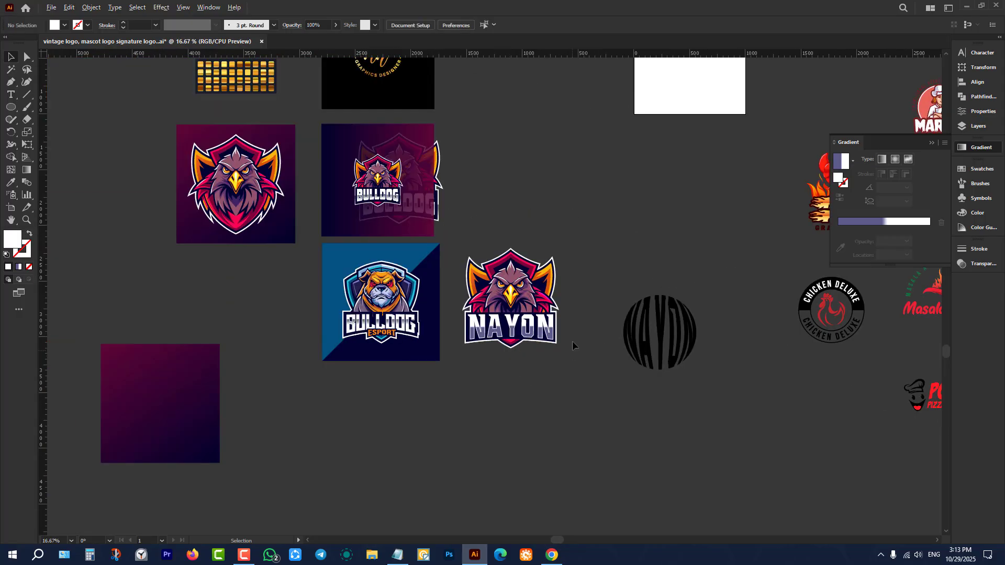
pyautogui.scroll(2, 576, 330)
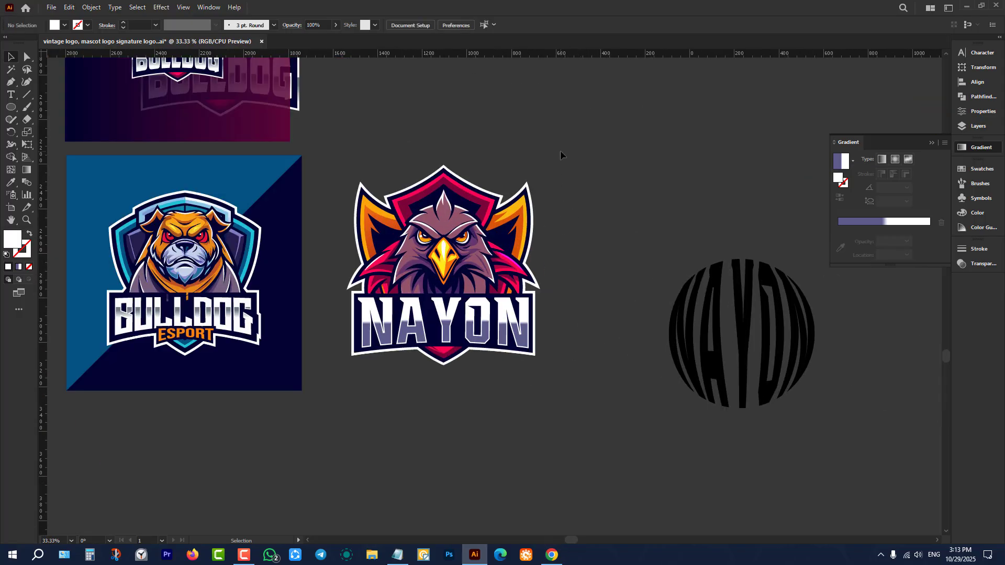
# Select the whole eagle logo, deselect it, and survey all the logo samples in the document.
pyautogui.moveTo(560, 153); pyautogui.dragTo(338, 432)
pyautogui.scroll(-1, 462, 415)
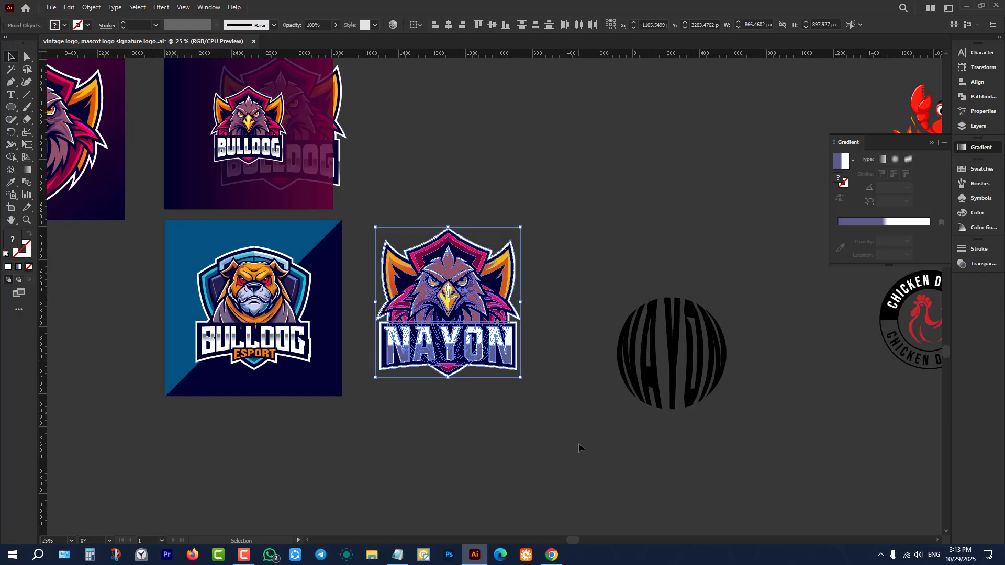
pyautogui.click(579, 439)
pyautogui.scroll(-1, 438, 333)
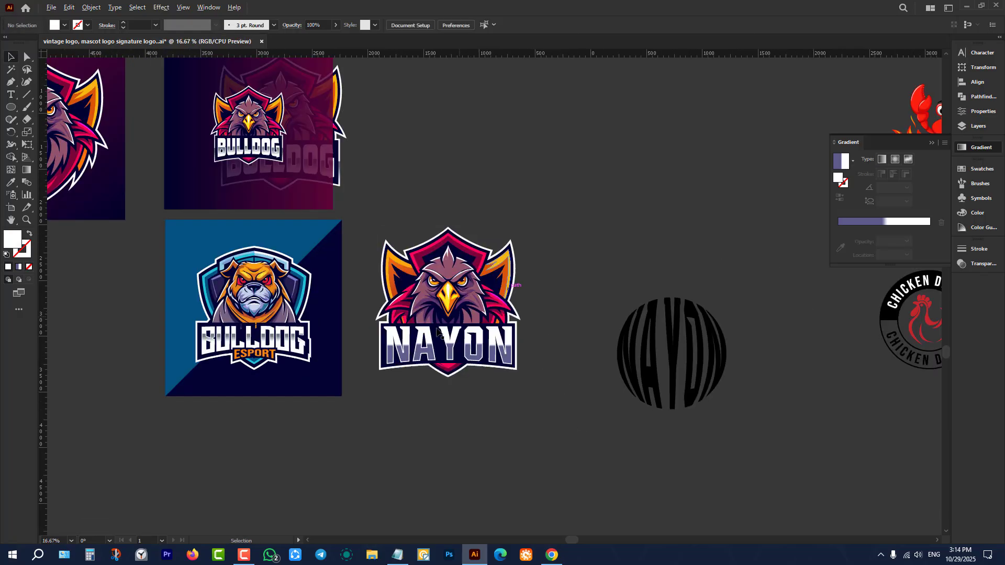
pyautogui.scroll(-3, 437, 332)
pyautogui.scroll(3, 551, 367)
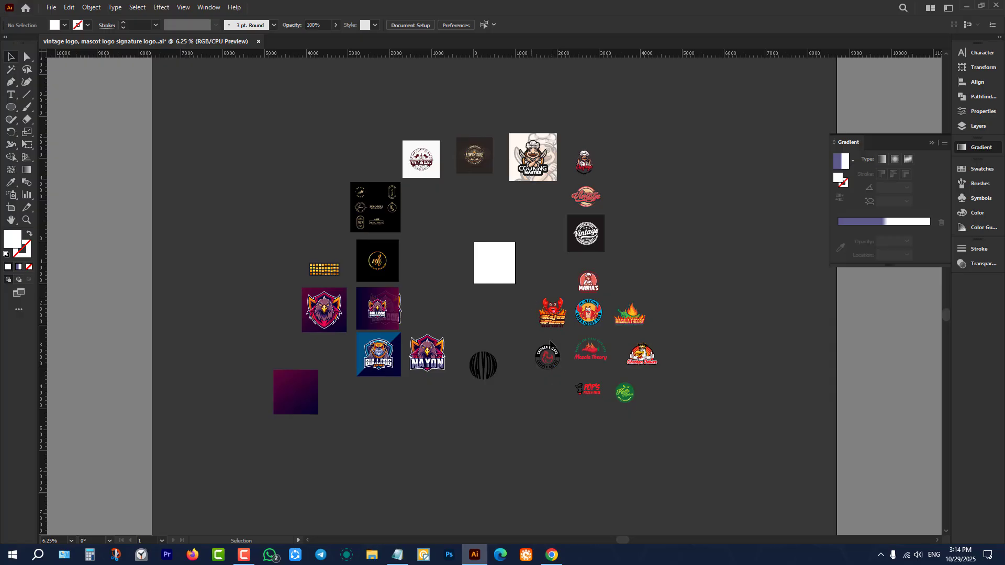
# Switch to Chrome and dismiss the missed-call notice on the Facebook page.
pyautogui.click(525, 555)
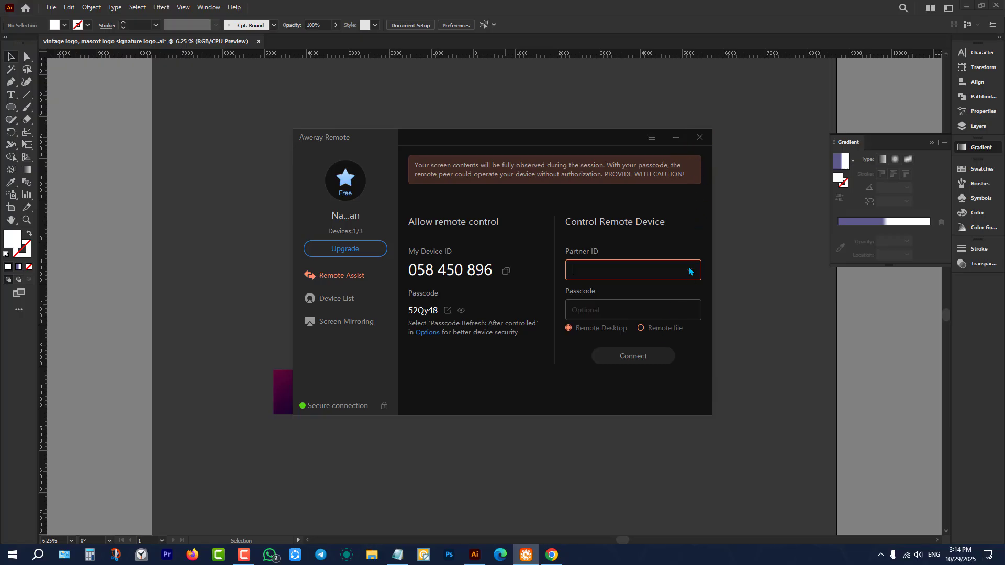
pyautogui.click(700, 138)
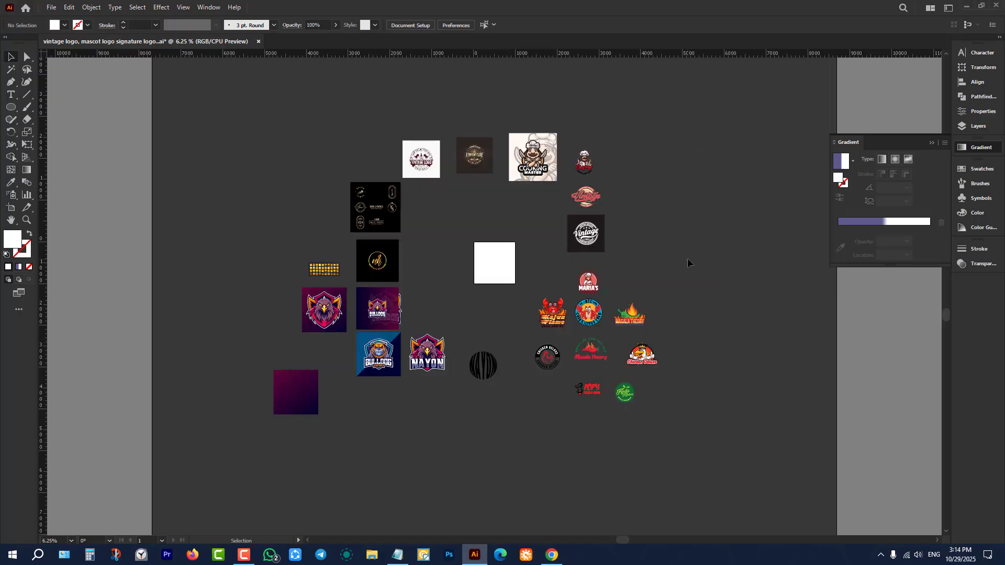
pyautogui.click(555, 555)
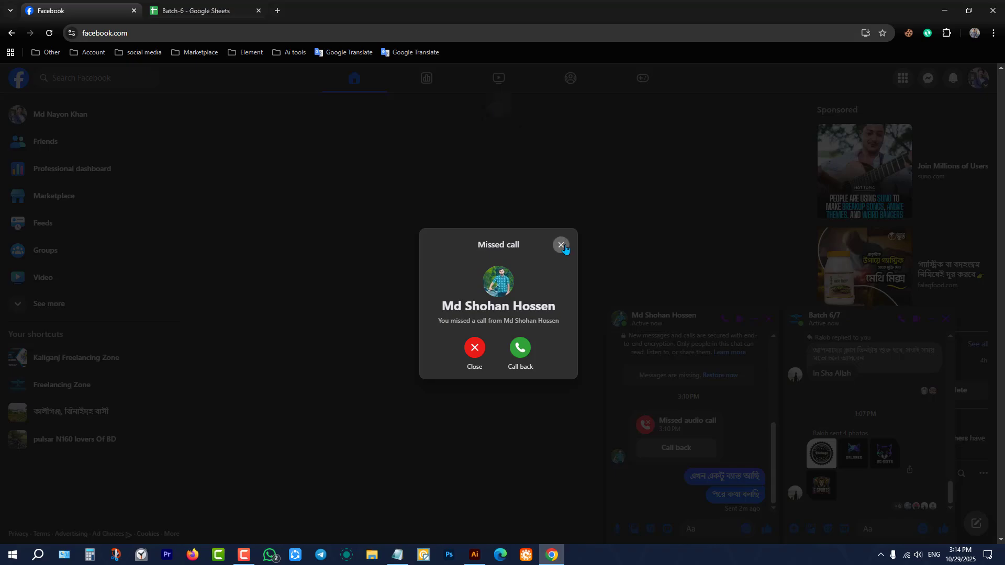
pyautogui.click(560, 245)
# Open ChatGPT in a new browser tab from the saved AI tools bookmarks.
pyautogui.click(246, 11)
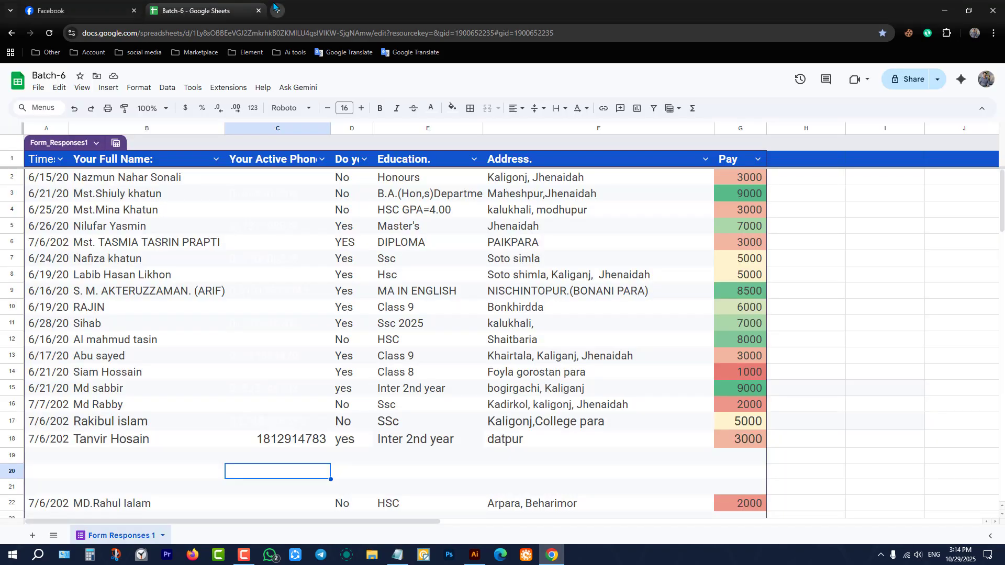
pyautogui.click(277, 10)
pyautogui.click(398, 215)
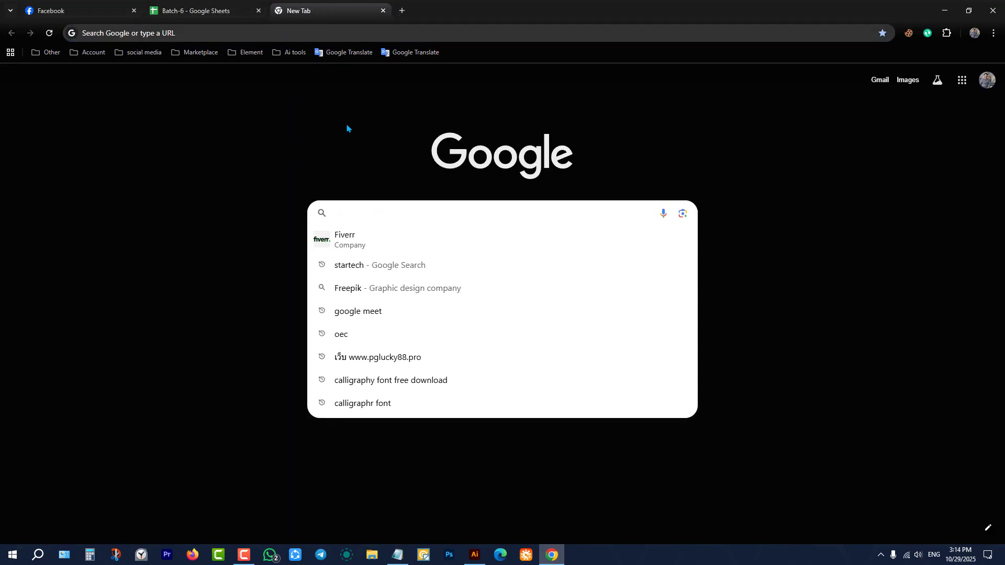
pyautogui.click(348, 146)
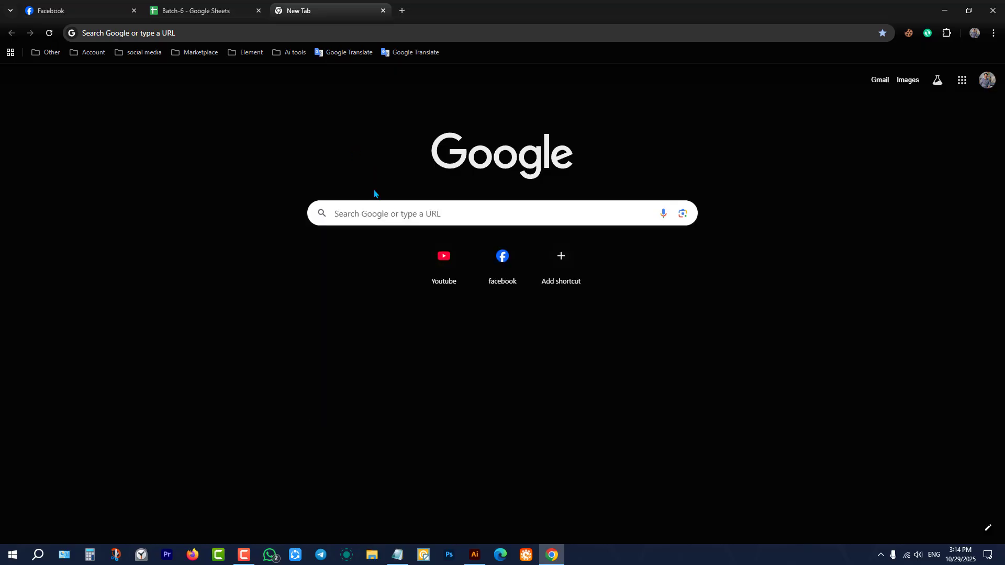
pyautogui.click(395, 217)
pyautogui.click(335, 150)
pyautogui.click(296, 52)
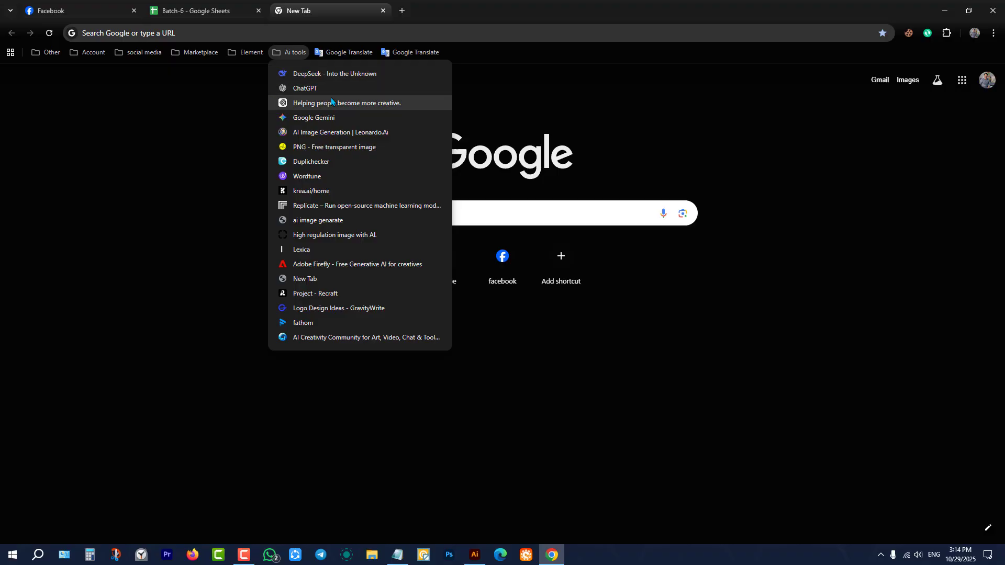
pyautogui.click(331, 93)
# Open the bookmarked Ideogram site in another browser tab beside ChatGPT.
pyautogui.hotkey('ctrl', 't')
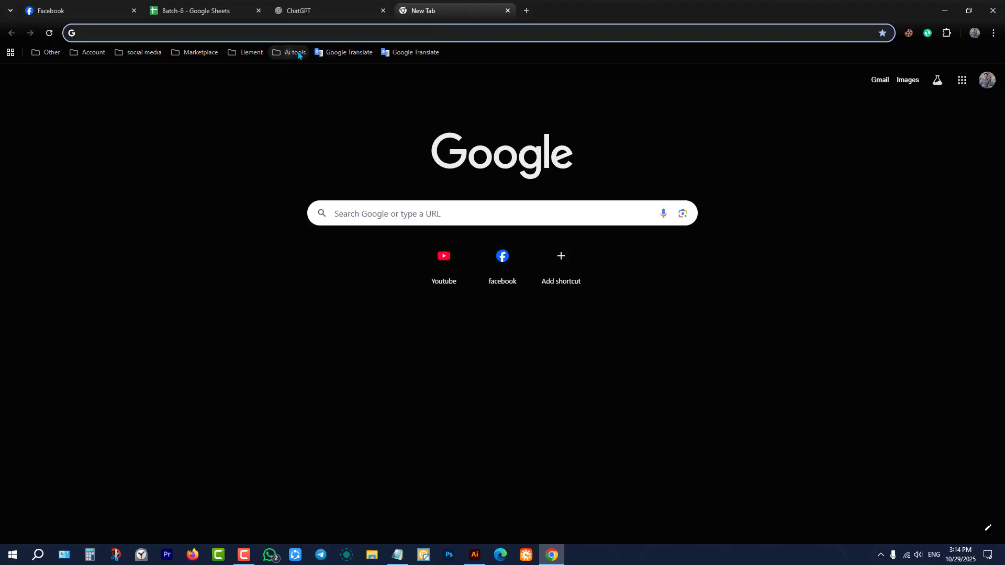
pyautogui.click(293, 52)
pyautogui.click(329, 104)
pyautogui.click(313, 10)
pyautogui.click(445, 11)
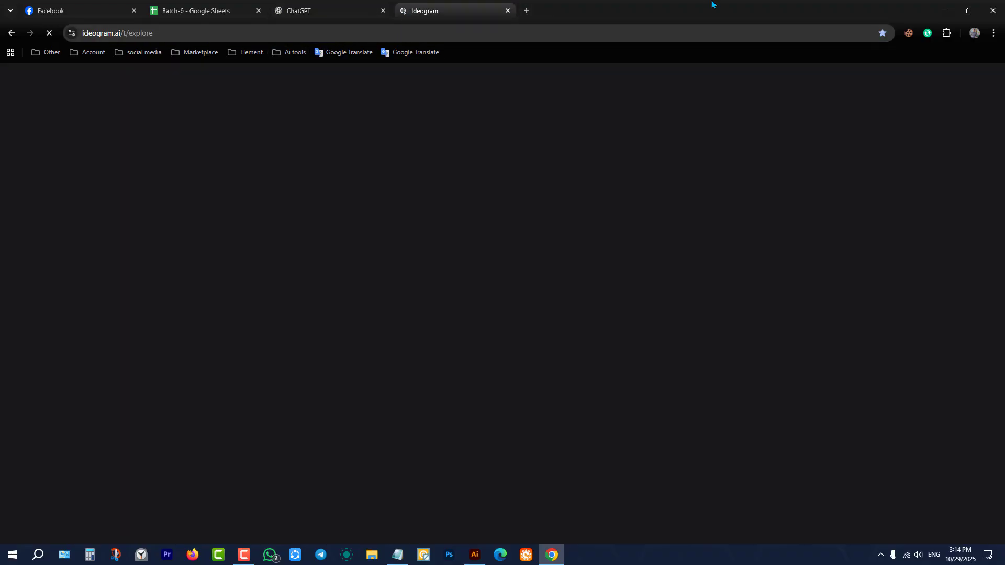
# Return to Illustrator and review the overview of all the logo samples.
pyautogui.click(945, 10)
pyautogui.scroll(-2, 697, 270)
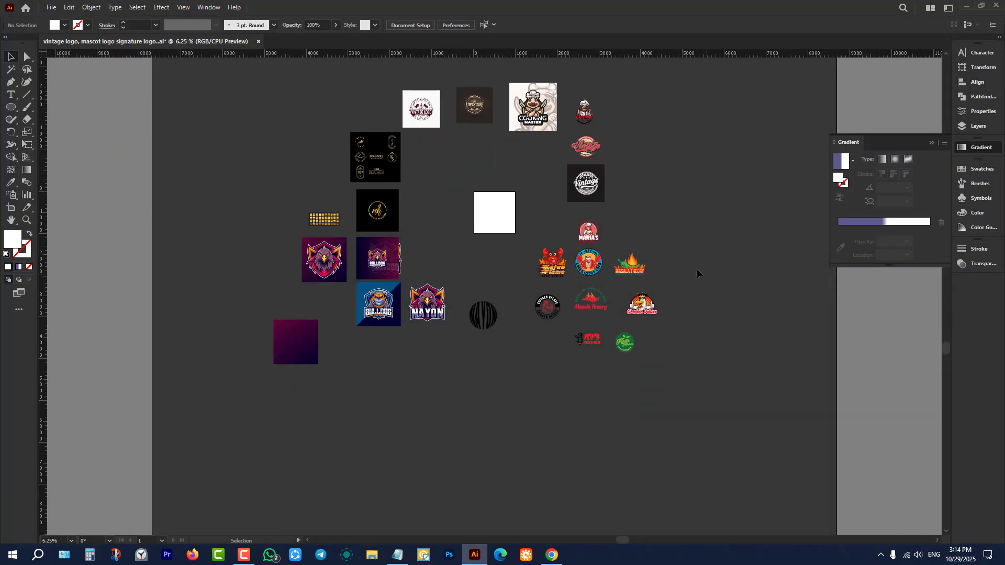
pyautogui.scroll(2, 680, 264)
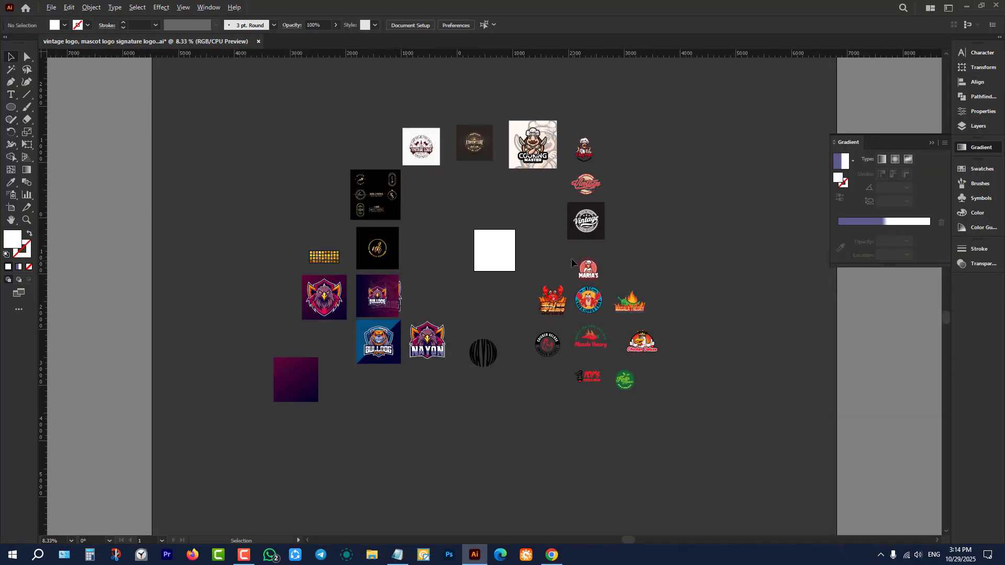
pyautogui.keyDown('alt'); pyautogui.scroll(1, 547, 264); pyautogui.keyUp('alt')
# Switch to Chrome, search Google for fiverr in a new tab, and open the sponsored Fiverr website result.
pyautogui.click(552, 555)
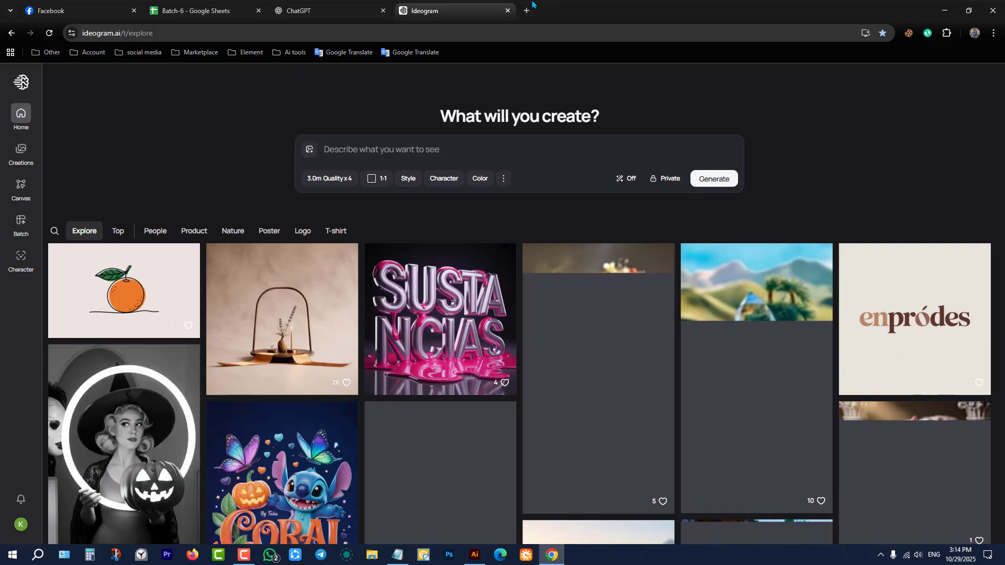
pyautogui.hotkey('ctrl', 't')
pyautogui.click(414, 219)
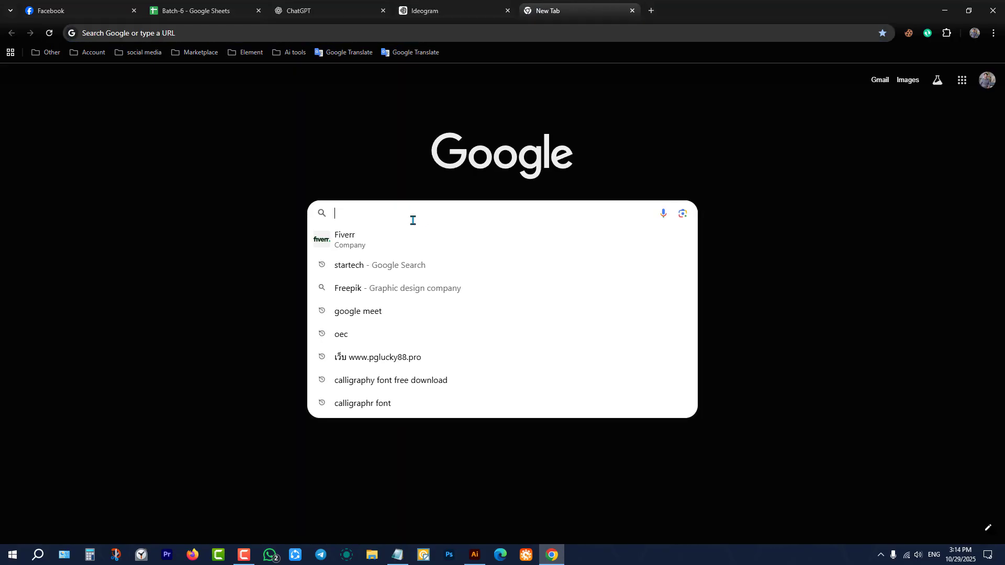
pyautogui.click(374, 242)
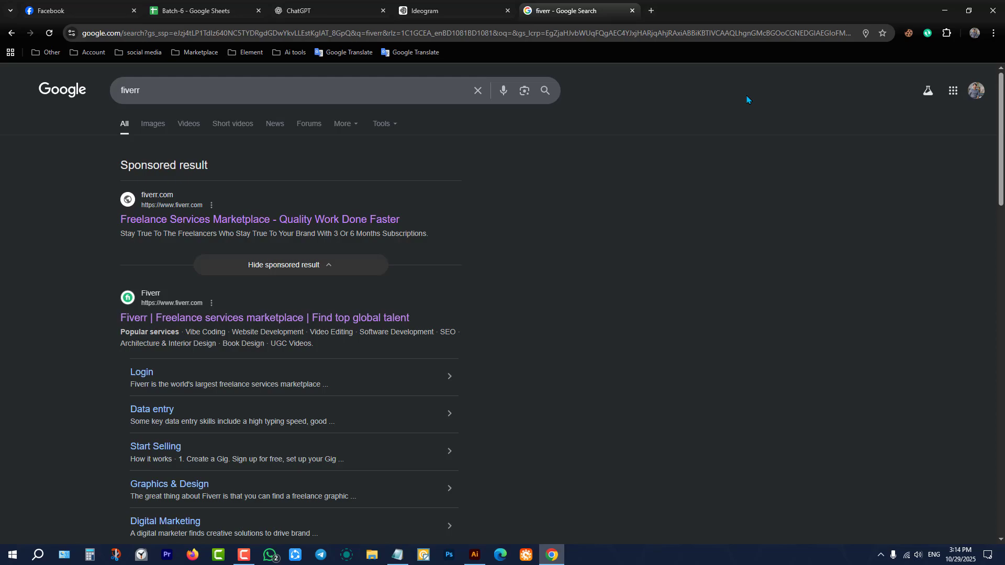
pyautogui.click(269, 219)
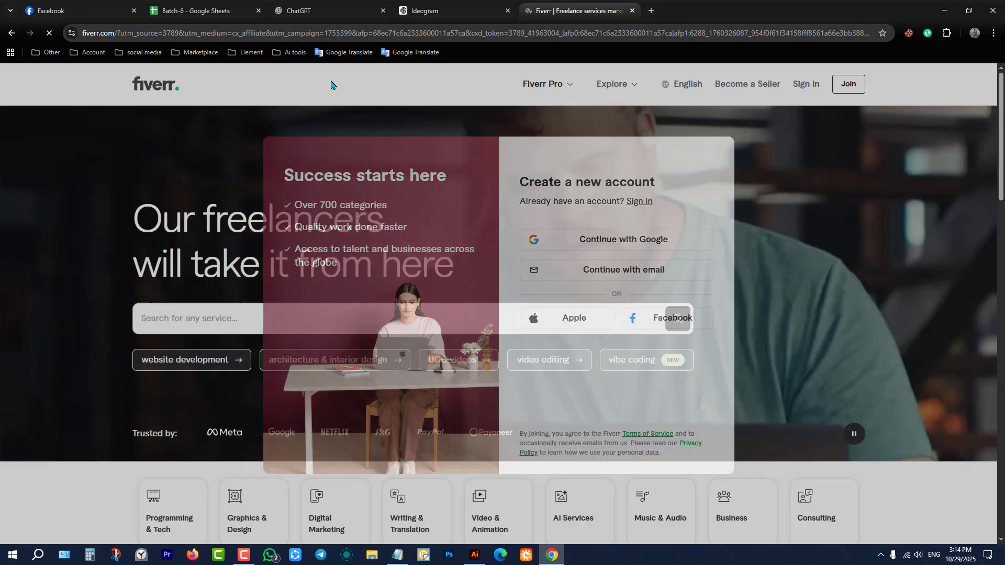
# Open Fiverr's Logo Design category under Graphics & Design.
pyautogui.scroll(-12, 246, 287)
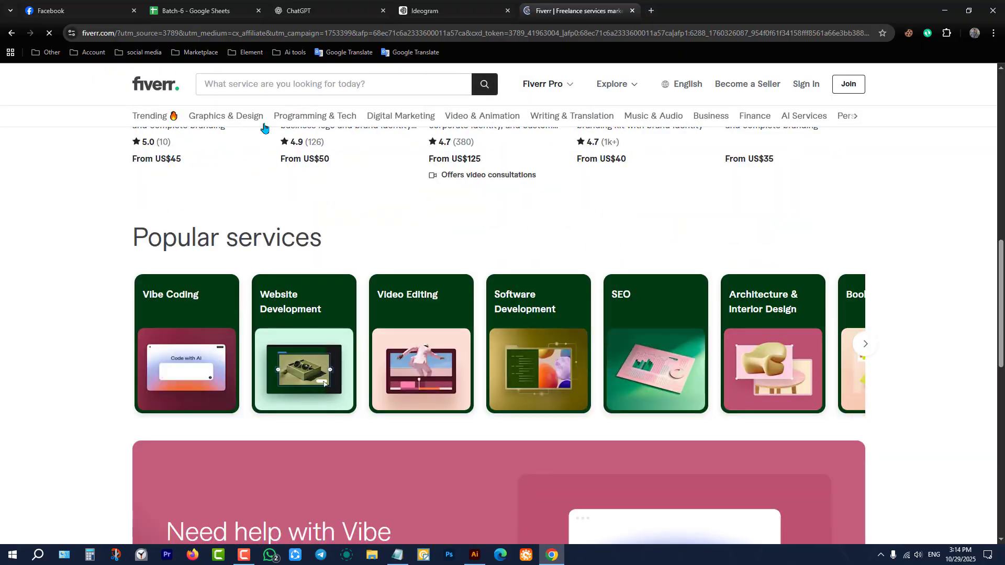
pyautogui.moveTo(224, 119)
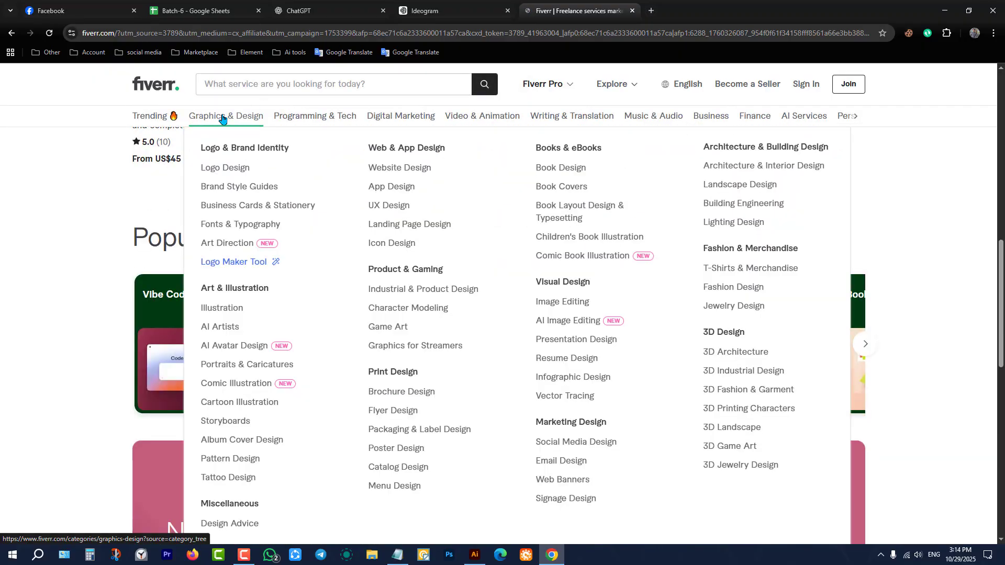
pyautogui.click(240, 169)
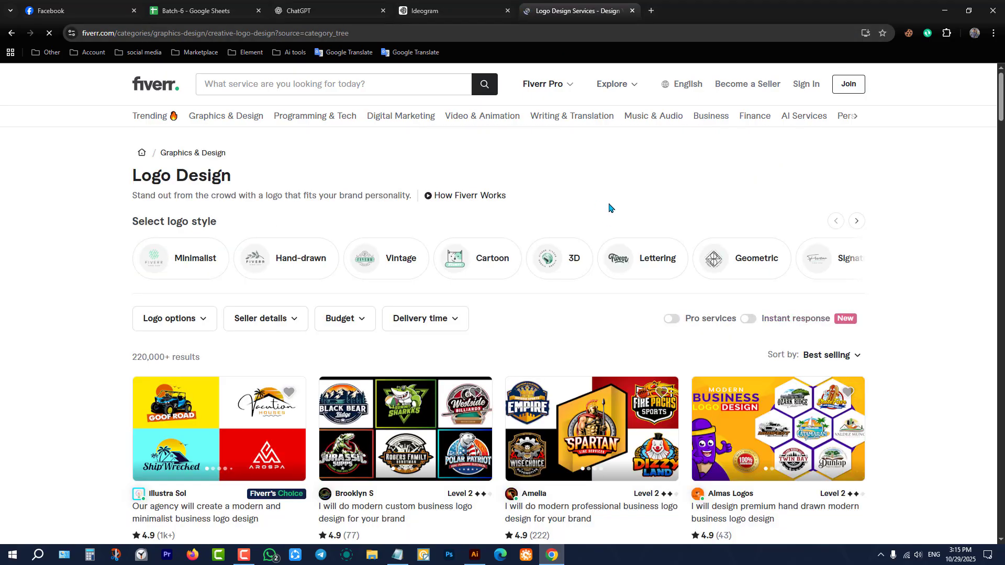
# Browse the logo design listings and open the modern custom business logo gig that starts at US$15.
pyautogui.scroll(-6, 597, 215)
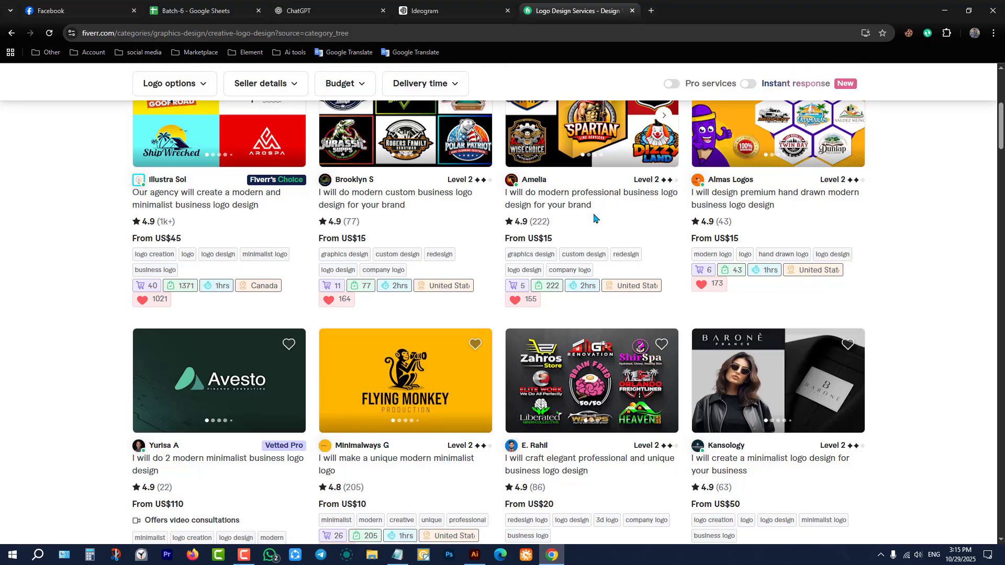
pyautogui.scroll(6, 596, 218)
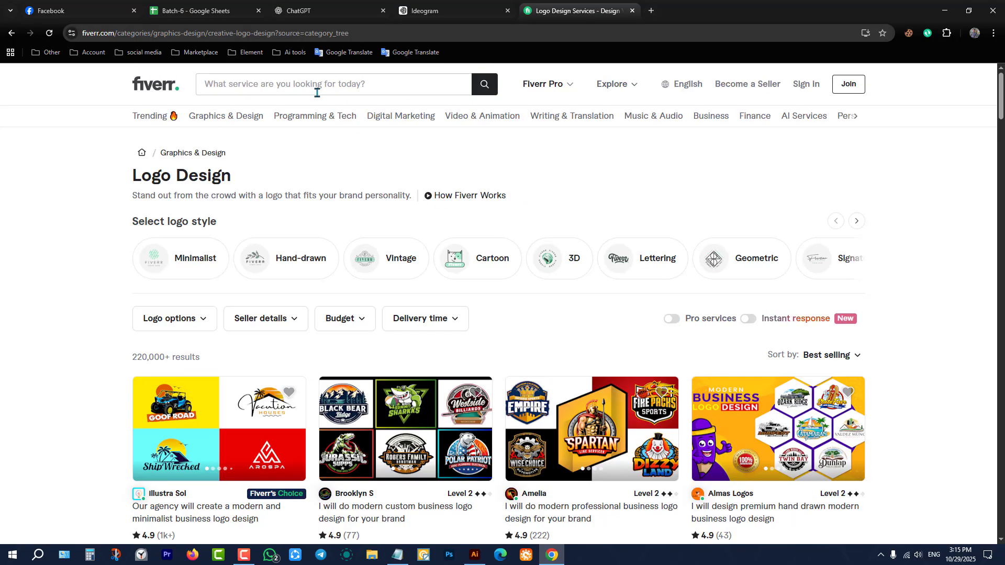
pyautogui.scroll(-3, 321, 285)
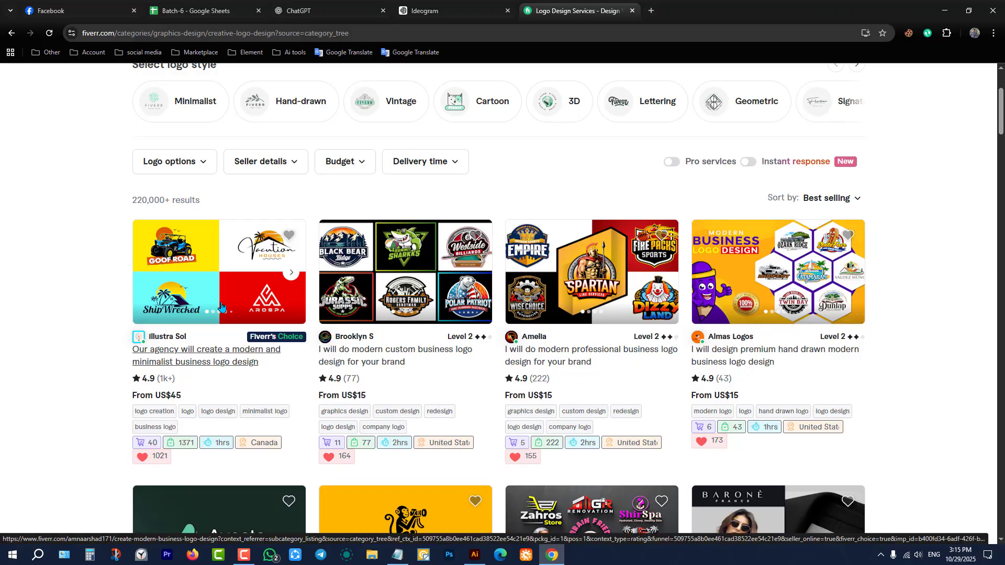
pyautogui.click(404, 283)
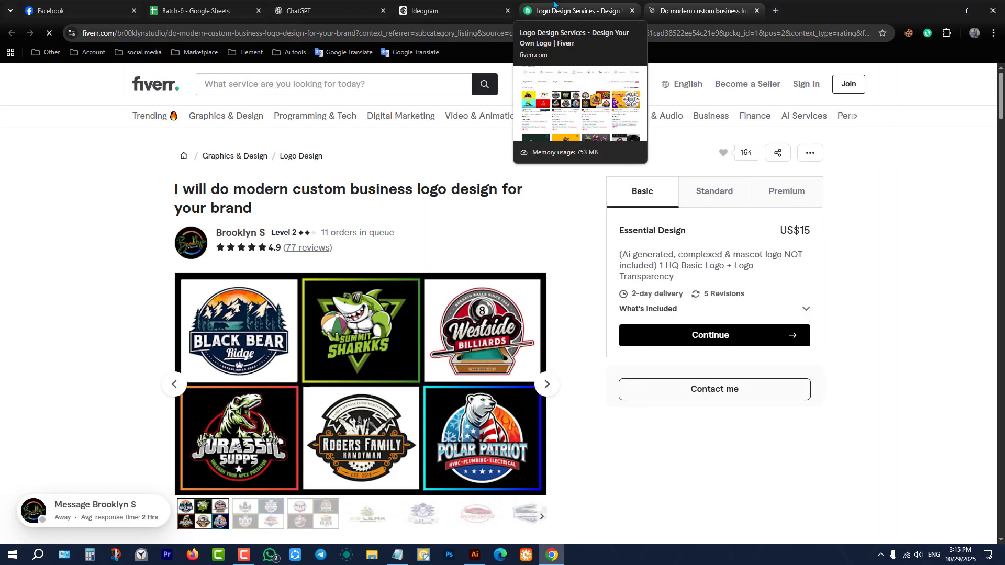
# Examine the gig's sample logos, orders in queue, and the contents and price of its Standard and Premium packages.
pyautogui.scroll(-3, 395, 268)
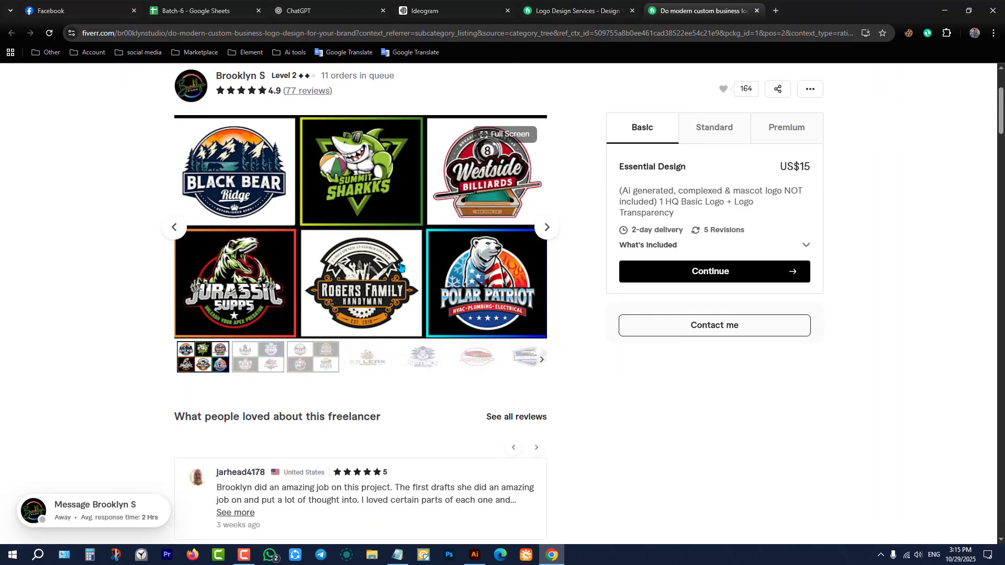
pyautogui.scroll(1, 395, 268)
pyautogui.scroll(2, 395, 268)
pyautogui.doubleClick(325, 233)
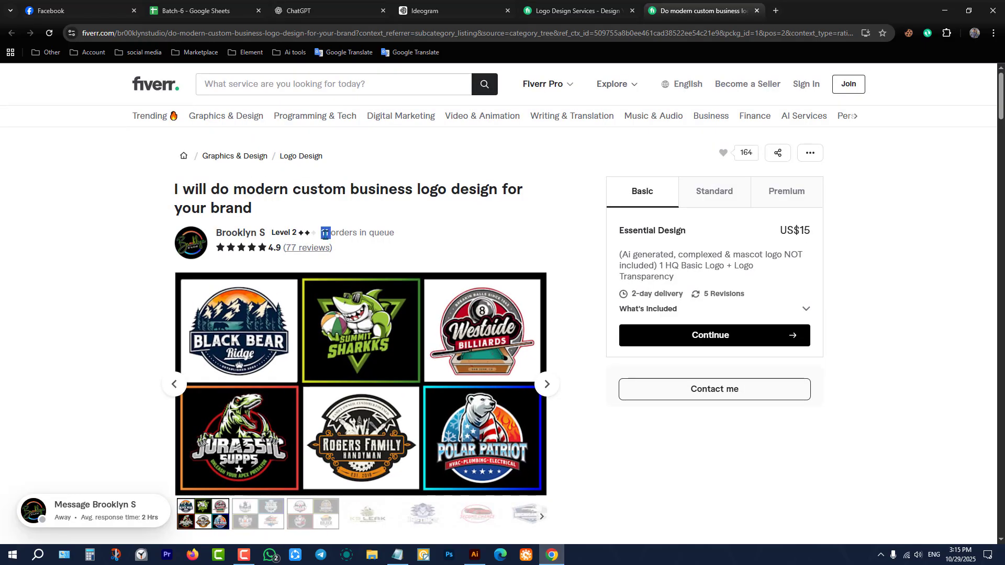
pyautogui.click(721, 203)
pyautogui.click(764, 196)
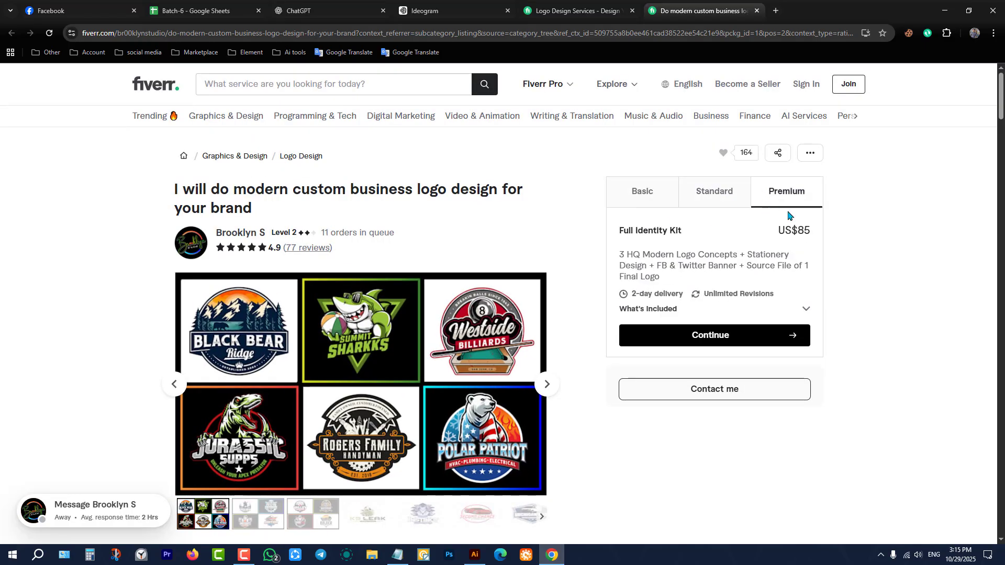
# Compare the gig's Standard and Premium packages again and examine its first two sample logo sheets enlarged.
pyautogui.click(735, 200)
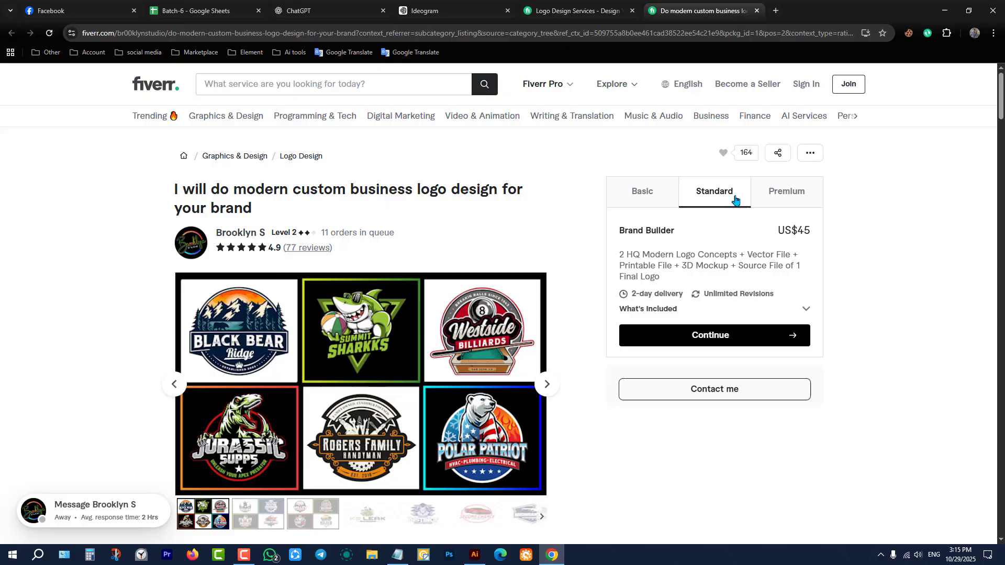
pyautogui.click(798, 200)
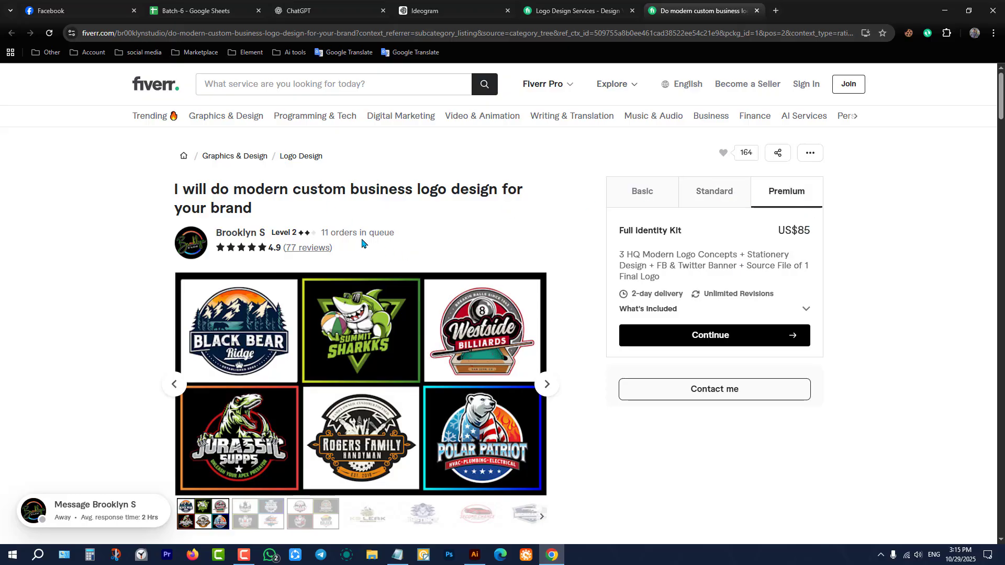
pyautogui.click(382, 401)
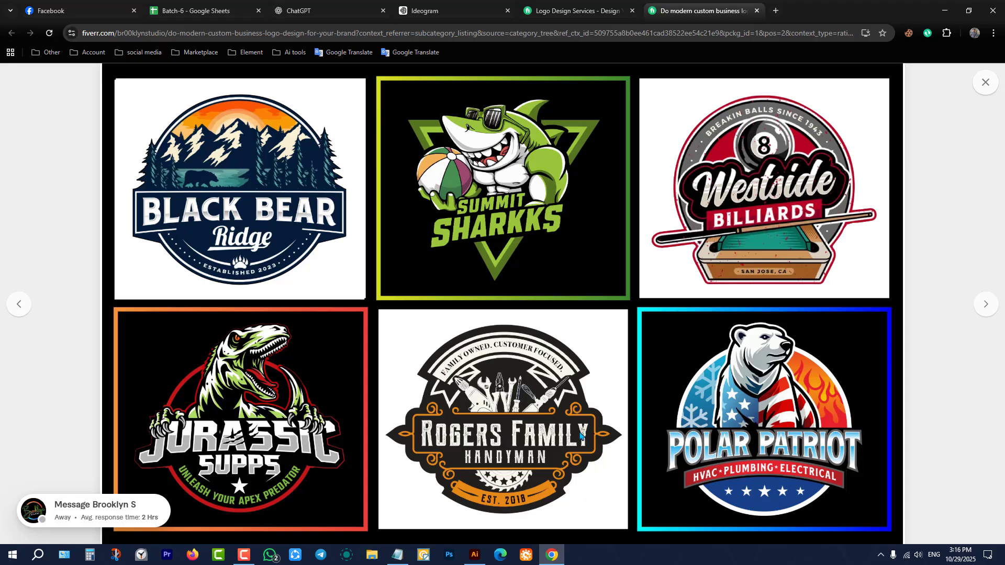
pyautogui.click(986, 305)
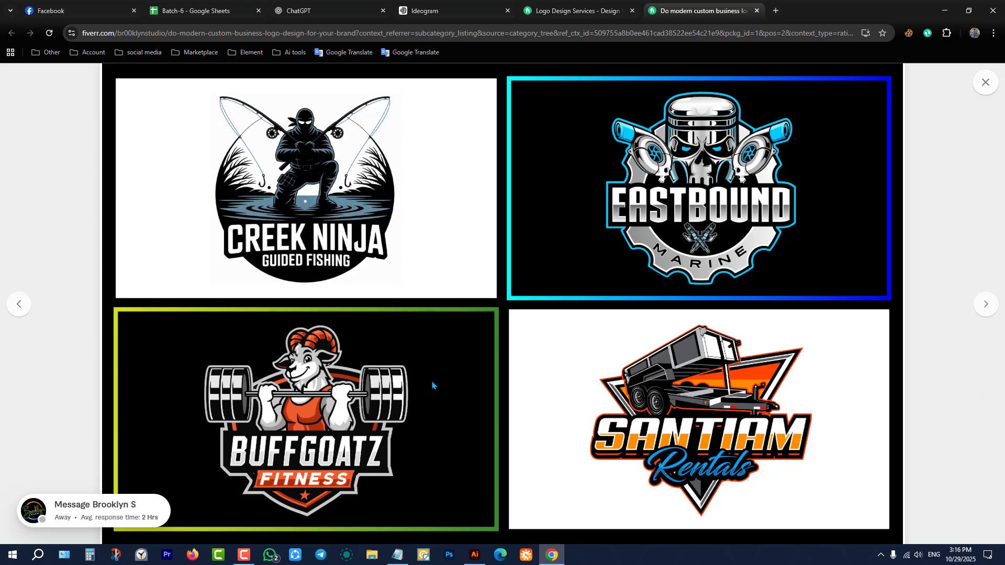
pyautogui.click(985, 83)
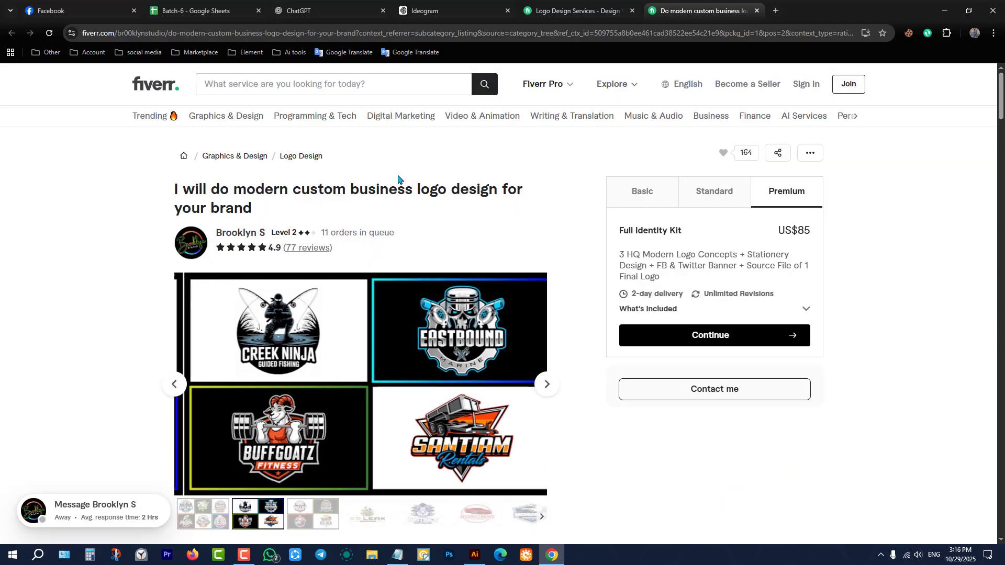
# Return to the Logo Design listings and open the modern professional business logo gig that starts at US$15.
pyautogui.click(521, 7)
pyautogui.scroll(3, 366, 236)
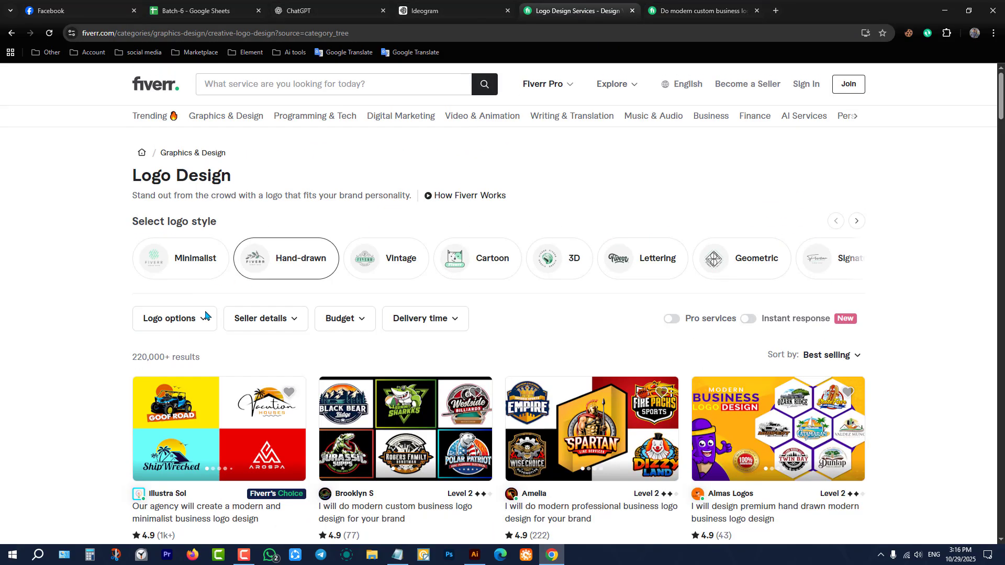
pyautogui.scroll(-3, 314, 288)
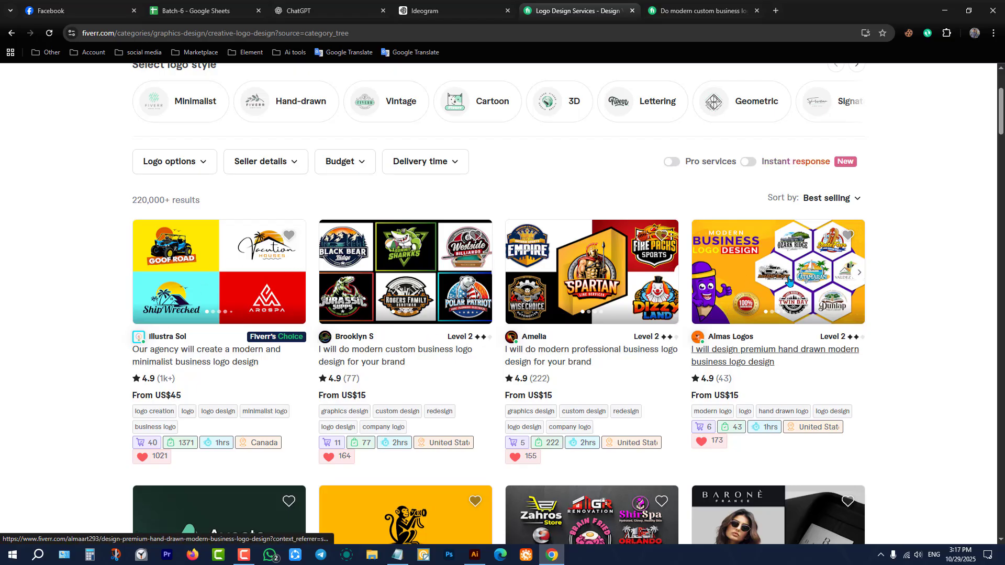
pyautogui.click(563, 269)
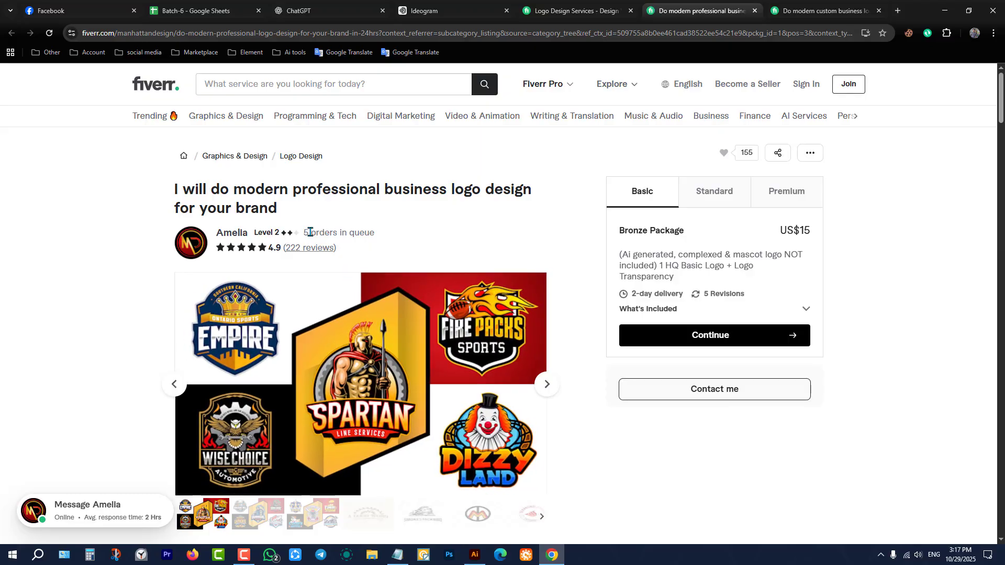
# Compare the contents and prices of this gig's Standard and Premium packages.
pyautogui.click(743, 200)
pyautogui.click(767, 201)
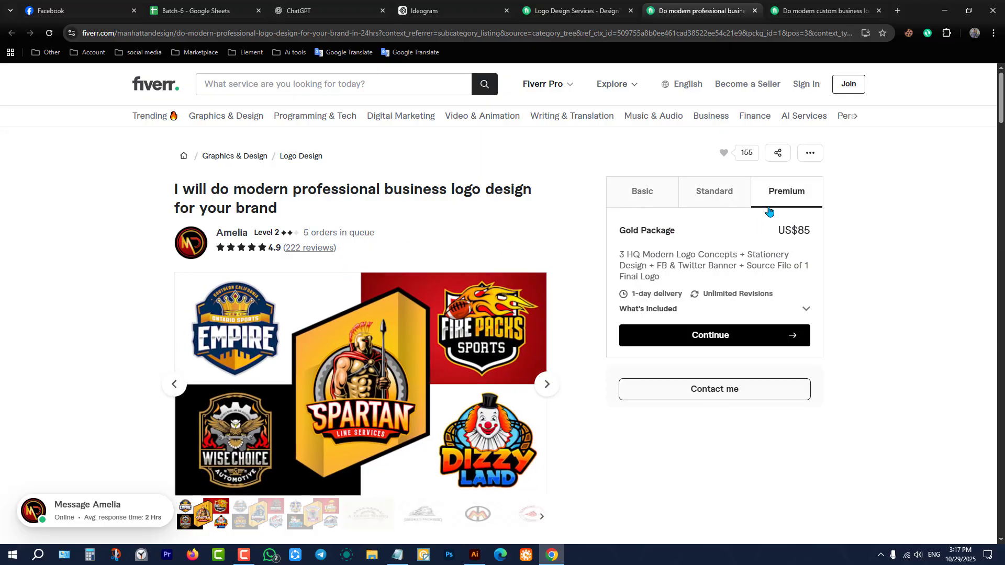
pyautogui.click(730, 201)
# Examine the gig's enlarged sample logos and delivered work with the attached buyer reviews, and close the gallery.
pyautogui.click(369, 369)
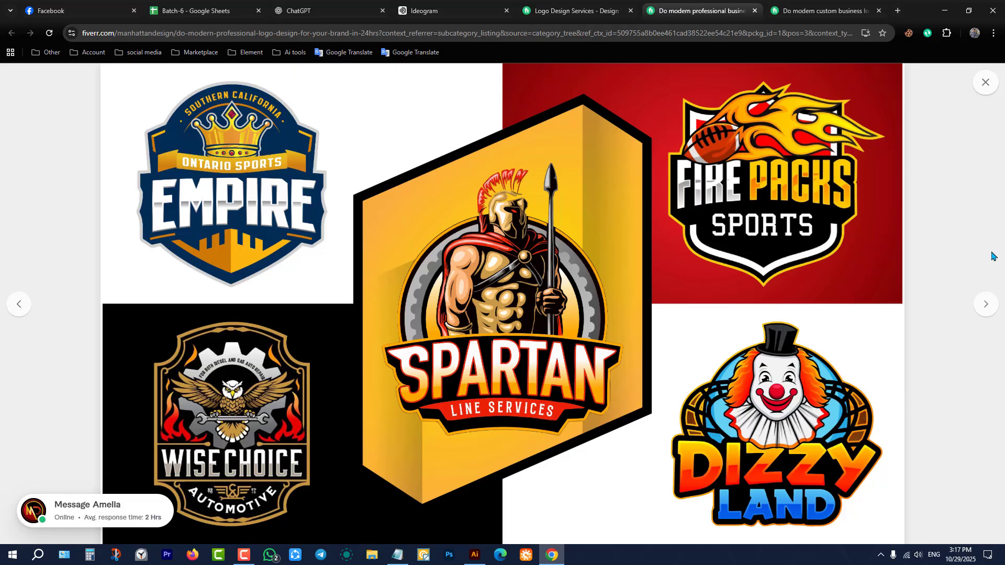
pyautogui.press('Right')
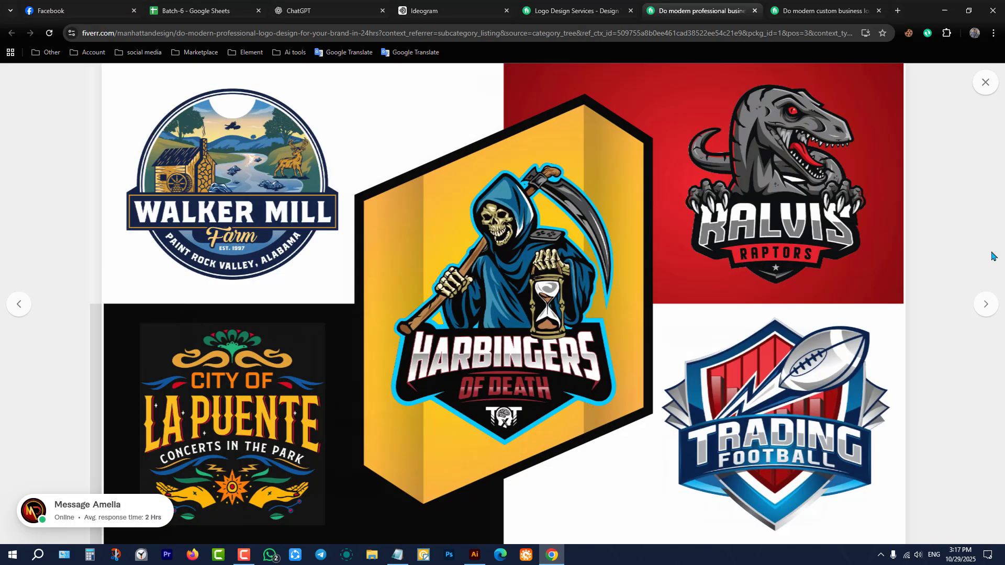
pyautogui.press('Right')
pyautogui.press('Right')
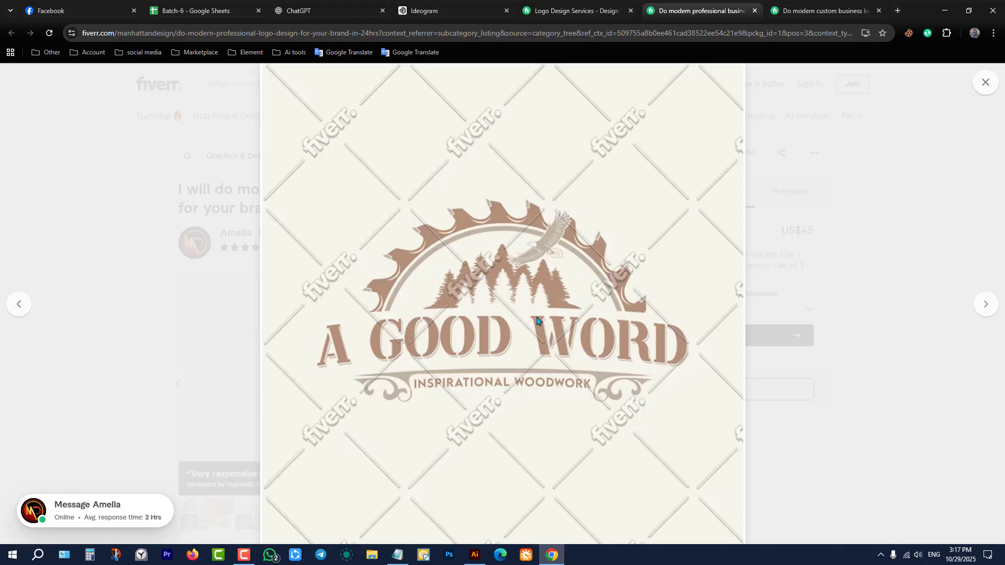
pyautogui.click(986, 304)
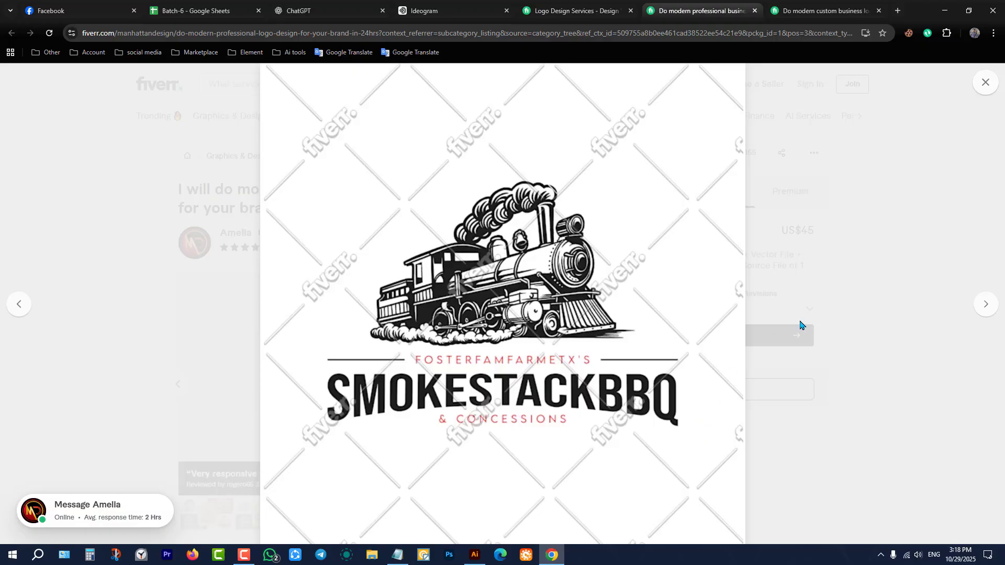
pyautogui.click(985, 309)
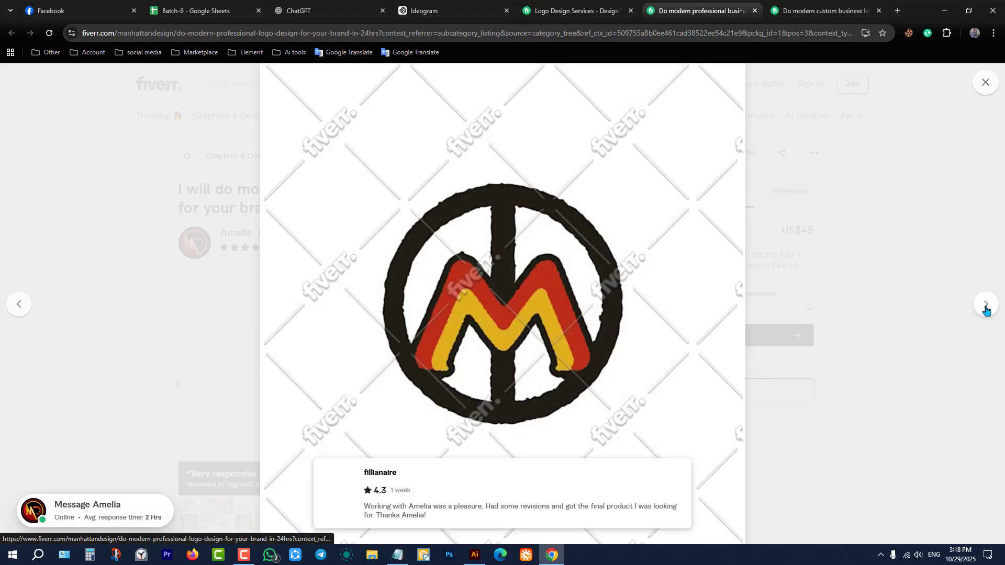
pyautogui.click(985, 309)
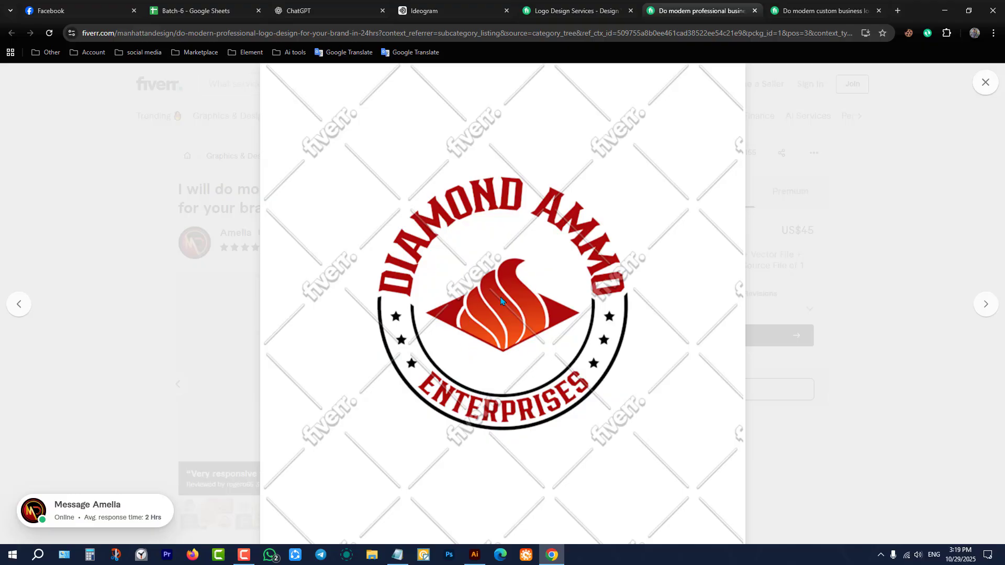
pyautogui.moveTo(463, 477)
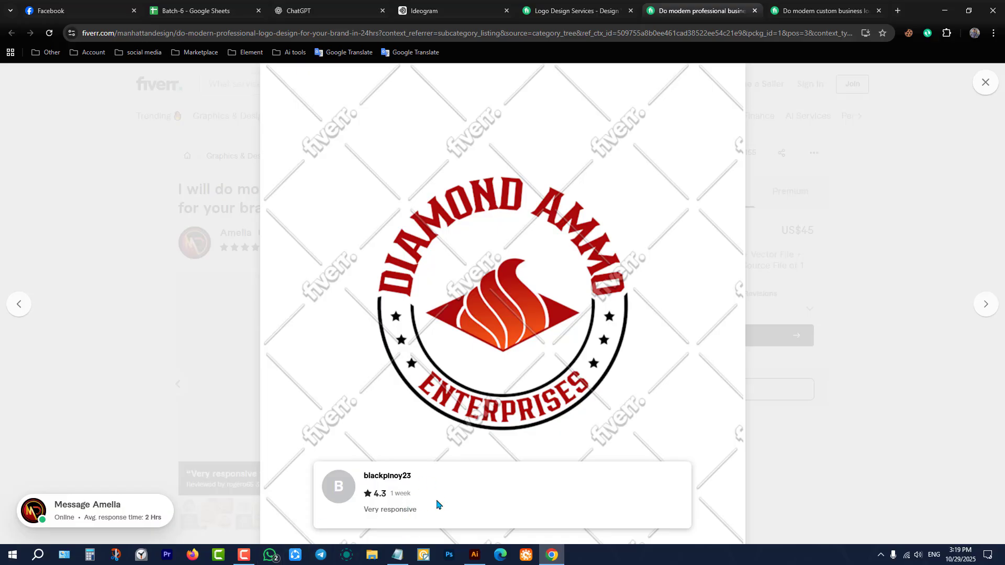
pyautogui.click(990, 304)
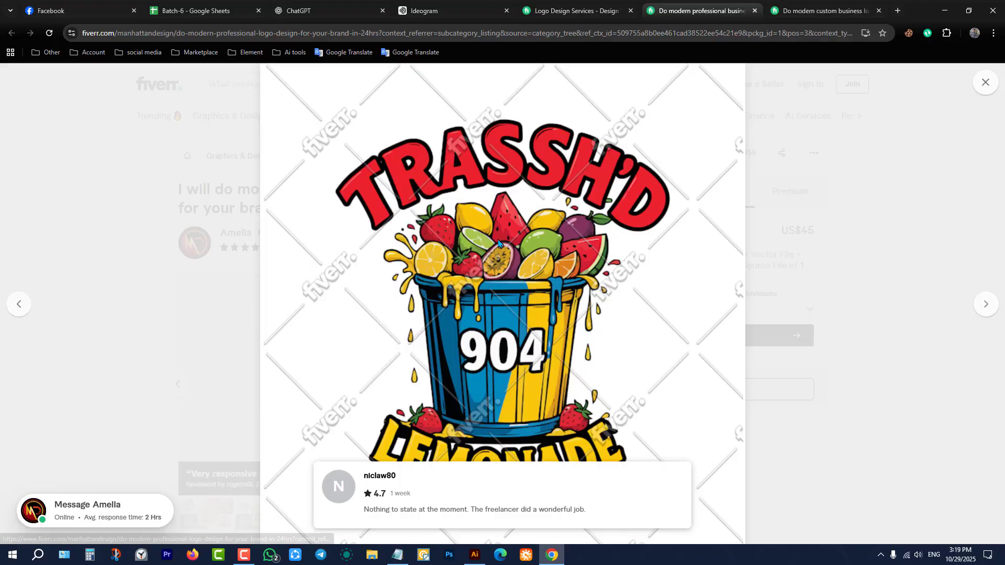
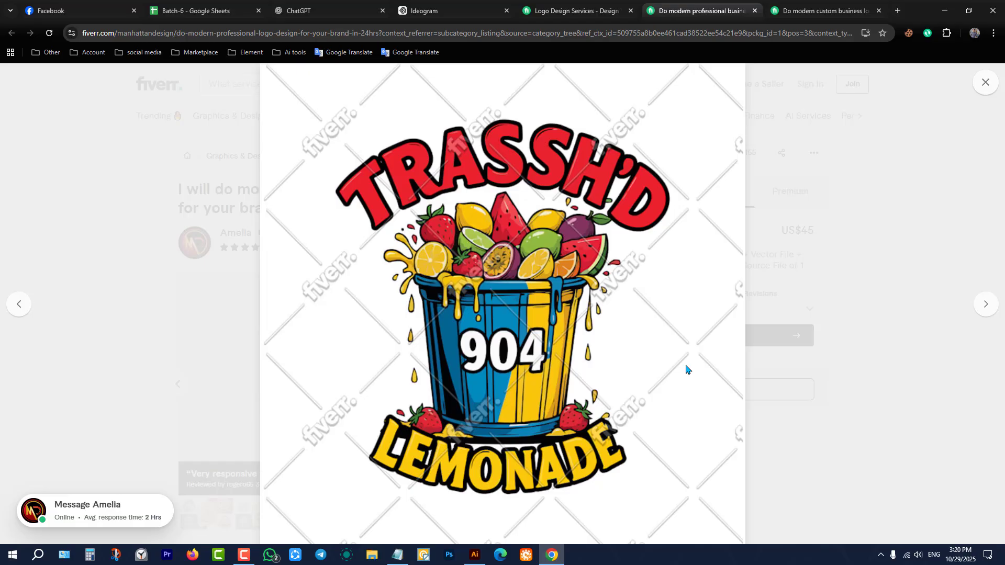
pyautogui.press('Right')
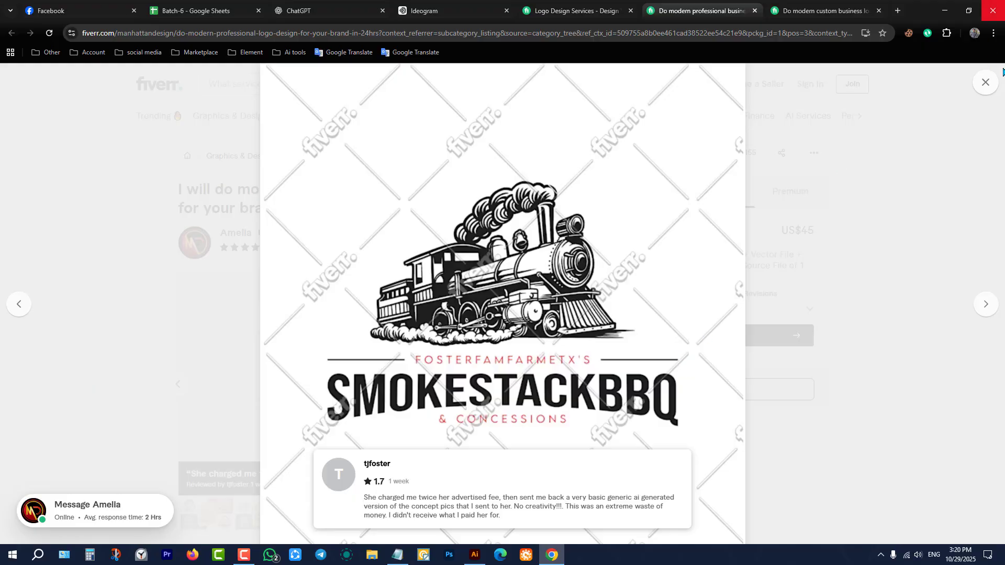
pyautogui.click(986, 84)
# Browse the Logo Design listings for prices and running orders, and open the agency's modern and minimalist business logo gig starting at US$45.
pyautogui.click(576, 7)
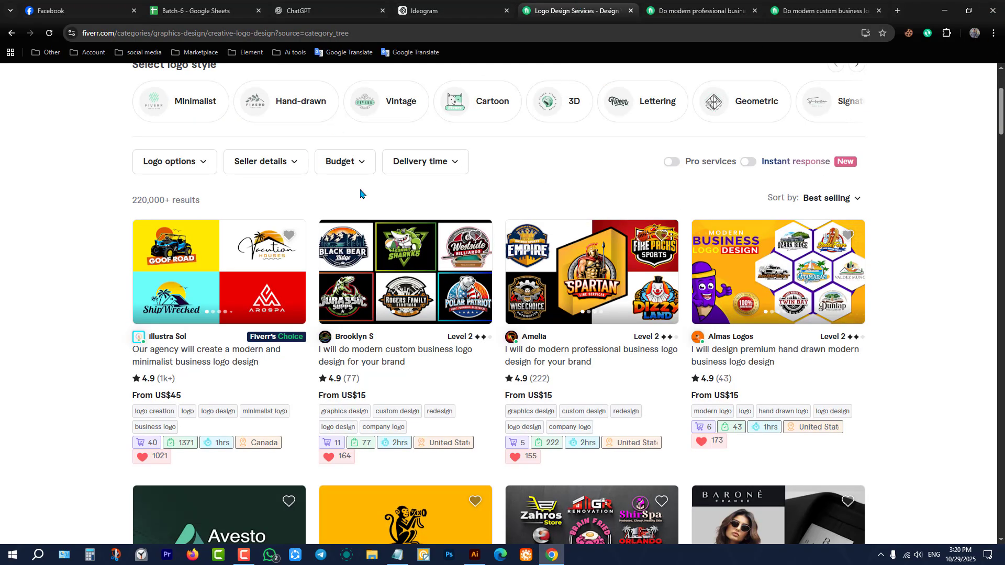
pyautogui.scroll(3, 366, 167)
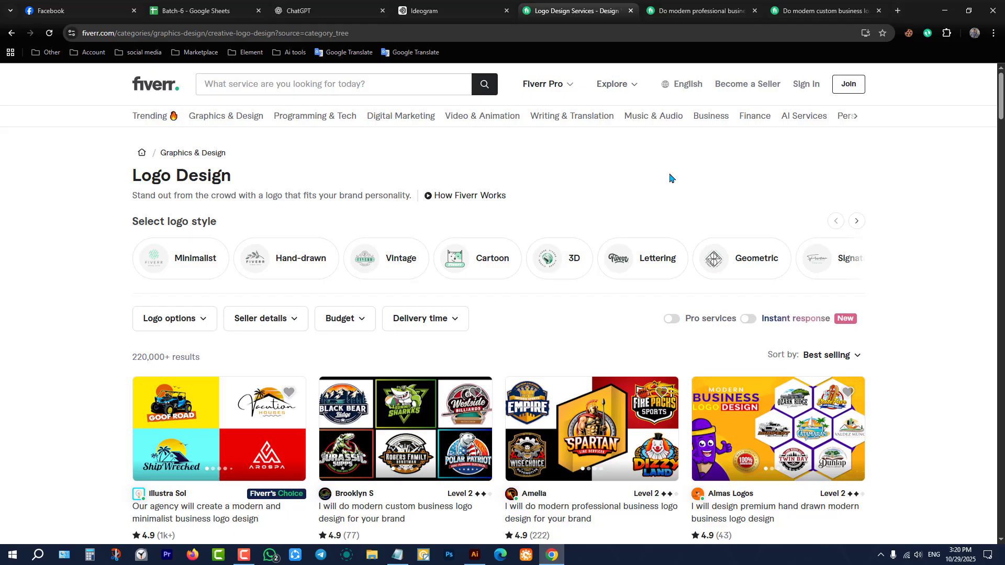
pyautogui.scroll(-5, 672, 179)
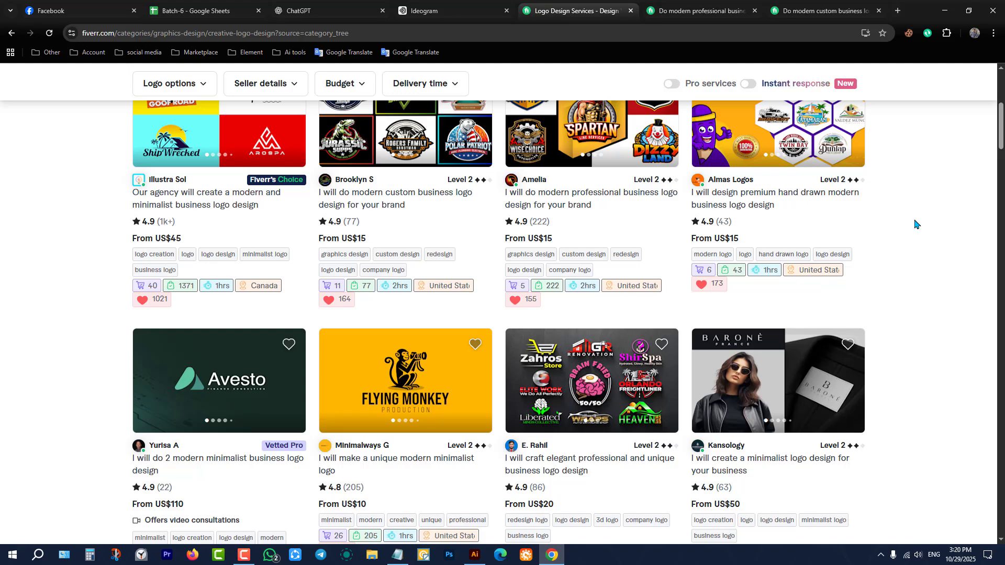
pyautogui.scroll(-8, 544, 338)
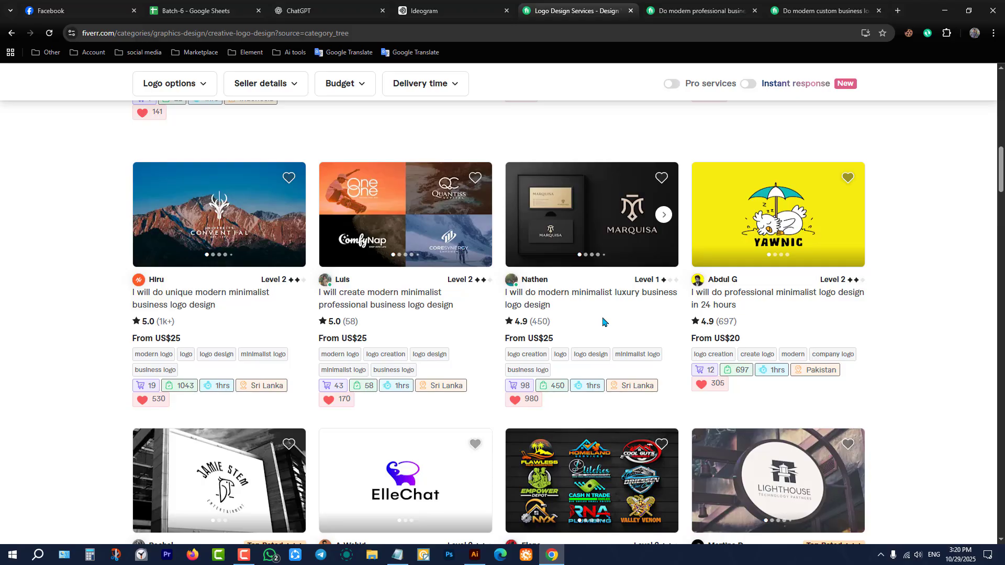
pyautogui.scroll(-3, 576, 318)
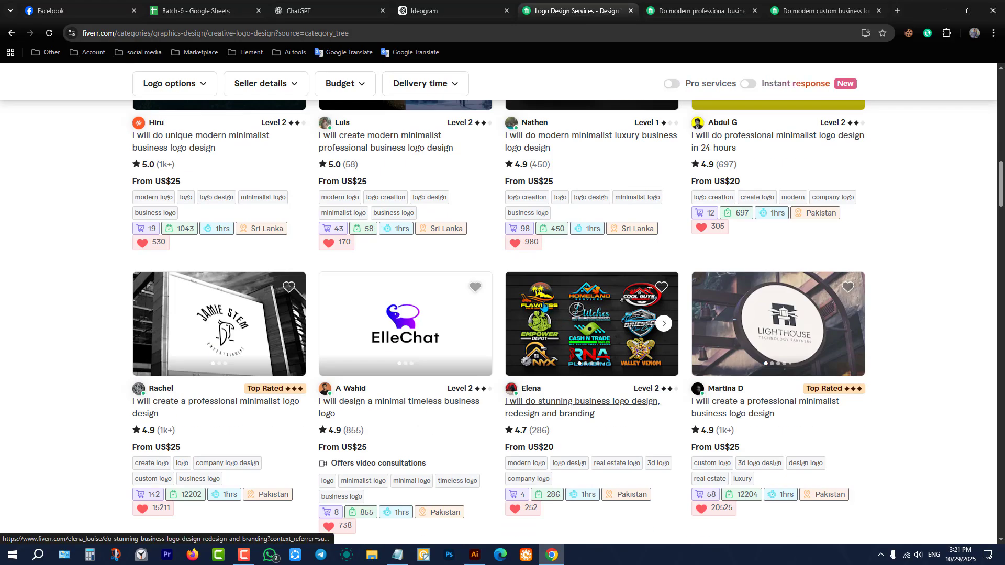
pyautogui.scroll(15, 544, 308)
pyautogui.scroll(-6, 388, 248)
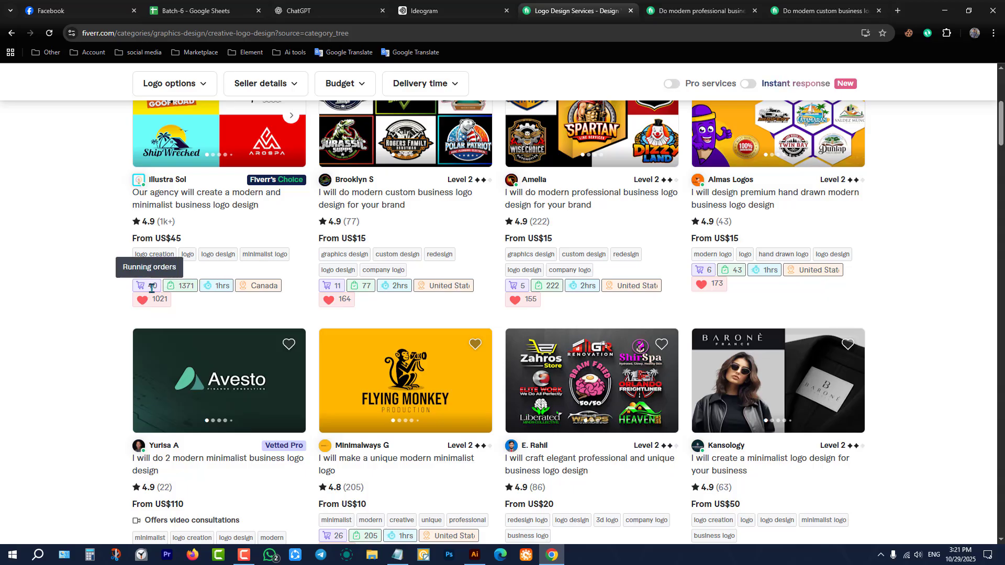
pyautogui.scroll(3, 151, 288)
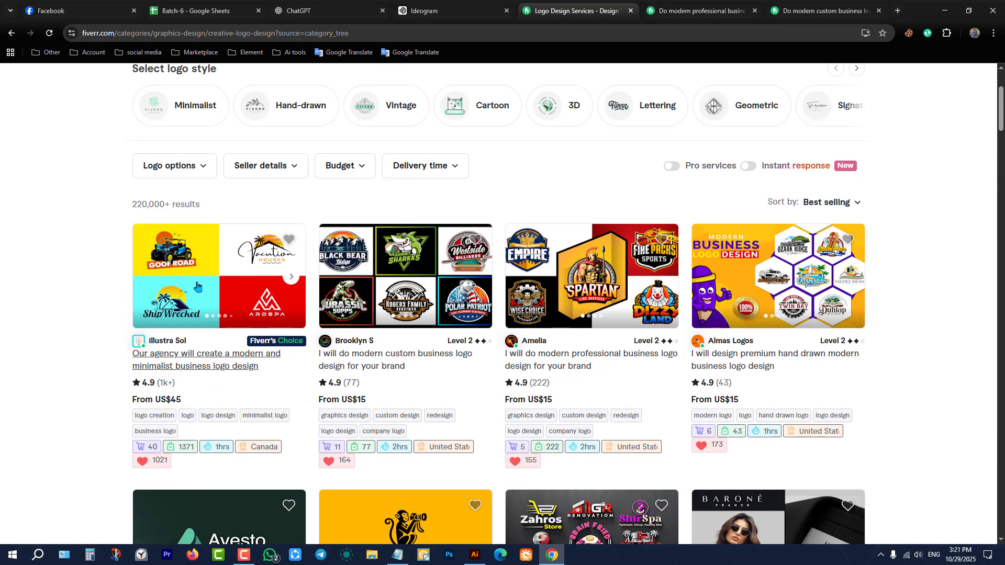
pyautogui.click(197, 286)
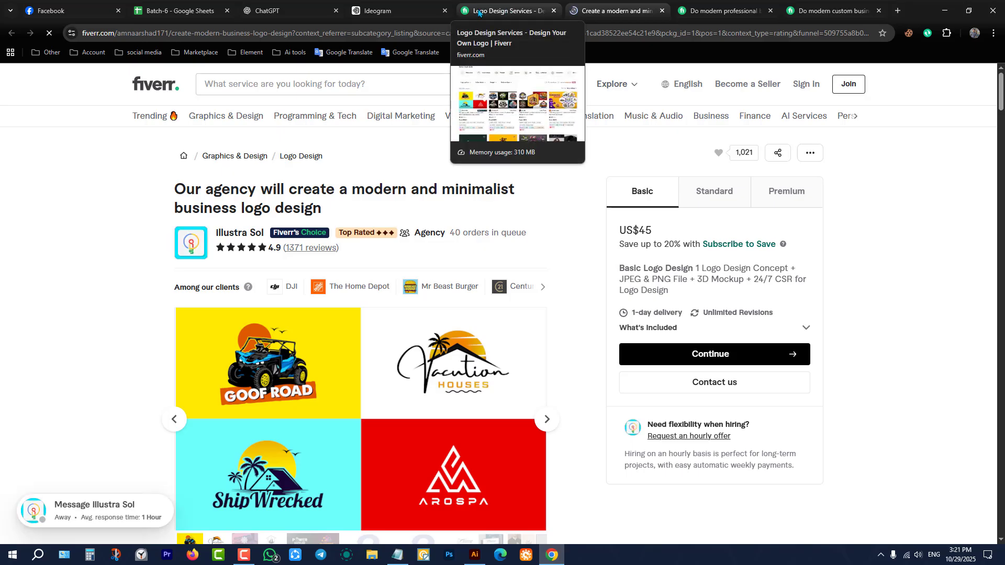
# Check the agency gig's orders in queue and compare the prices and contents of its Standard and Premium packages.
pyautogui.doubleClick(455, 233)
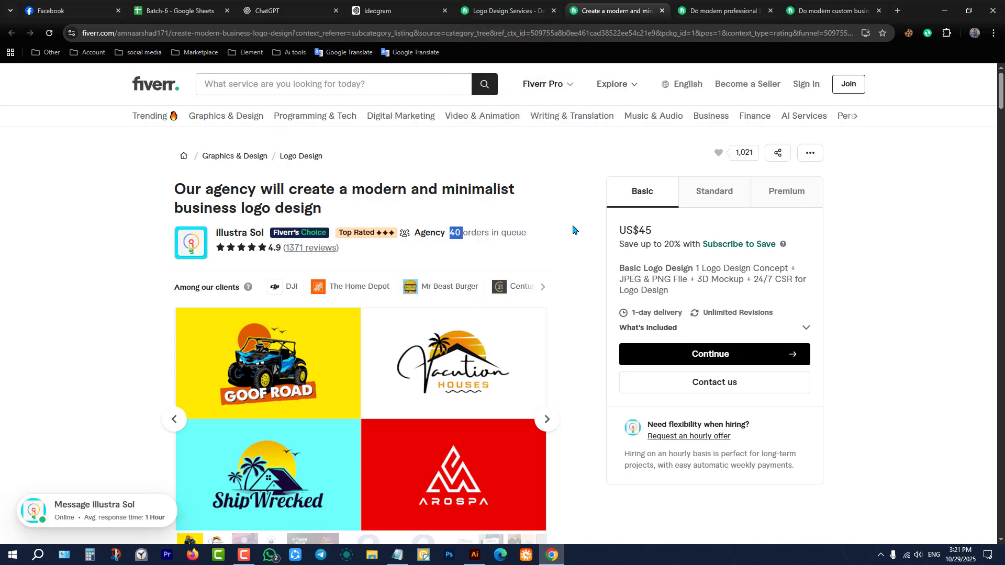
pyautogui.click(729, 192)
pyautogui.click(789, 193)
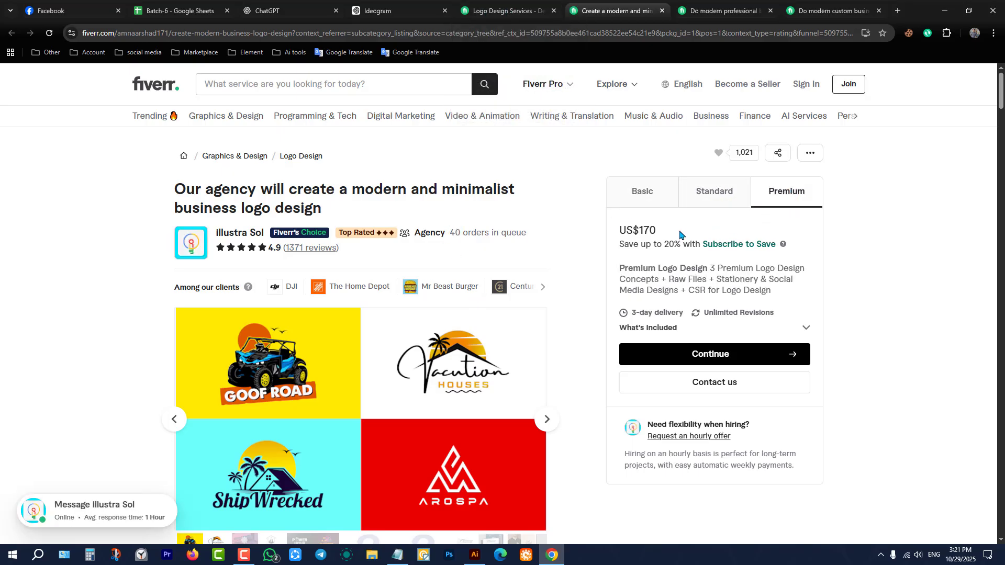
pyautogui.moveTo(620, 231); pyautogui.dragTo(709, 244)
pyautogui.doubleClick(726, 205)
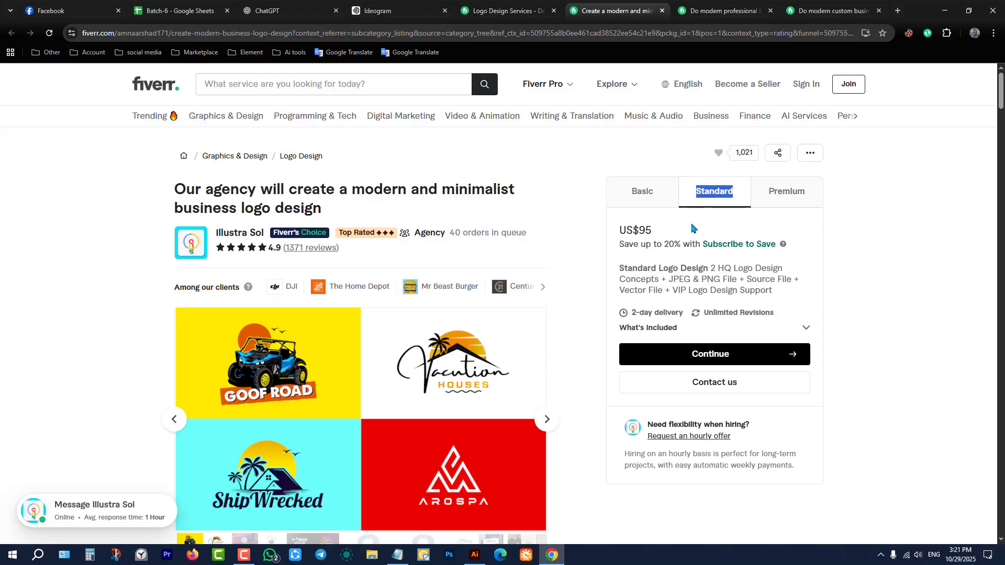
pyautogui.click(772, 195)
# Open the agency gig's sample logos enlarged and look through the successive gallery images.
pyautogui.scroll(-3, 398, 262)
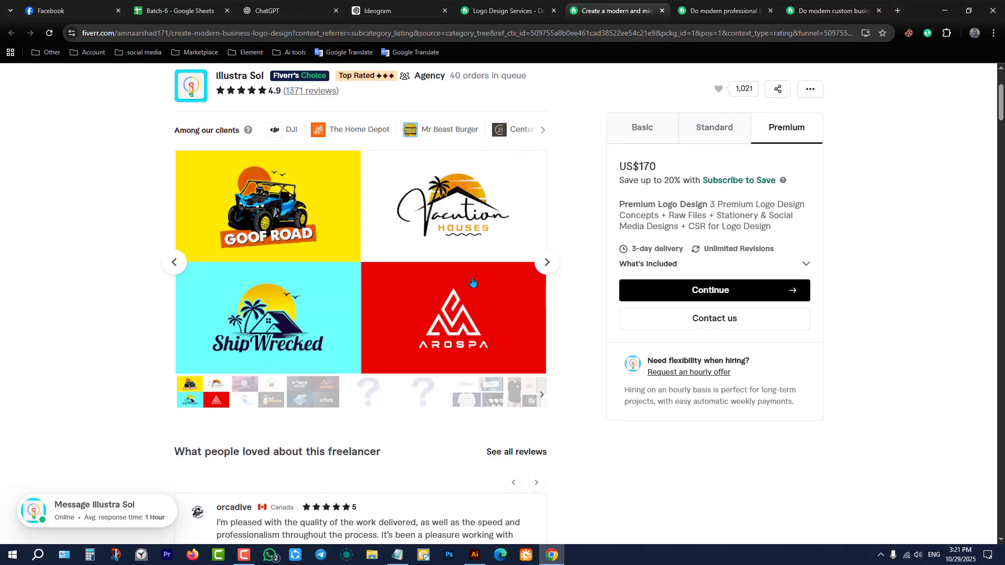
pyautogui.click(398, 262)
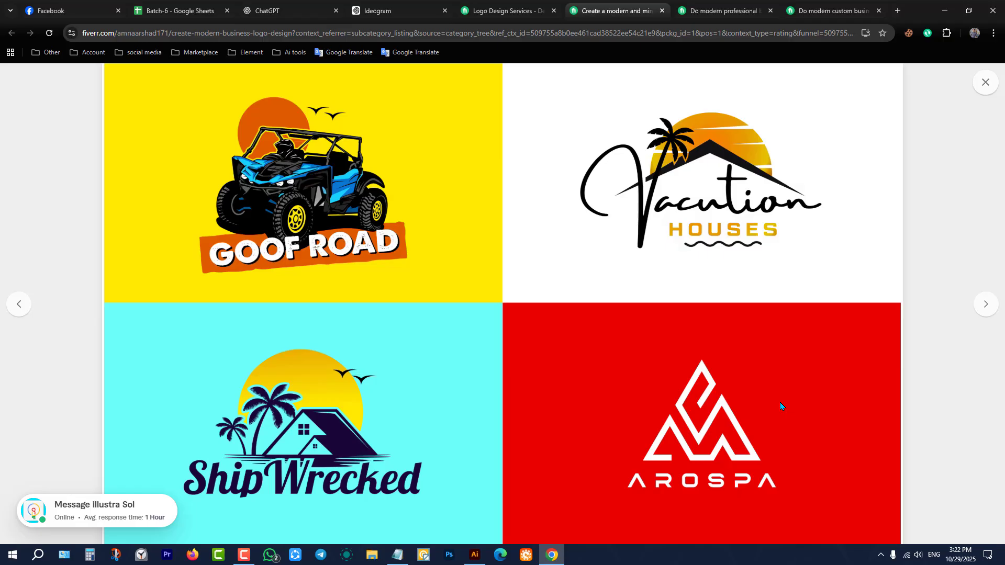
pyautogui.press('Right')
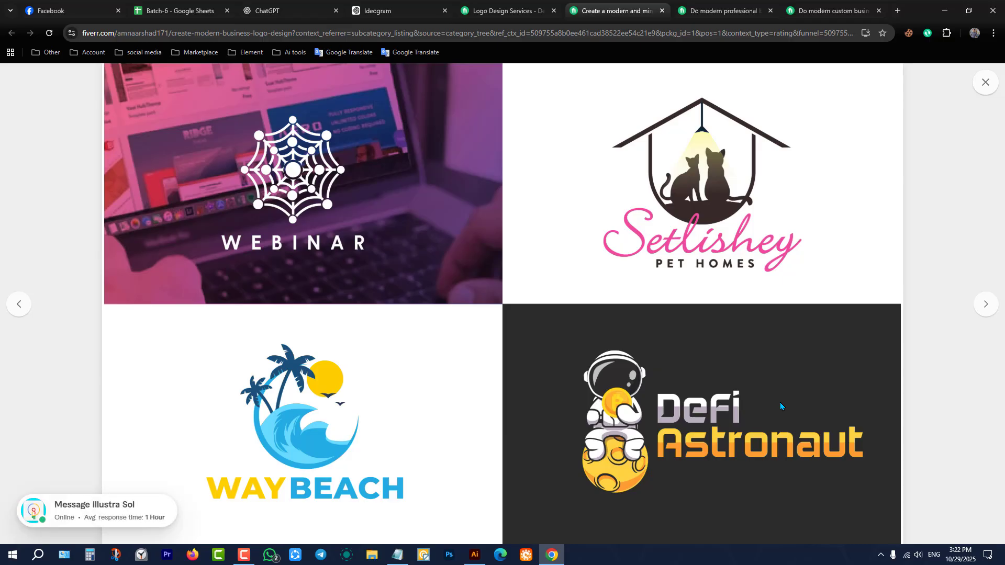
pyautogui.press('Right')
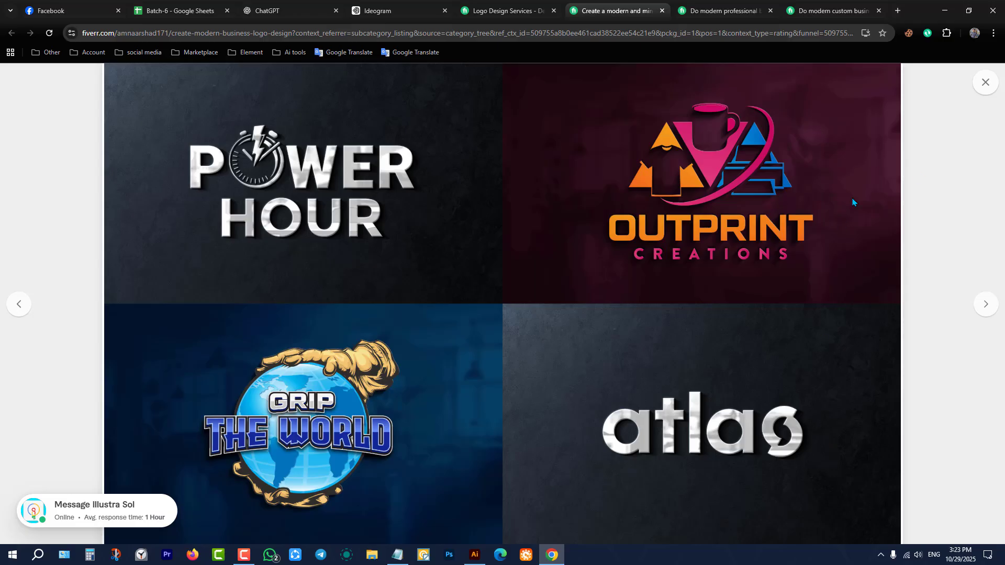
pyautogui.press('Right')
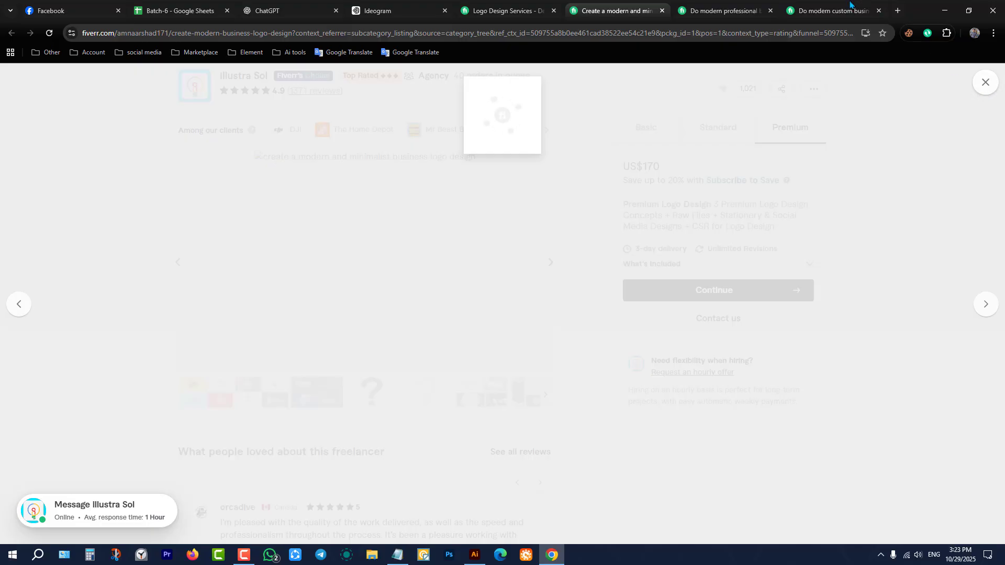
# Return to the Logo Design listings and compare gig styles, starting prices, running orders and reviews through the end of the first results page.
pyautogui.click(722, 11)
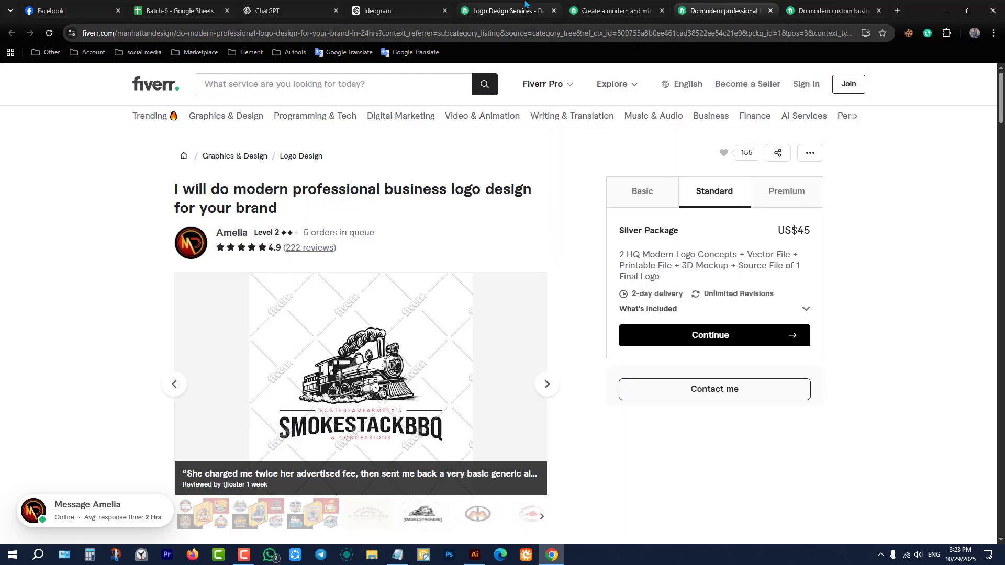
pyautogui.click(525, 6)
pyautogui.scroll(-9, 527, 159)
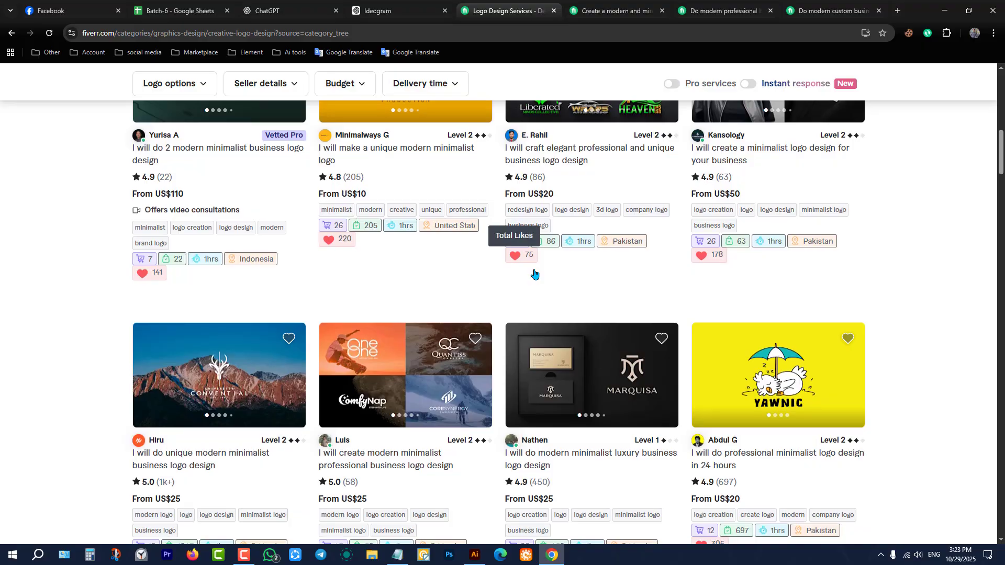
pyautogui.scroll(-15, 534, 273)
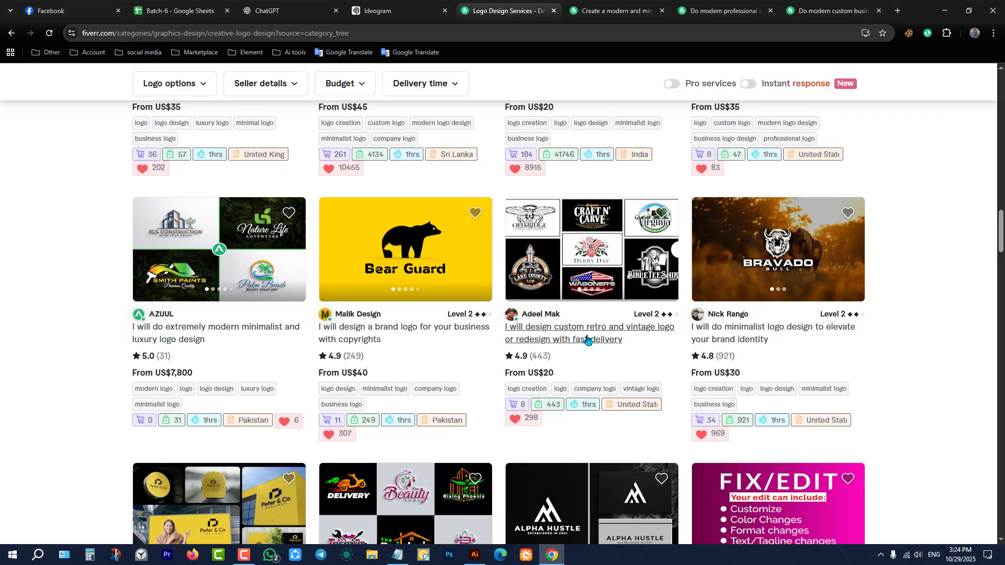
pyautogui.scroll(-5, 605, 284)
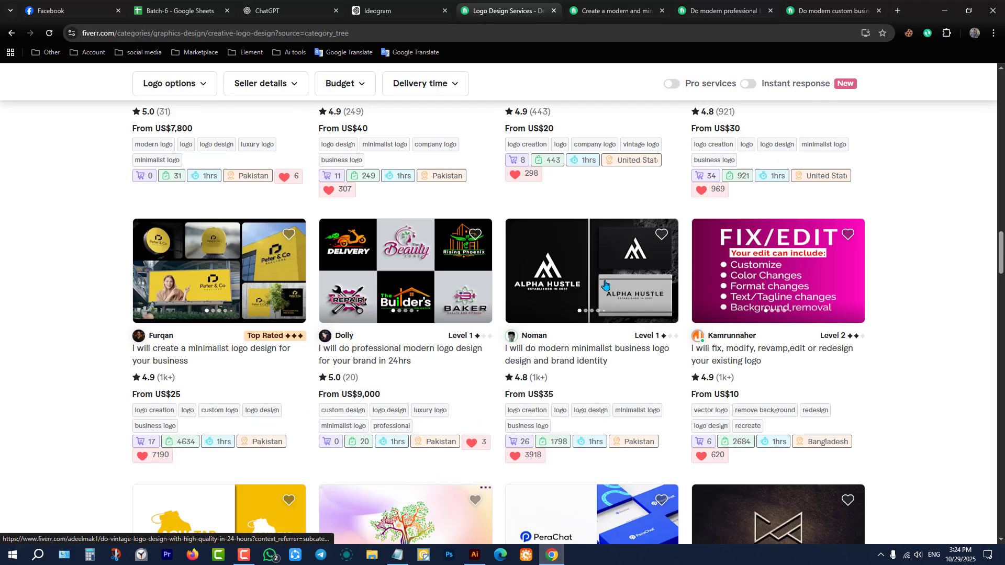
pyautogui.scroll(-11, 605, 285)
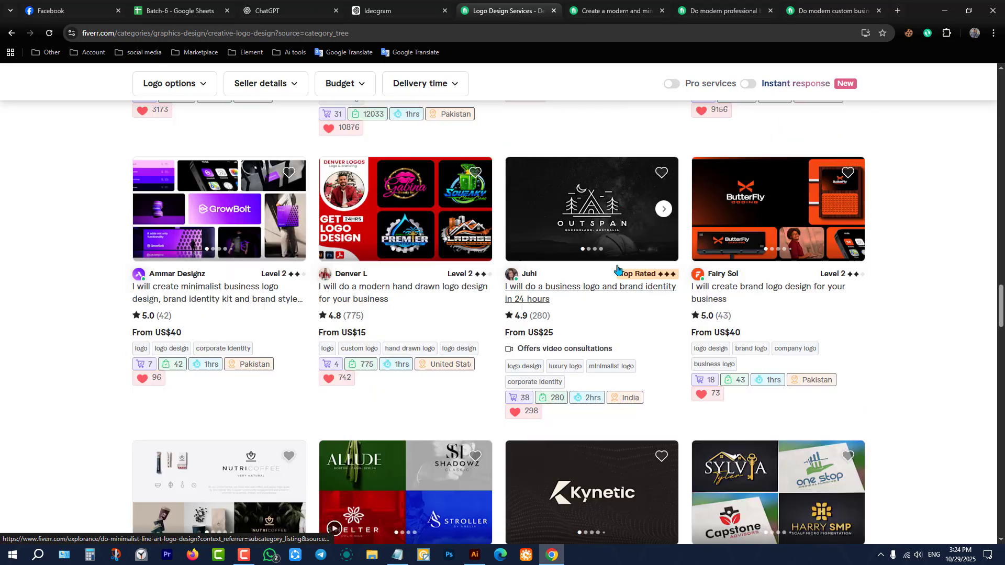
pyautogui.scroll(-14, 618, 269)
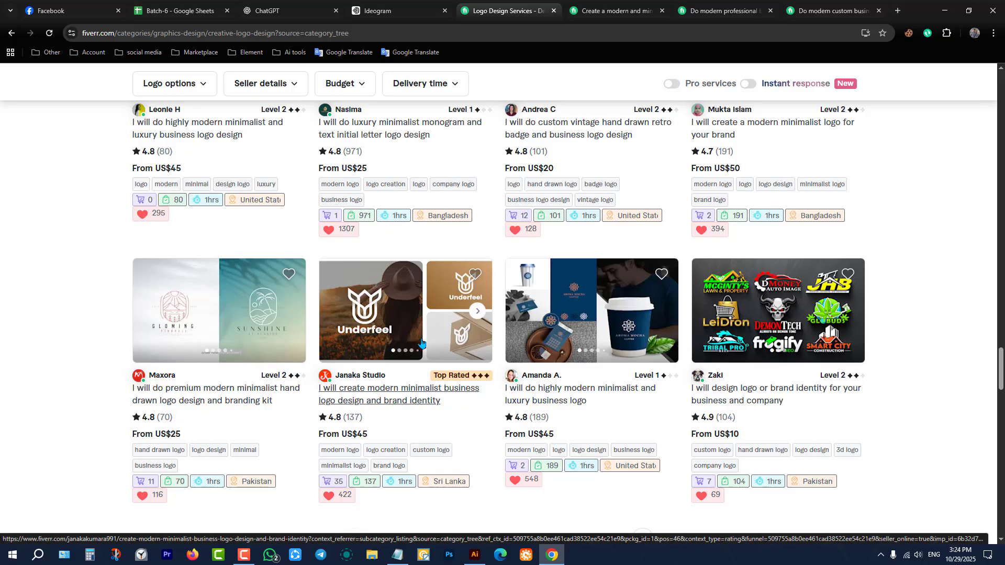
pyautogui.scroll(9, 421, 342)
pyautogui.scroll(-12, 419, 341)
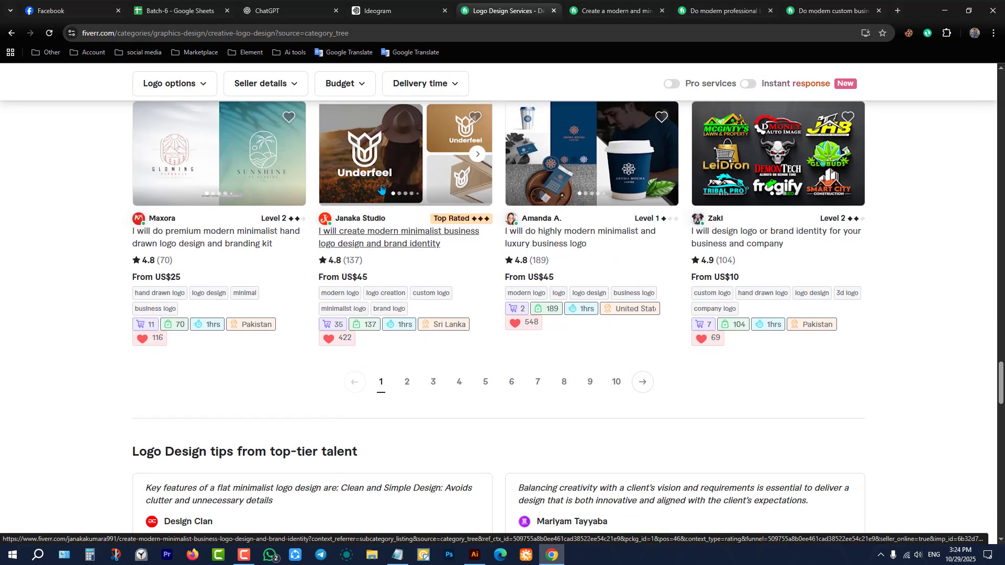
pyautogui.scroll(1, 419, 308)
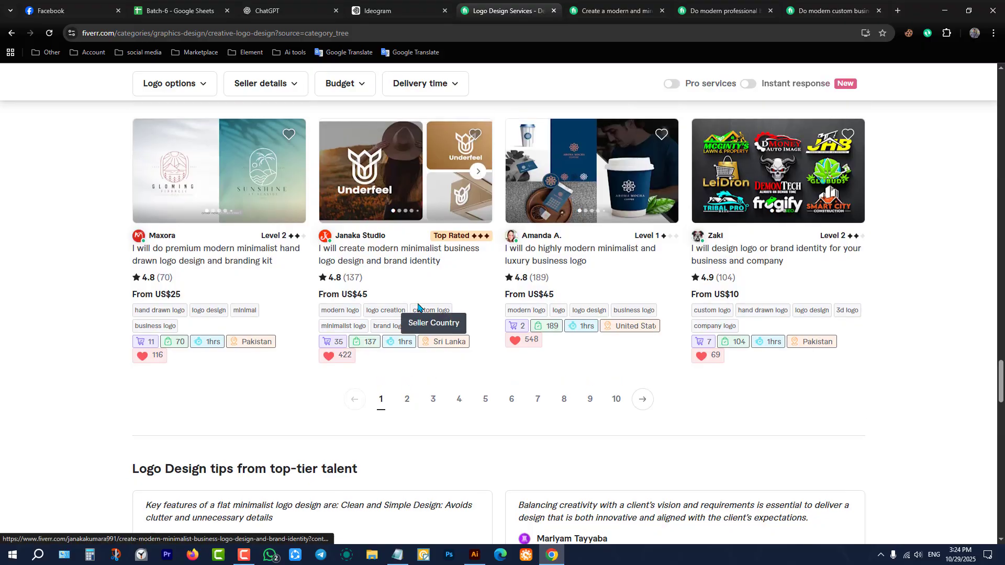
# Review the best-selling logo gigs at the start of the listings again and look over the Graphics & Design subcategories.
pyautogui.scroll(20, 419, 307)
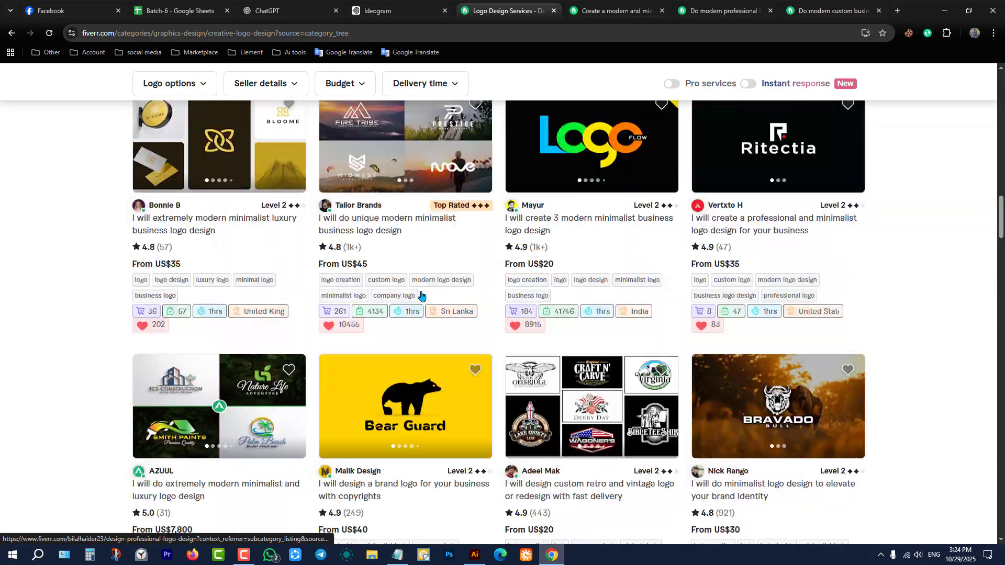
pyautogui.scroll(15, 421, 296)
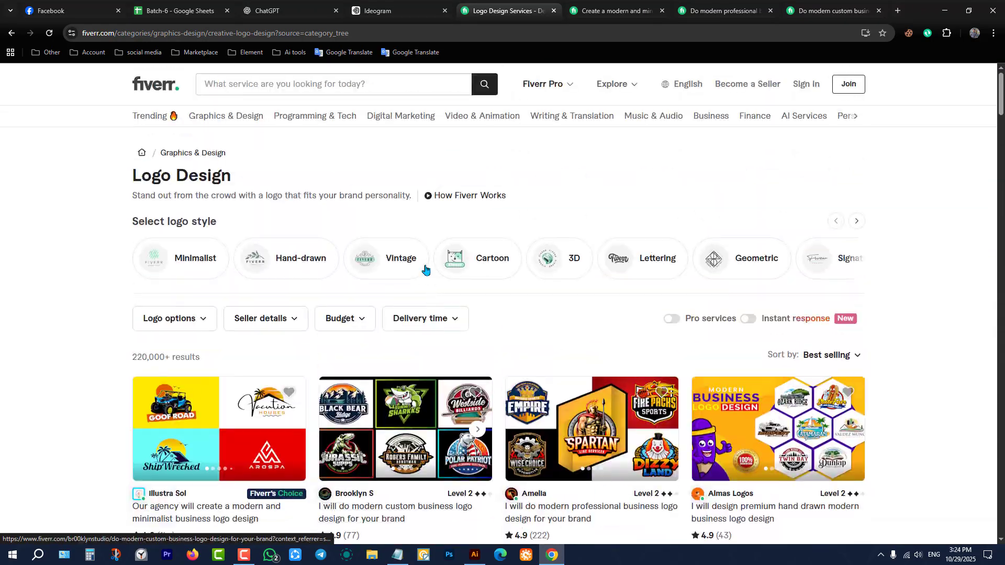
pyautogui.scroll(-5, 650, 282)
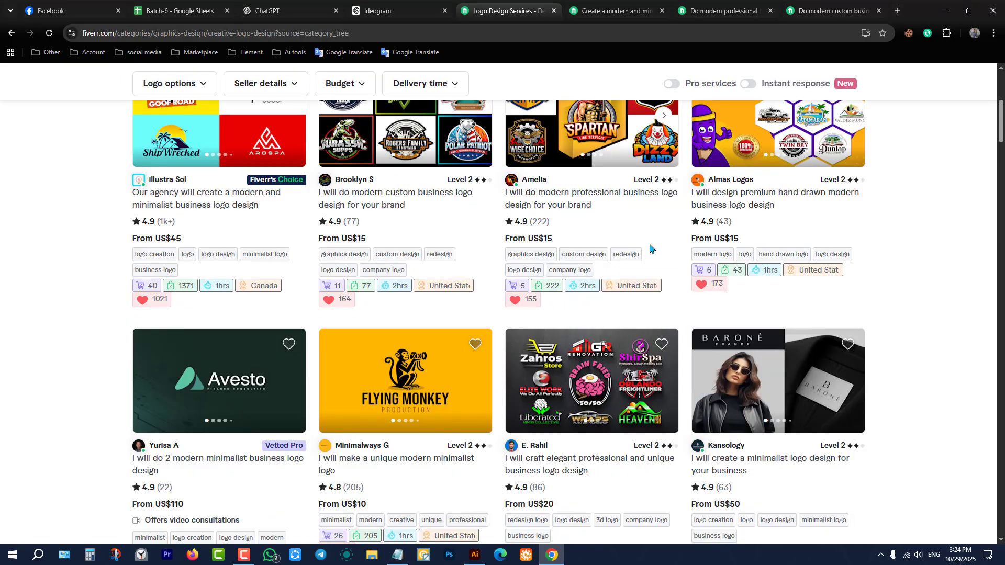
pyautogui.scroll(-6, 774, 227)
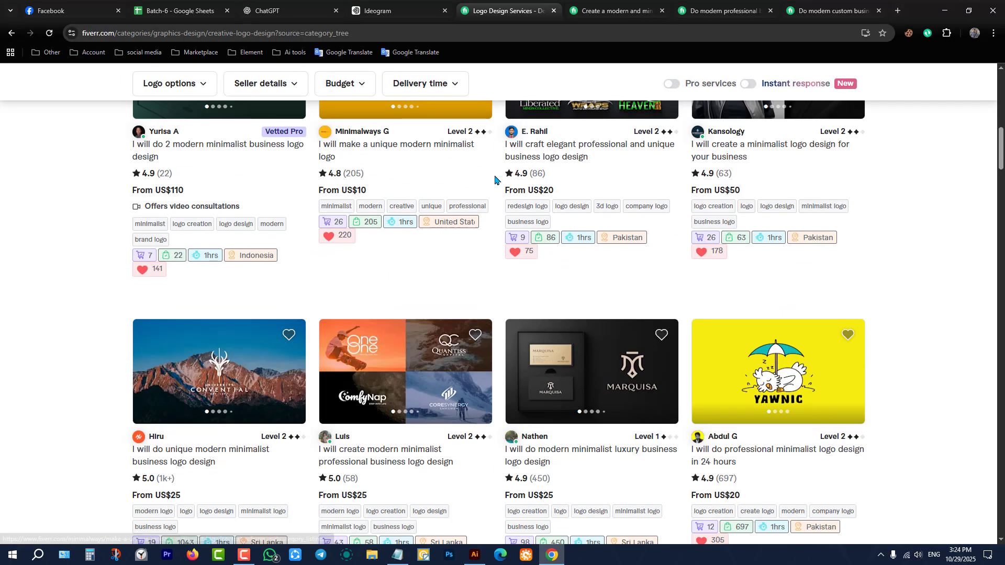
pyautogui.scroll(12, 475, 249)
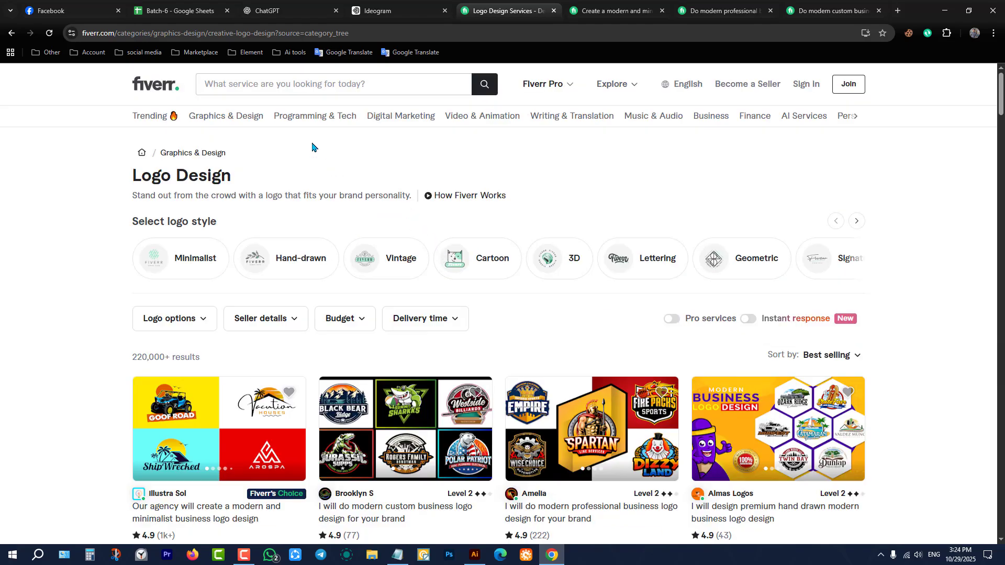
pyautogui.moveTo(226, 117)
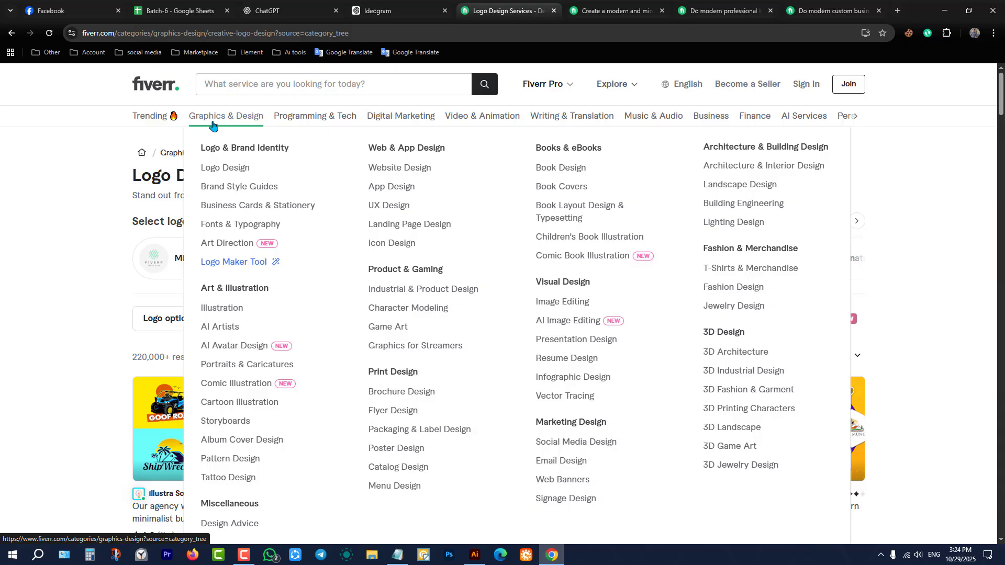
# Minimize the open windows, open the Daily routine note from the desktop, and highlight its "illustrator tricks video... 20 min." item.
pyautogui.click(950, 16)
pyautogui.click(967, 7)
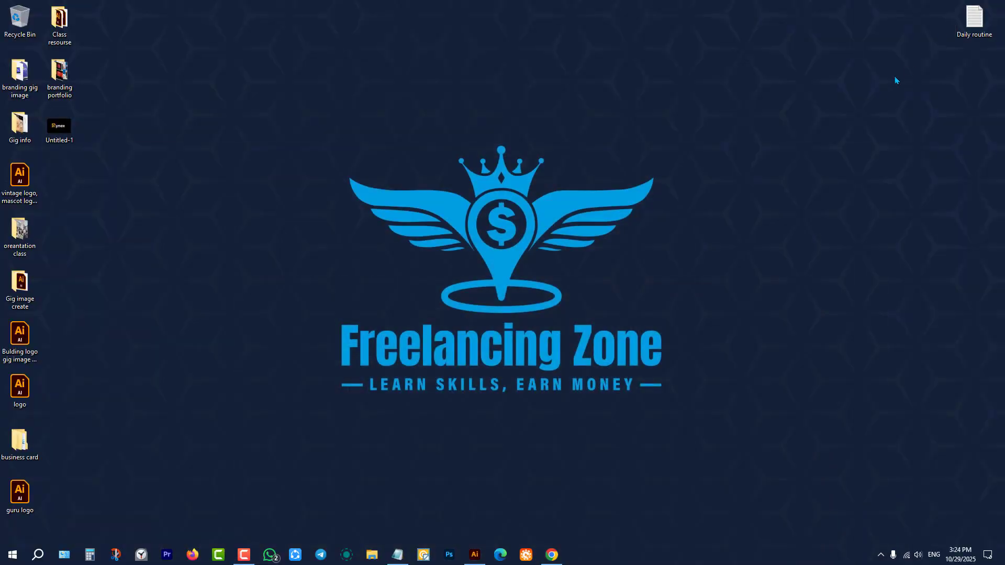
pyautogui.doubleClick(968, 23)
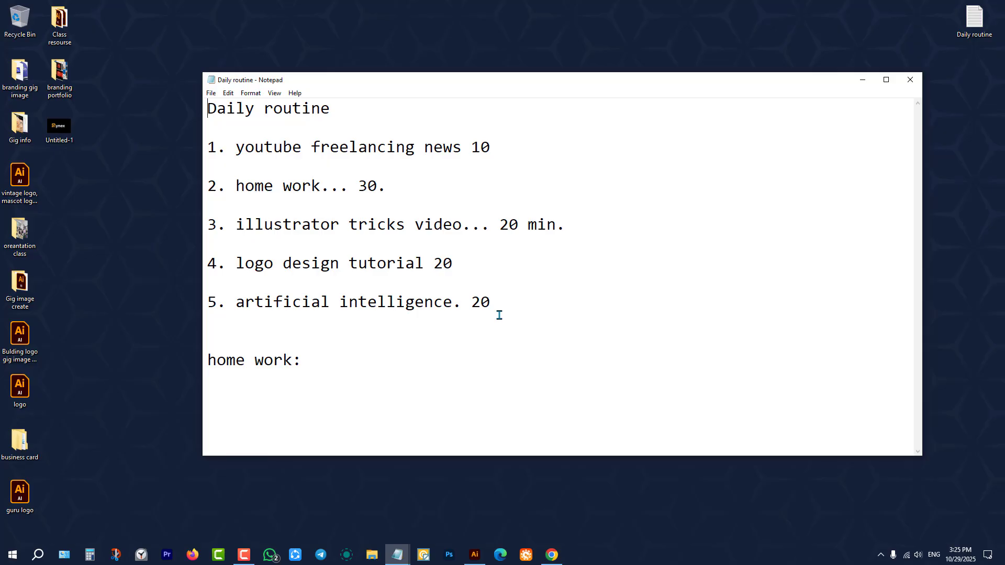
pyautogui.moveTo(327, 371); pyautogui.dragTo(202, 107)
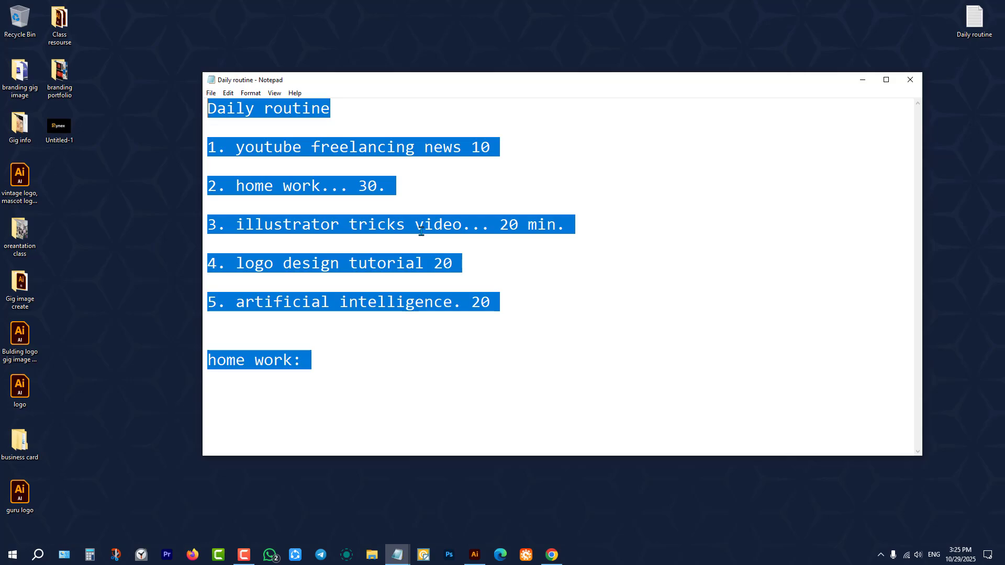
pyautogui.click(236, 168)
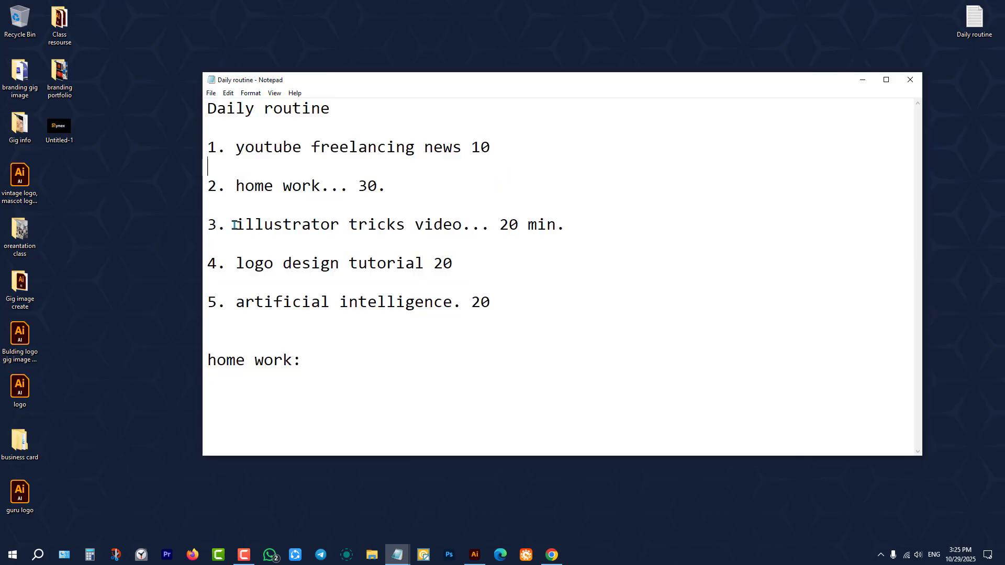
pyautogui.moveTo(236, 224); pyautogui.dragTo(587, 226)
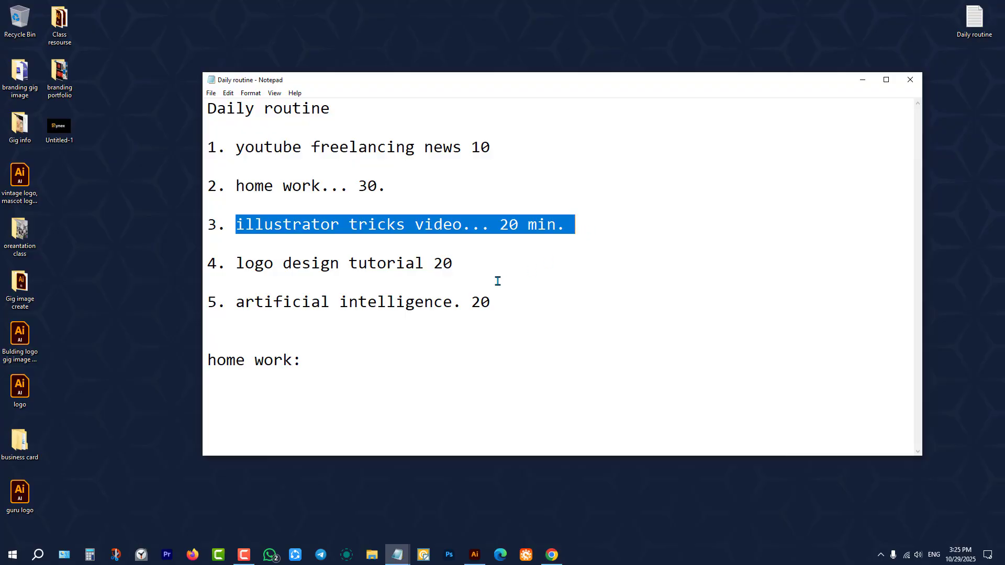
# Switch back to Chrome, open youtube.com in a new tab, and search for "illustrator tricks video.".
pyautogui.click(551, 554)
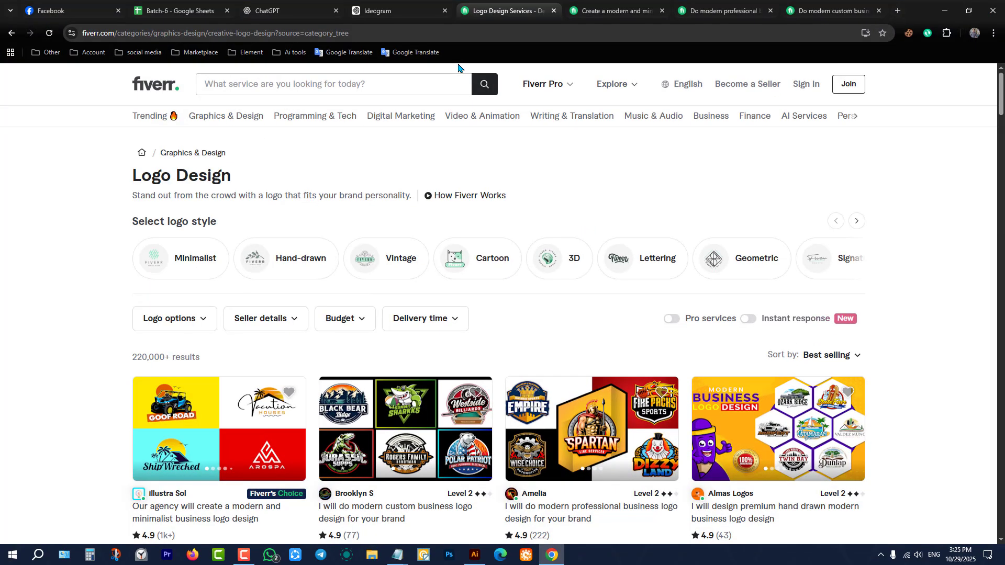
pyautogui.click(898, 12)
pyautogui.write('youtube.com')
pyautogui.press('Return')
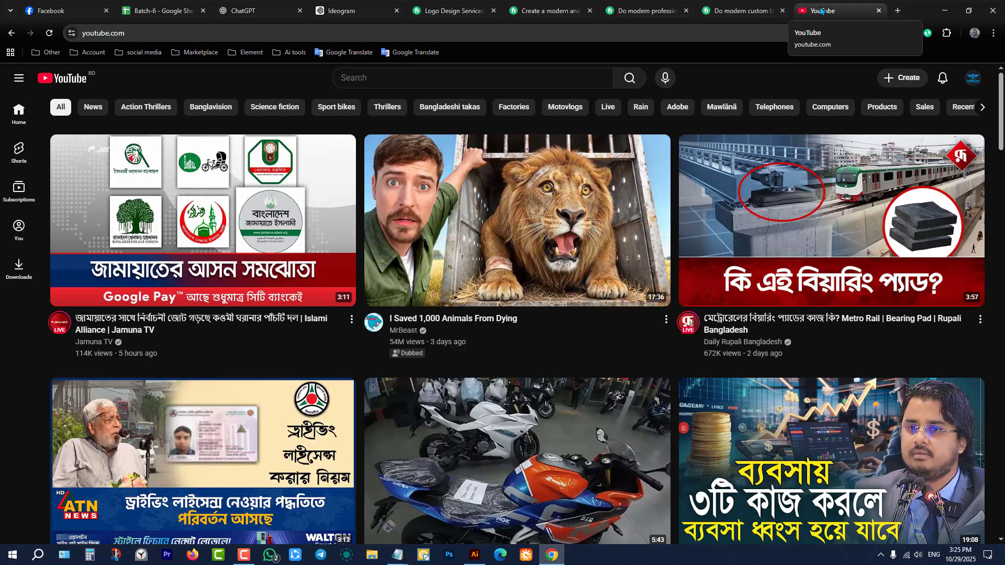
pyautogui.click(524, 74)
pyautogui.write('ill')
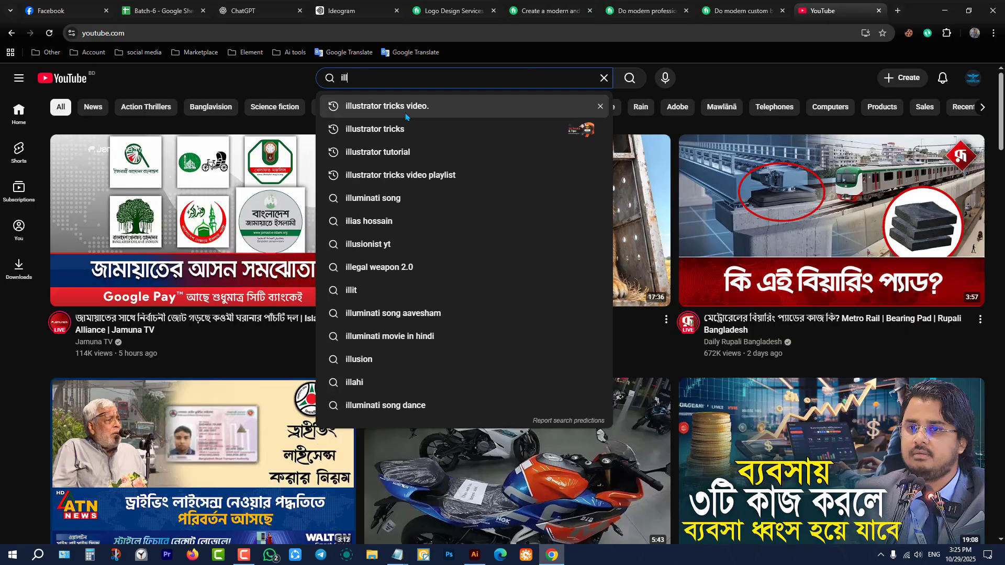
pyautogui.click(405, 113)
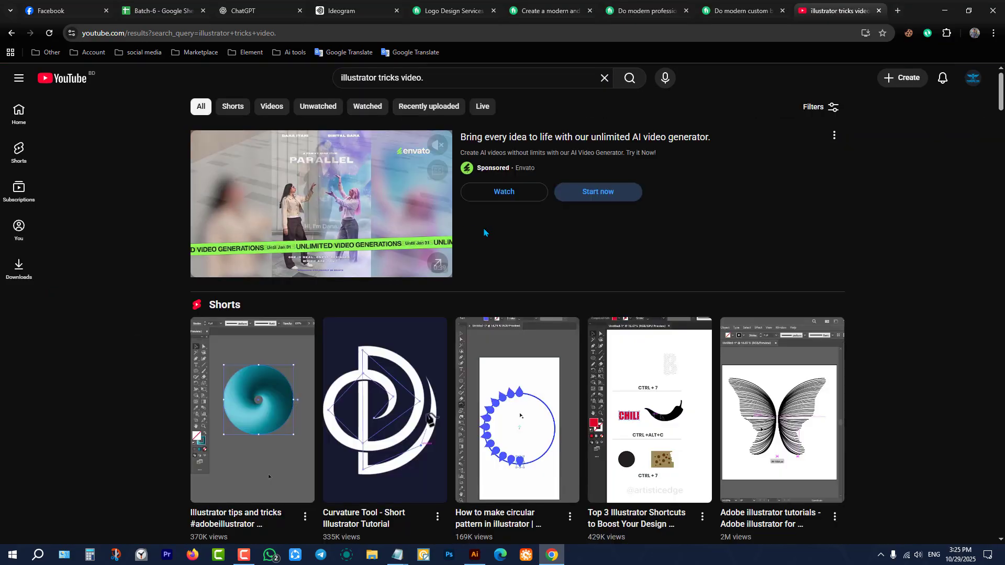
# Browse the YouTube search results for Illustrator tips videos, Shorts, playlists and step-by-step tutorials suitable for daily practice.
pyautogui.scroll(-18, 484, 233)
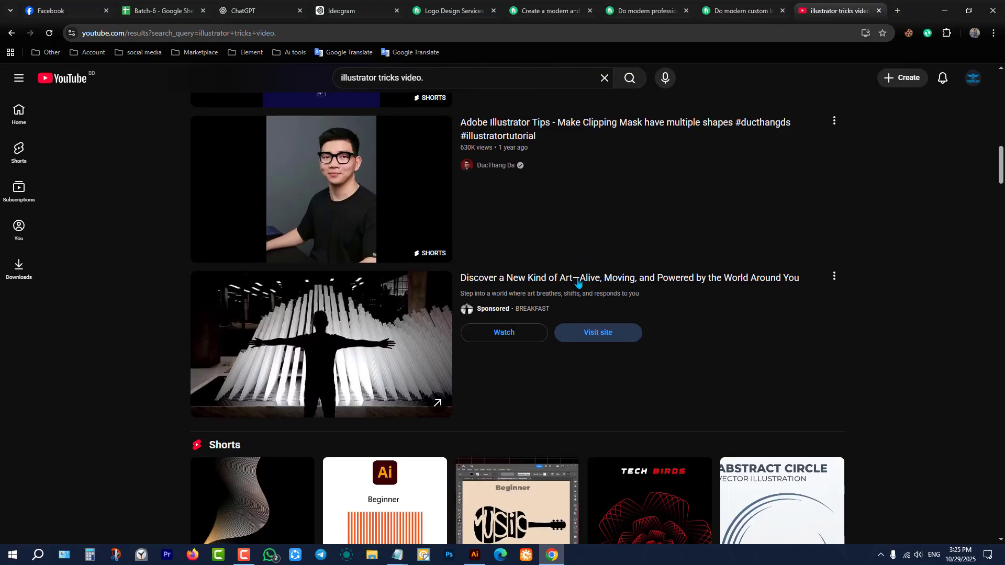
pyautogui.scroll(-12, 578, 282)
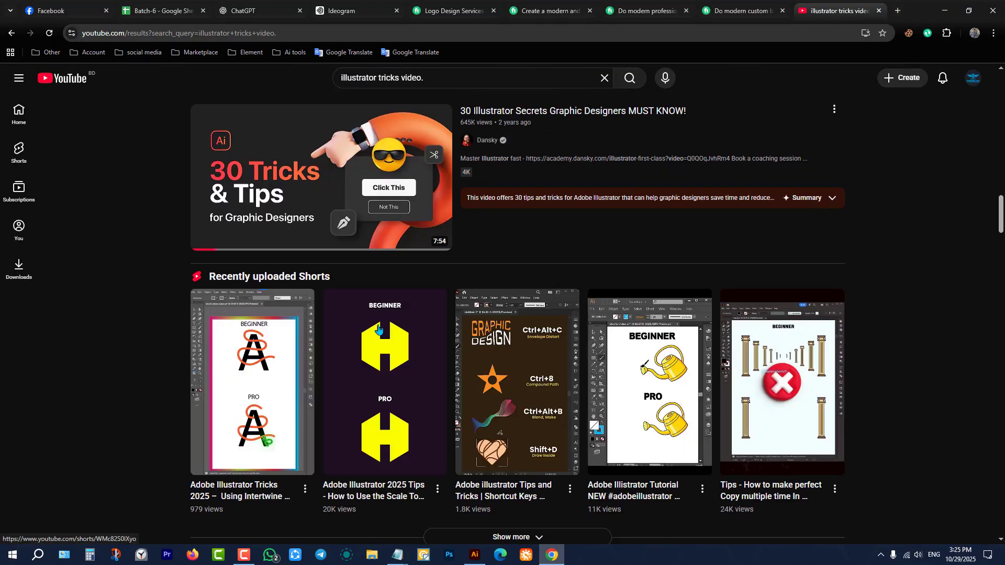
pyautogui.scroll(-6, 378, 328)
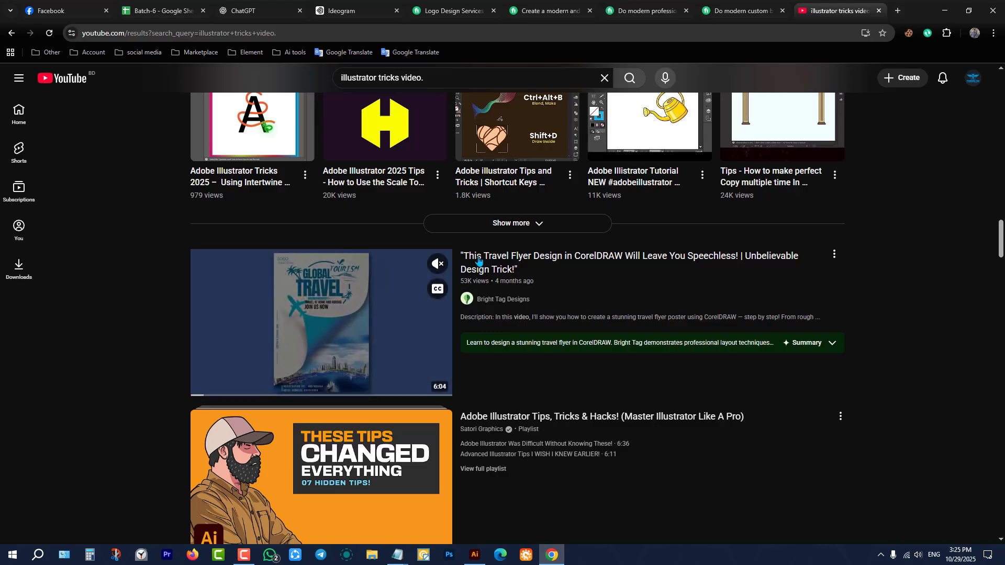
pyautogui.scroll(-9, 487, 262)
pyautogui.scroll(3, 516, 262)
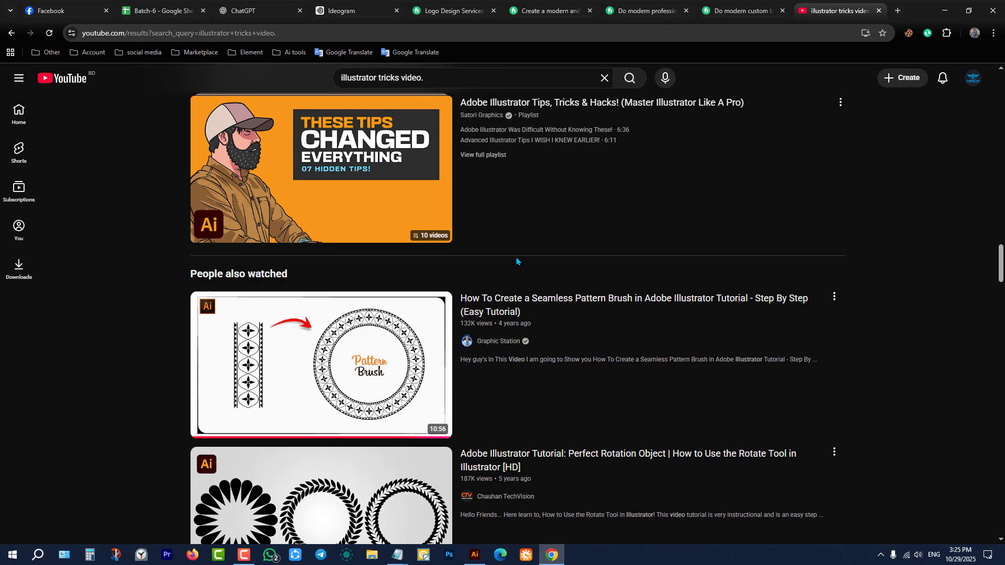
pyautogui.scroll(-11, 539, 293)
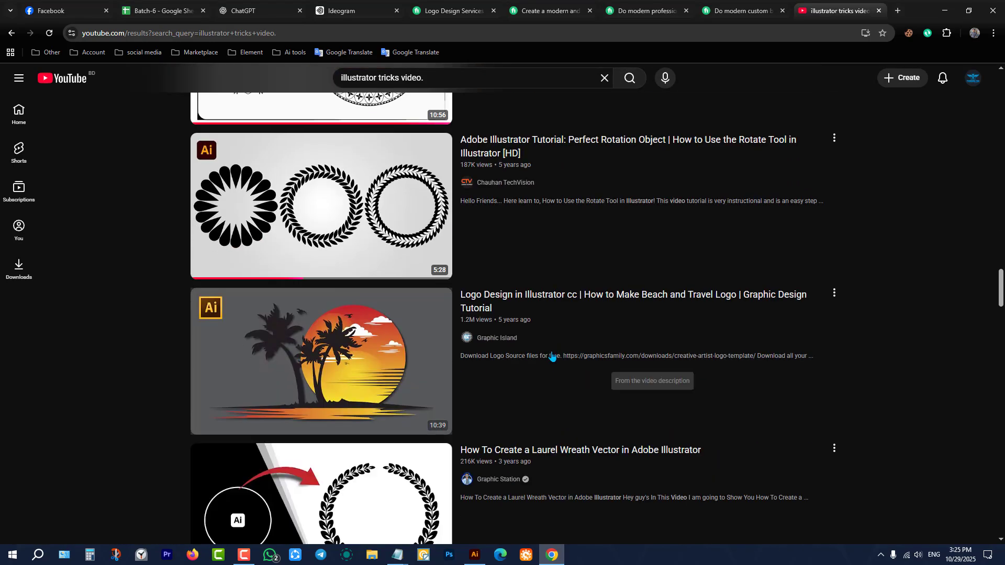
pyautogui.scroll(-17, 551, 348)
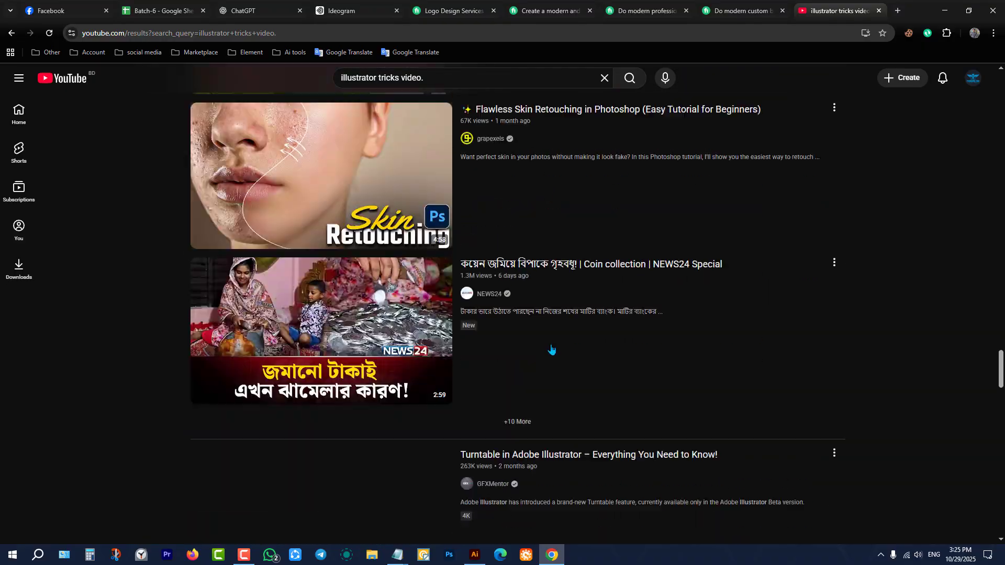
pyautogui.scroll(-7, 551, 349)
pyautogui.scroll(-9, 552, 349)
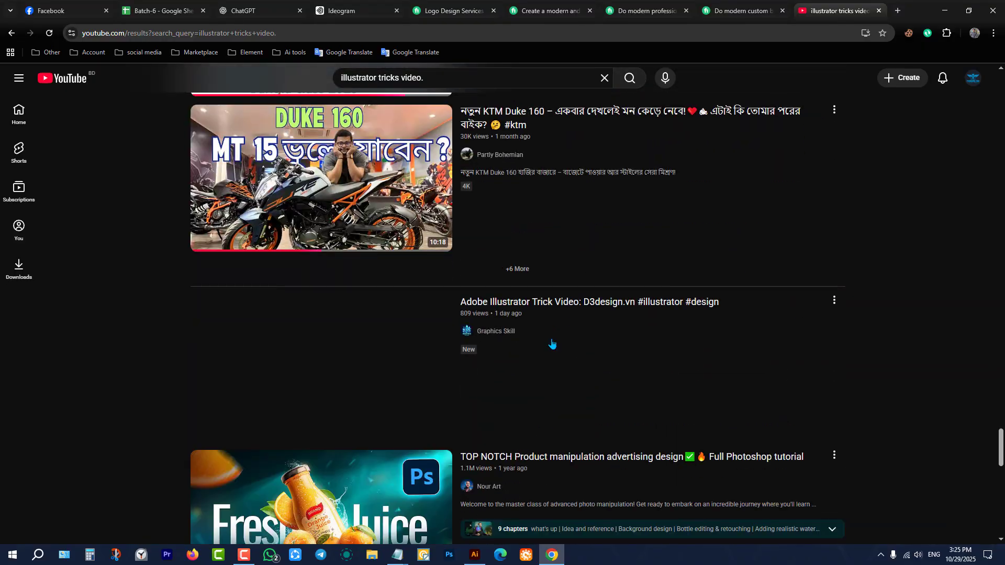
pyautogui.scroll(6, 552, 343)
pyautogui.scroll(20, 551, 344)
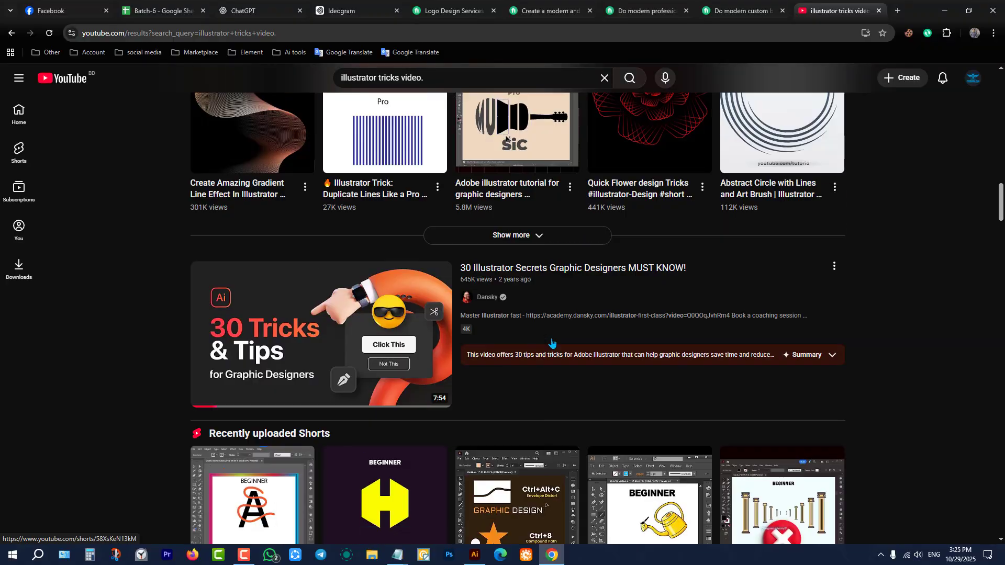
pyautogui.scroll(-6, 551, 343)
pyautogui.scroll(15, 551, 343)
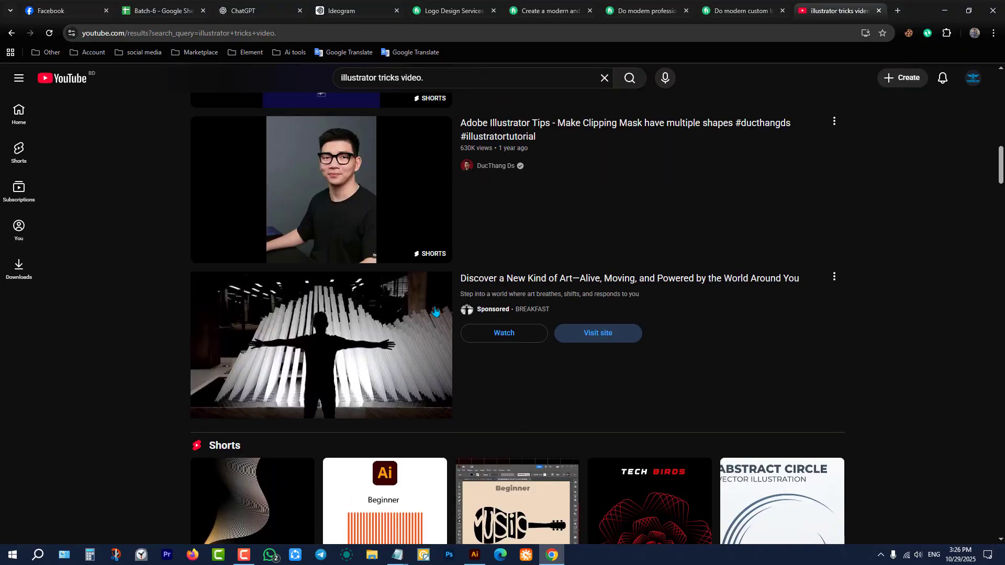
pyautogui.scroll(12, 432, 308)
pyautogui.scroll(-12, 432, 308)
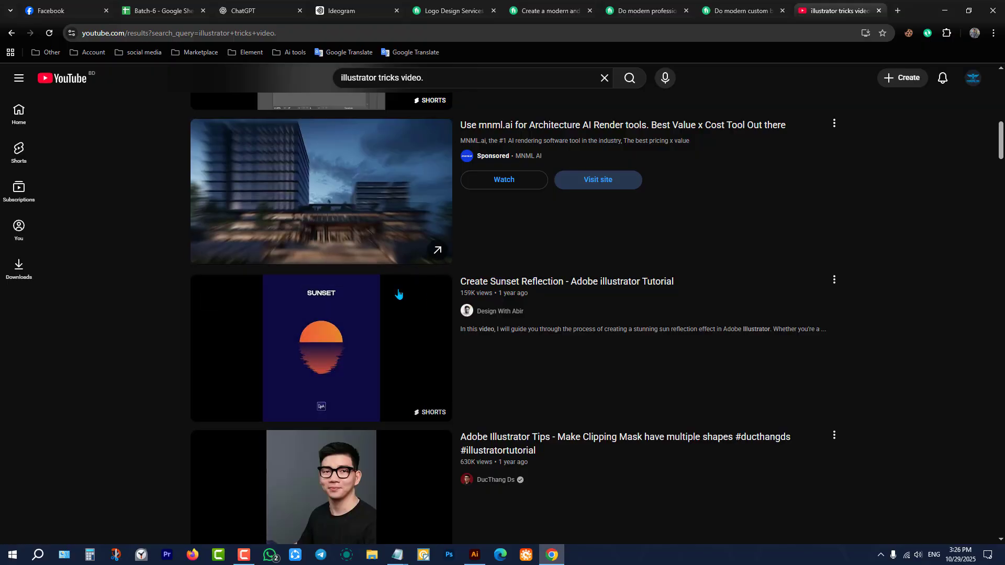
pyautogui.scroll(-12, 398, 293)
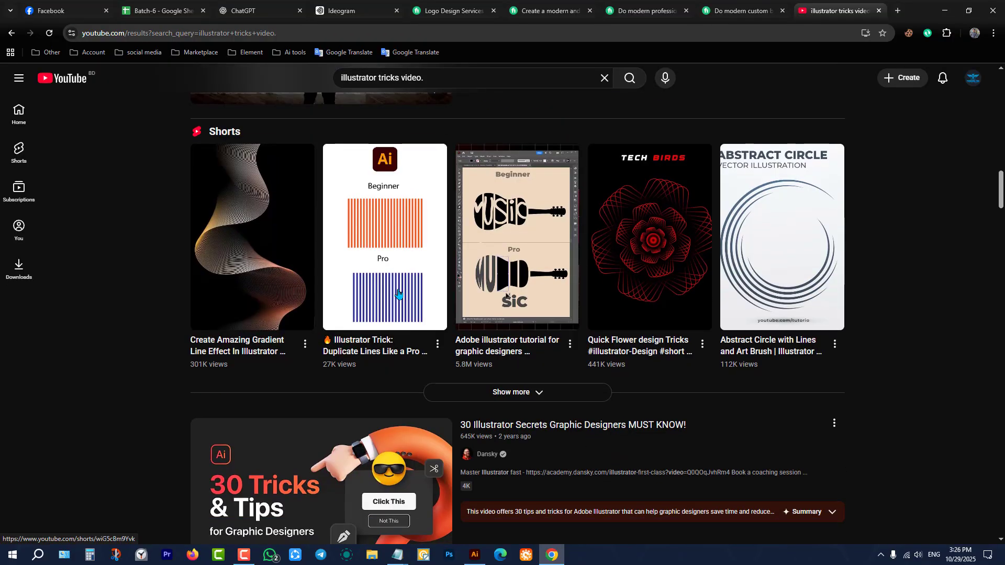
pyautogui.scroll(-3, 397, 294)
pyautogui.scroll(-9, 397, 262)
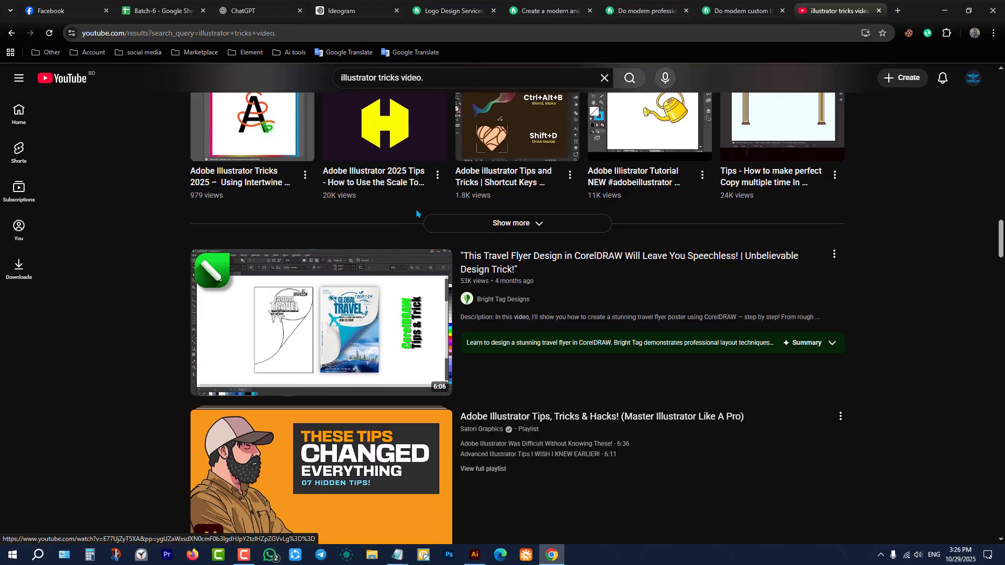
# Search YouTube for "illustrator tricks video playlist" by extending the current search query.
pyautogui.click(456, 83)
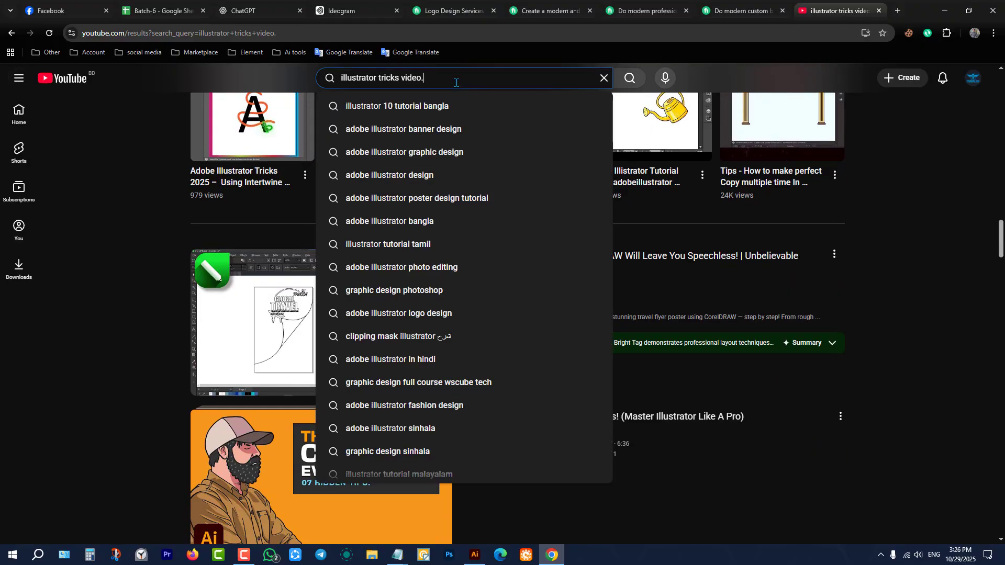
pyautogui.write('pla')
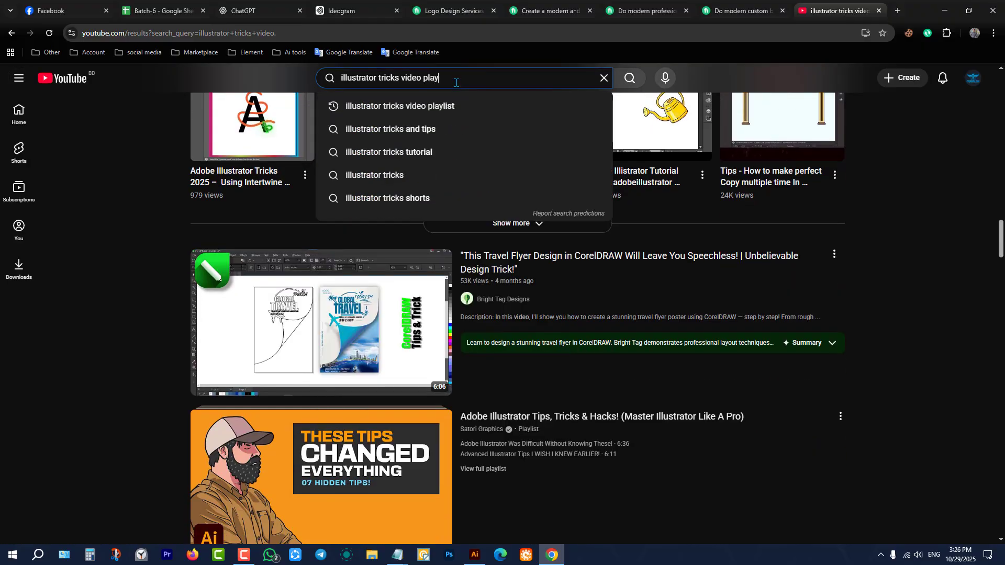
pyautogui.write('y')
pyautogui.click(458, 106)
# Open the "Adobe Illustrator Tips and Tricks - Satori Graphics" playlist from the results and pause its first video.
pyautogui.scroll(-5, 480, 211)
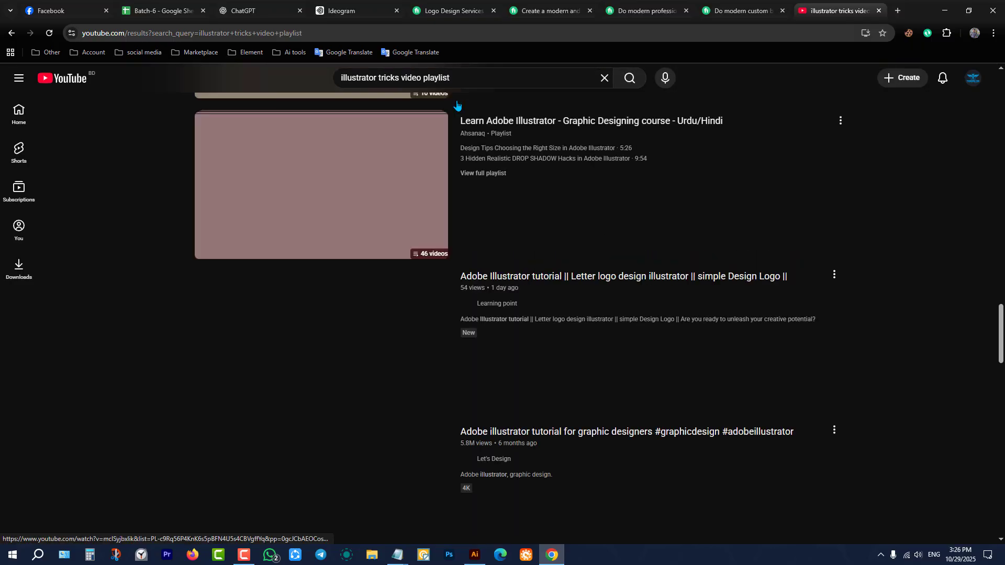
pyautogui.scroll(10, 455, 241)
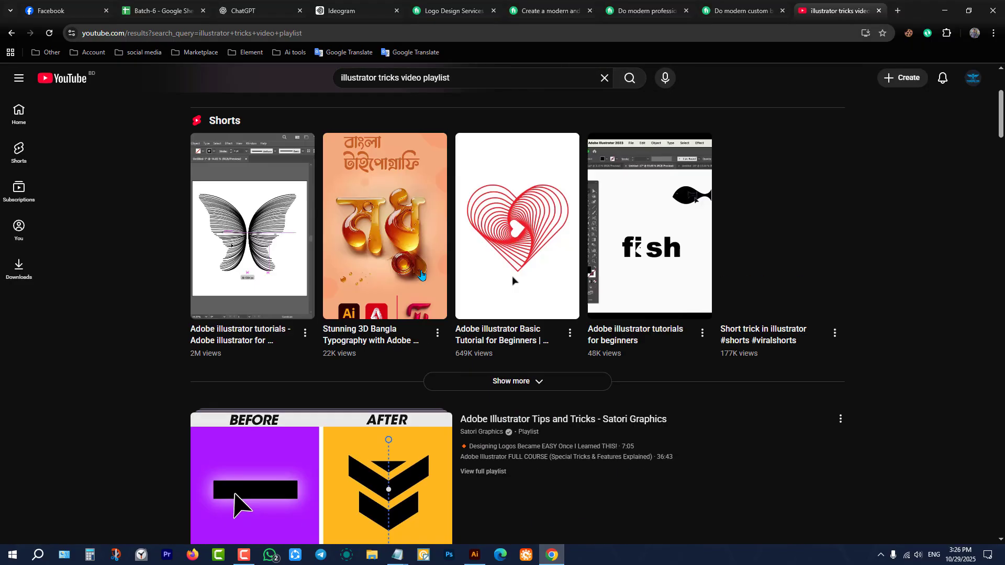
pyautogui.scroll(9, 512, 455)
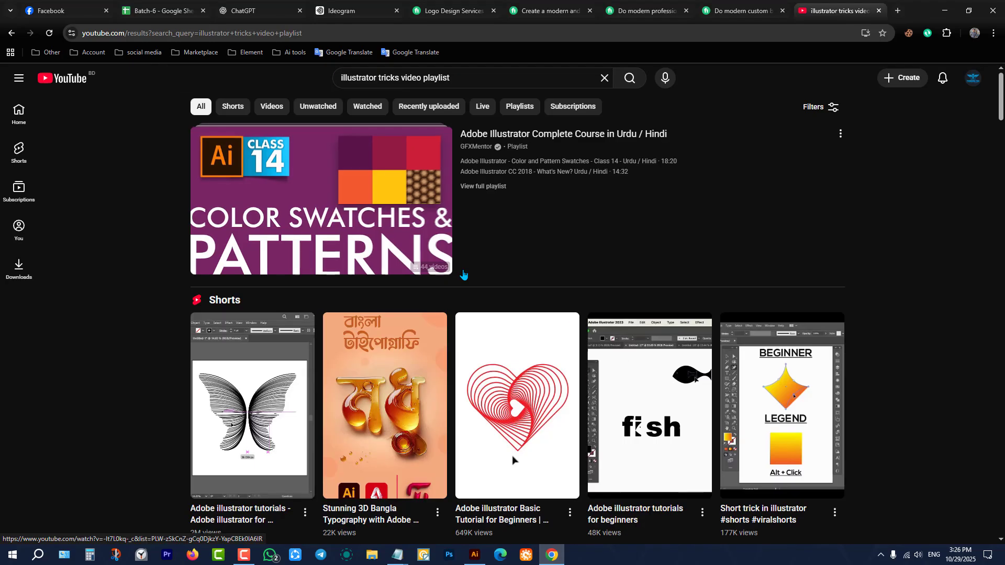
pyautogui.scroll(-9, 512, 455)
pyautogui.scroll(3, 233, 334)
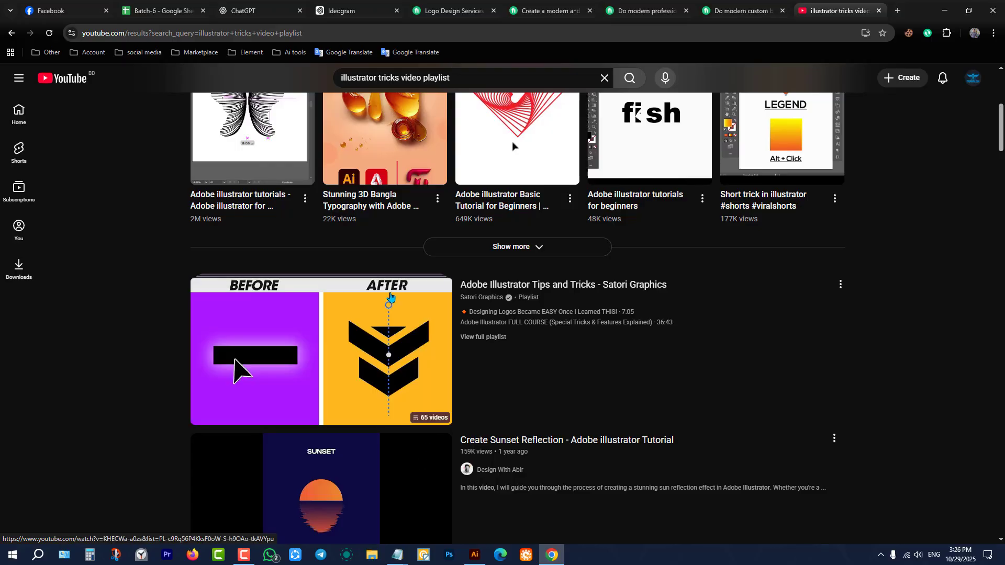
pyautogui.click(321, 356)
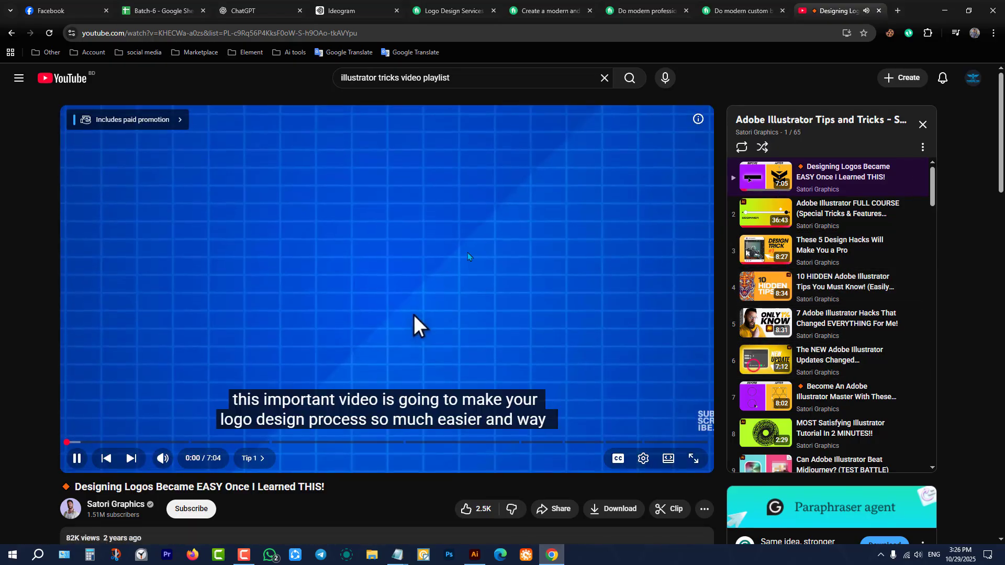
pyautogui.click(469, 252)
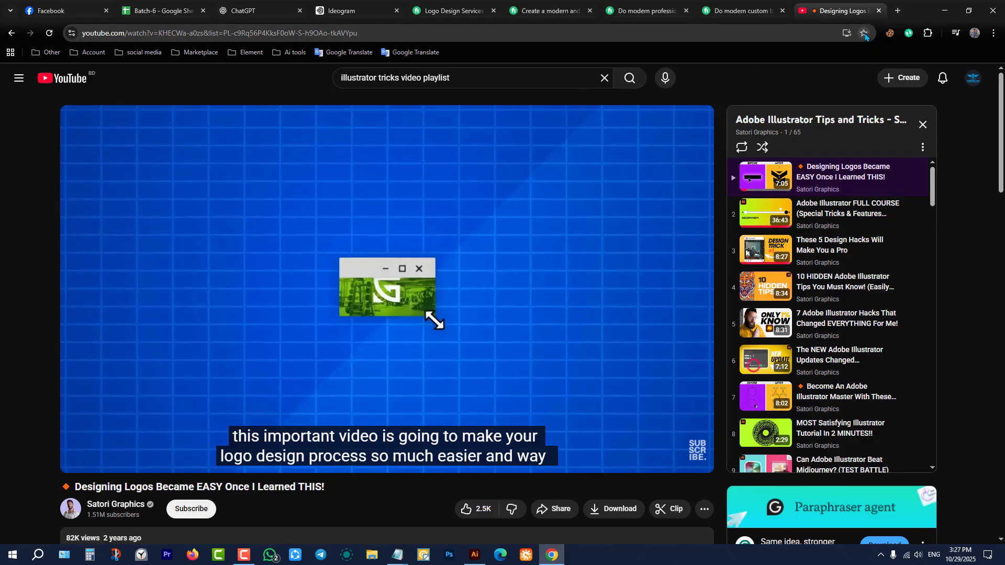
# Bookmark the playlist's video page in the browser and skip ahead through the paused video to preview its content.
pyautogui.click(864, 34)
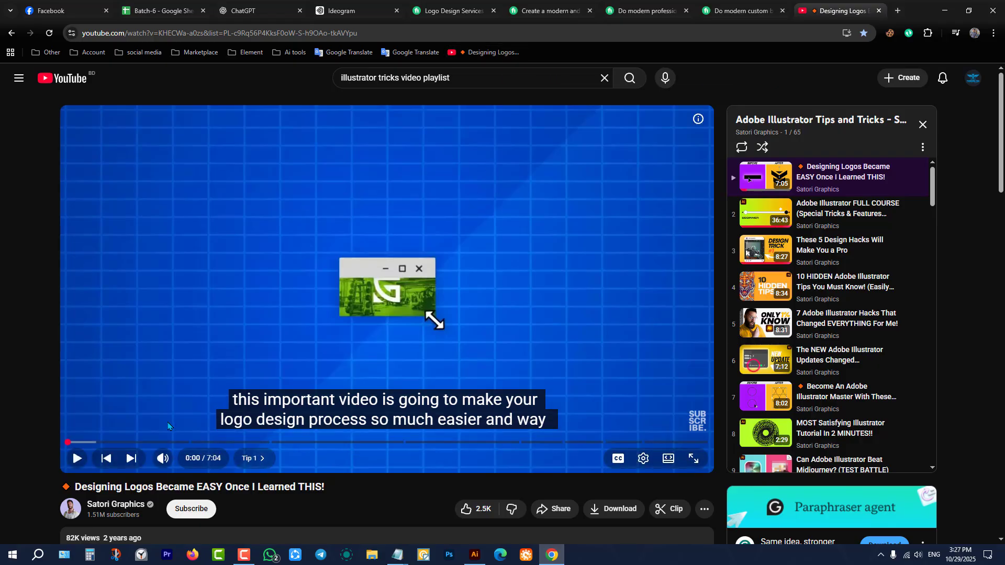
pyautogui.moveTo(166, 439); pyautogui.dragTo(285, 446)
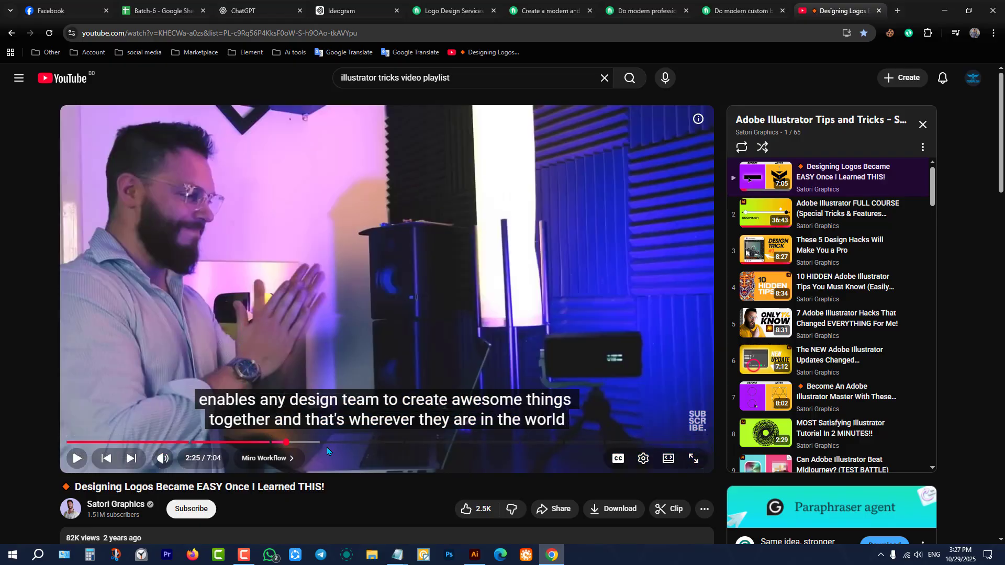
pyautogui.moveTo(347, 441); pyautogui.dragTo(651, 443)
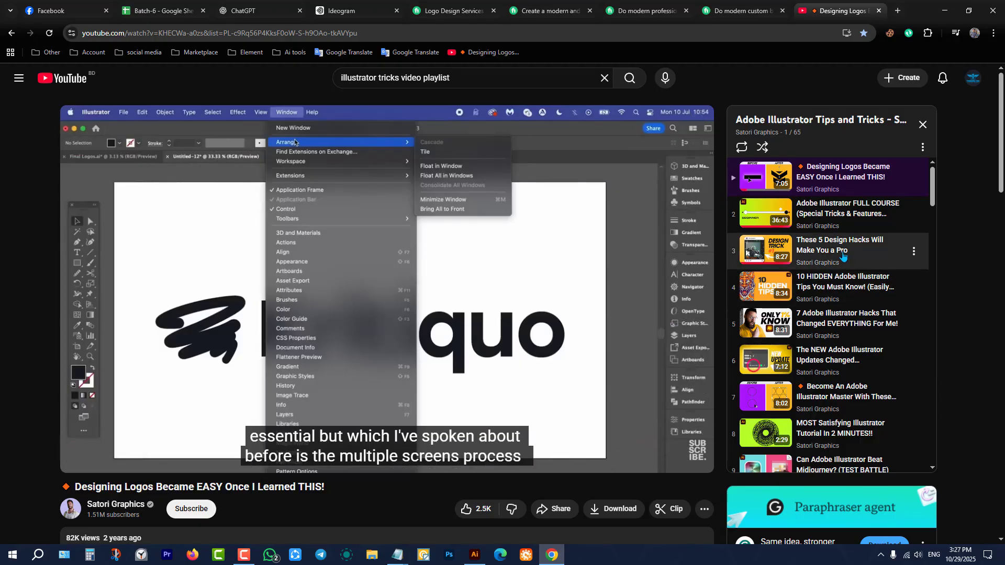
# Look through the full video list of the Satori Graphics playlist, from the first entries to the end.
pyautogui.scroll(-5, 832, 356)
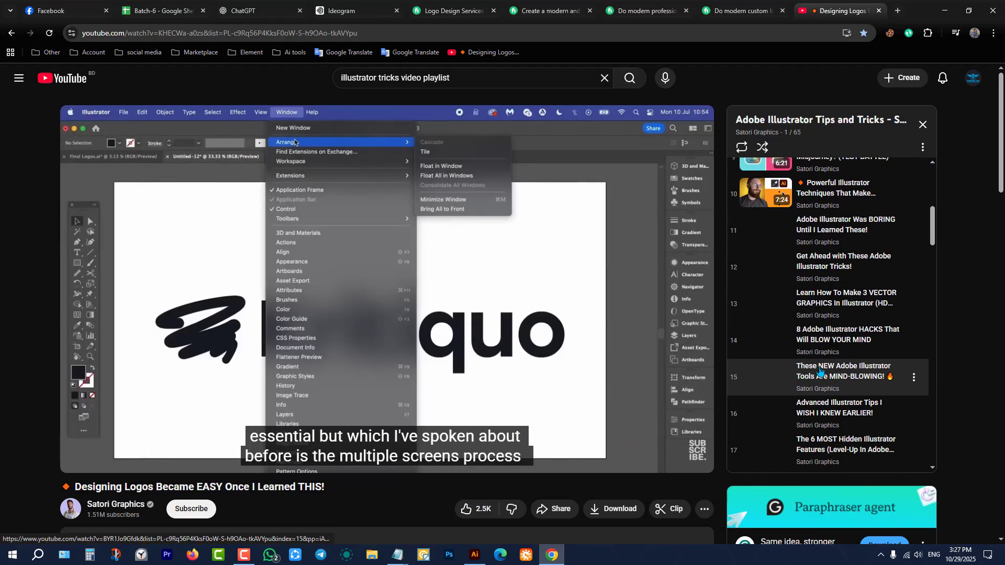
pyautogui.scroll(-3, 822, 320)
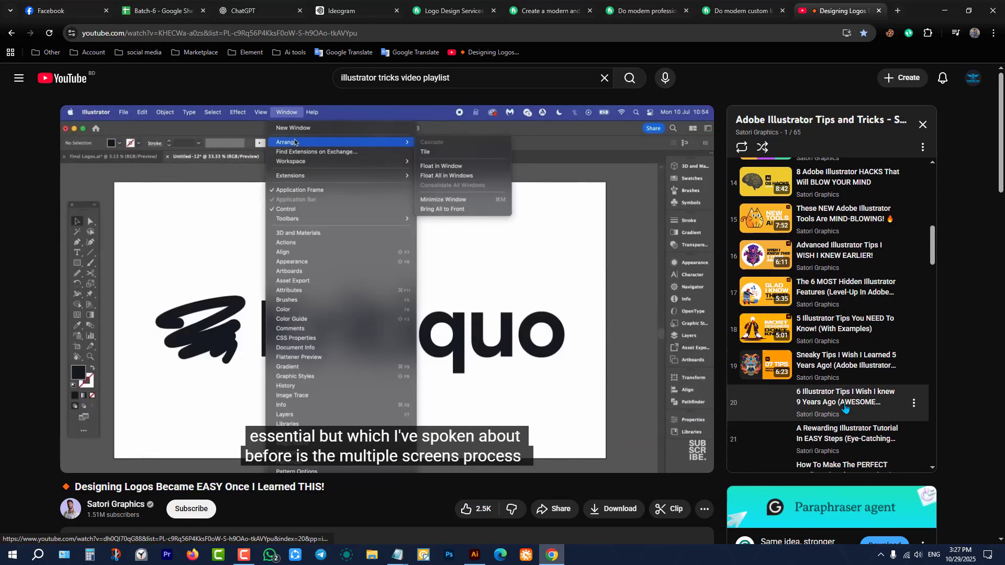
pyautogui.scroll(-5, 848, 309)
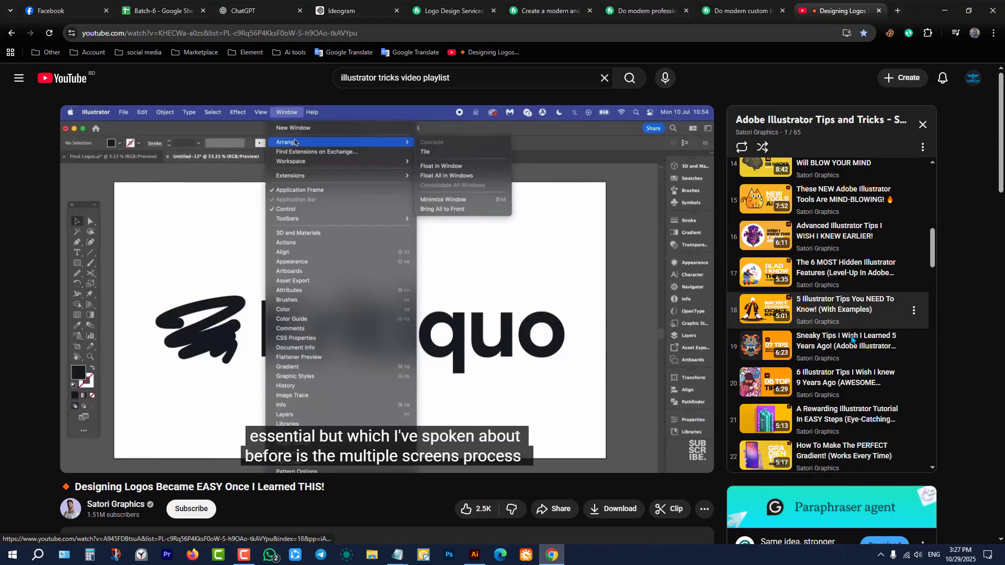
pyautogui.scroll(-3, 852, 340)
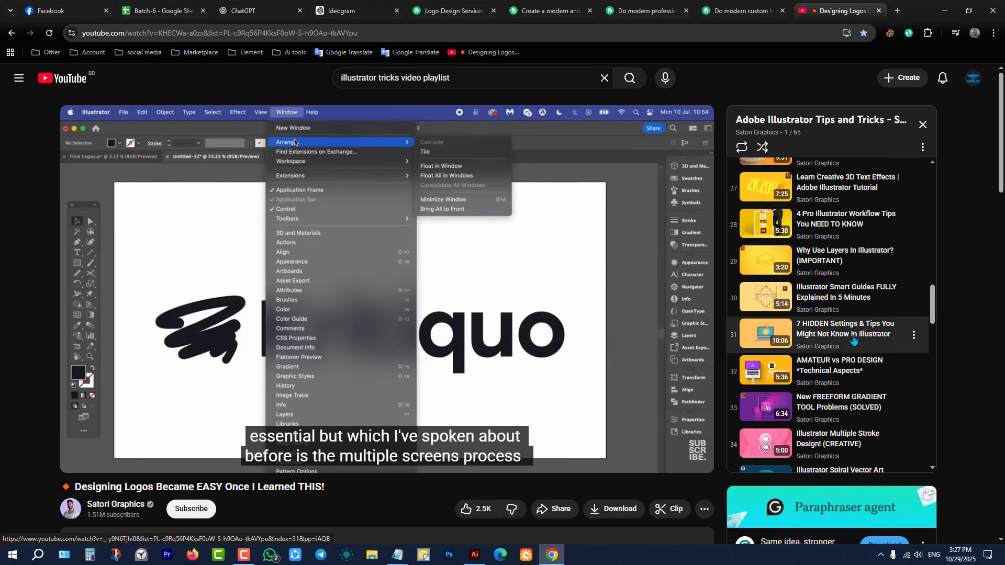
pyautogui.scroll(-6, 827, 319)
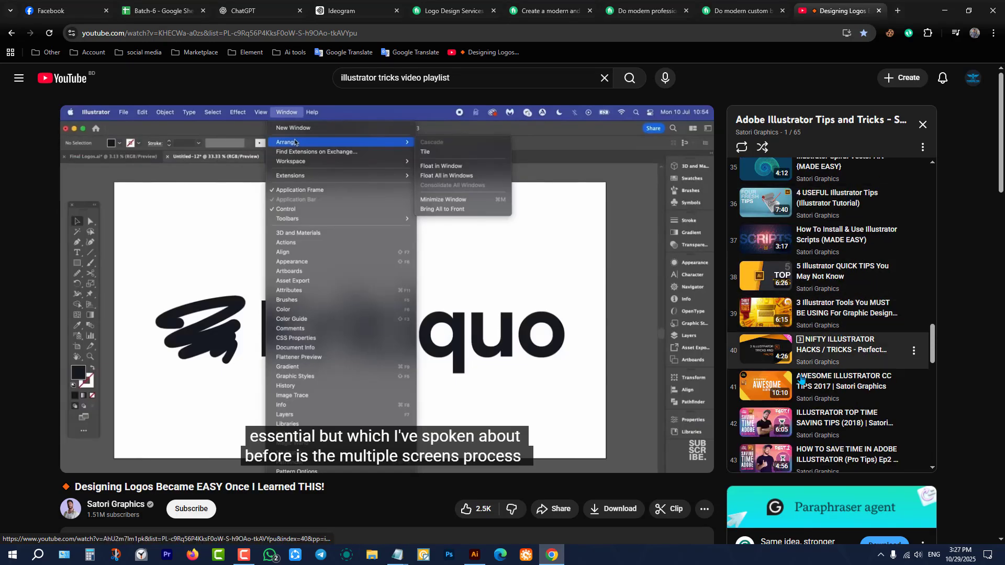
pyautogui.scroll(-3, 838, 324)
pyautogui.scroll(-9, 821, 261)
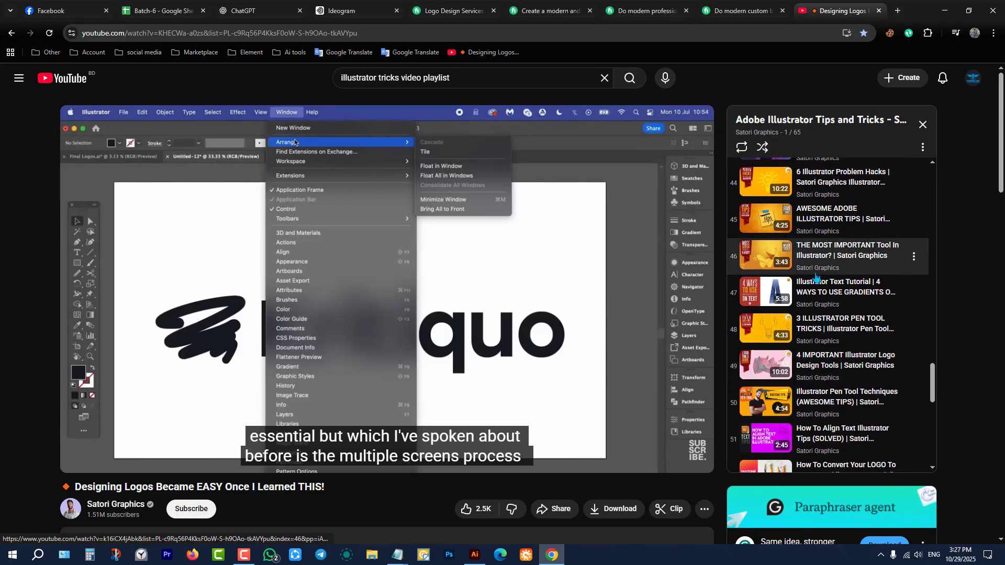
pyautogui.scroll(-5, 827, 361)
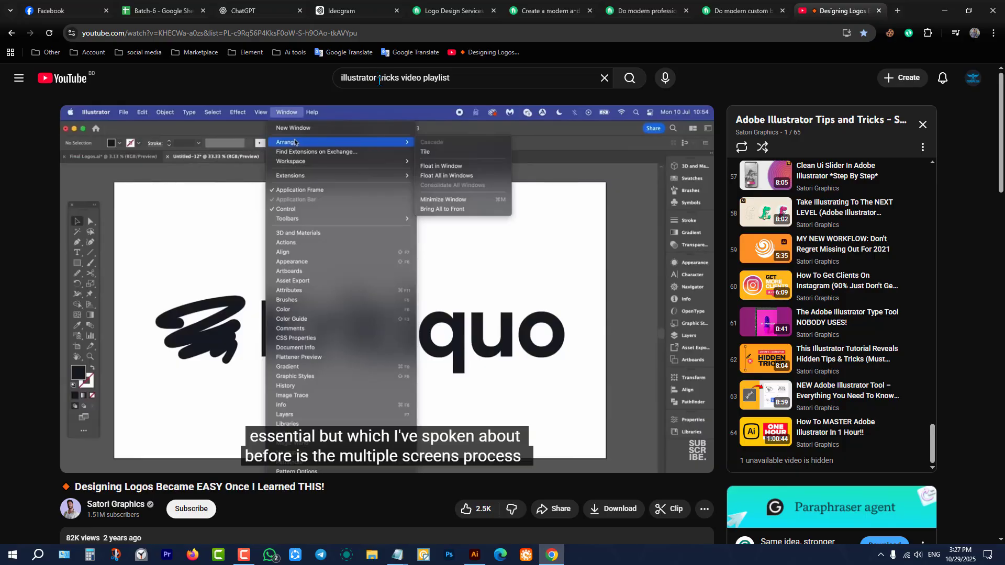
# Search YouTube for "logo design illustrator tricks" using the suggested query.
pyautogui.click(342, 77)
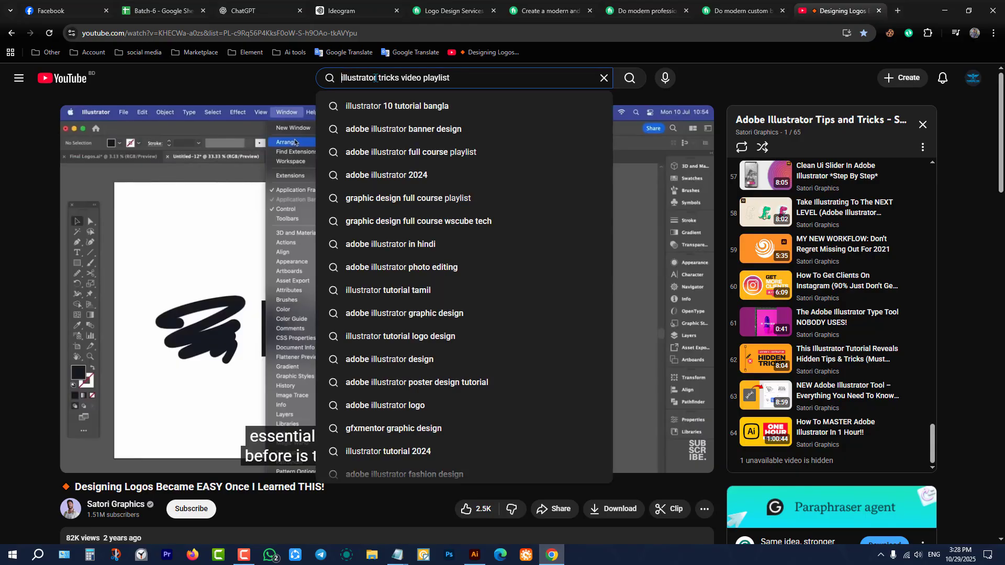
pyautogui.write('logo')
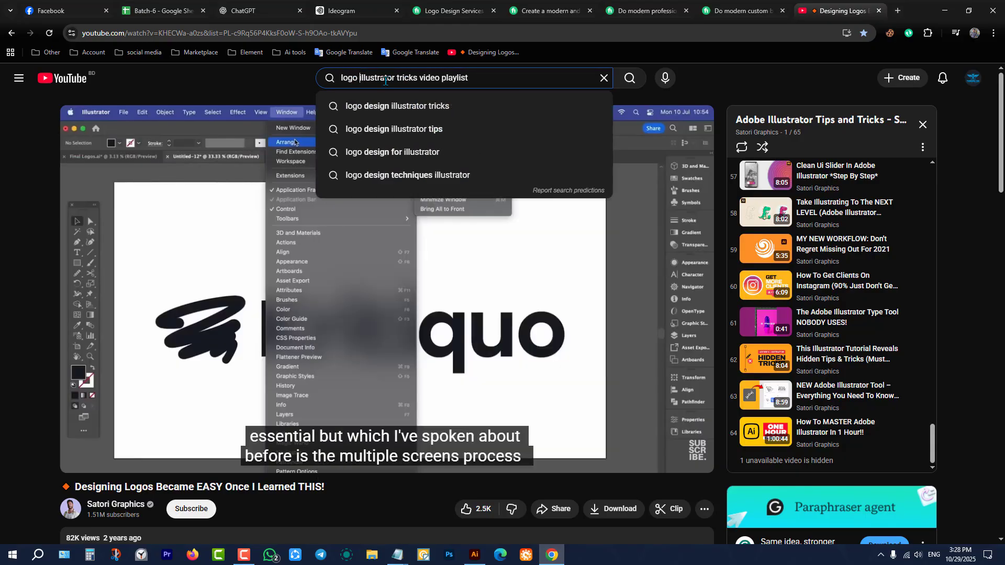
pyautogui.click(418, 104)
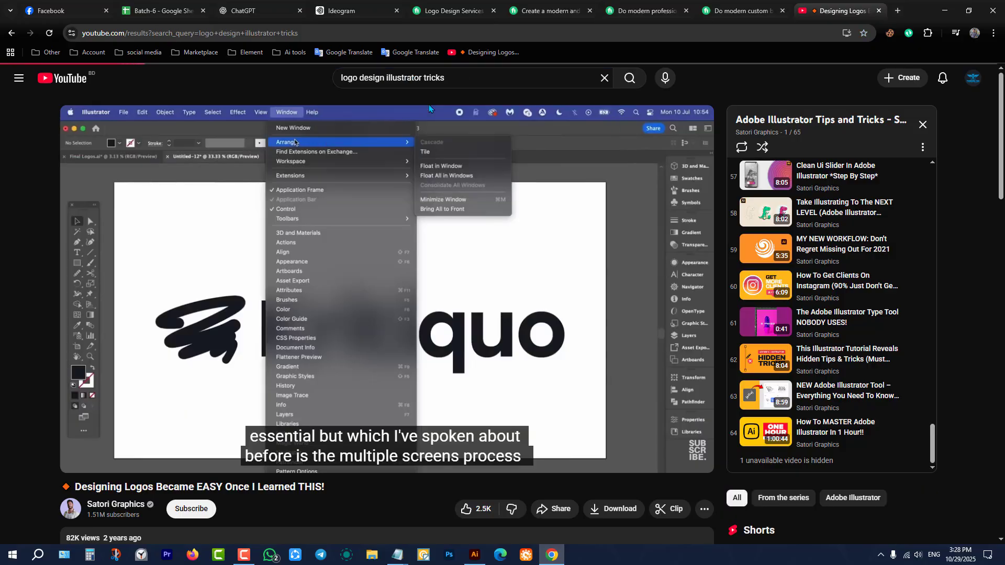
# Close the mini player and browse the logo design search results for Shorts and full-length Illustrator tutorials.
pyautogui.scroll(-9, 575, 304)
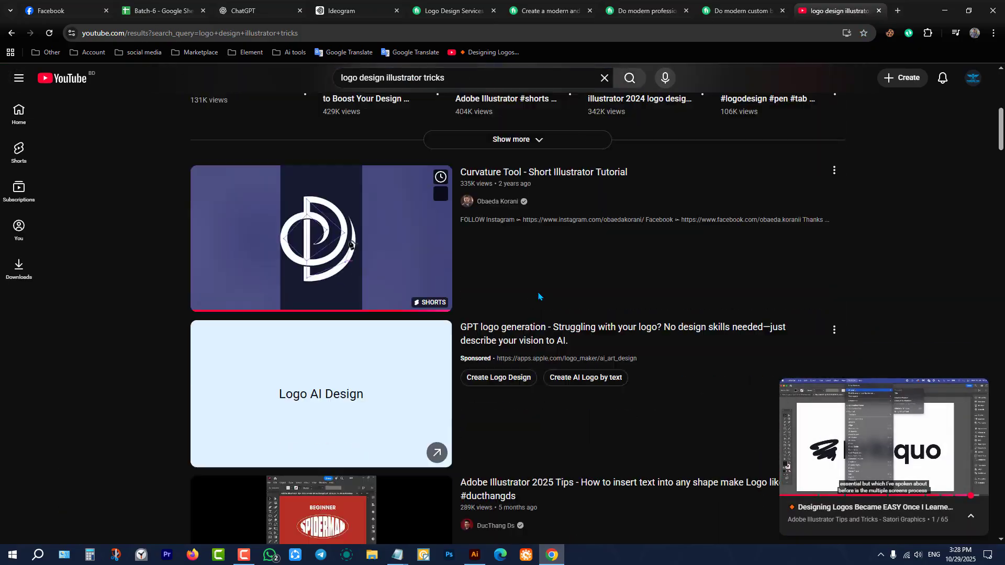
pyautogui.click(983, 393)
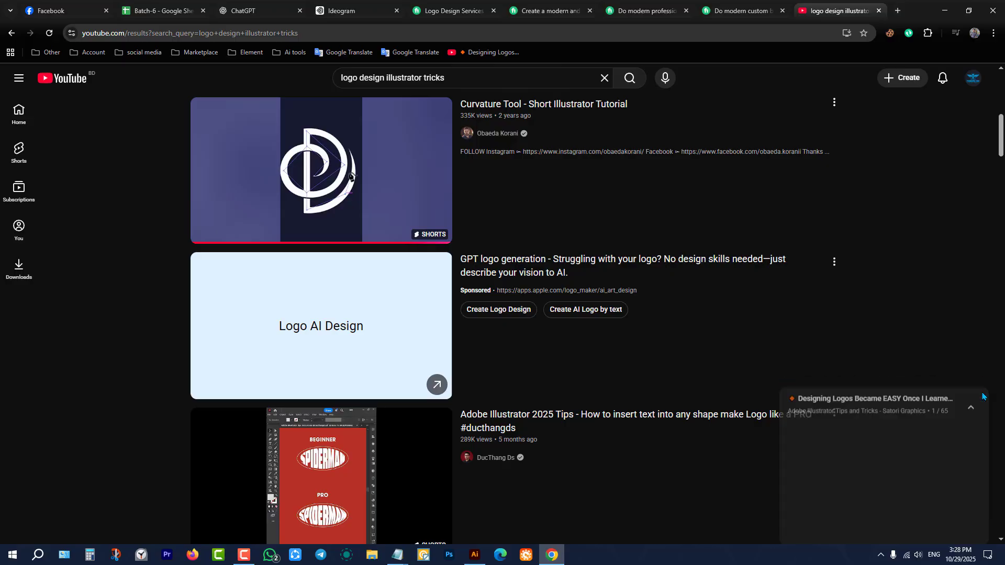
pyautogui.scroll(-2, 527, 257)
pyautogui.scroll(-17, 527, 256)
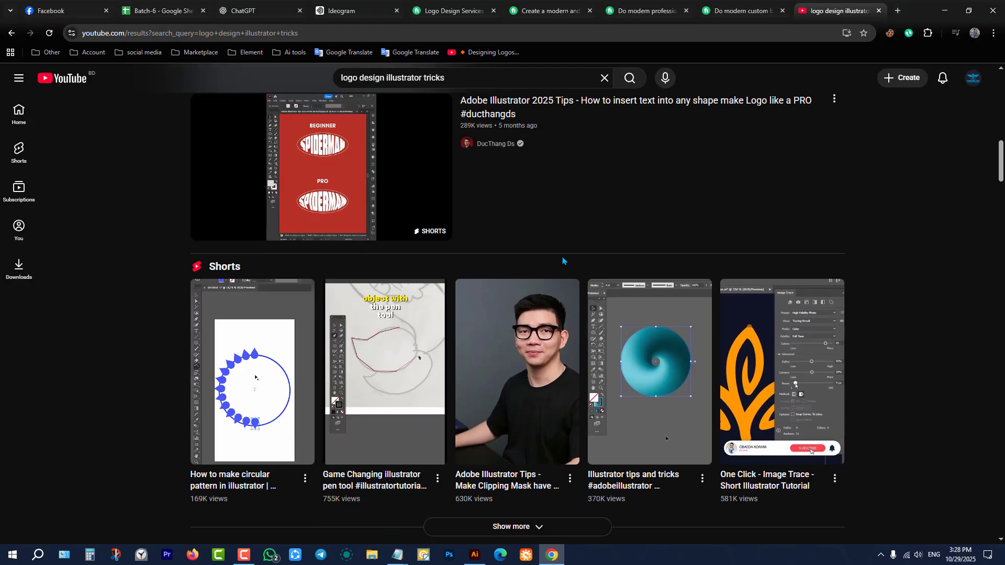
pyautogui.scroll(-20, 579, 271)
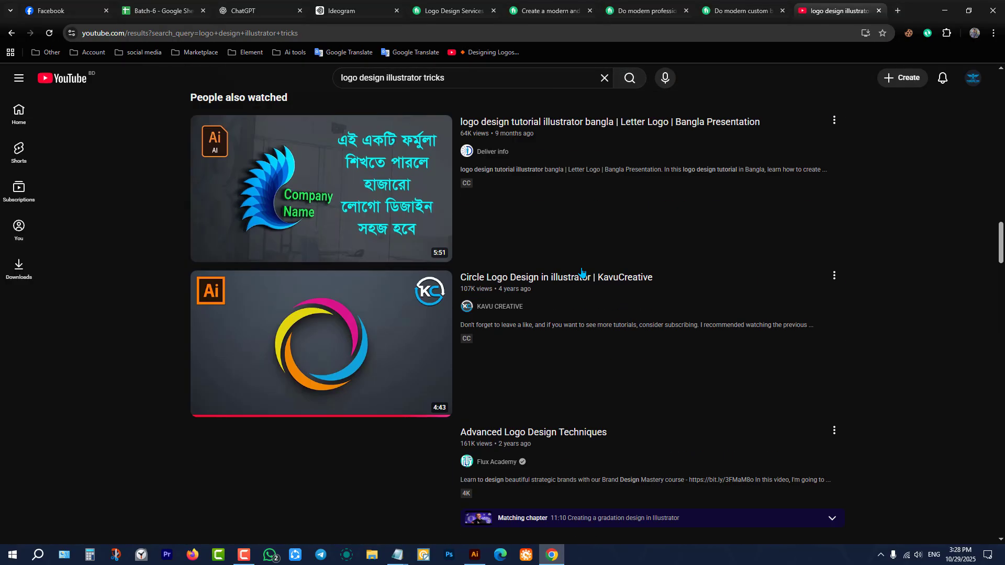
pyautogui.scroll(8, 579, 272)
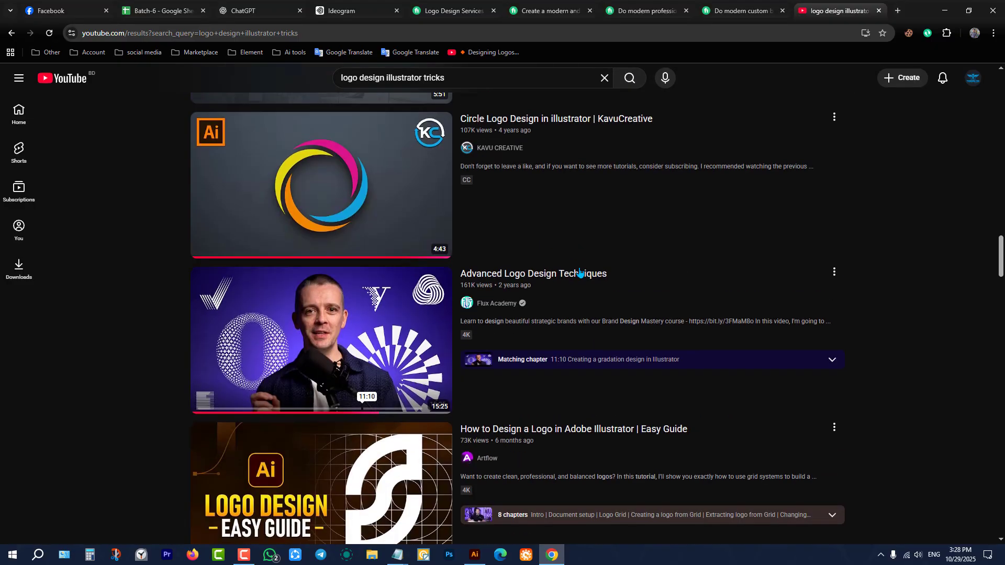
# Extend the YouTube search query to "logo design illustrator tricks play".
pyautogui.click(470, 78)
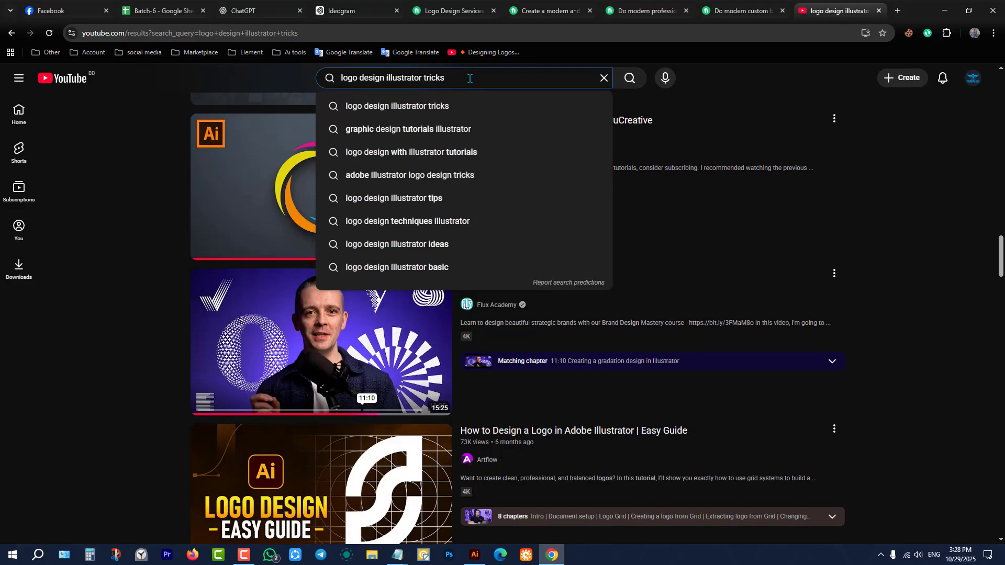
pyautogui.write('play')
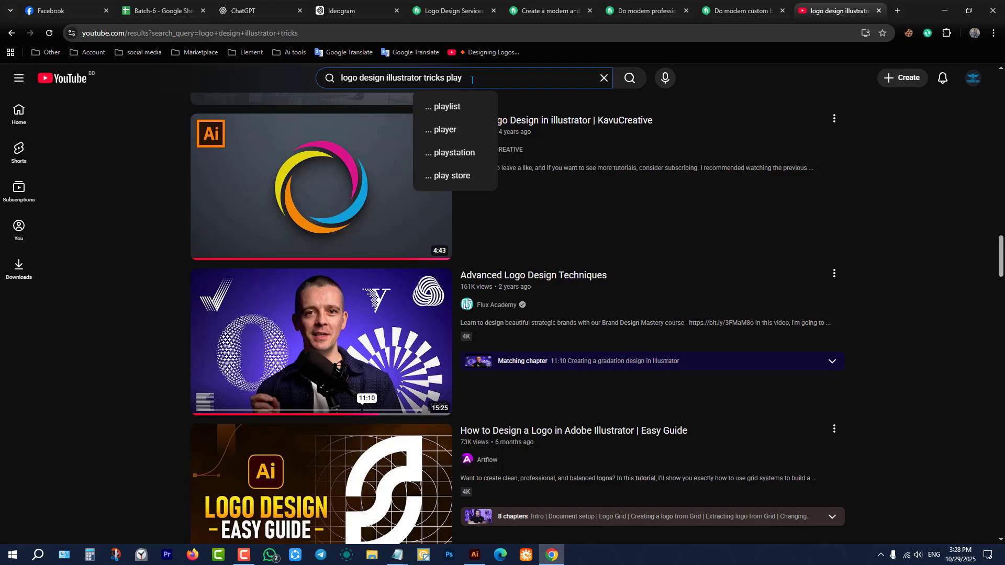
# Search YouTube for "logo design illustrator tricks playlist" and look through the results for a suitable course playlist.
pyautogui.click(476, 107)
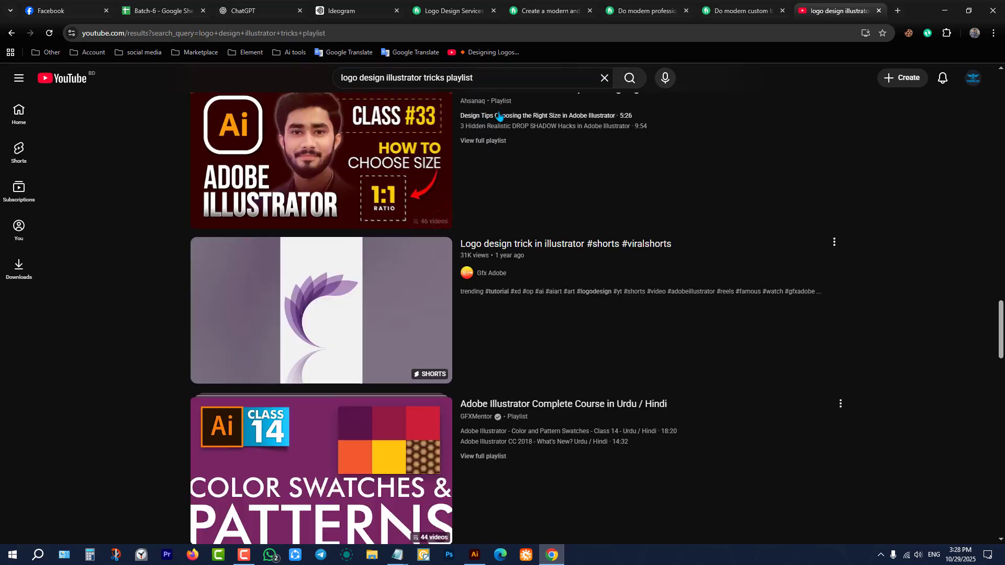
pyautogui.scroll(10, 595, 193)
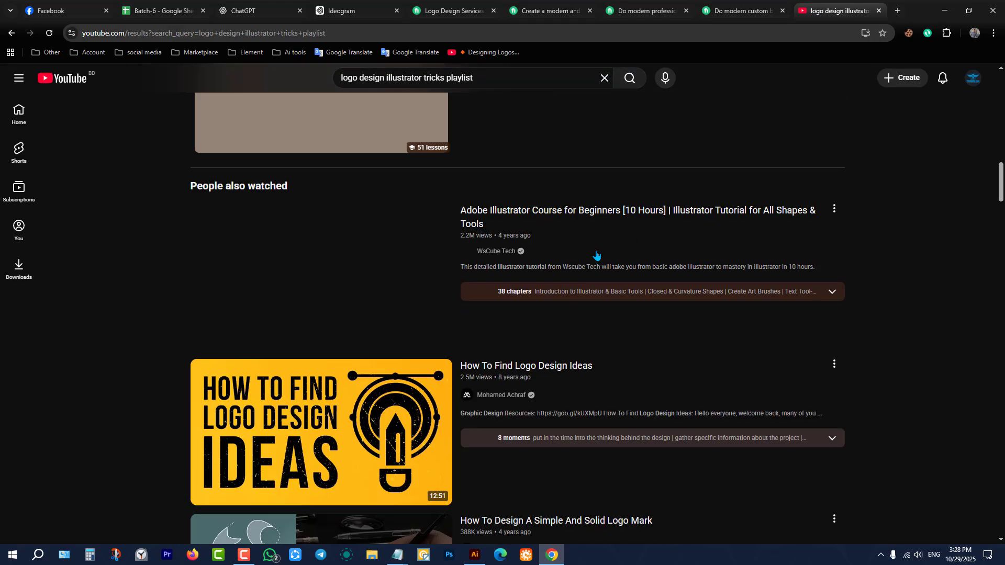
pyautogui.scroll(10, 596, 262)
pyautogui.scroll(-5, 599, 269)
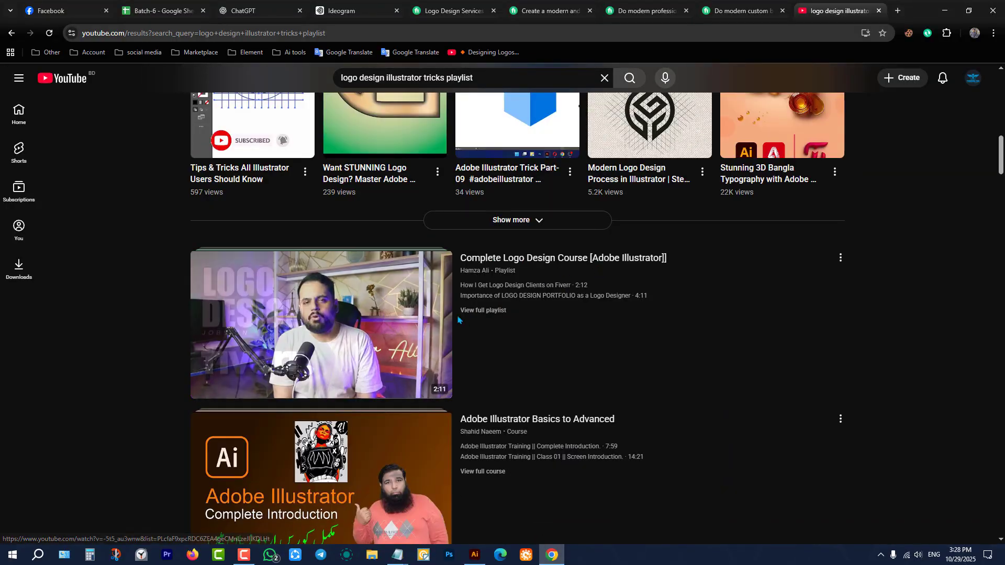
pyautogui.scroll(-5, 521, 379)
pyautogui.scroll(5, 612, 393)
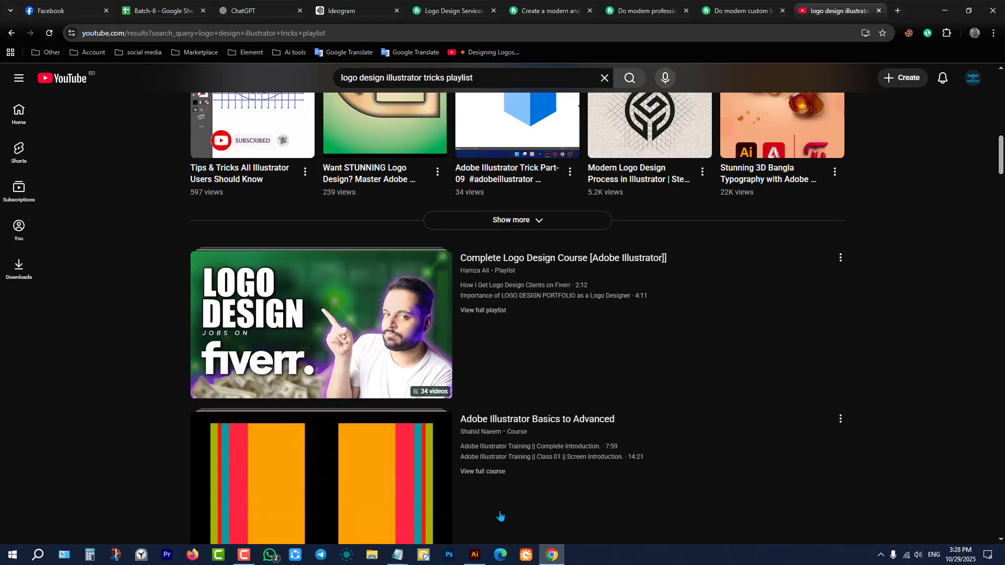
# Open the "Complete Logo Design Course [Adobe Illustrator]" playlist and skip the advert before its video.
pyautogui.moveTo(314, 353)
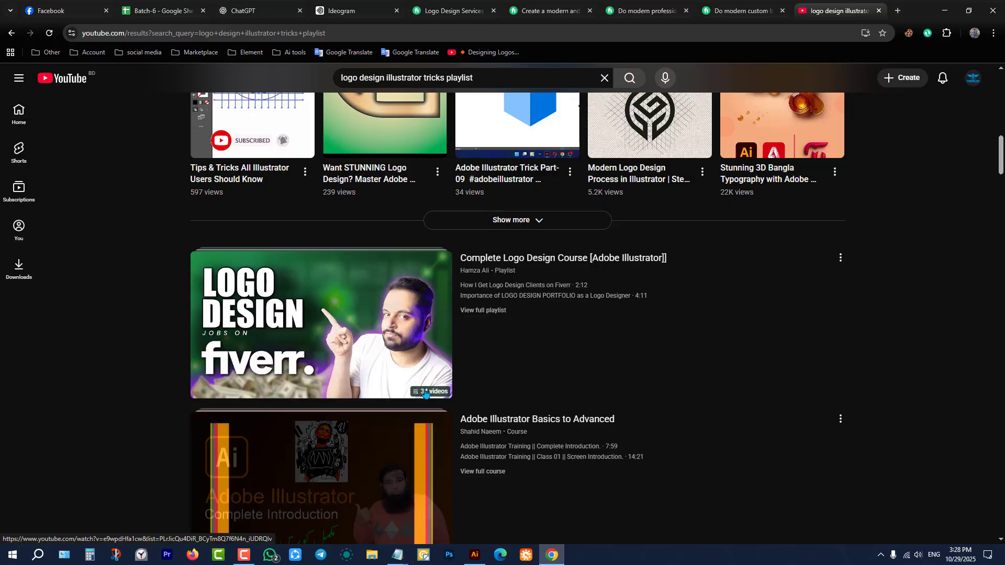
pyautogui.click(370, 335)
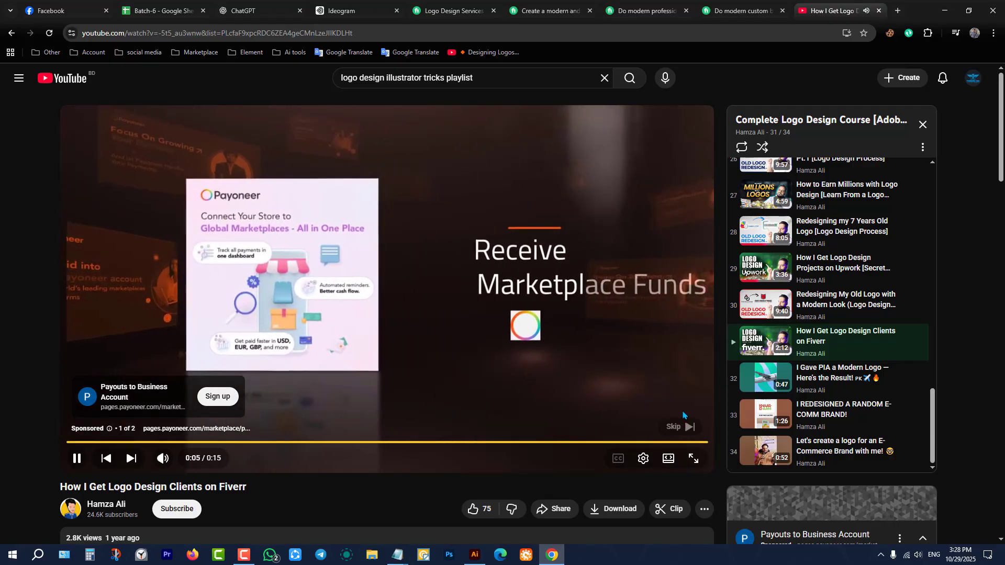
pyautogui.click(680, 419)
# Pause the "How I Get Logo Design Clients on Fiverr" video and preview several points along its timeline.
pyautogui.click(397, 442)
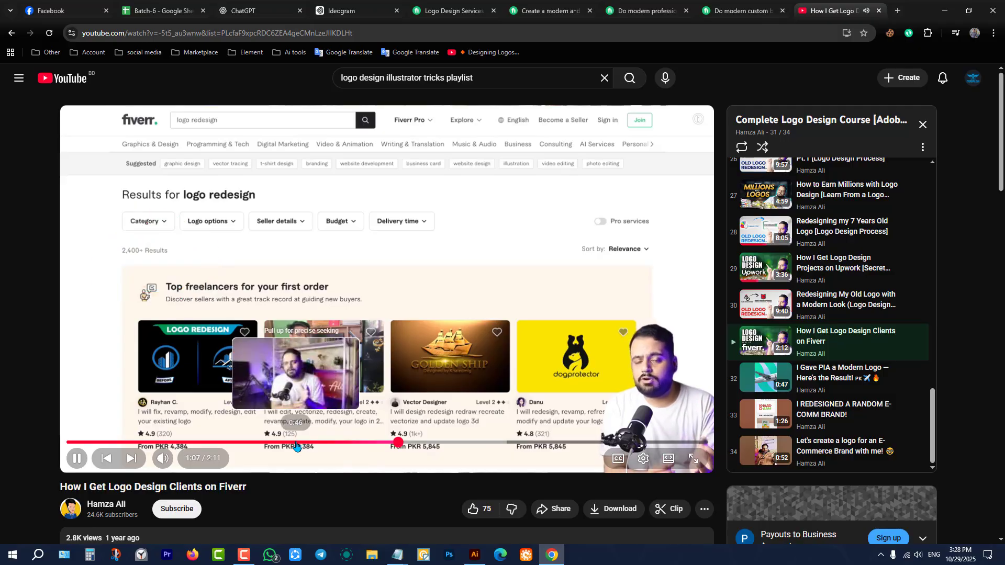
pyautogui.click(427, 298)
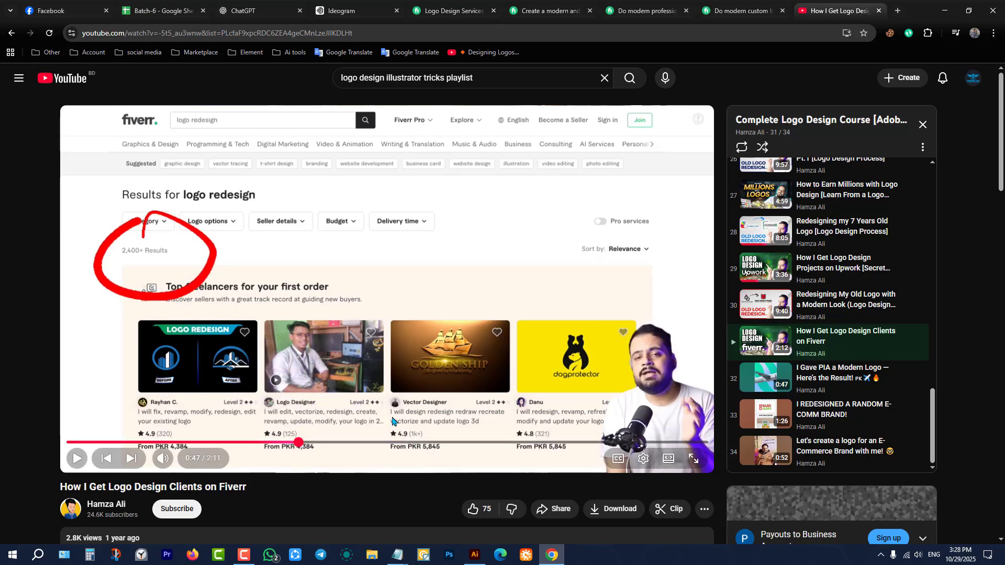
pyautogui.click(517, 442)
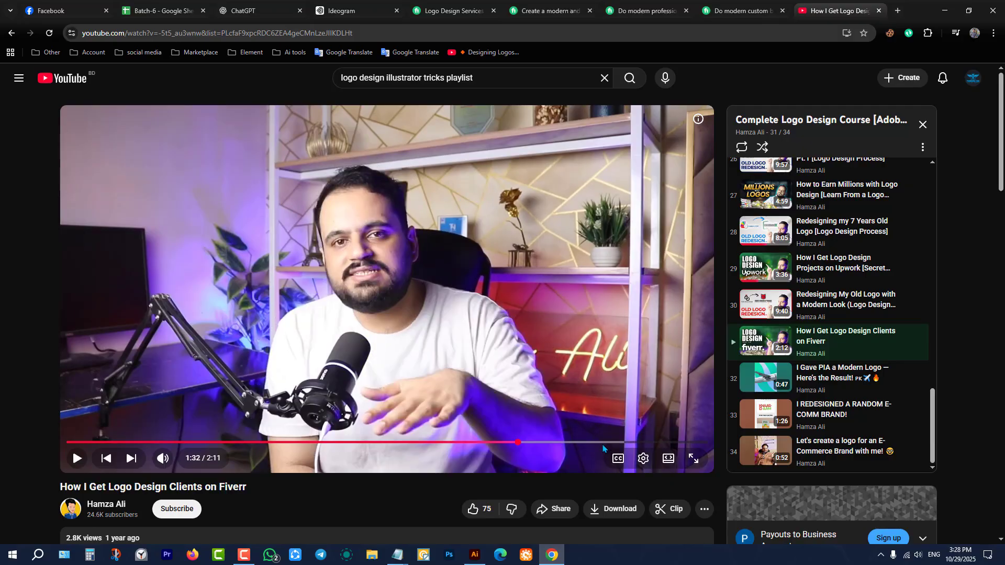
pyautogui.click(620, 442)
pyautogui.click(641, 443)
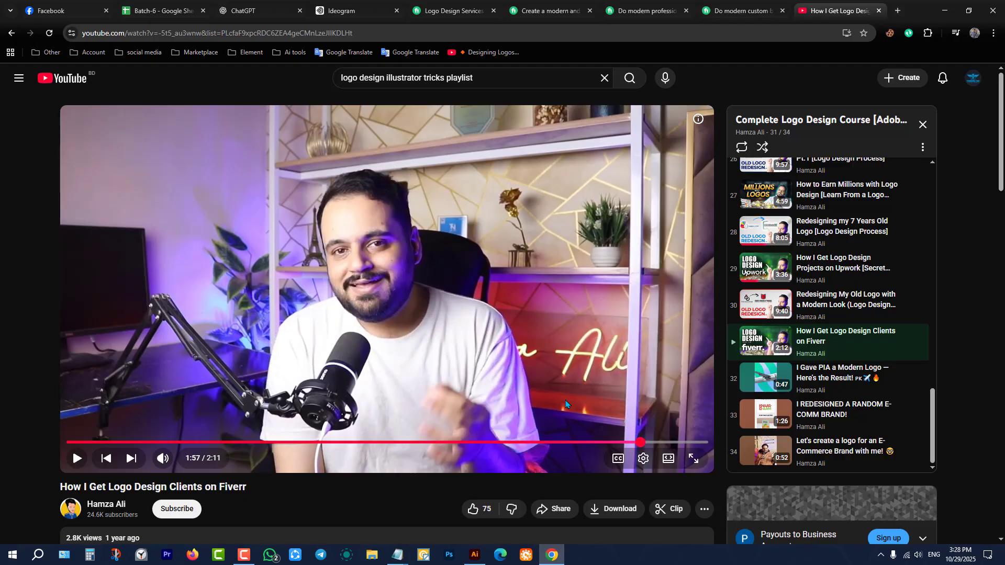
pyautogui.click(402, 442)
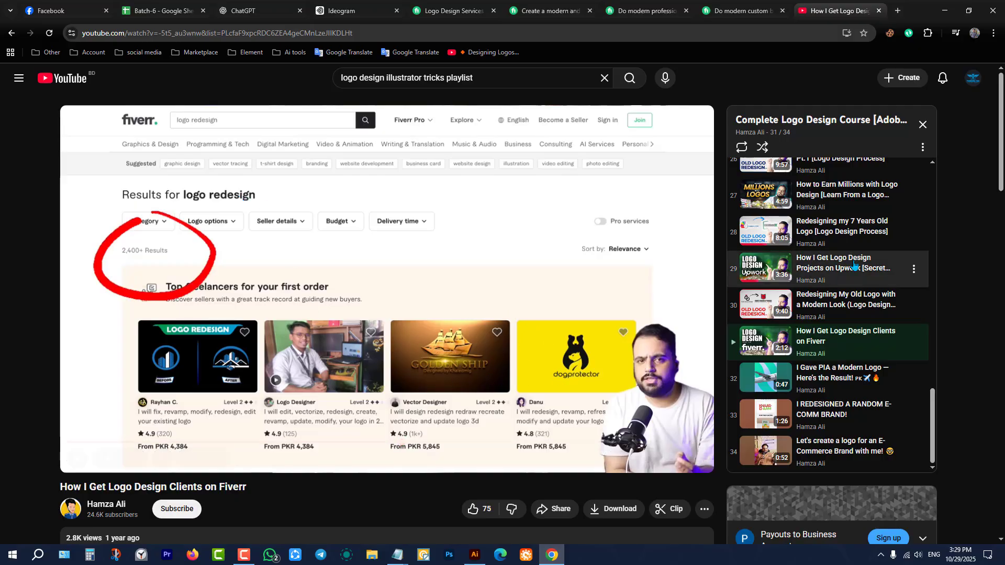
# Look through the course playlist's lessons back to the first class.
pyautogui.scroll(-5, 837, 274)
pyautogui.scroll(10, 838, 274)
pyautogui.scroll(9, 836, 275)
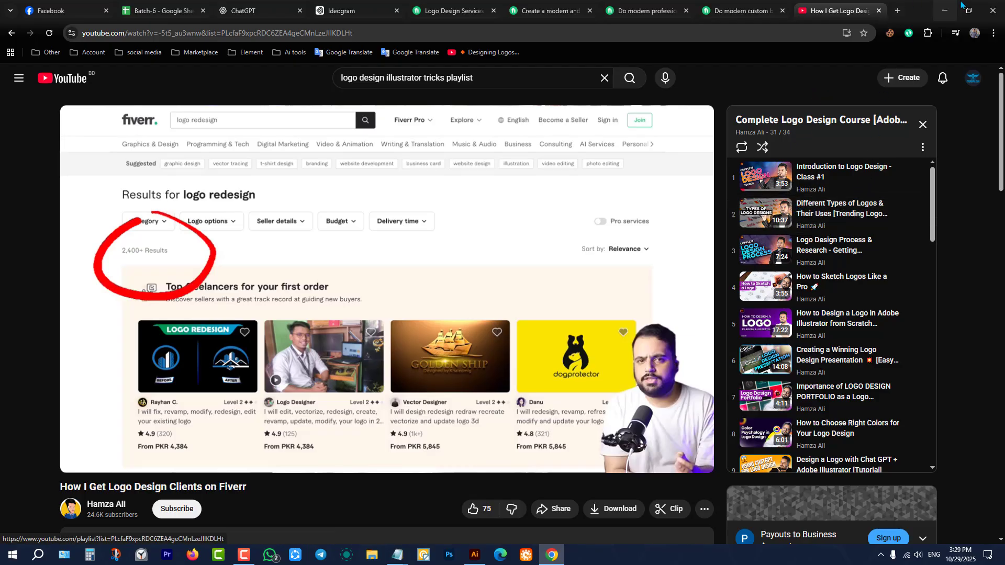
# Minimize the browser, close the Daily routine note and clear the selection on the desktop.
pyautogui.click(944, 8)
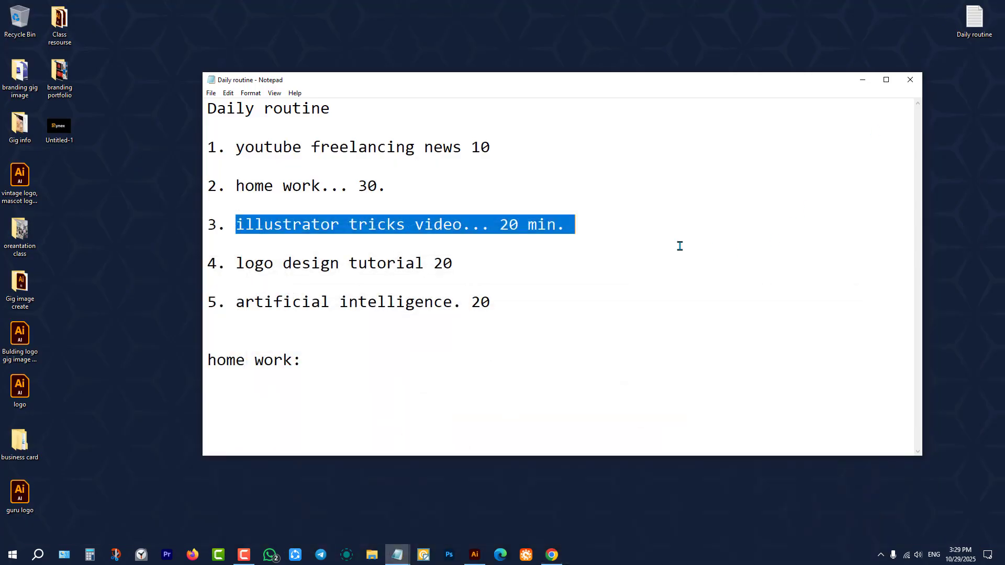
pyautogui.click(922, 80)
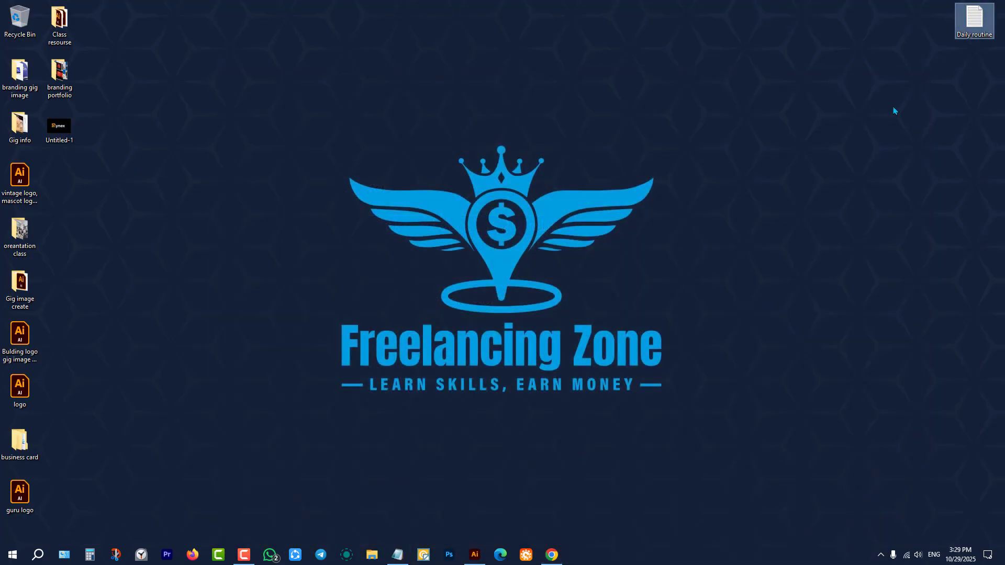
pyautogui.click(893, 110)
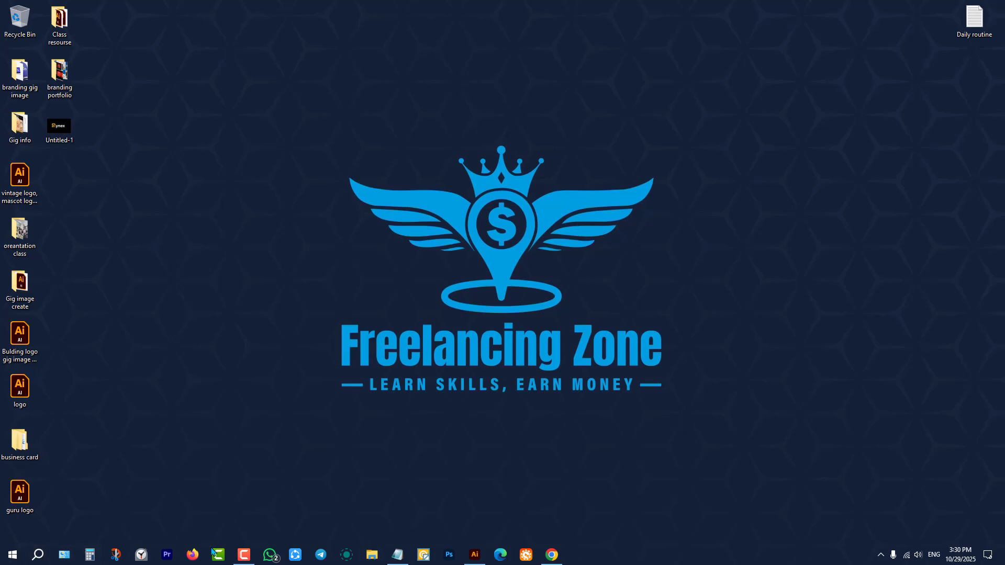
# Switch to the Clock app, resume the stopwatch, and close the app after checking it once more.
pyautogui.click(141, 554)
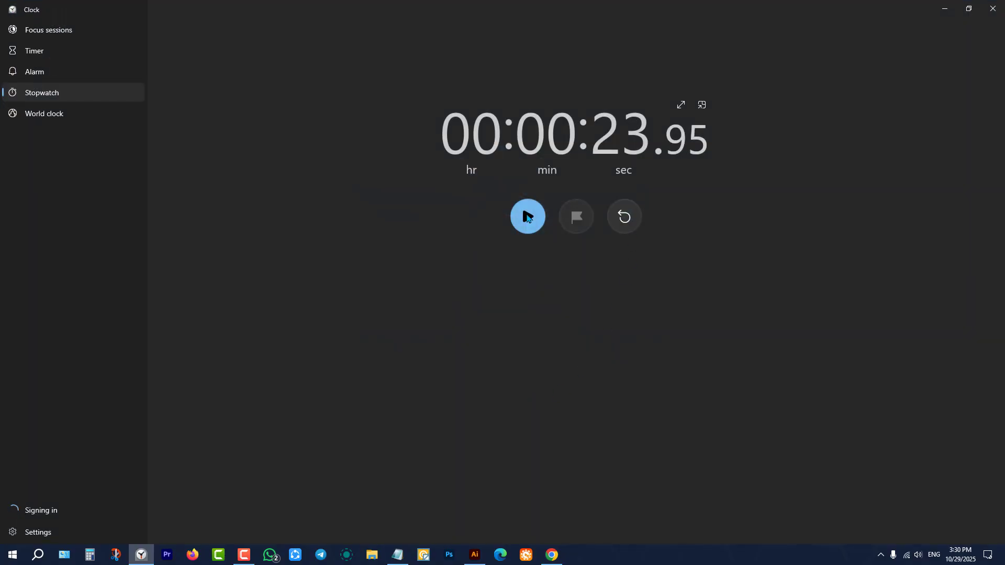
pyautogui.click(528, 225)
pyautogui.click(944, 7)
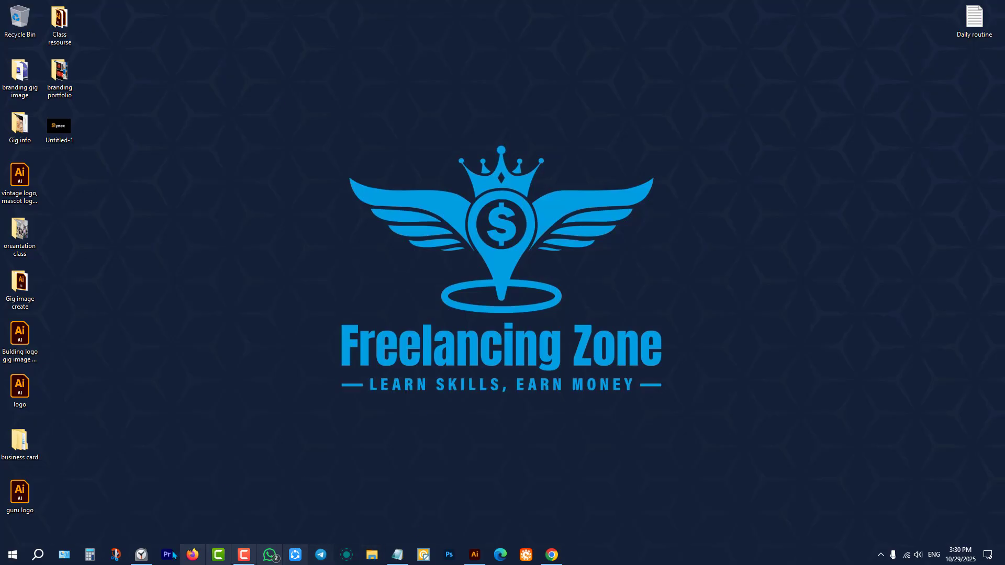
pyautogui.click(141, 555)
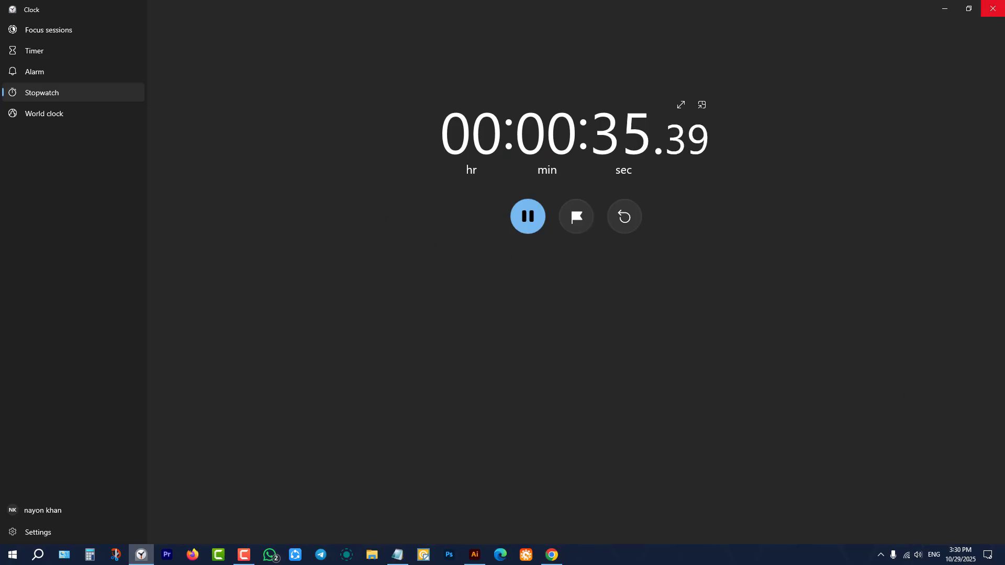
pyautogui.click(992, 8)
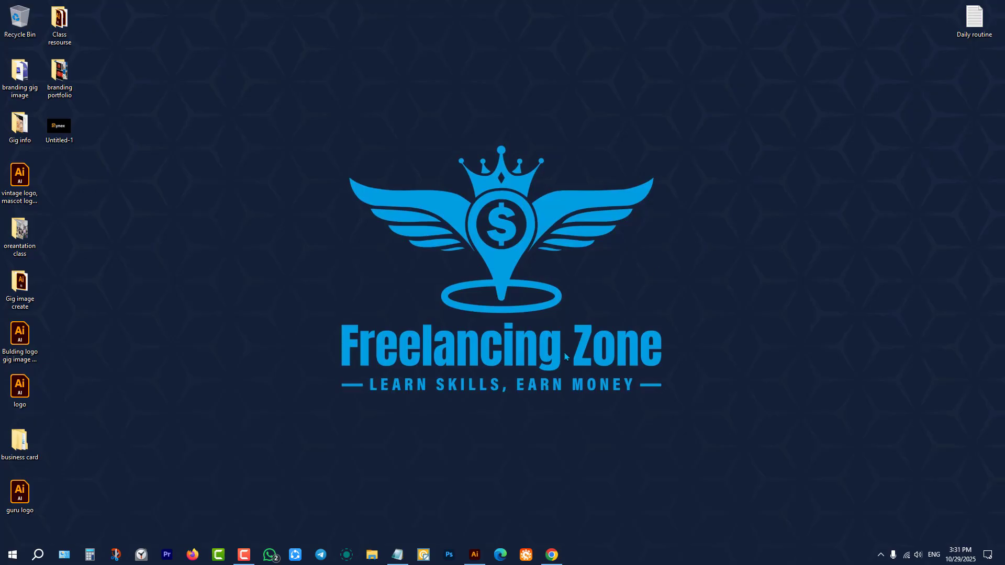
# Switch to Illustrator and examine the vintage, mascot and signature logo samples, including the Chicken Deluxe and Masala Theory logos up close.
pyautogui.click(475, 554)
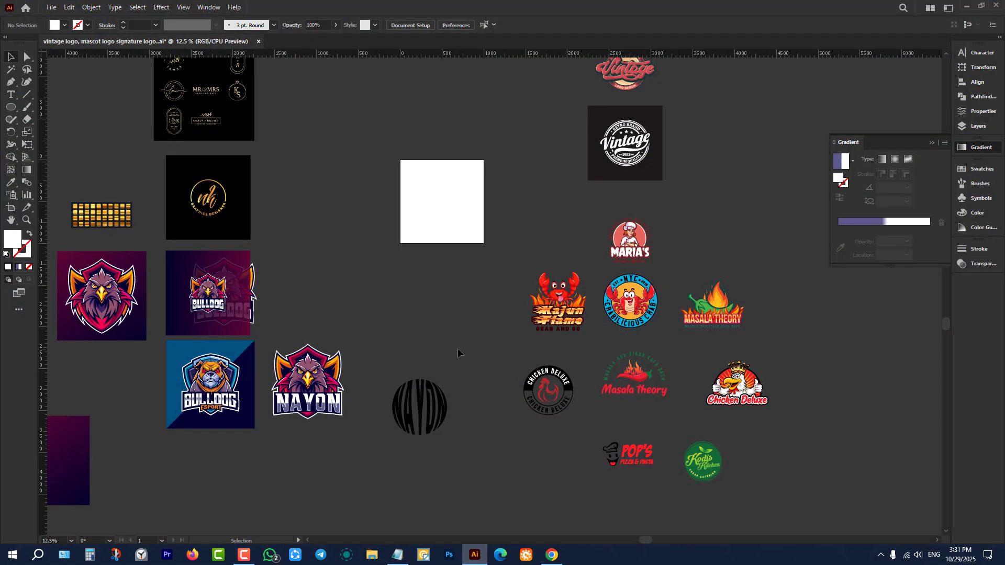
pyautogui.scroll(-1, 459, 349)
pyautogui.scroll(-1, 494, 349)
pyautogui.scroll(2, 616, 252)
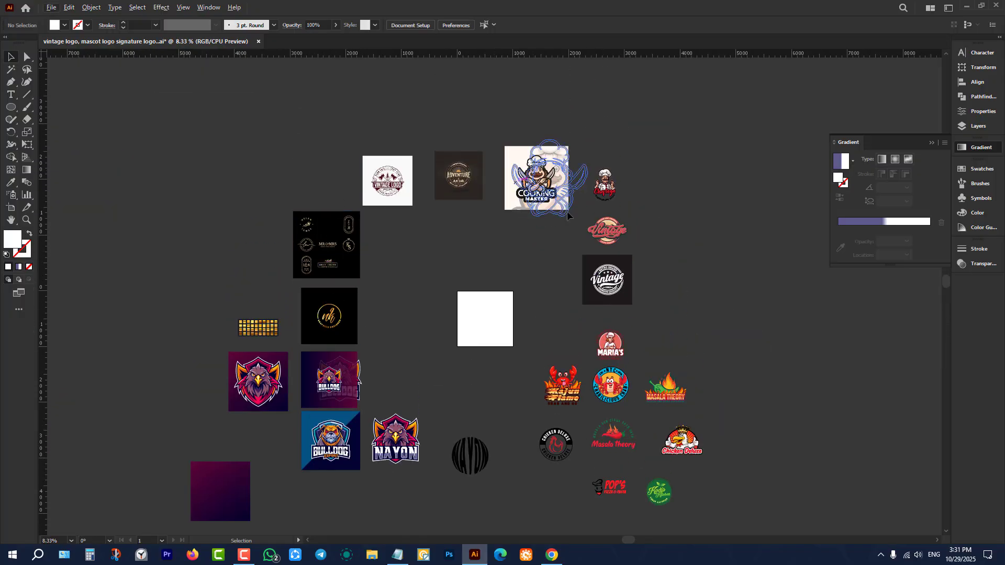
pyautogui.scroll(-2, 660, 385)
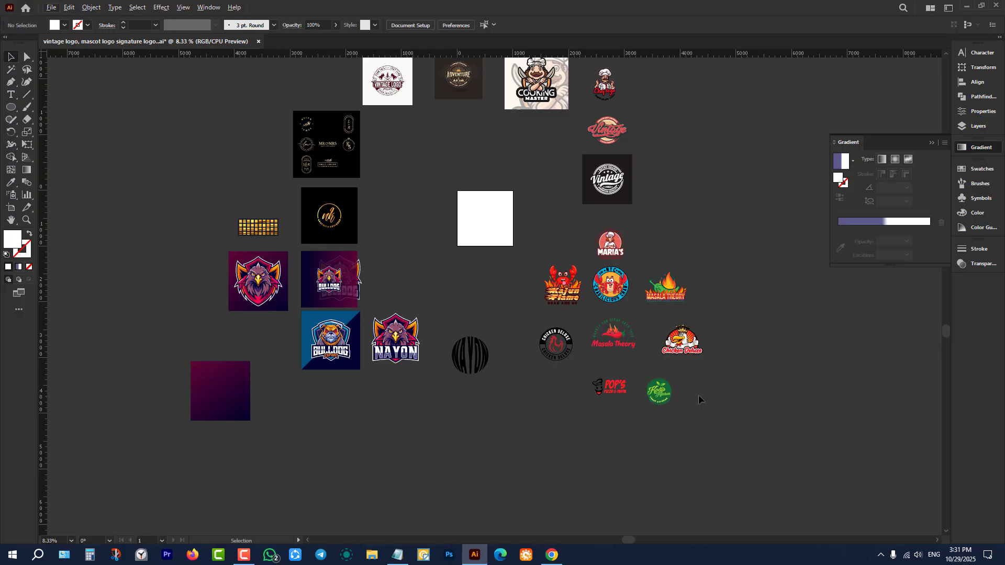
pyautogui.scroll(6, 708, 364)
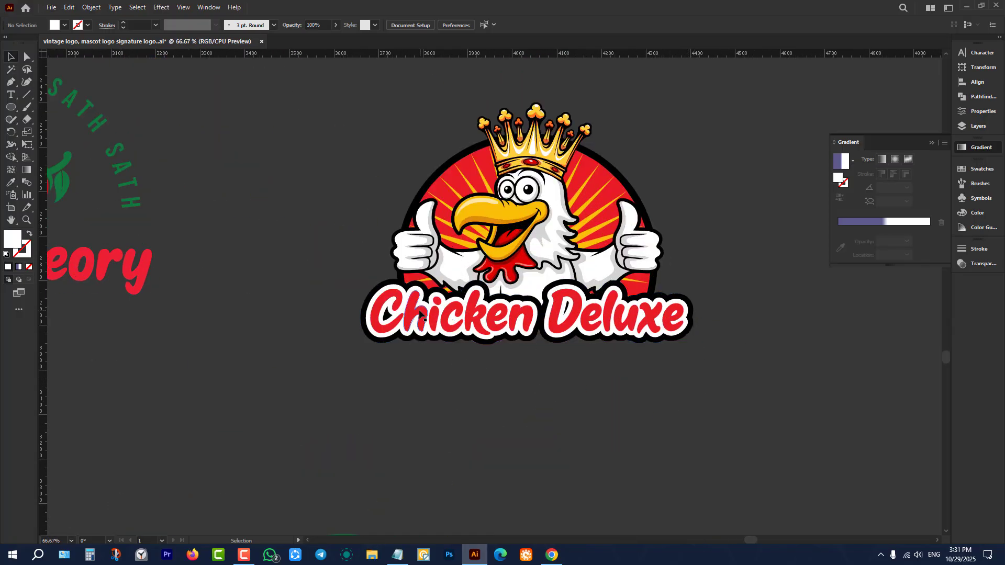
pyautogui.scroll(-3, 557, 356)
pyautogui.scroll(1, 529, 268)
pyautogui.scroll(4, 529, 268)
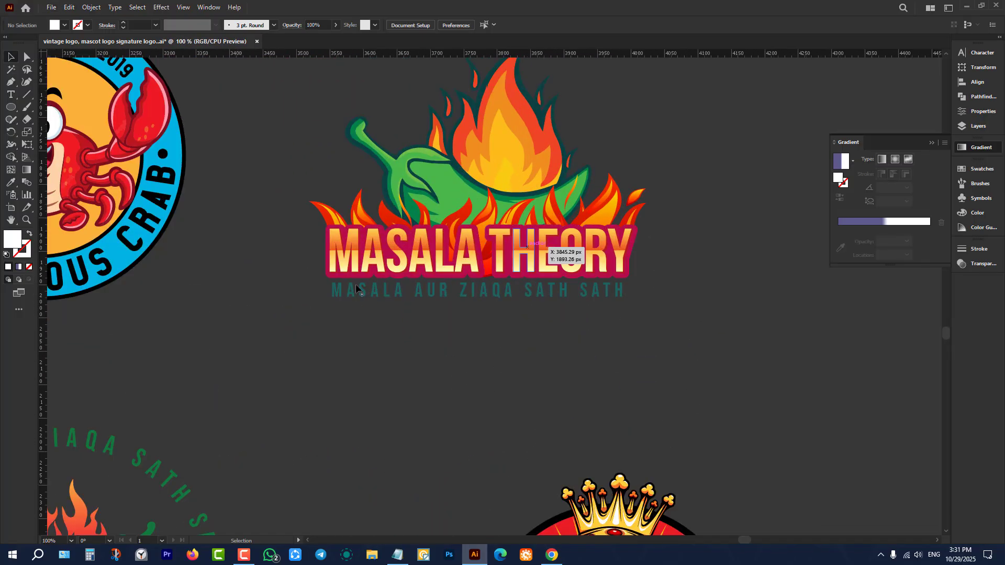
pyautogui.scroll(-5, 561, 297)
pyautogui.scroll(-2, 549, 300)
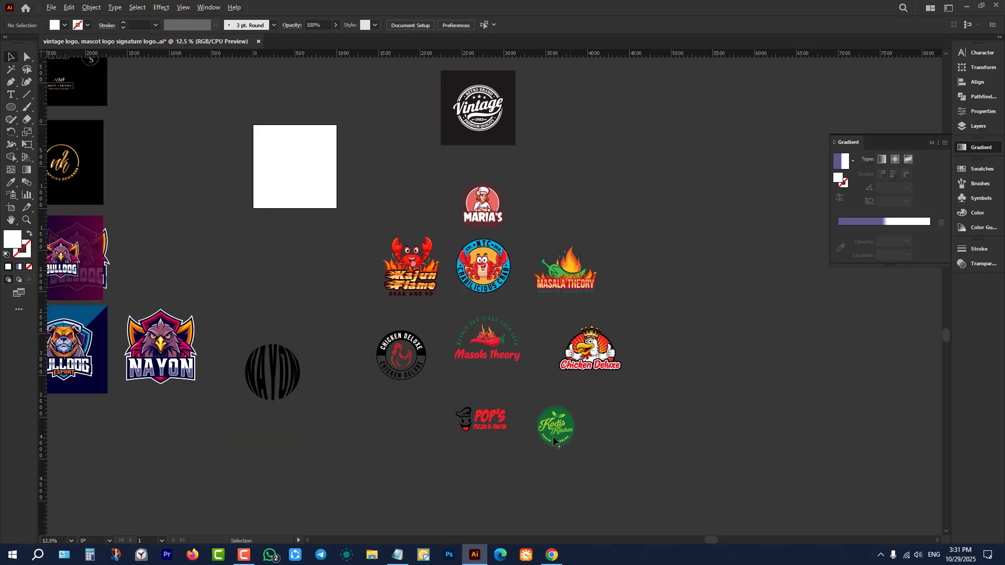
# Switch to Chrome and look through the gigs in Fiverr's Logo Design category.
pyautogui.click(551, 555)
pyautogui.click(485, 4)
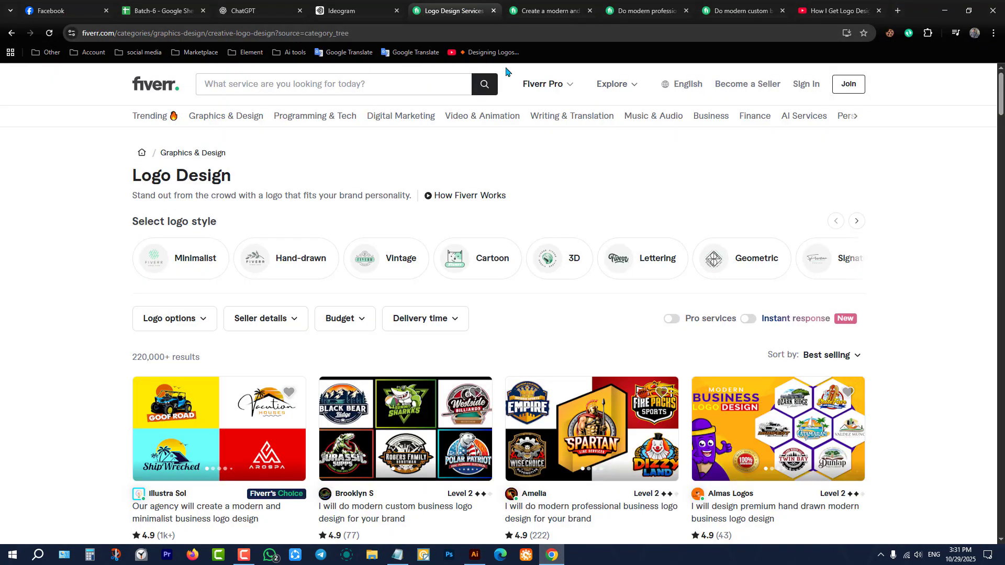
pyautogui.scroll(-5, 557, 220)
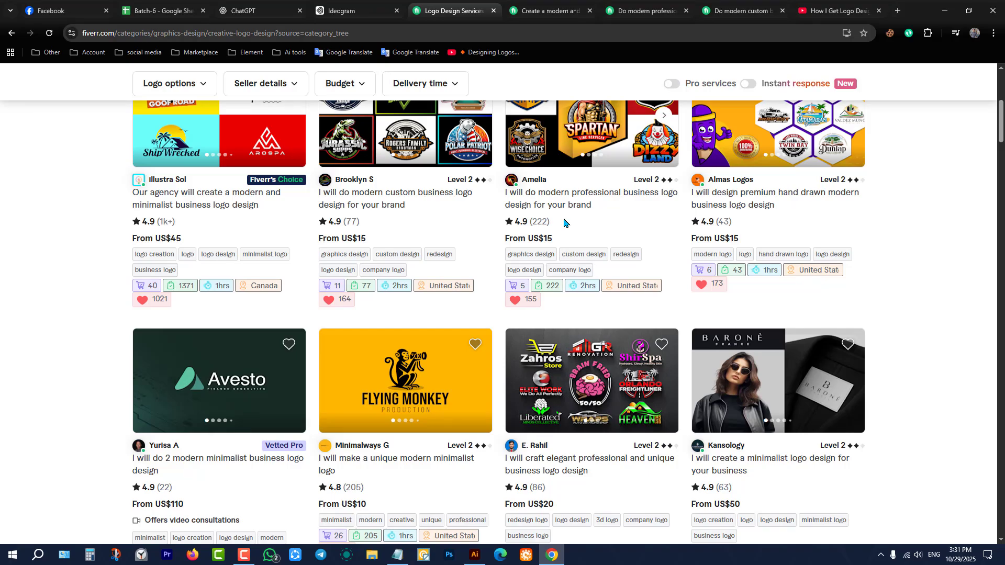
pyautogui.scroll(-3, 549, 314)
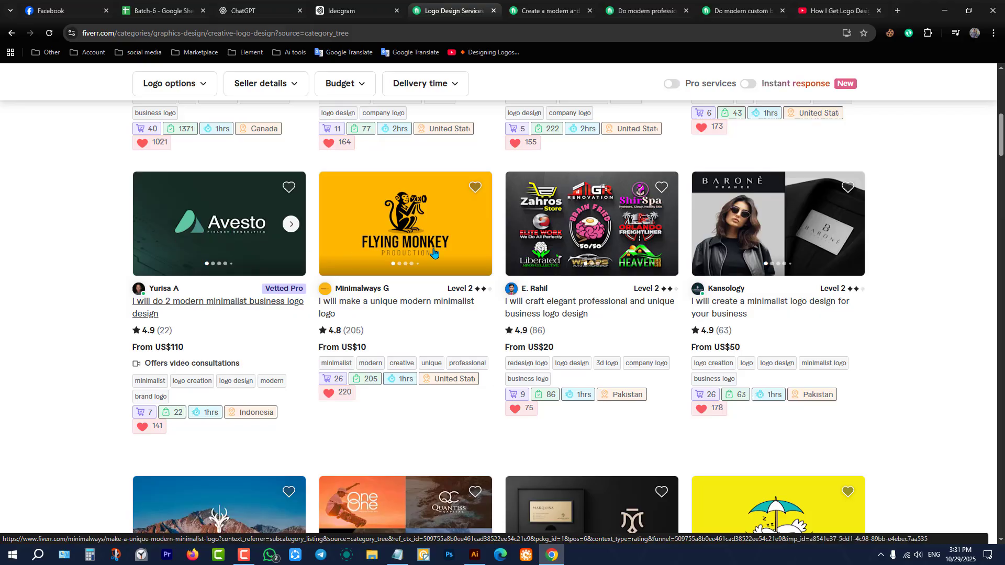
pyautogui.scroll(-3, 576, 235)
pyautogui.scroll(3, 597, 220)
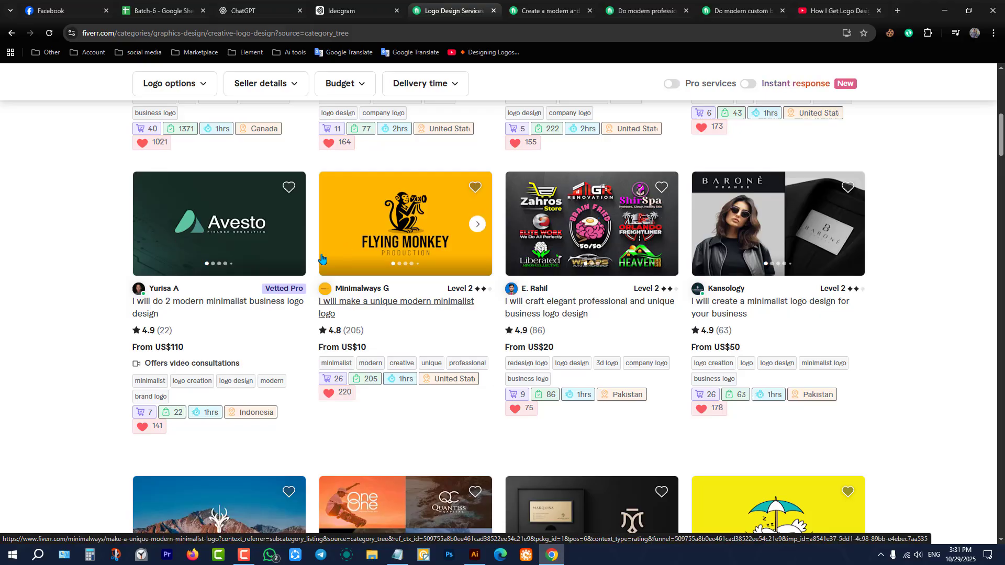
# Open the "I will make a unique modern minimalist logo" gig and show its Standard and Premium packages.
pyautogui.click(407, 240)
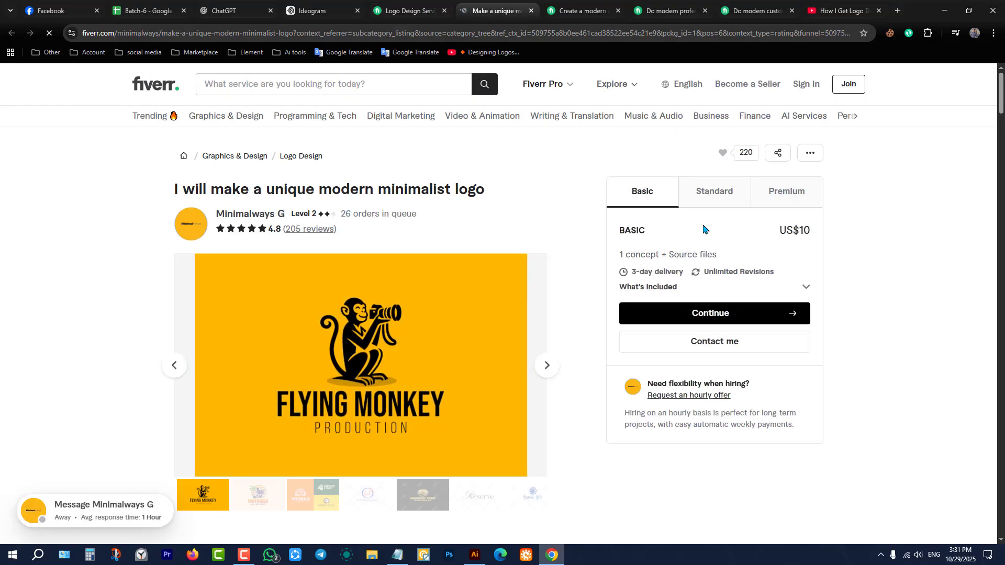
pyautogui.click(700, 200)
pyautogui.click(787, 202)
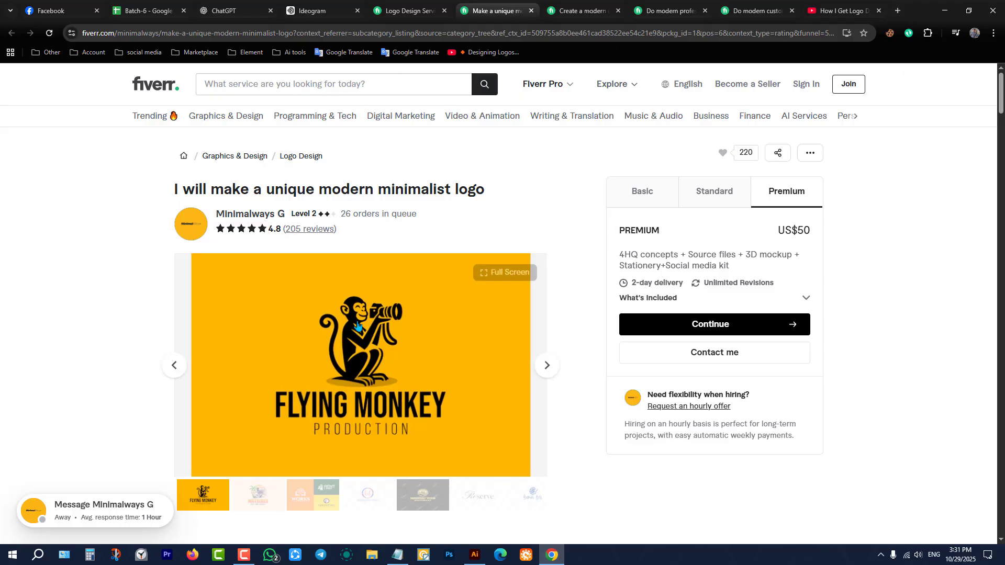
# View the gig's gallery full screen from the WORKS logo image and page through the following logo samples.
pyautogui.click(555, 369)
pyautogui.click(547, 366)
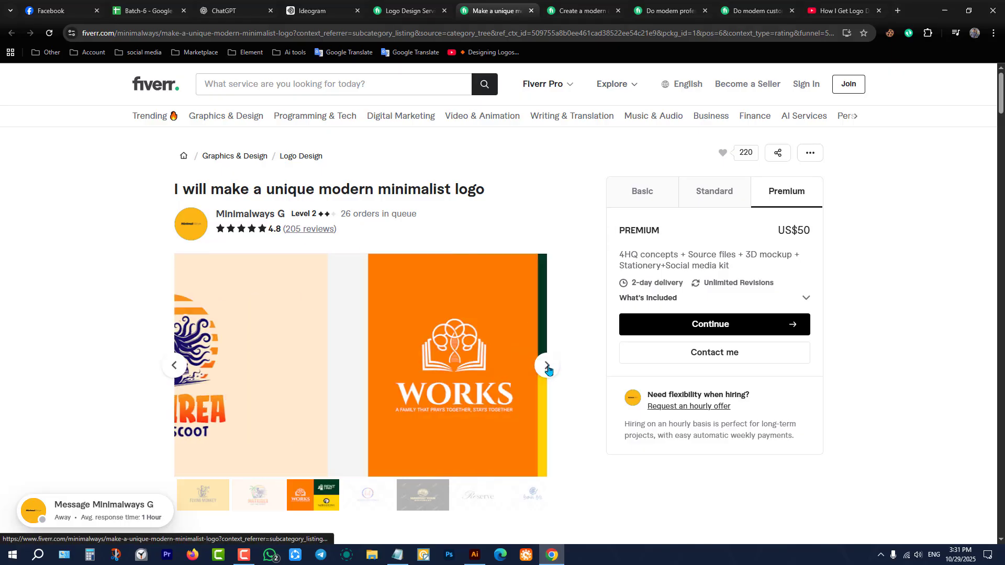
pyautogui.click(510, 277)
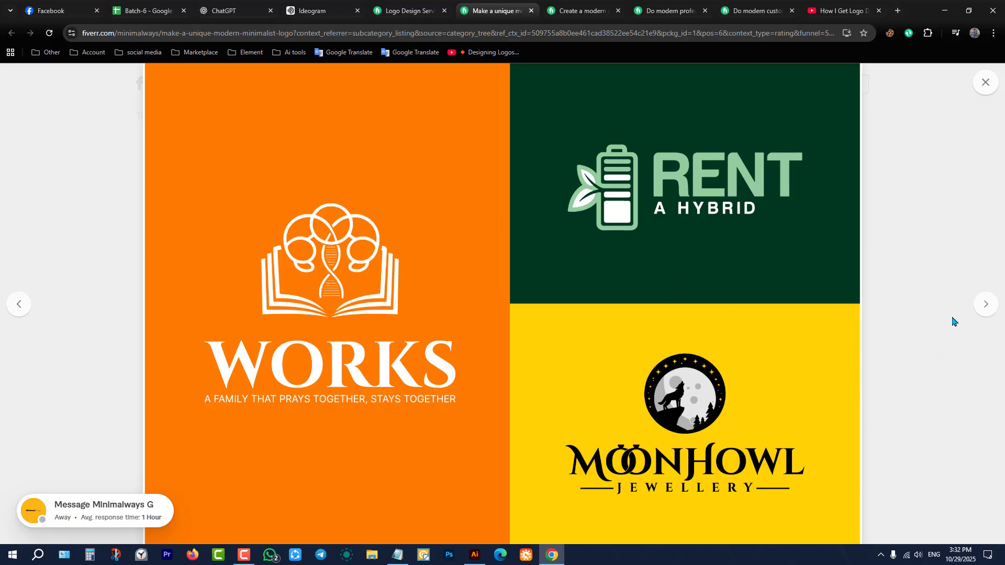
pyautogui.click(986, 304)
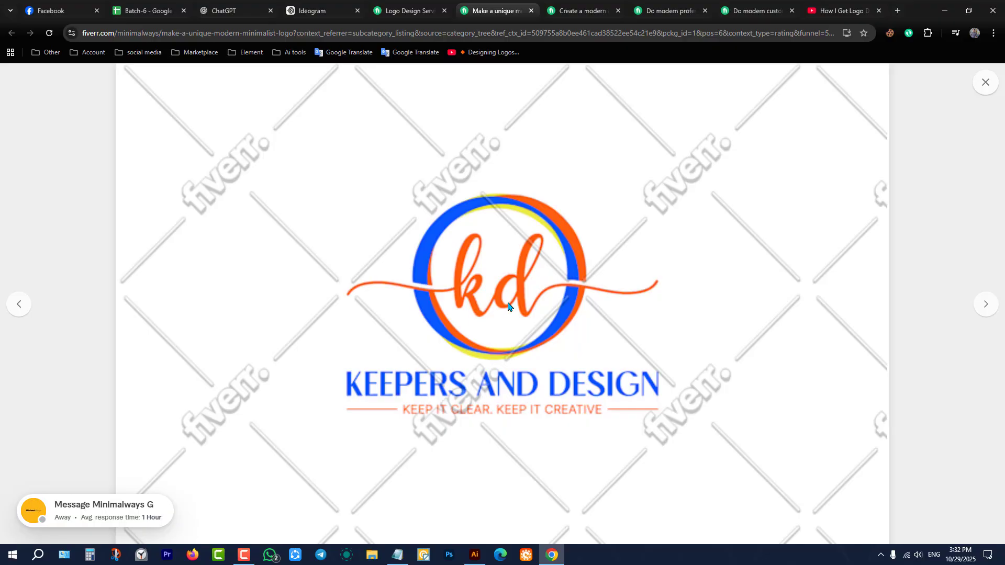
pyautogui.moveTo(439, 428)
pyautogui.press('Right')
pyautogui.press('Right')
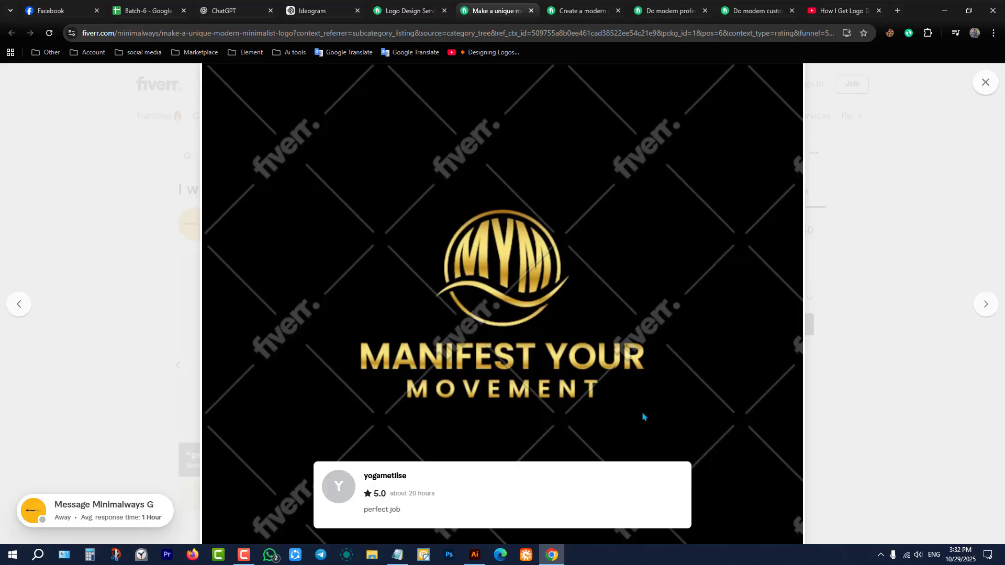
# Page through the gig's reviewed logo samples up to Mr. Kawa Coconut and close the full-screen gallery.
pyautogui.press('Right')
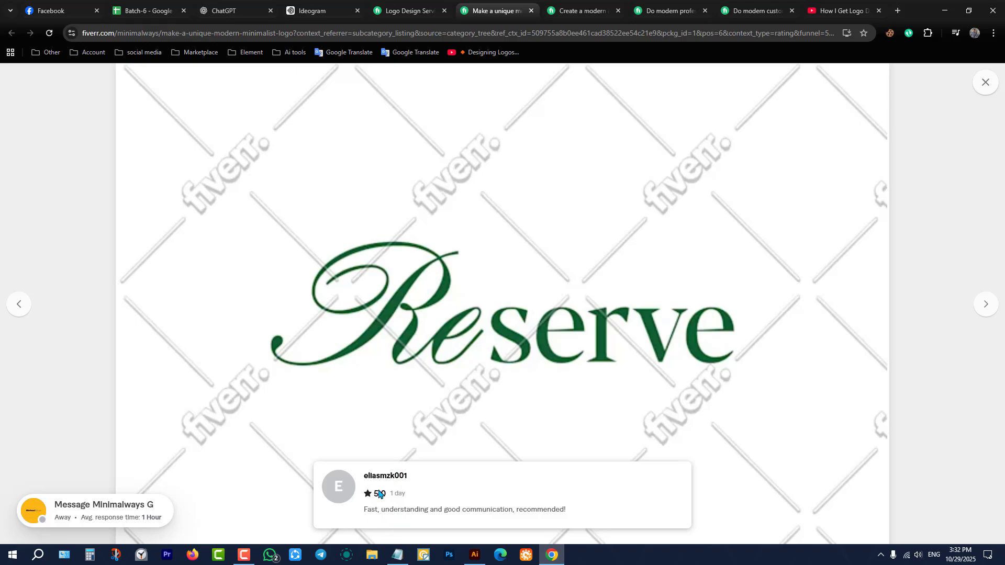
pyautogui.click(996, 307)
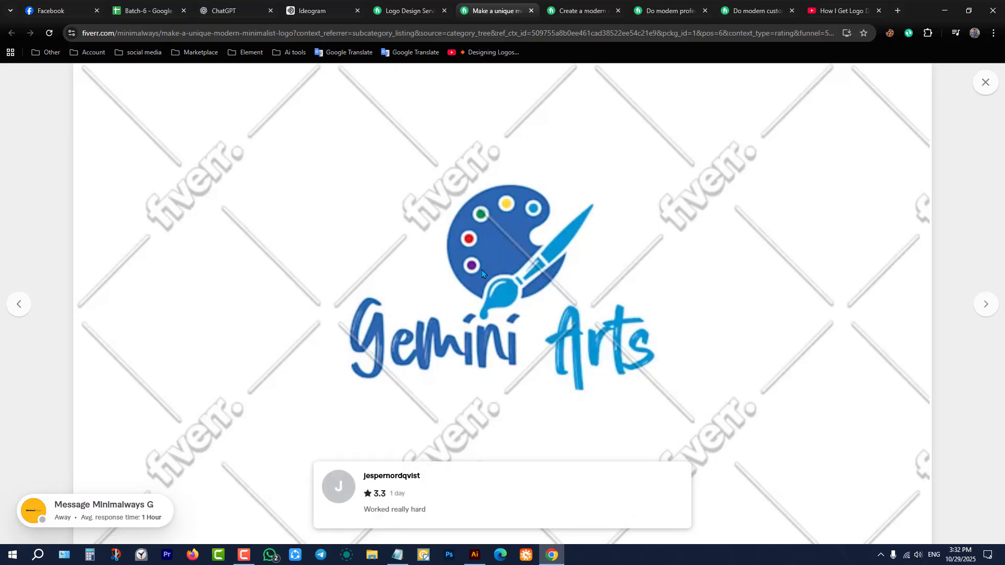
pyautogui.click(986, 304)
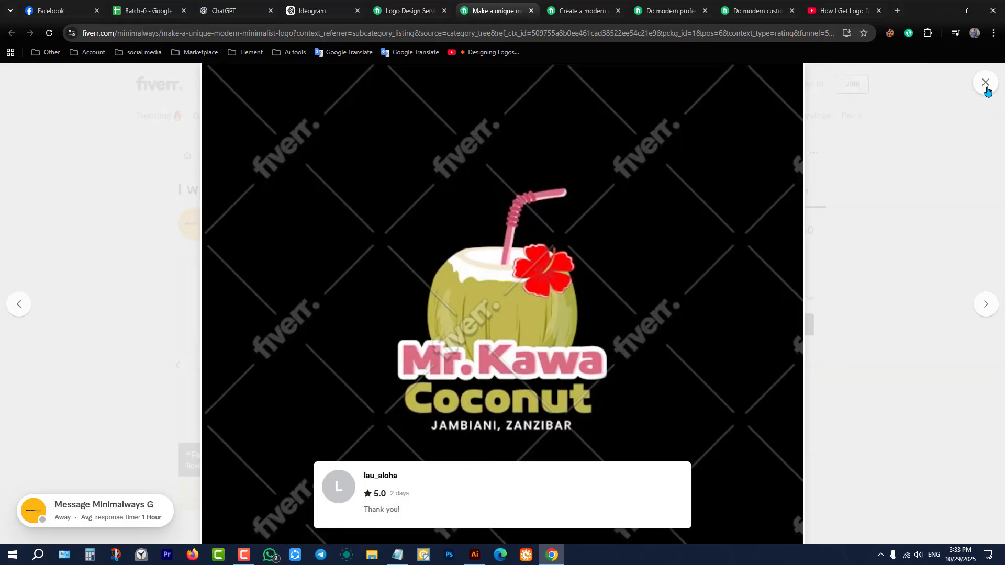
pyautogui.click(985, 82)
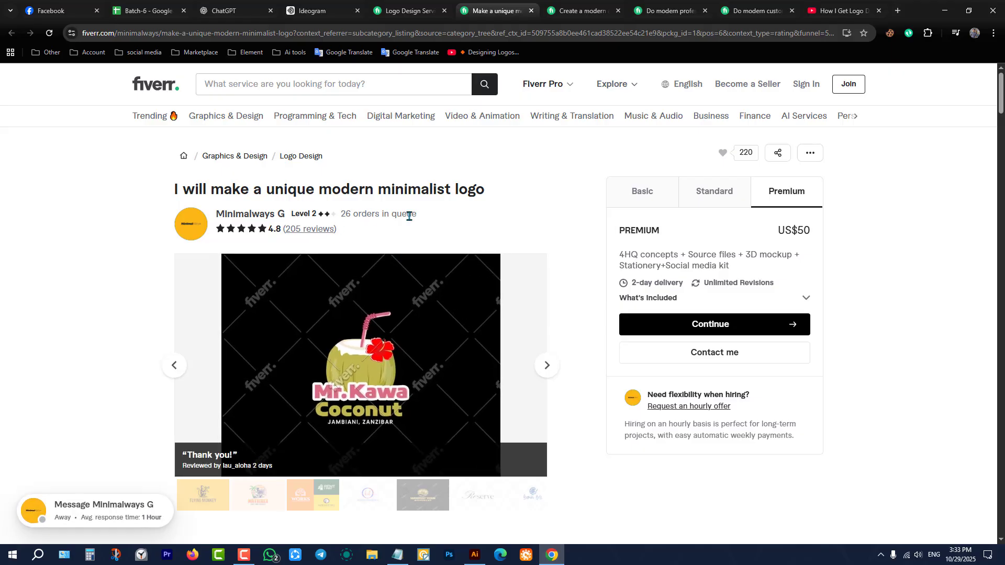
# Compare the gig's Standard and Premium packages, leaving the Standard package shown.
pyautogui.click(728, 204)
pyautogui.click(778, 207)
pyautogui.click(734, 206)
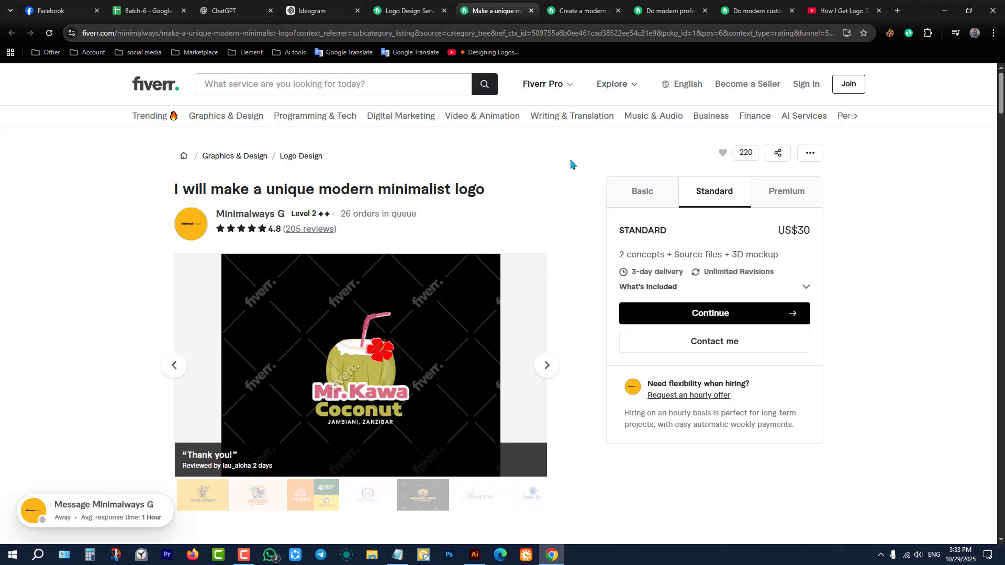
# Search Google for "3d logo" in a new tab.
pyautogui.click(897, 11)
pyautogui.click(474, 206)
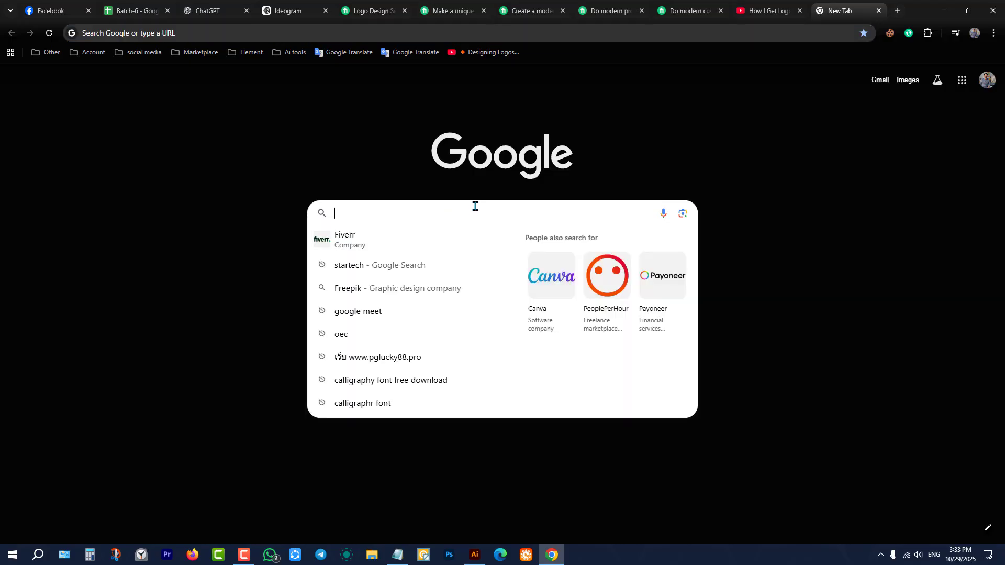
pyautogui.write('3d logo')
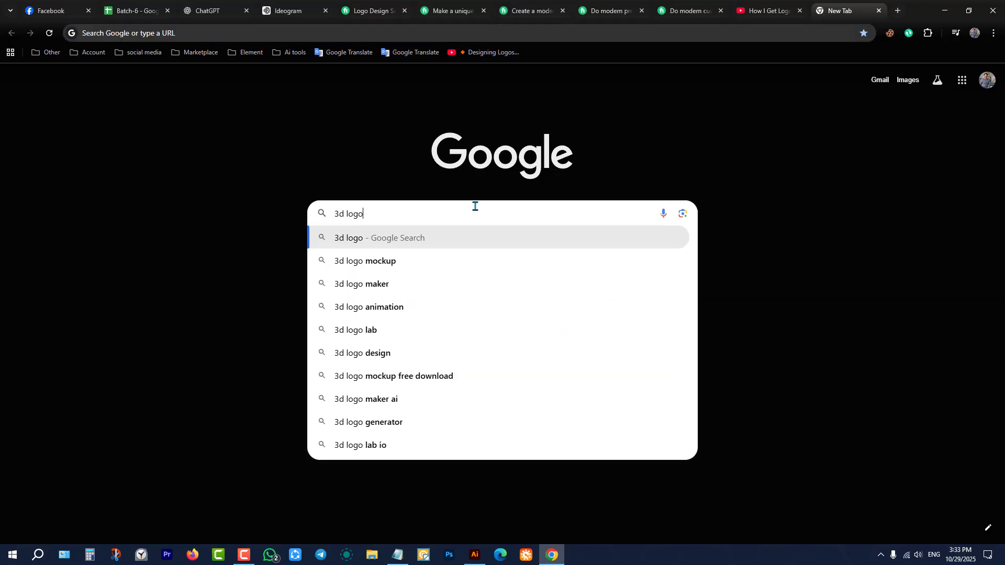
pyautogui.press('Return')
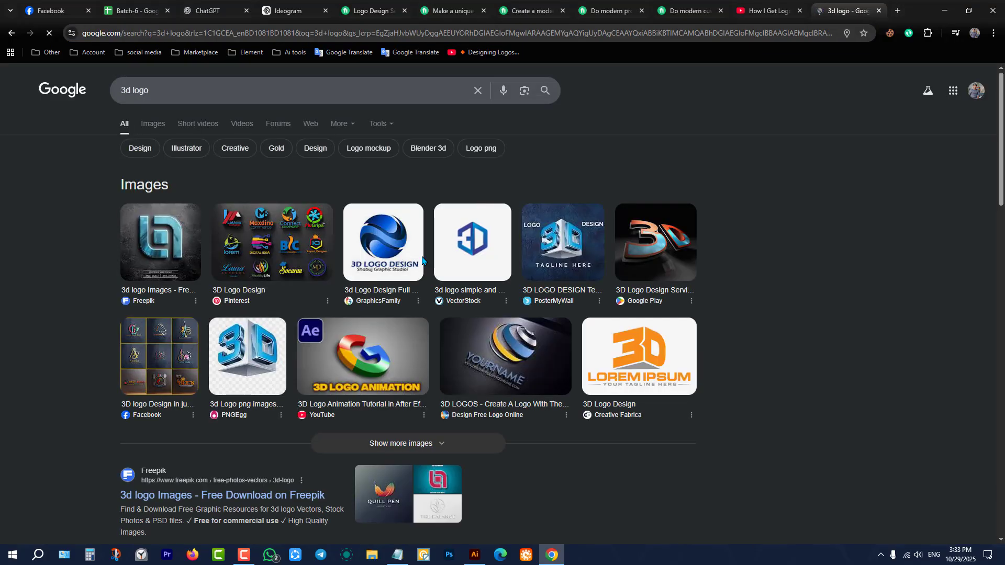
# Preview the Freepik, Design Free Logo Online and VectorStock 3D logo image results, finishing on YouTube's 3D Logo Animation result.
pyautogui.click(177, 254)
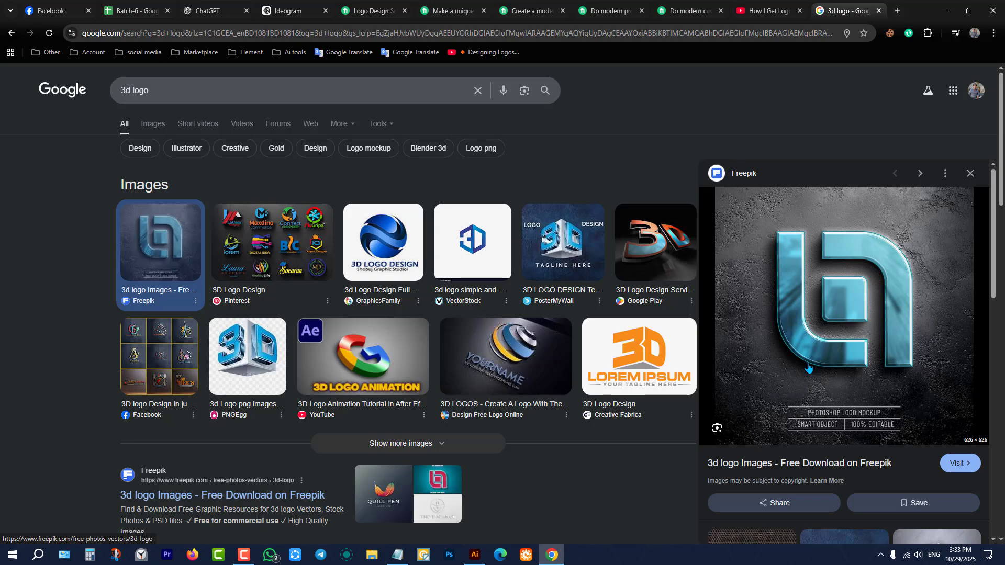
pyautogui.click(374, 352)
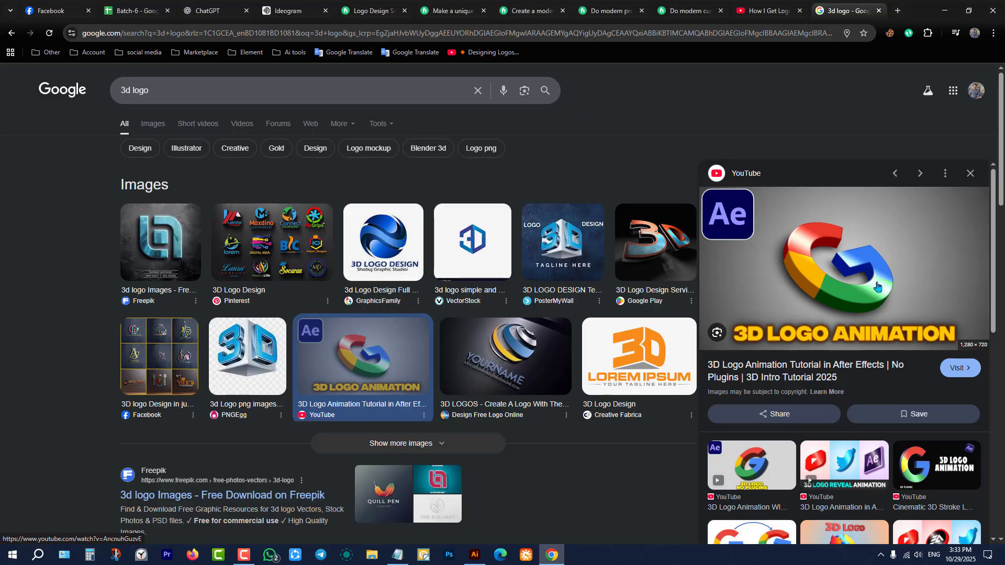
pyautogui.click(505, 364)
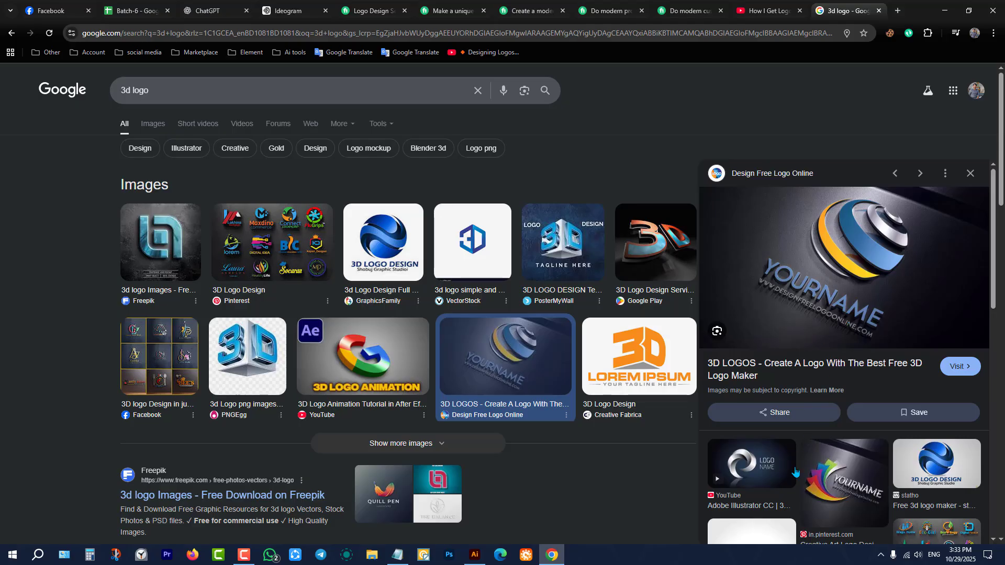
pyautogui.click(402, 346)
pyautogui.click(473, 238)
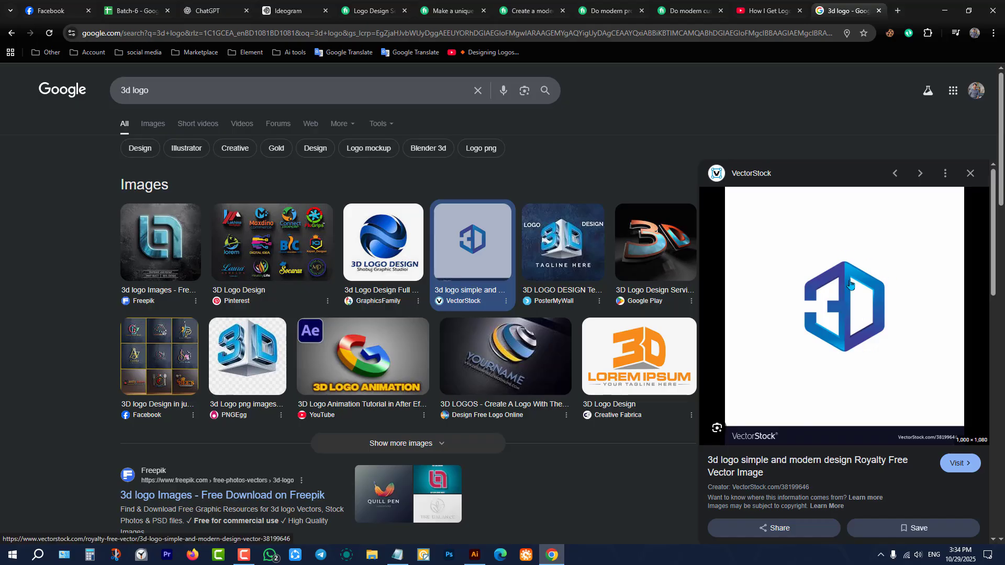
pyautogui.click(363, 359)
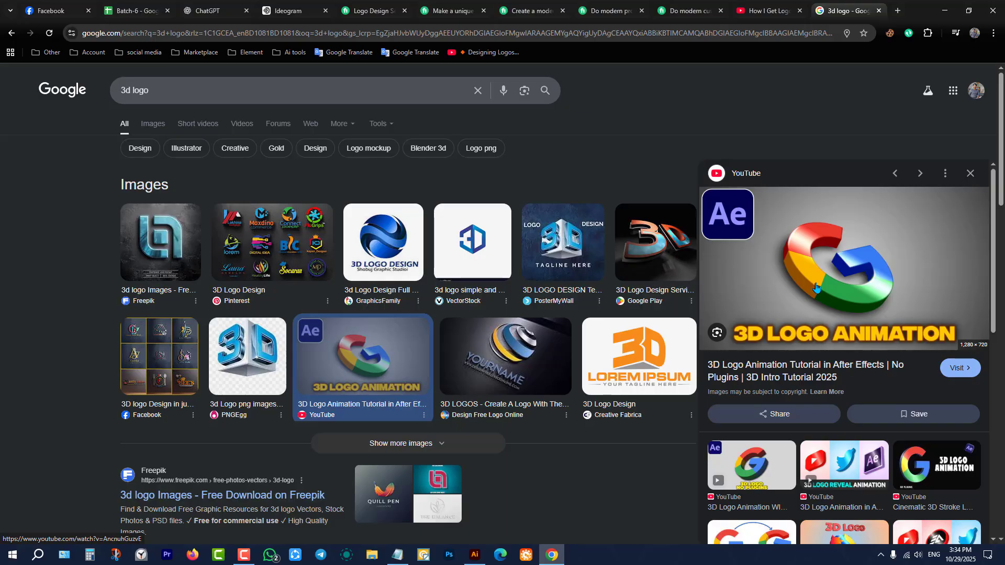
# Switch to Illustrator and look over the whole collection of vintage, mascot and signature logo samples around the artboard.
pyautogui.click(945, 11)
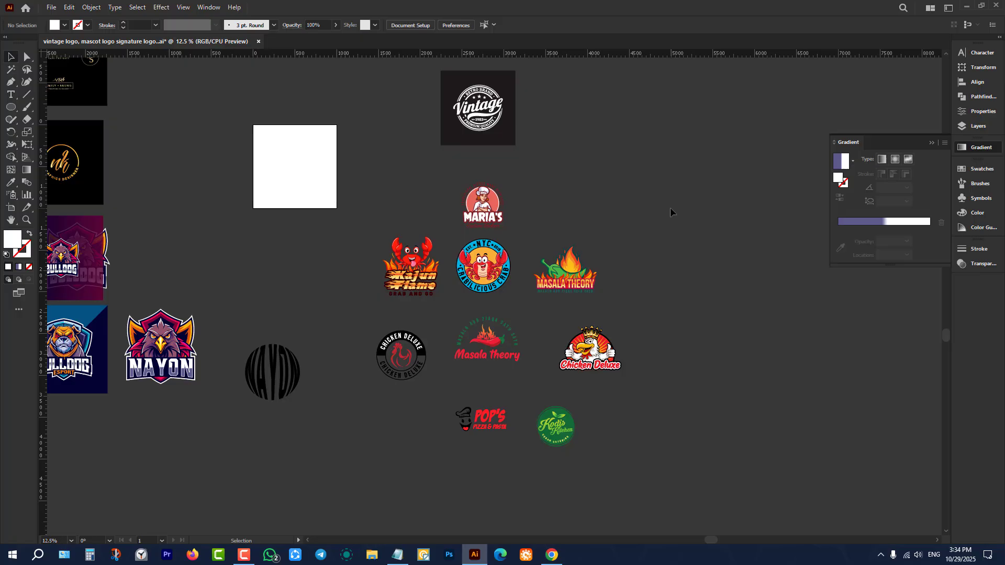
pyautogui.scroll(2, 670, 207)
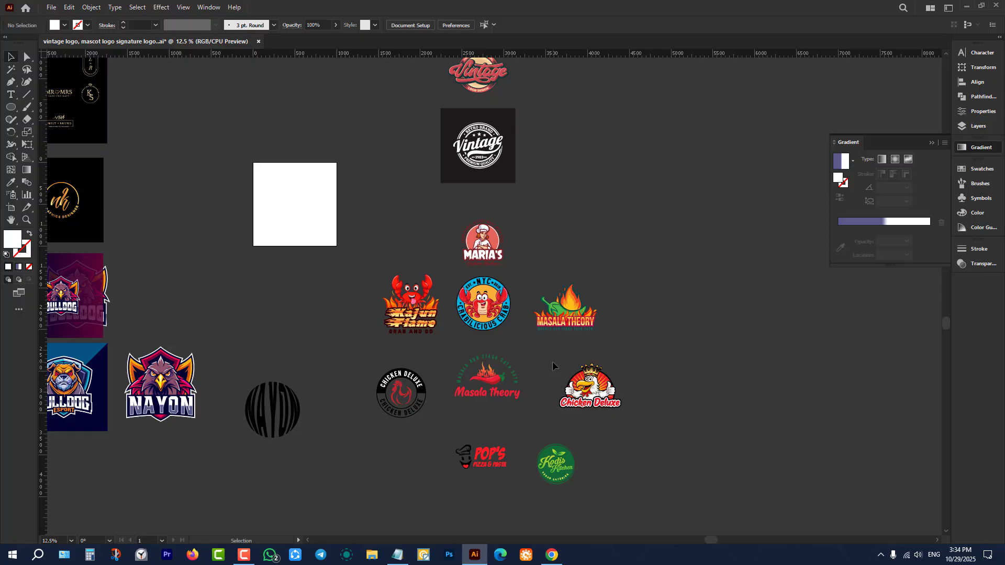
pyautogui.scroll(2, 551, 365)
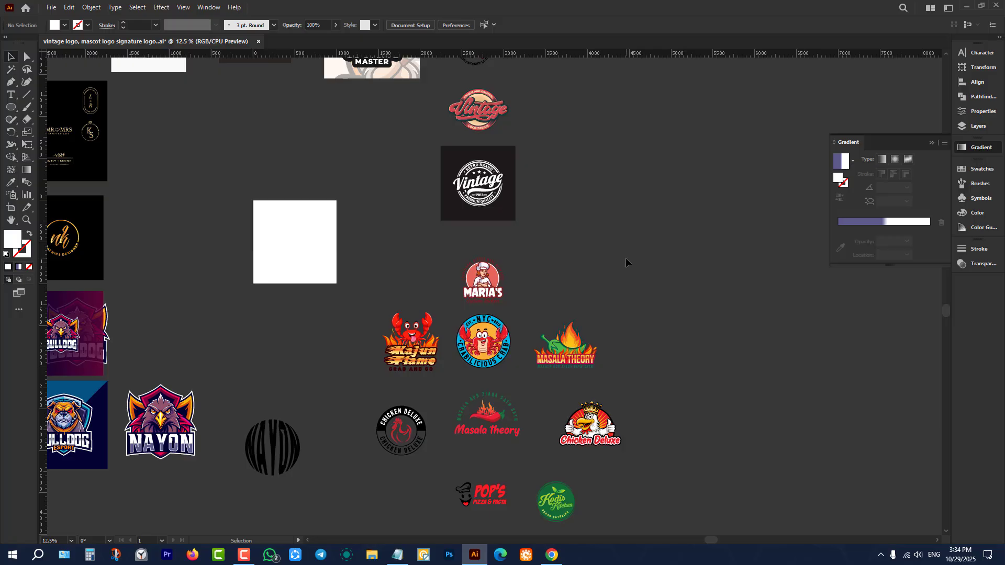
pyautogui.scroll(3, 625, 258)
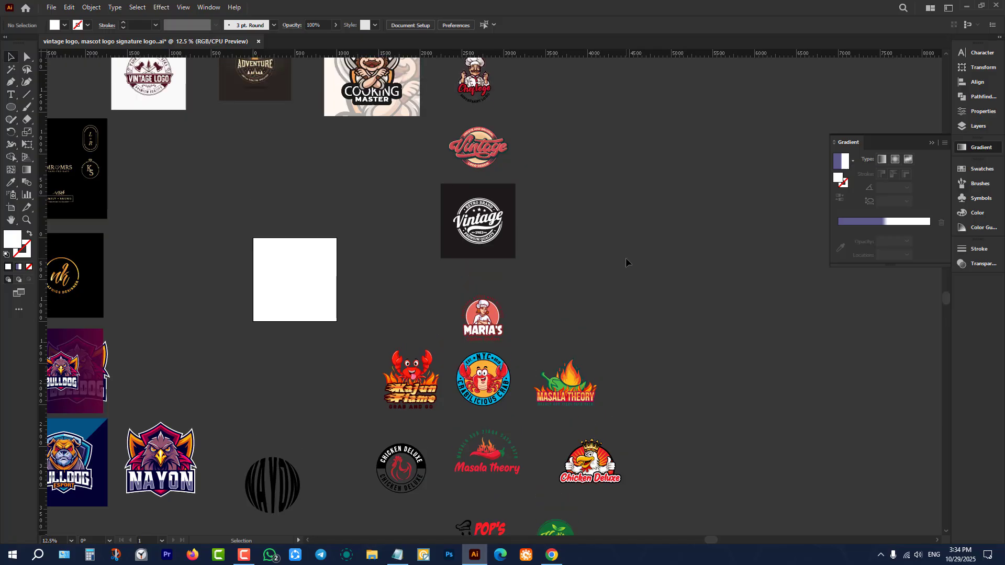
pyautogui.scroll(-3, 624, 257)
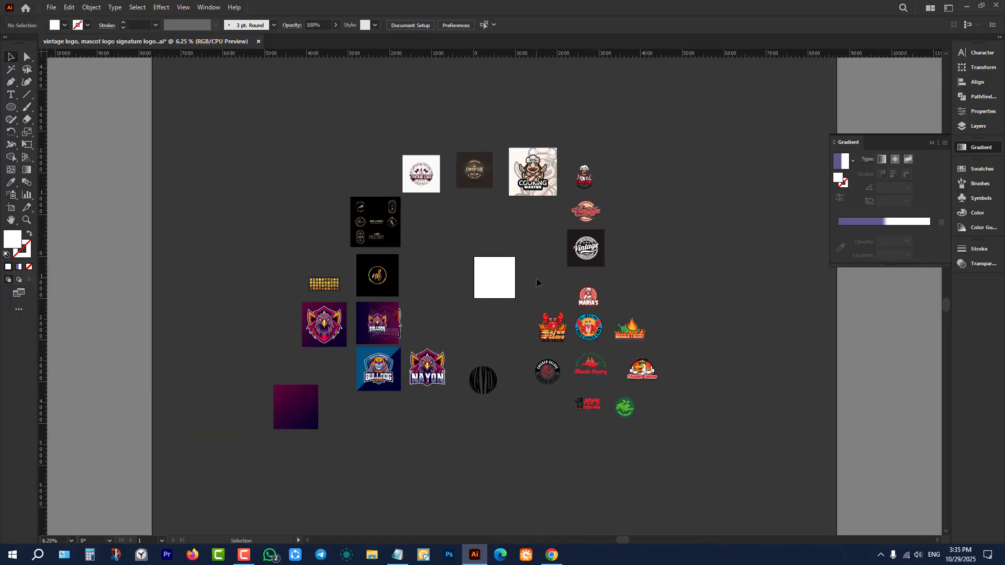
pyautogui.scroll(1, 536, 282)
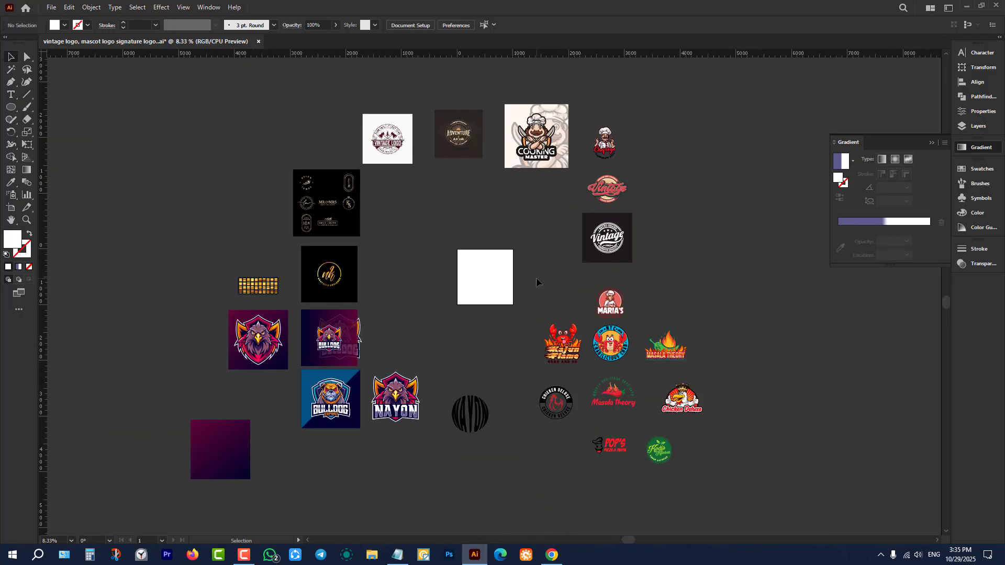
pyautogui.scroll(-1, 535, 282)
pyautogui.scroll(-1, 536, 281)
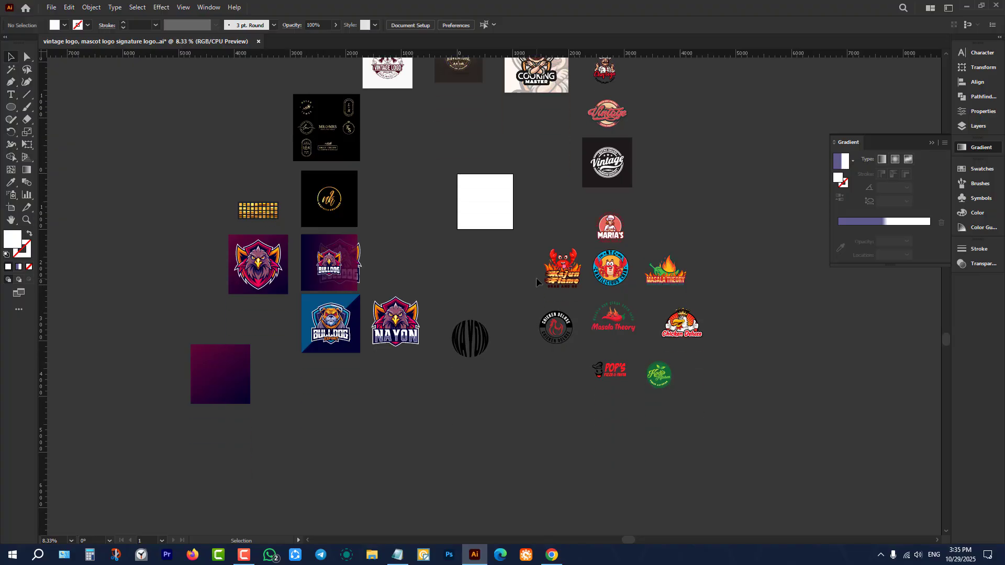
pyautogui.scroll(1, 536, 280)
pyautogui.scroll(1, 536, 280)
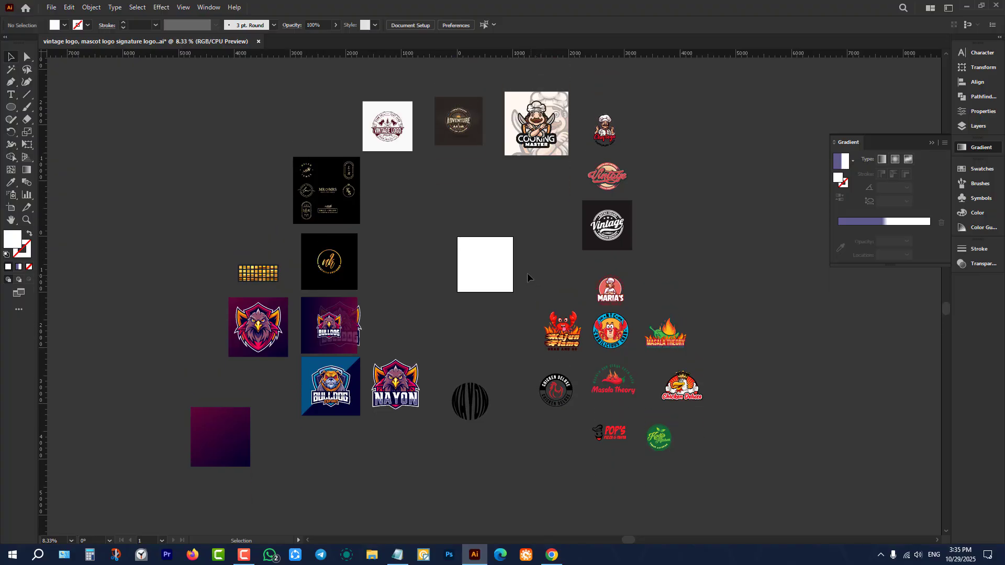
pyautogui.scroll(2, 526, 272)
pyautogui.scroll(-1, 538, 345)
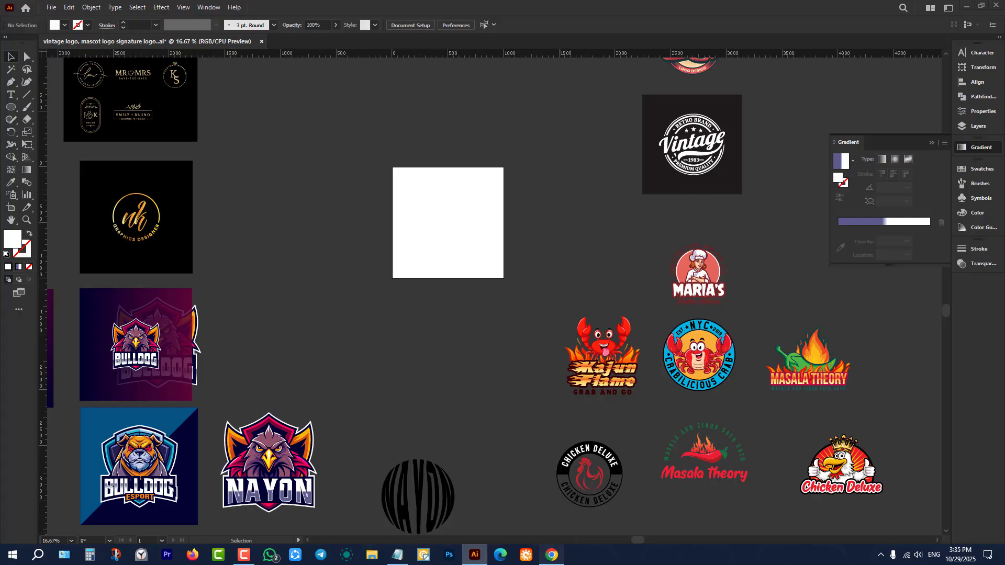
# Switch to Chrome and open the "I will do unique modern minimalist business logo design" gig from Fiverr's Logo Design category.
pyautogui.hotkey('alt', 'Tab')
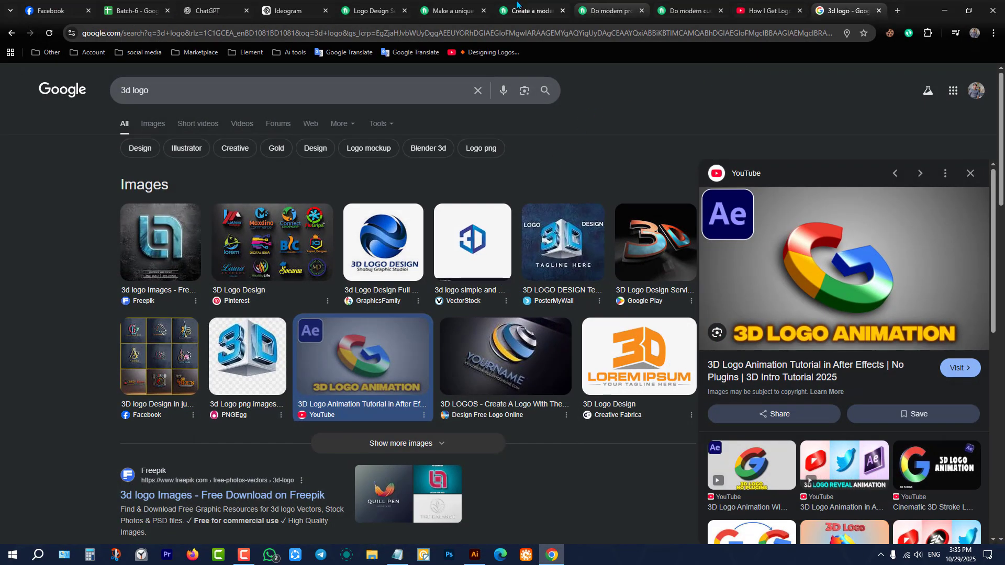
pyautogui.click(373, 11)
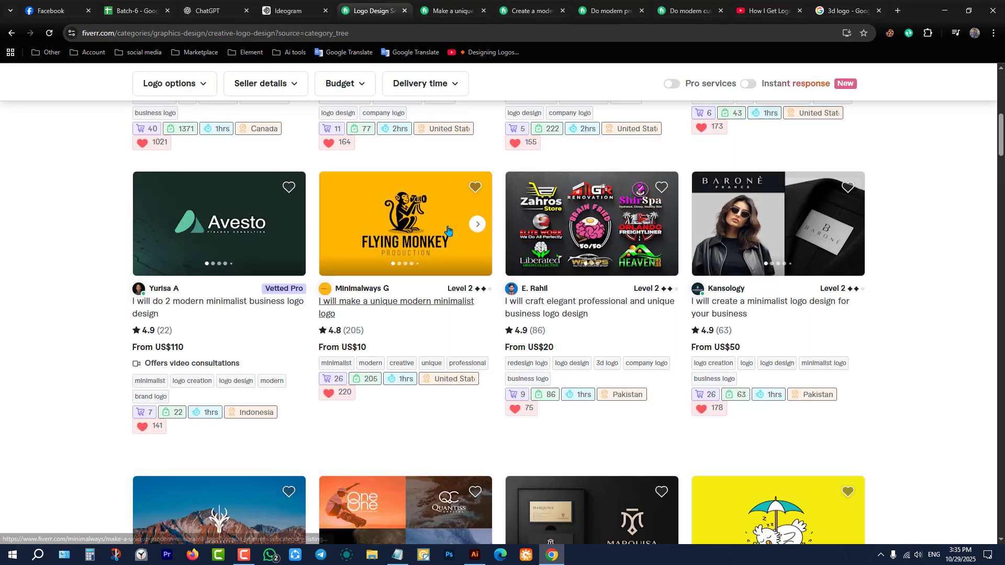
pyautogui.scroll(-9, 654, 288)
pyautogui.scroll(3, 628, 272)
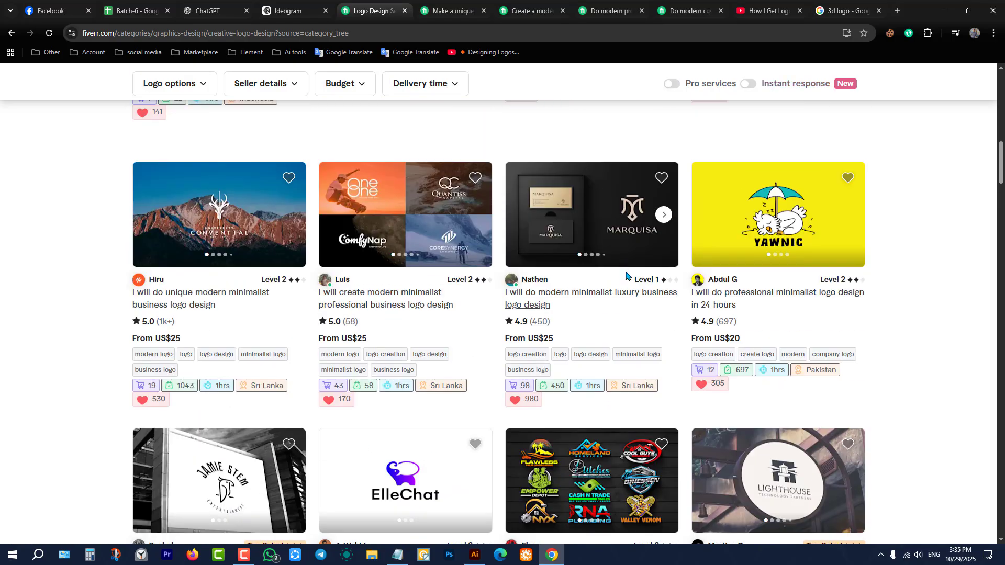
pyautogui.click(199, 226)
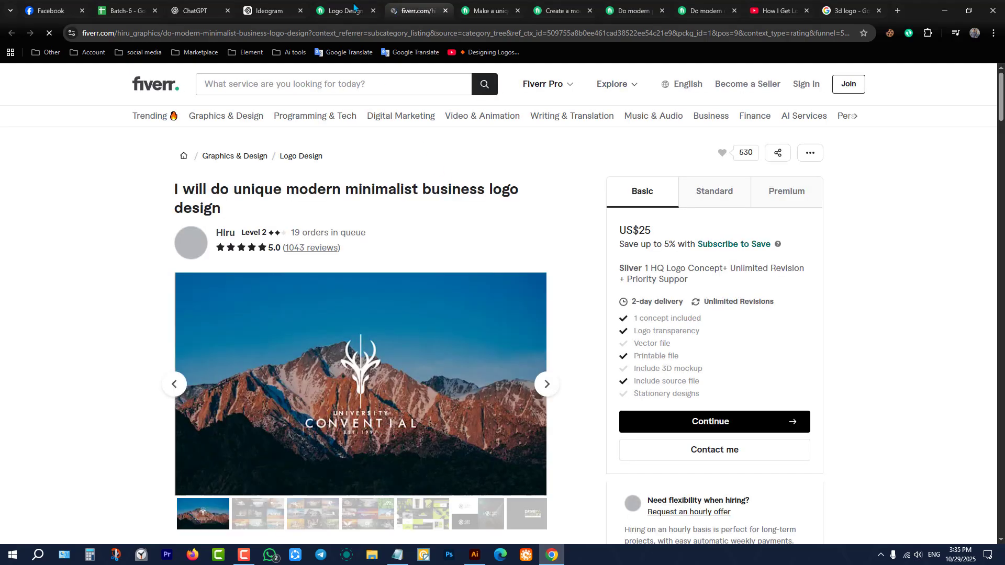
# Page through the gig's full-screen gallery from the University Convential logo, close it and switch back to Illustrator.
pyautogui.click(398, 397)
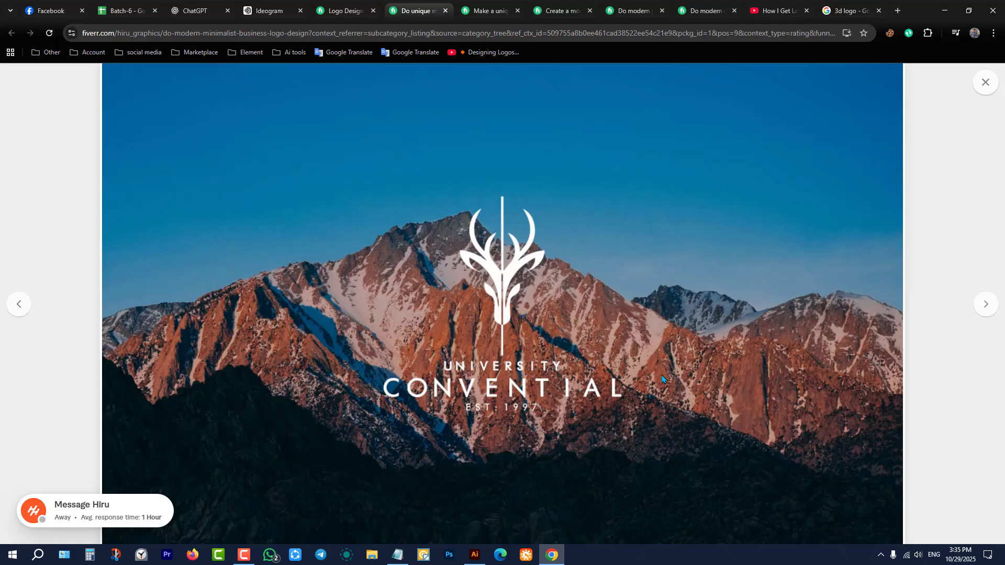
pyautogui.click(986, 309)
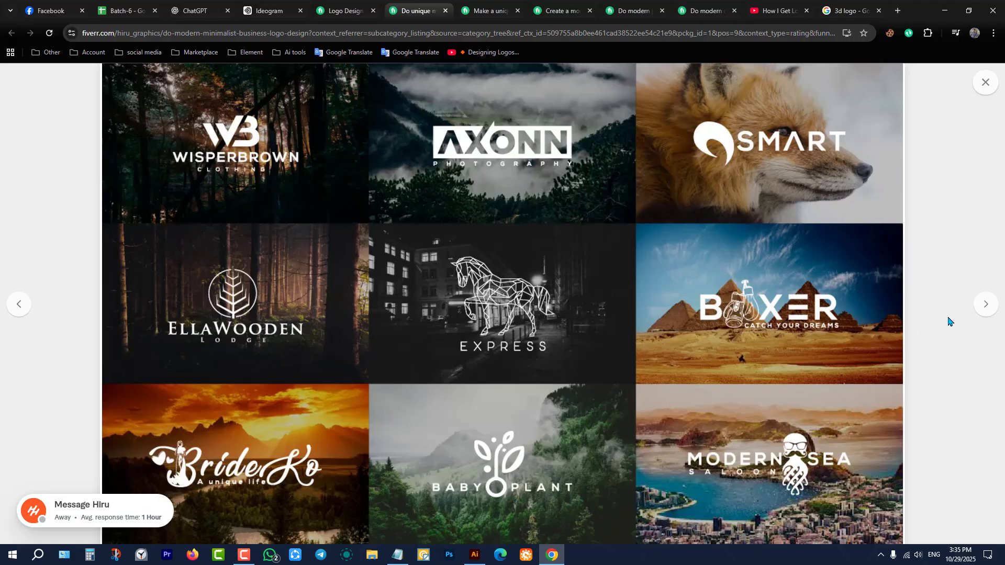
pyautogui.click(984, 305)
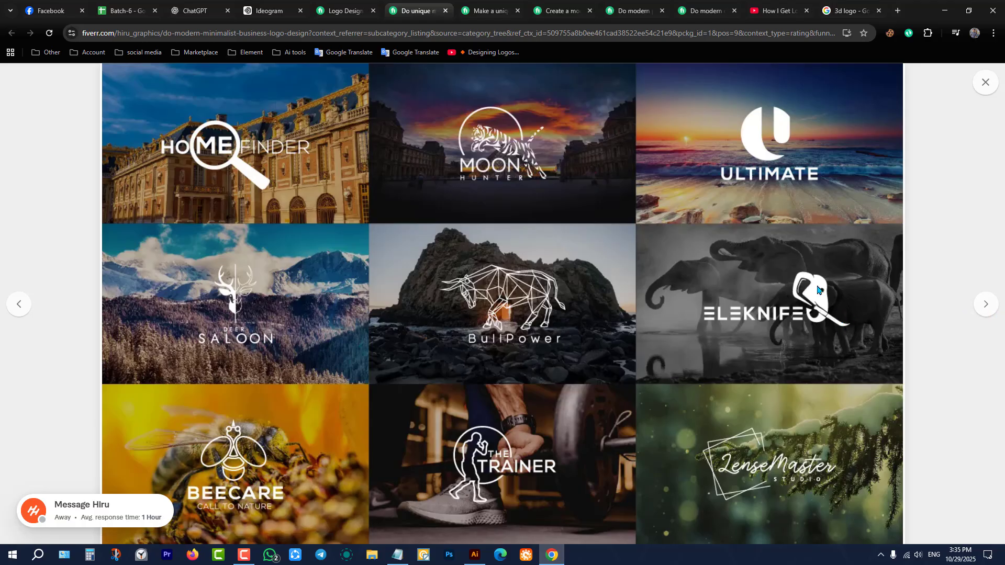
pyautogui.click(983, 312)
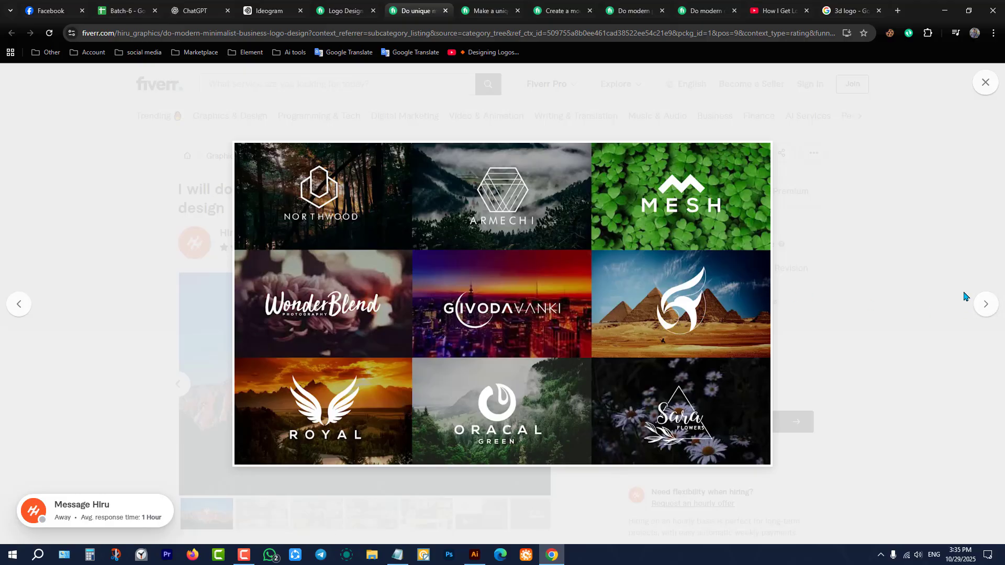
pyautogui.click(987, 311)
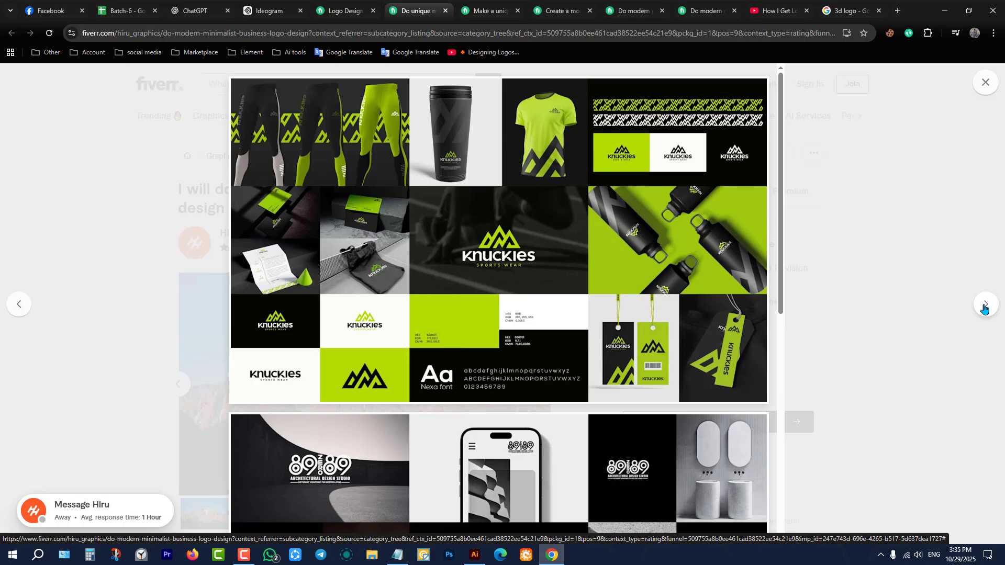
pyautogui.click(984, 308)
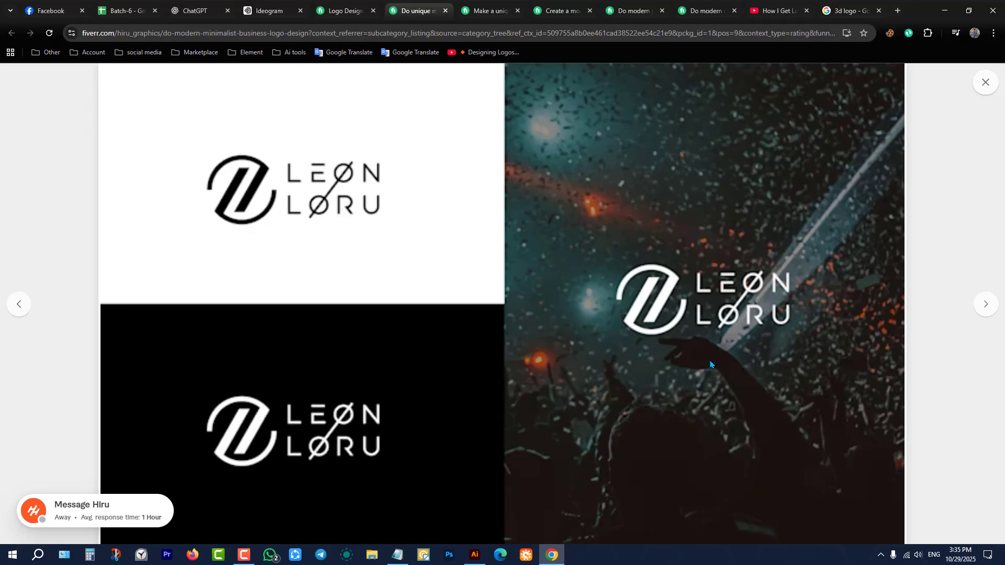
pyautogui.press('Right')
pyautogui.press('Right')
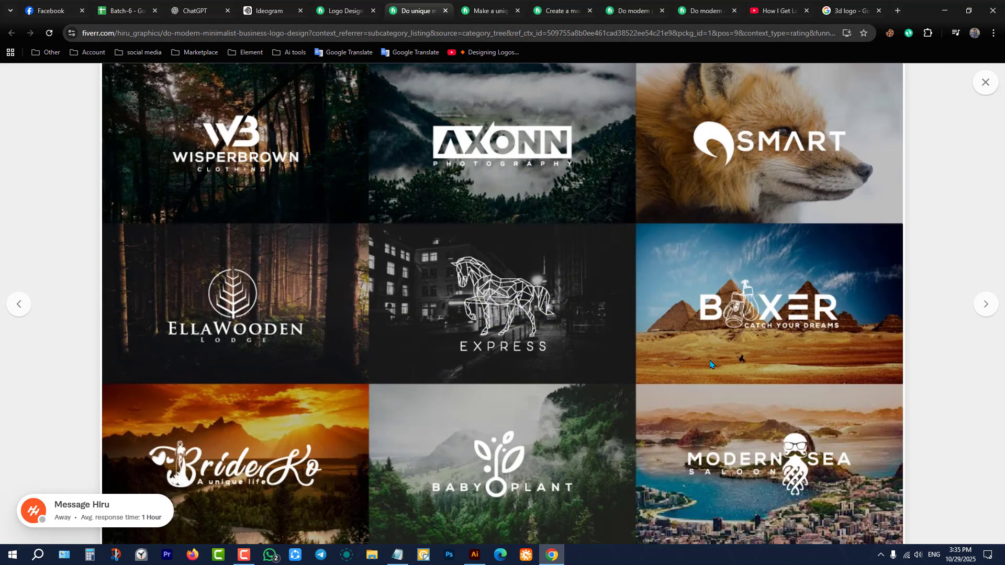
pyautogui.click(982, 89)
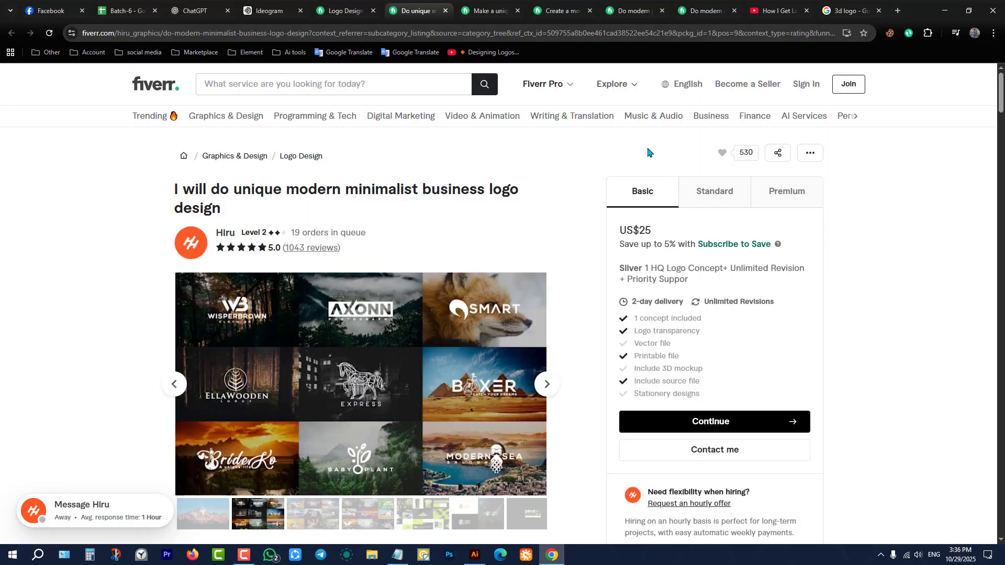
pyautogui.click(944, 10)
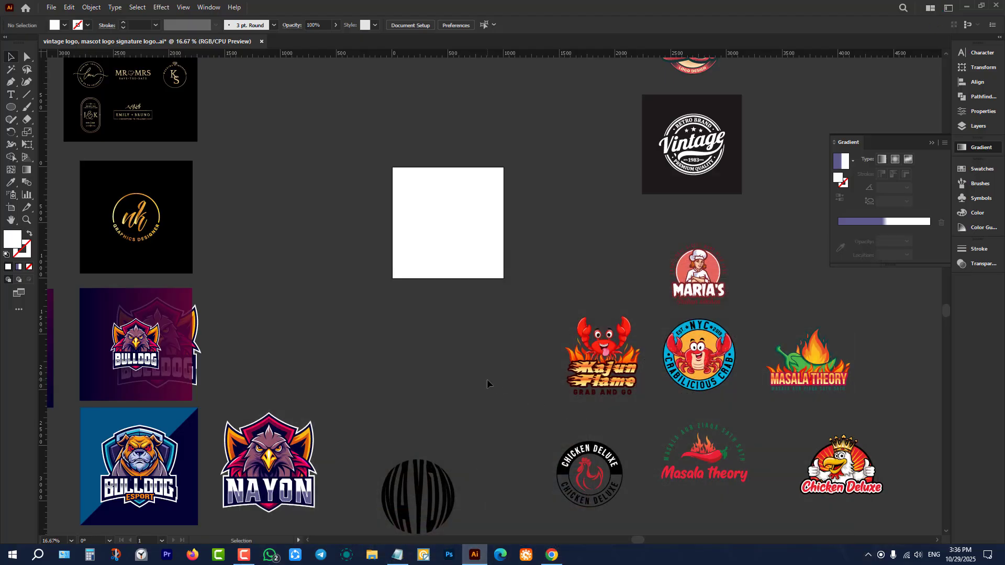
# Switch to Notepad, highlight "logo color" in the Class 34 Mascot logo line, and return to the Illustrator logo samples.
pyautogui.click(397, 555)
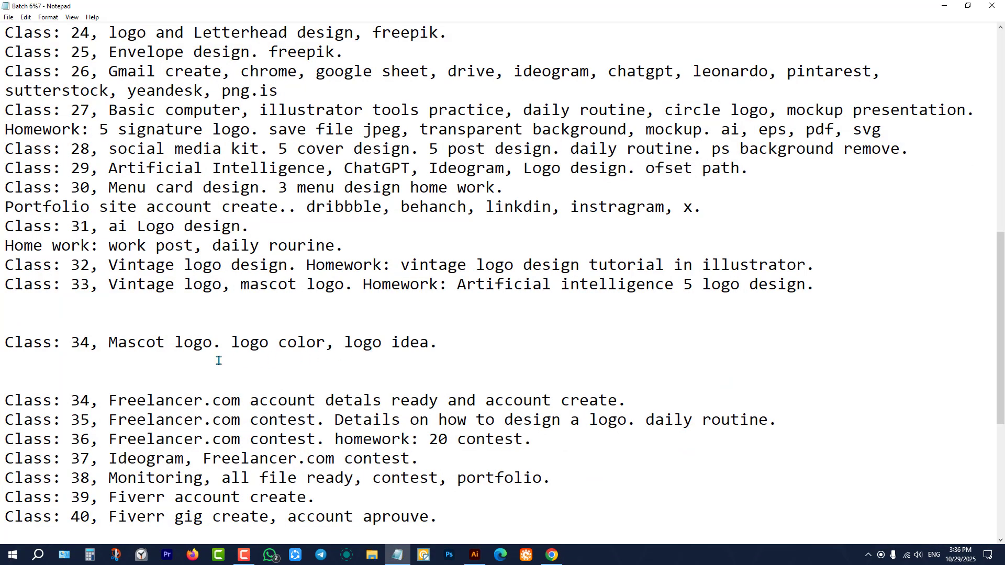
pyautogui.moveTo(230, 342); pyautogui.dragTo(326, 341)
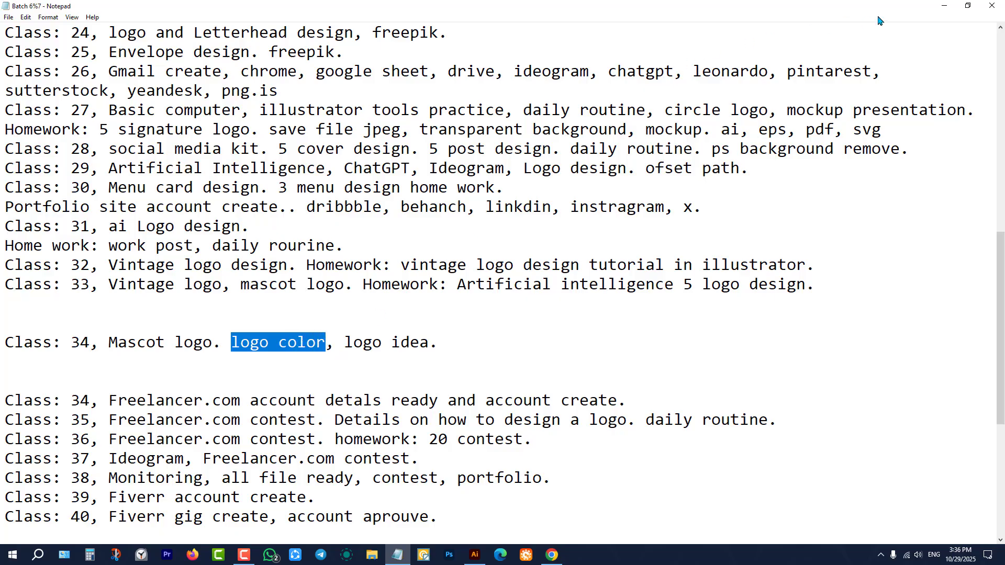
pyautogui.hotkey('alt', 'Tab')
pyautogui.scroll(-2, 500, 346)
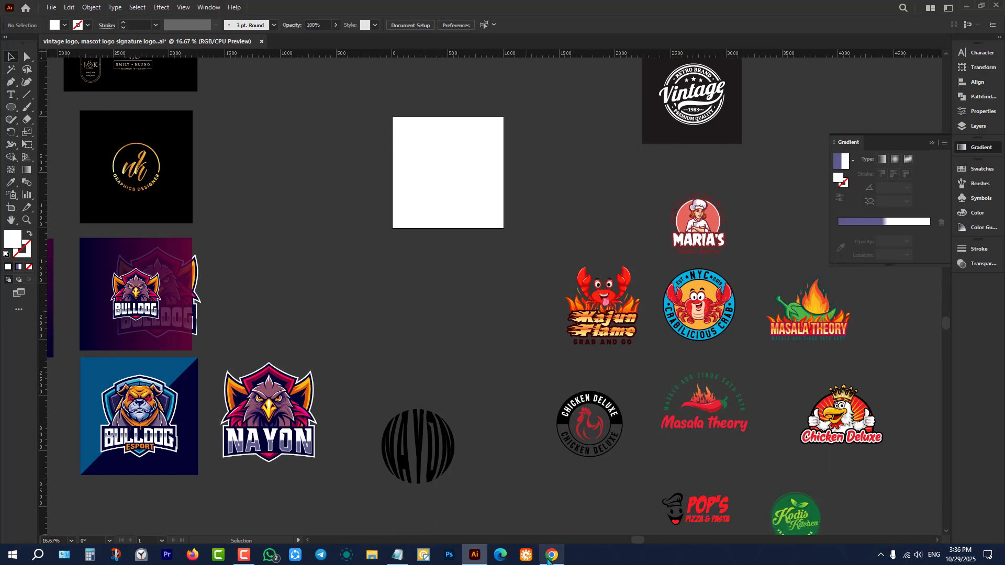
# Switch to Chrome and revisit the Fiverr minimalist business logo gig and the Google "3d logo" results.
pyautogui.click(552, 555)
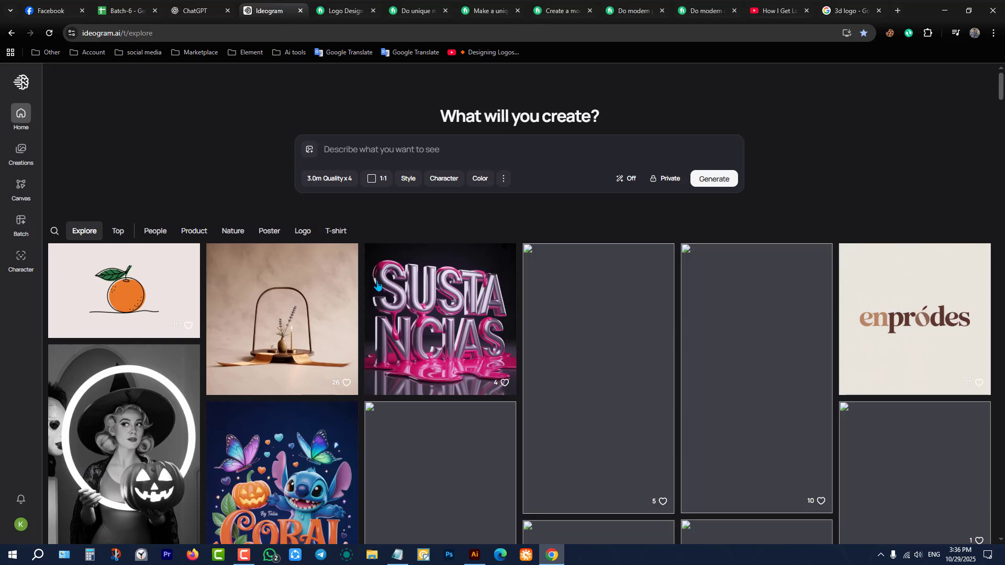
pyautogui.click(847, 11)
pyautogui.click(425, 6)
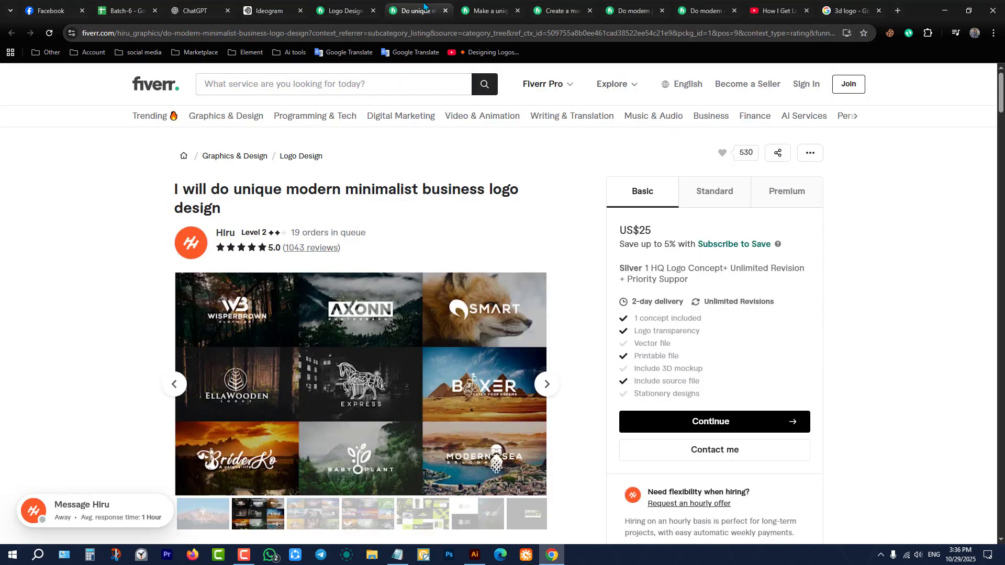
pyautogui.click(851, 13)
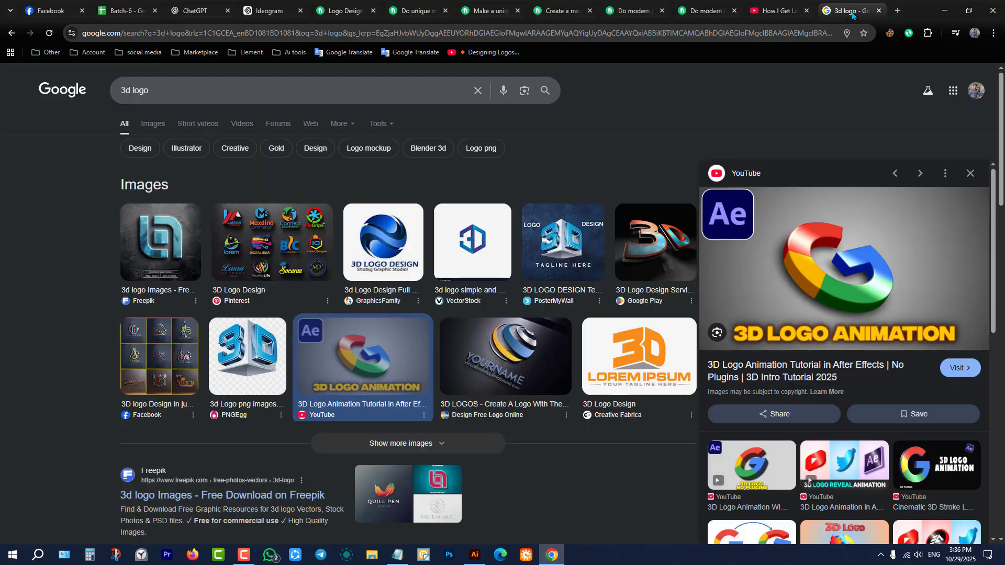
# Add a blank browser tab, clear the "3d logo" query, and load the bookmarked Pinterest site in the Google results tab.
pyautogui.click(898, 10)
pyautogui.click(790, 5)
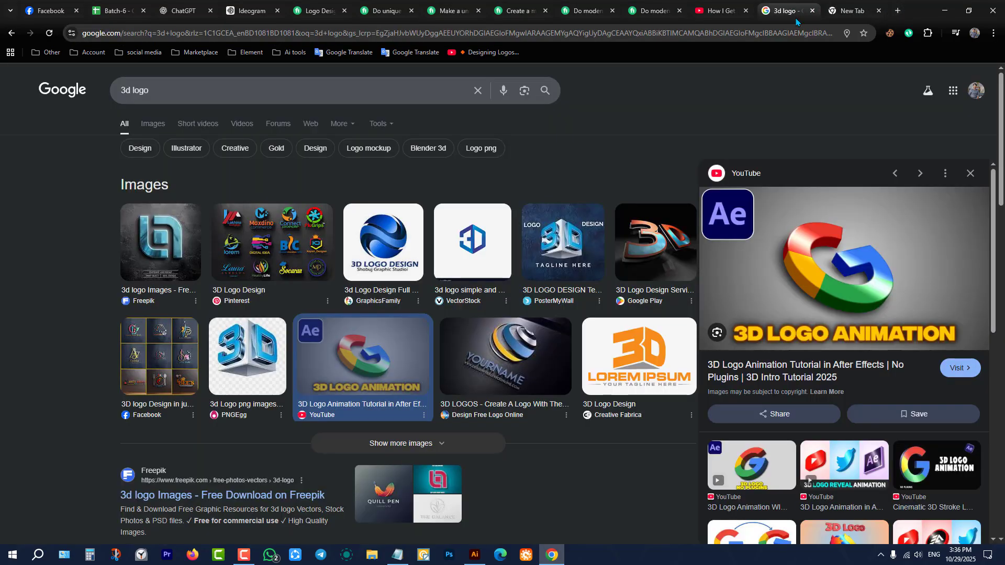
pyautogui.click(478, 91)
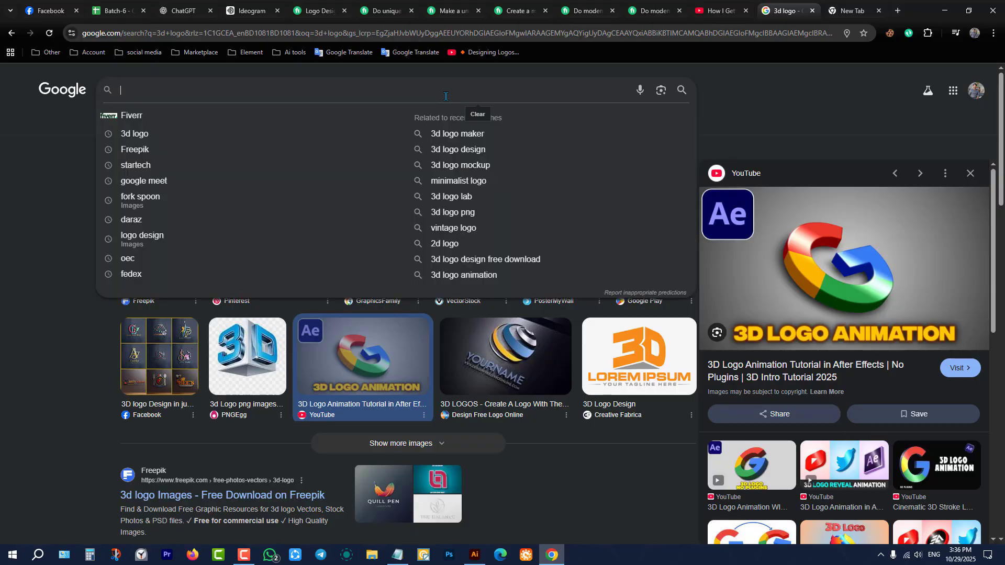
pyautogui.click(54, 130)
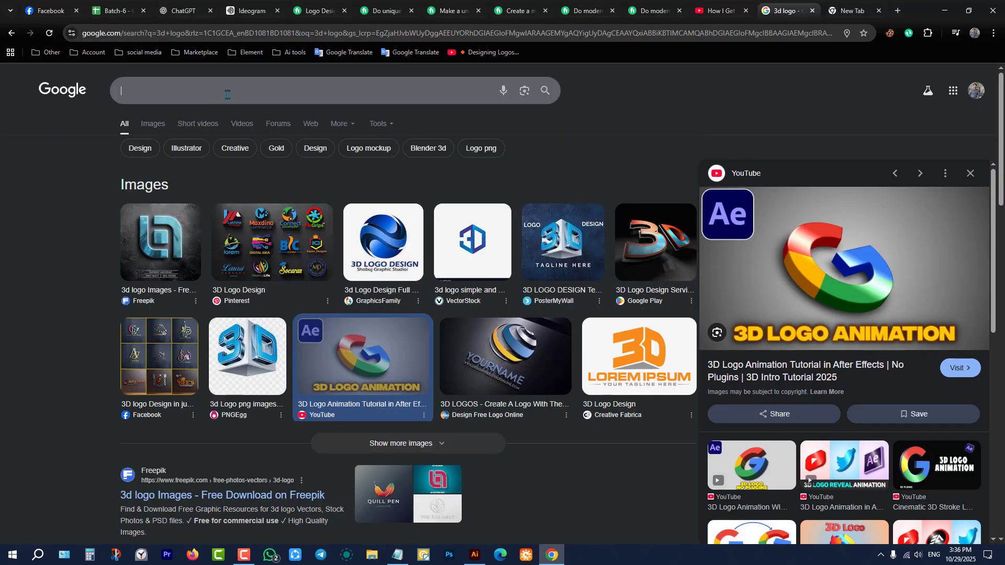
pyautogui.click(227, 94)
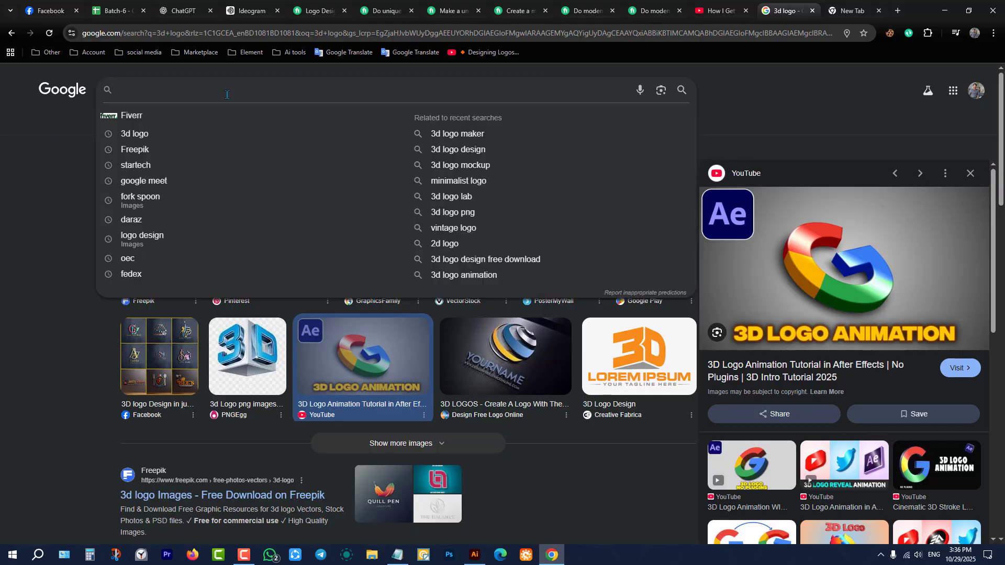
pyautogui.click(288, 53)
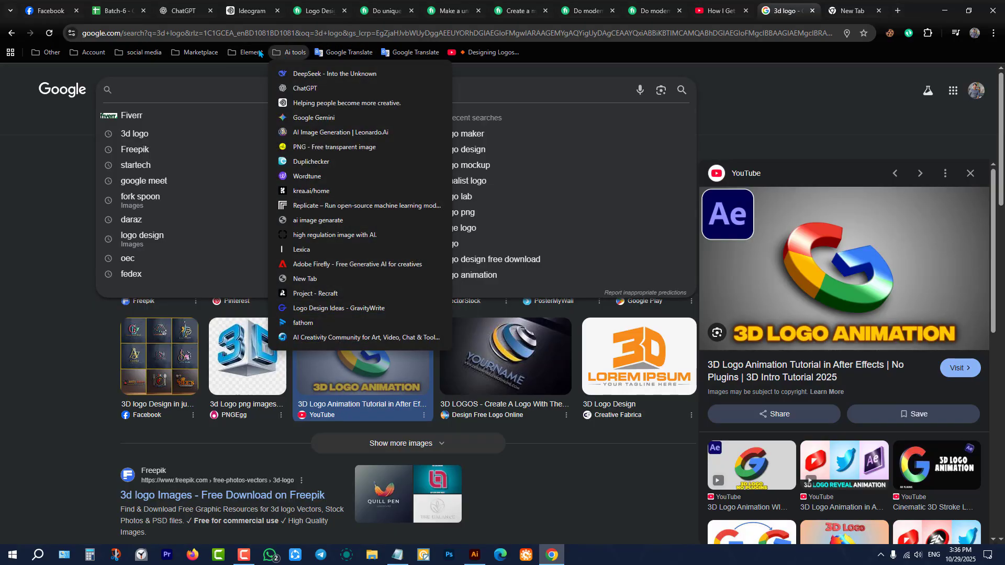
pyautogui.click(251, 88)
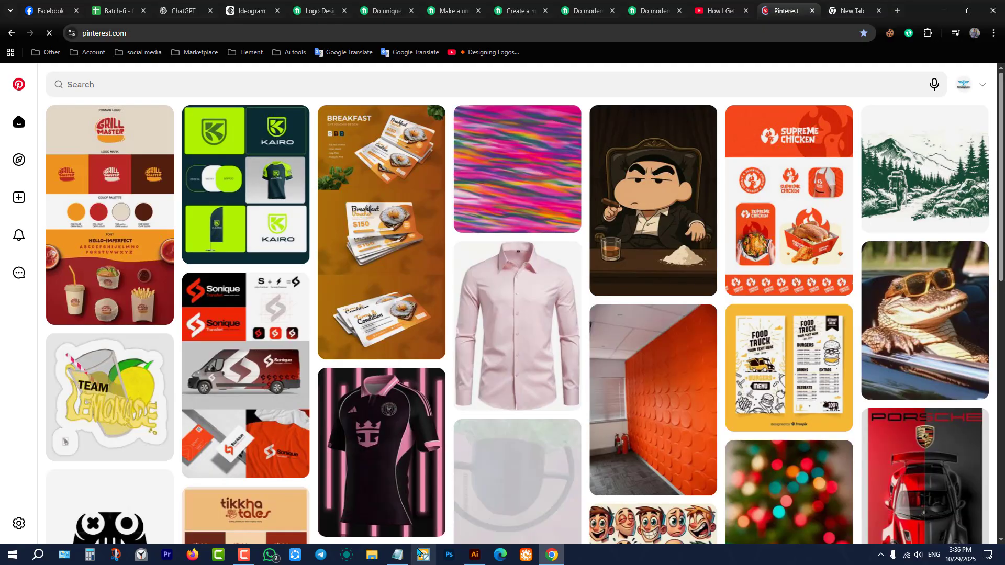
# Switch to Notepad, highlight "logo color, logo idea." in the Class 34 line, and return to Pinterest in Chrome.
pyautogui.click(399, 555)
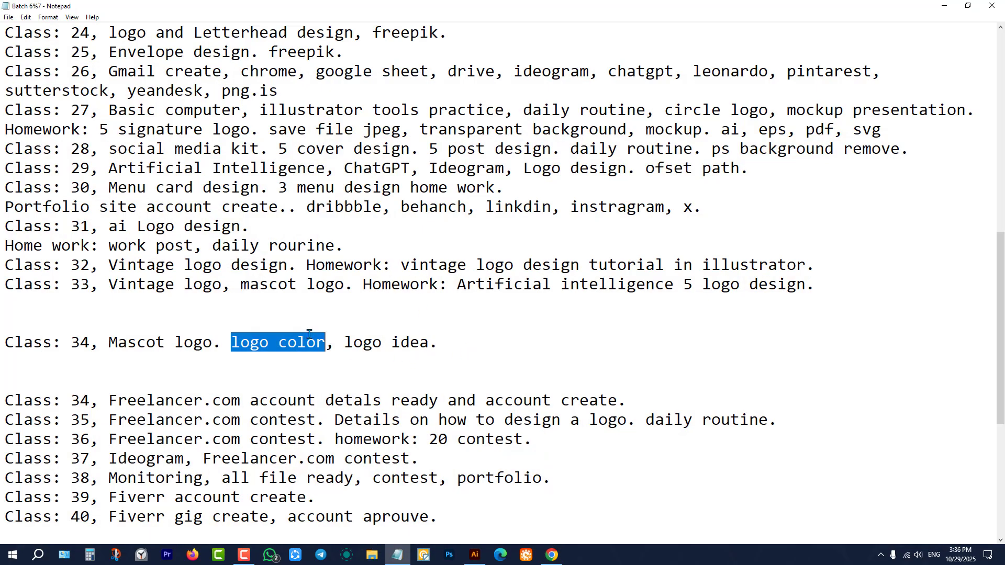
pyautogui.moveTo(231, 339); pyautogui.dragTo(474, 340)
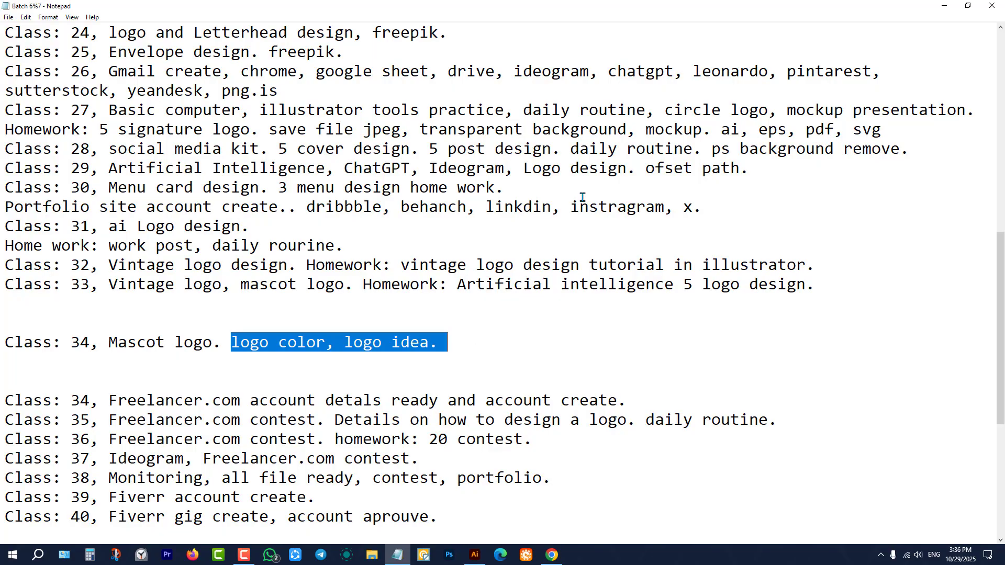
pyautogui.click(944, 5)
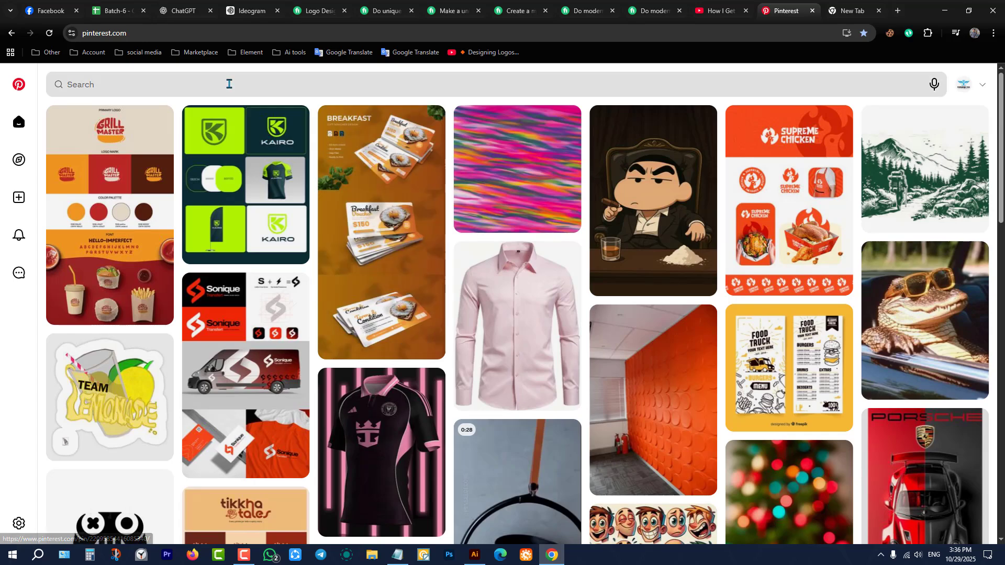
# Search Pinterest for "restaurant logo" and look over the resulting logo pins.
pyautogui.click(226, 83)
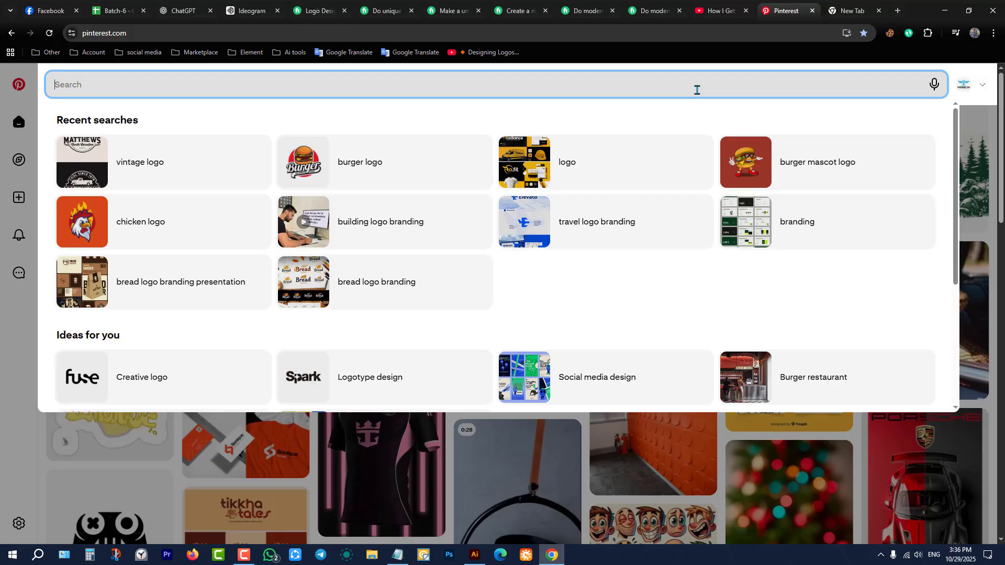
pyautogui.write('restaur')
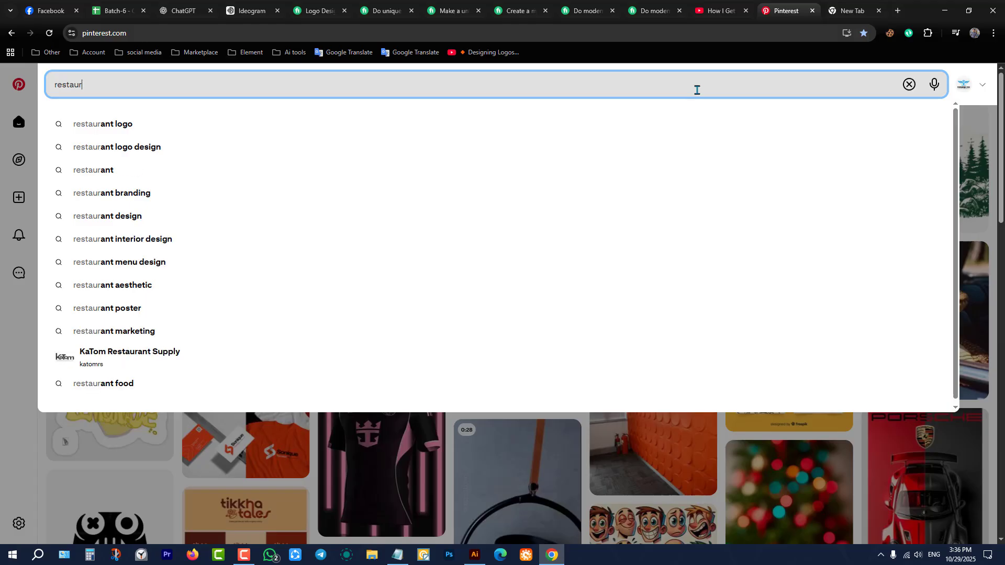
pyautogui.write('ant logo')
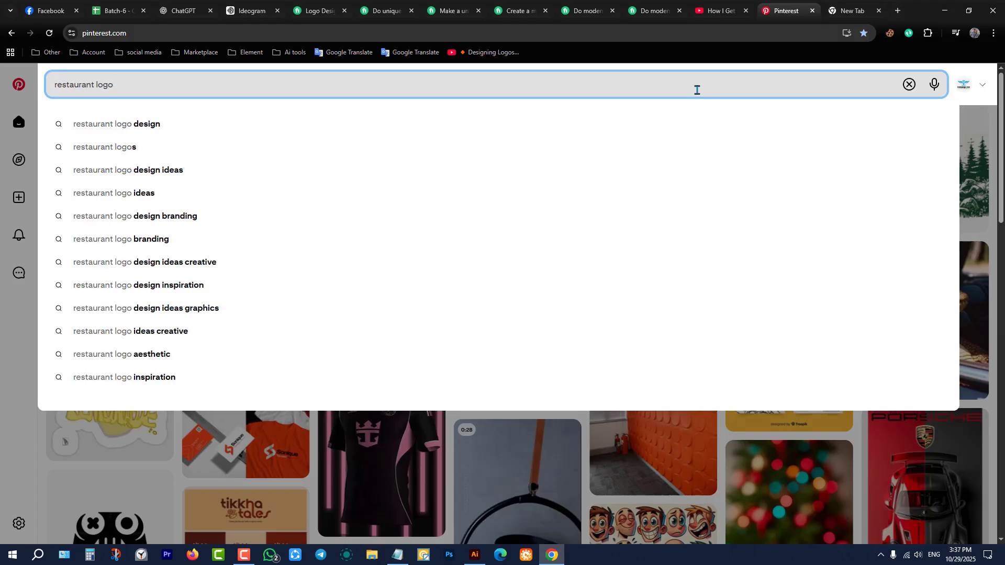
pyautogui.press('Return')
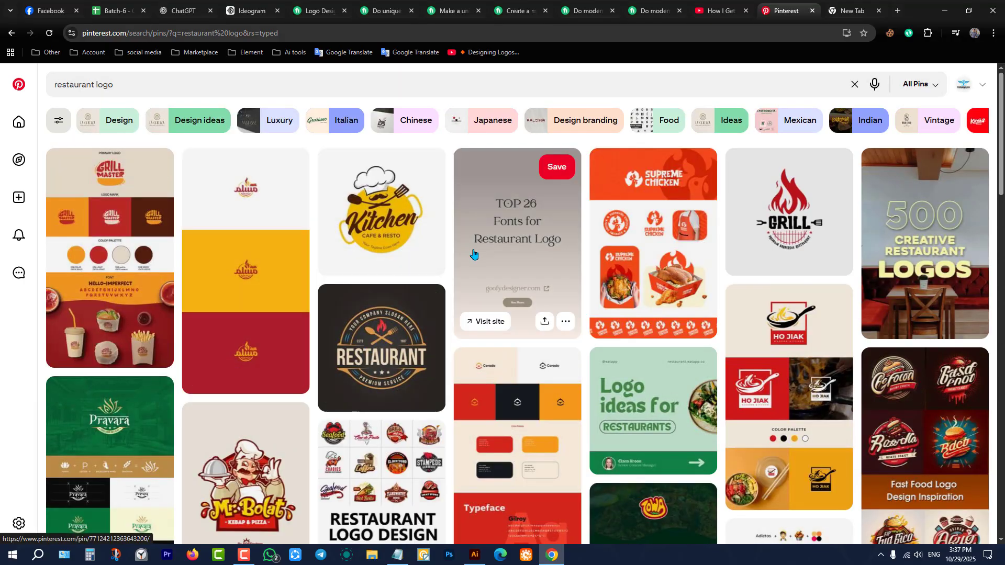
pyautogui.scroll(-7, 414, 288)
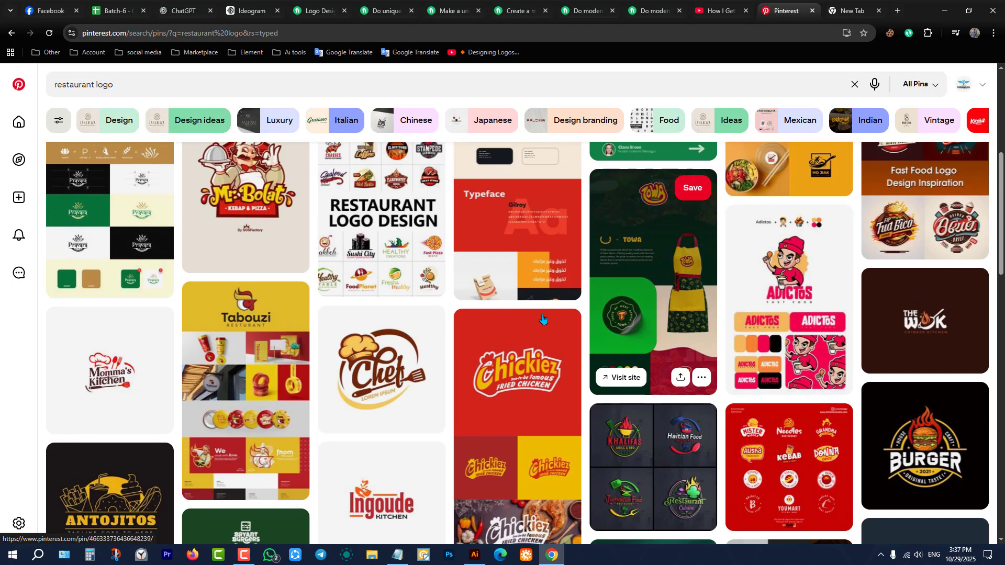
pyautogui.scroll(9, 328, 265)
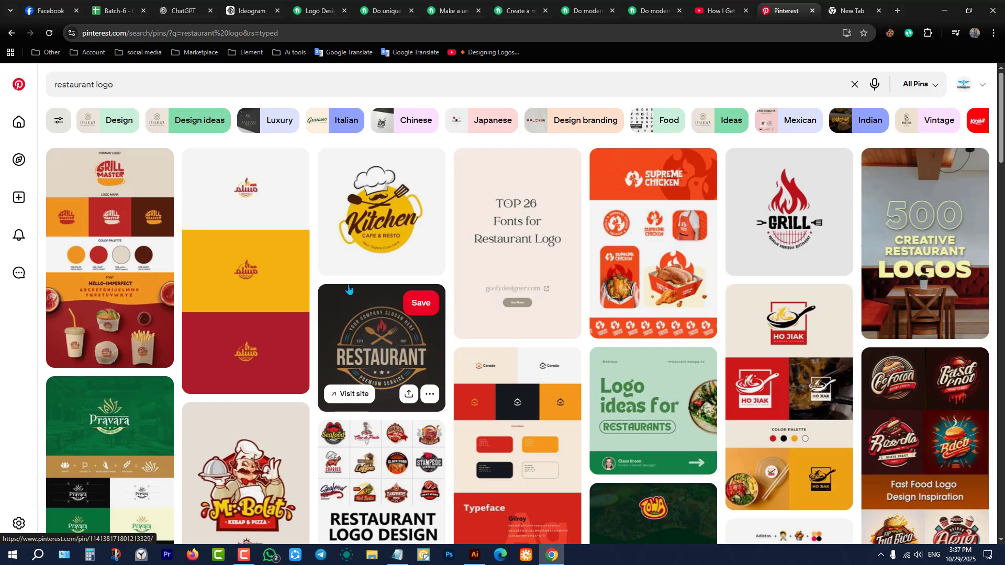
# Replace the Pinterest query with "burger logo" and run the search.
pyautogui.click(280, 87)
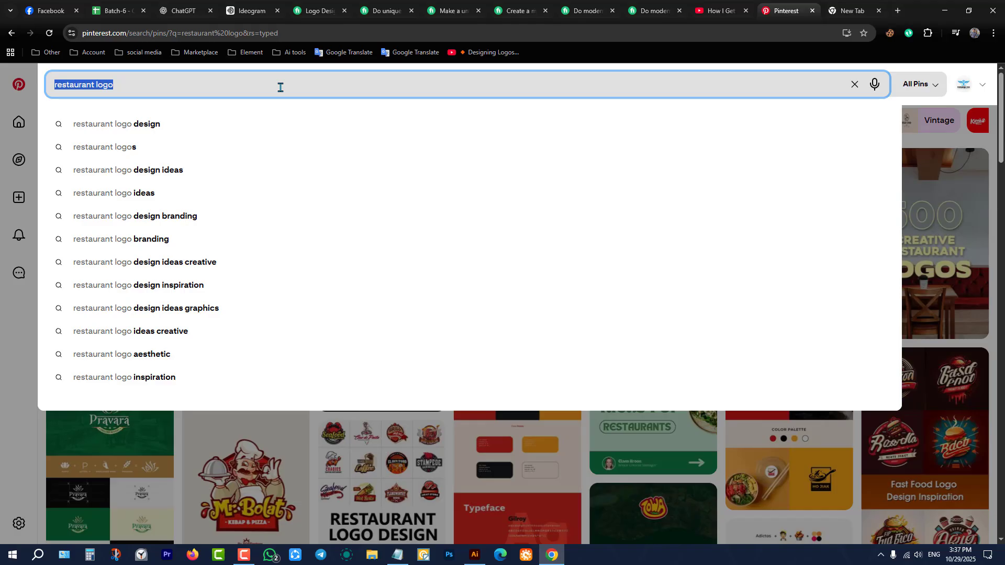
pyautogui.write('burger logo')
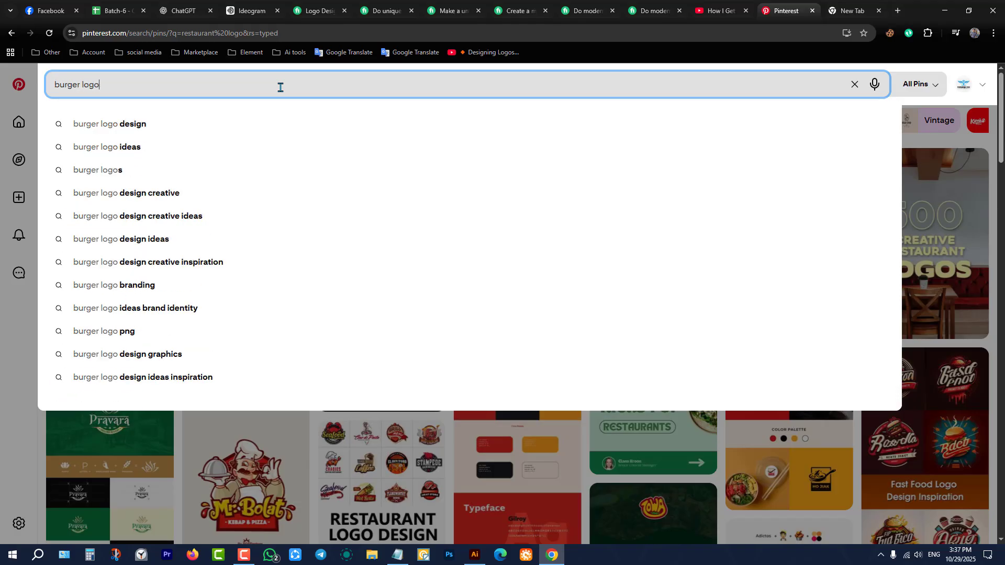
pyautogui.press('Return')
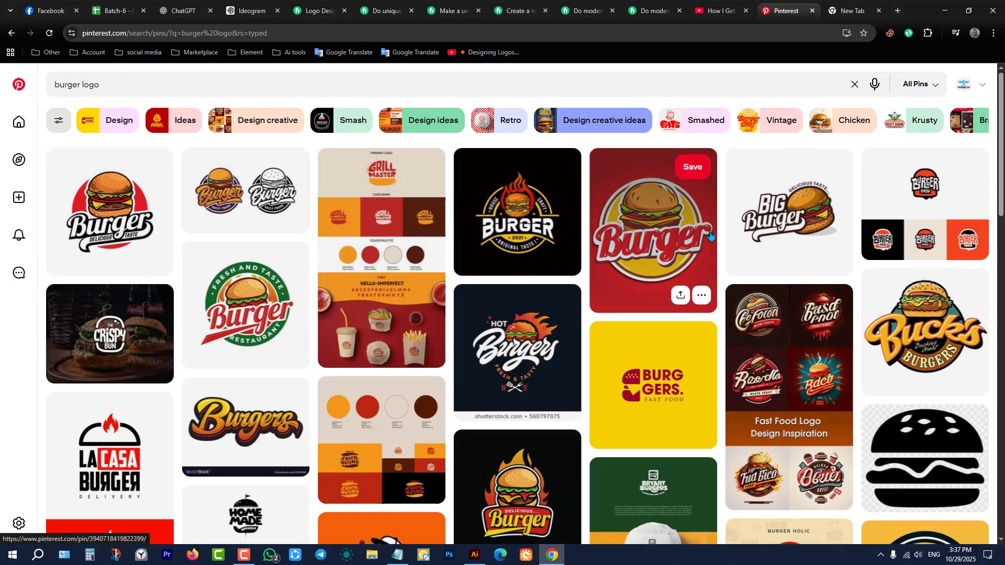
# Browse far down the burger logo pins, examining their colour palettes, layouts and design ideas.
pyautogui.scroll(-9, 456, 271)
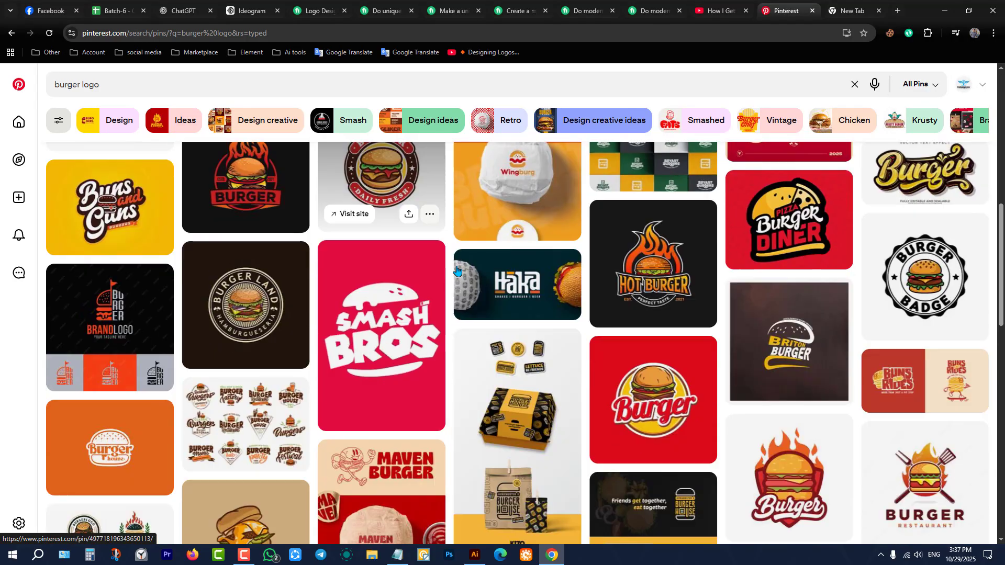
pyautogui.scroll(-10, 457, 270)
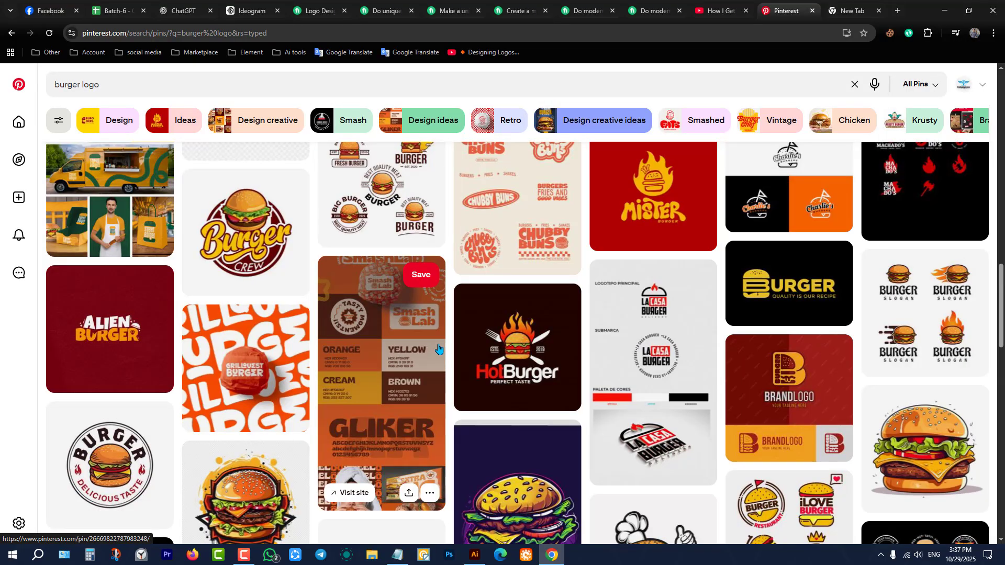
pyautogui.scroll(-3, 417, 295)
pyautogui.scroll(-7, 418, 296)
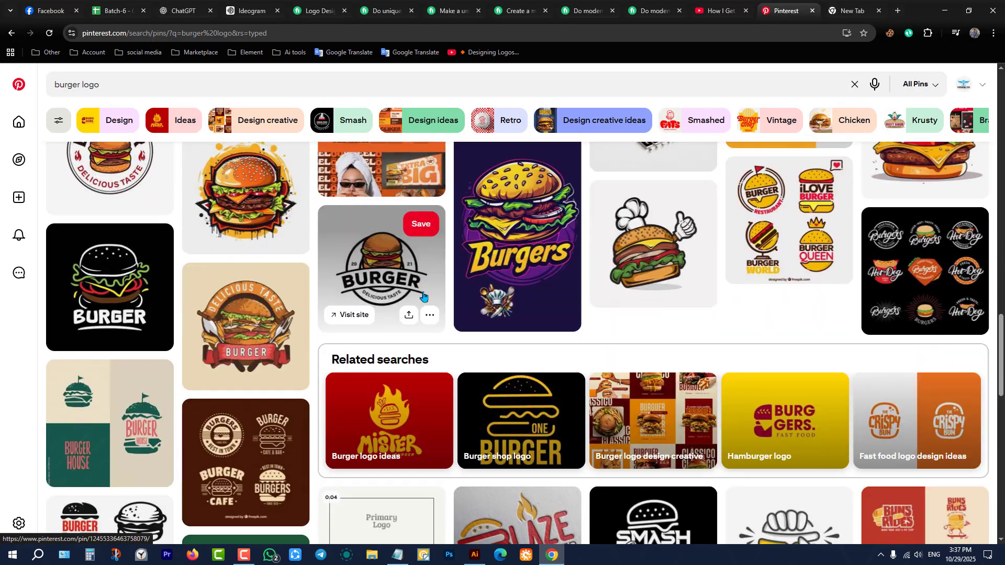
pyautogui.scroll(-12, 479, 382)
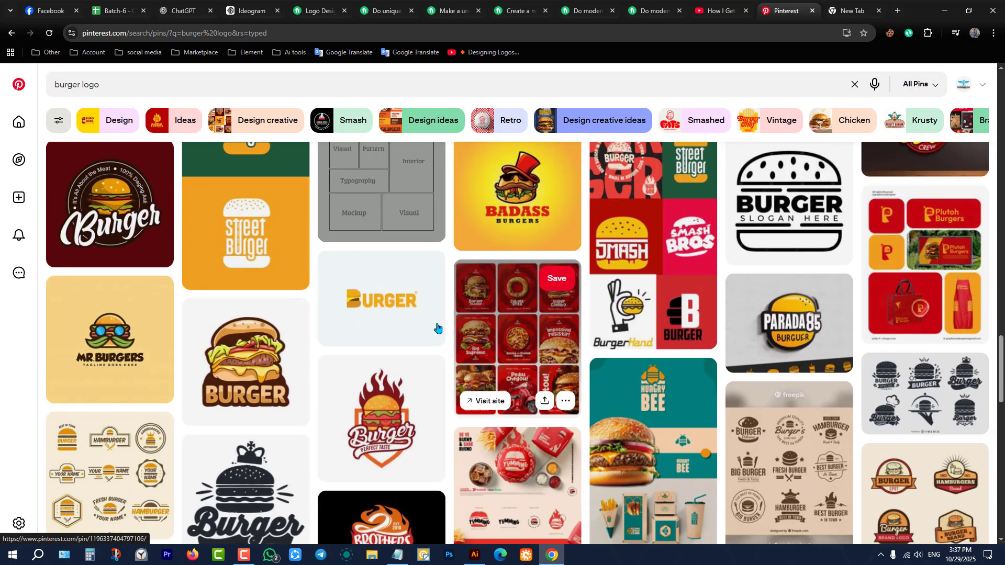
pyautogui.scroll(-3, 445, 330)
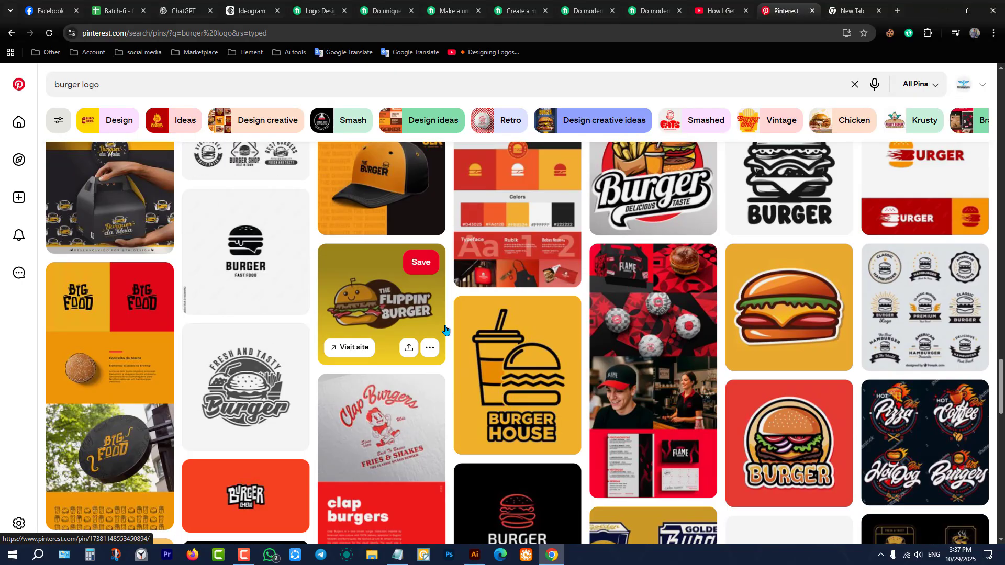
pyautogui.scroll(-3, 445, 330)
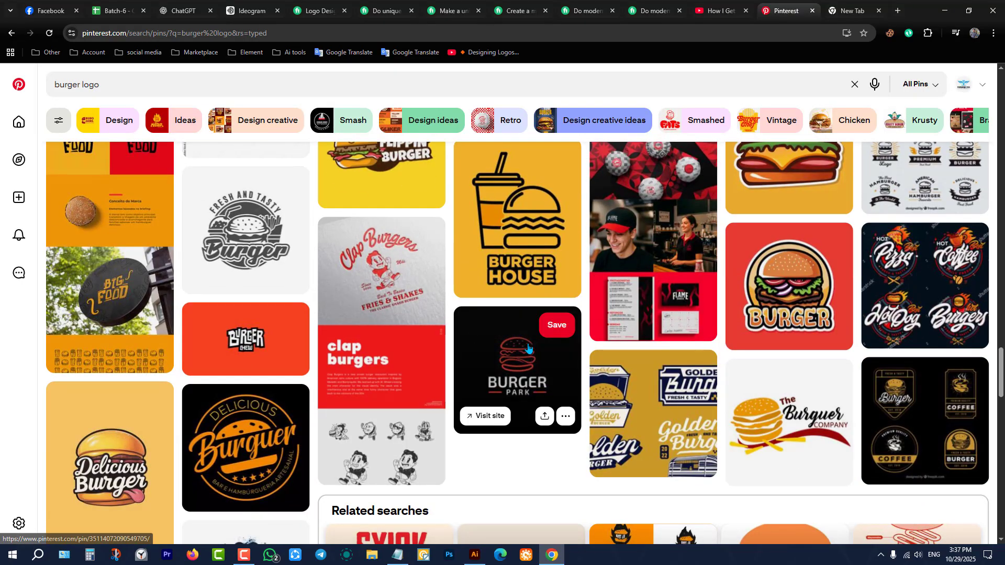
pyautogui.scroll(-3, 484, 307)
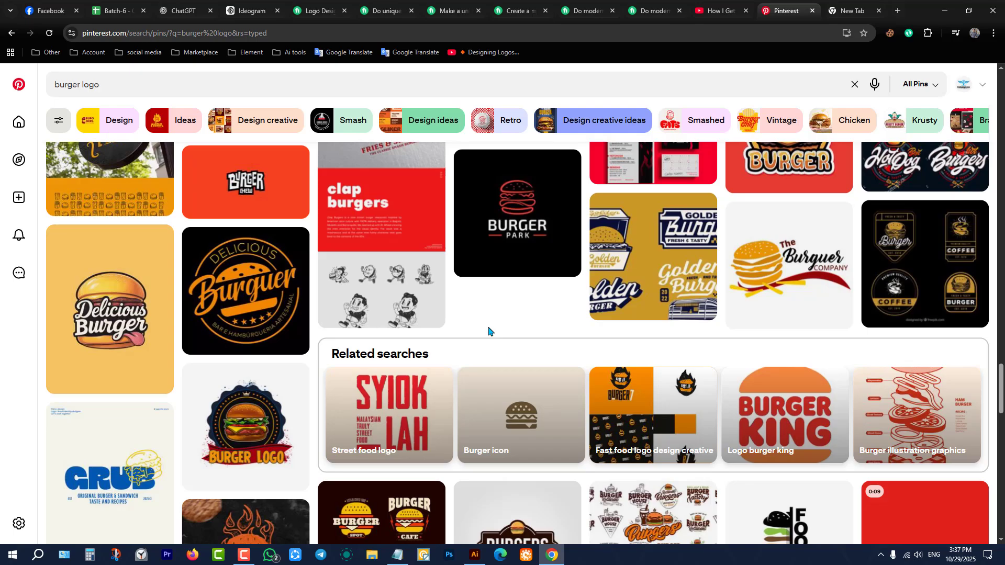
pyautogui.scroll(-3, 488, 331)
pyautogui.scroll(-3, 521, 340)
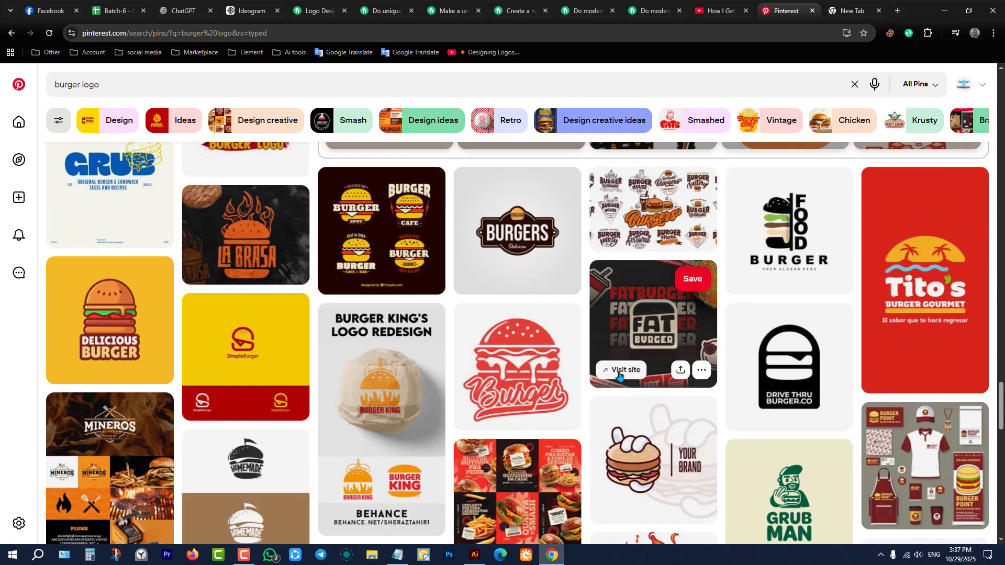
pyautogui.scroll(-2, 619, 374)
pyautogui.scroll(2, 524, 334)
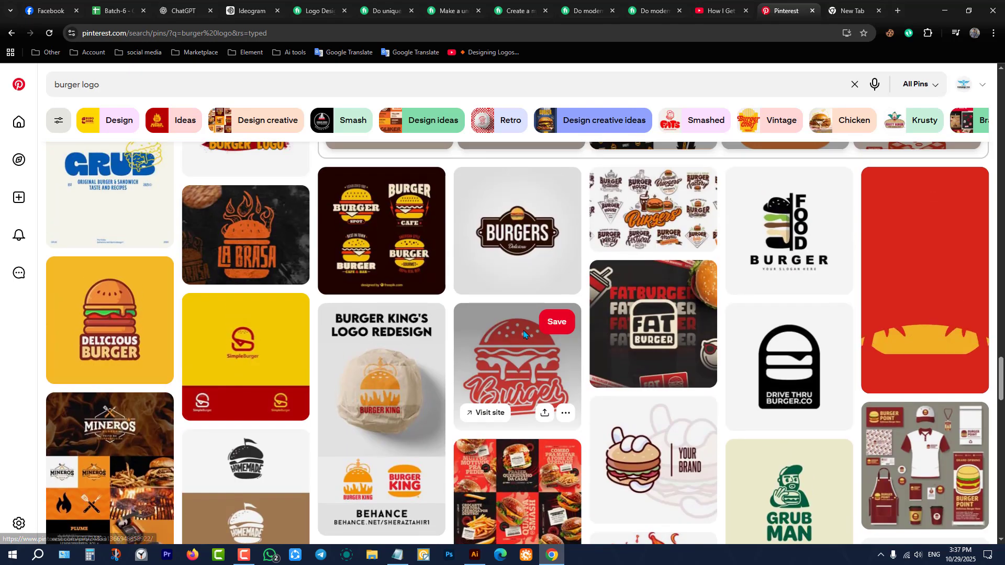
pyautogui.scroll(-3, 474, 359)
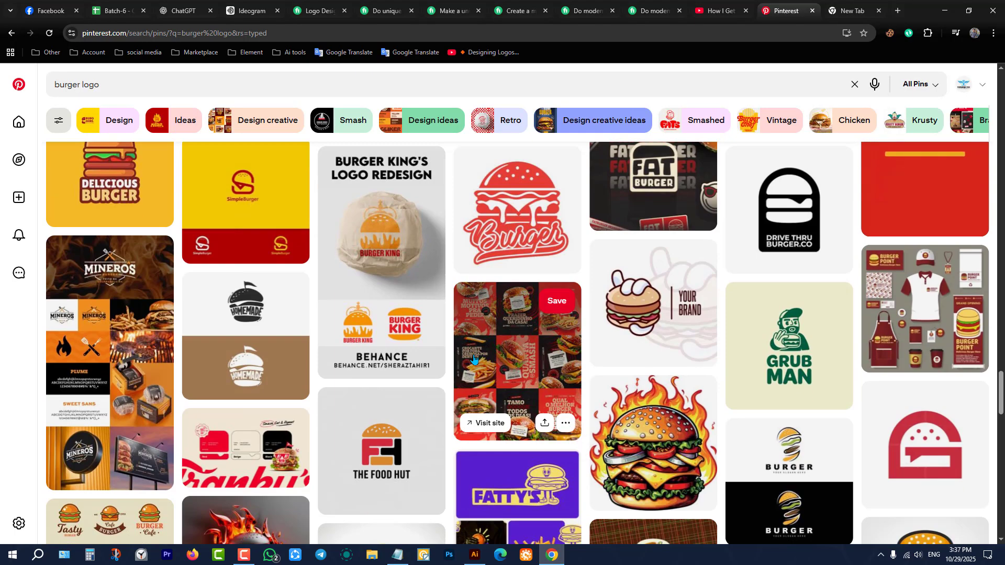
pyautogui.scroll(-6, 473, 358)
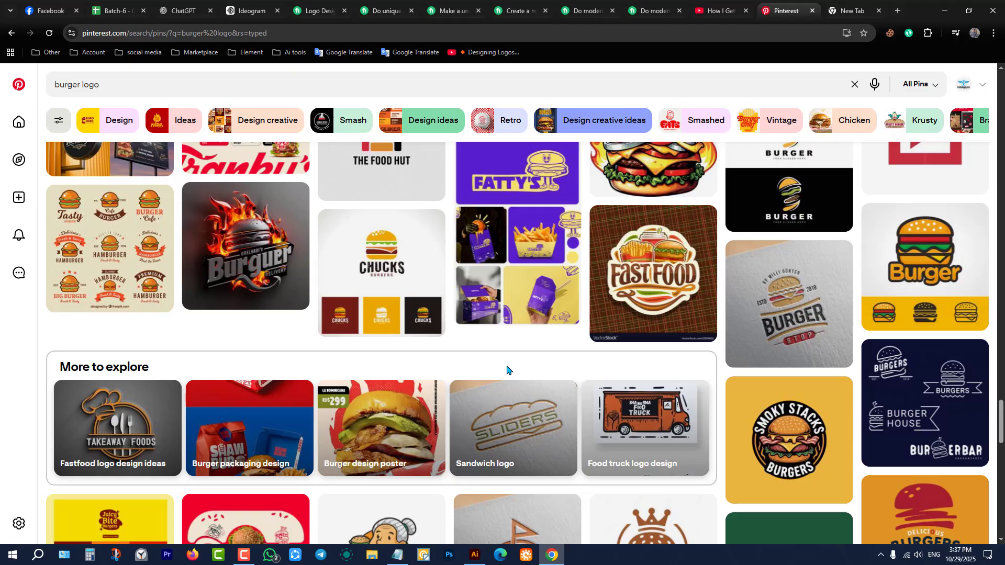
# Open the yellow Uncle Beccs Burgers pin from the burger logo results and copy its image.
pyautogui.scroll(-6, 506, 369)
pyautogui.scroll(-3, 515, 367)
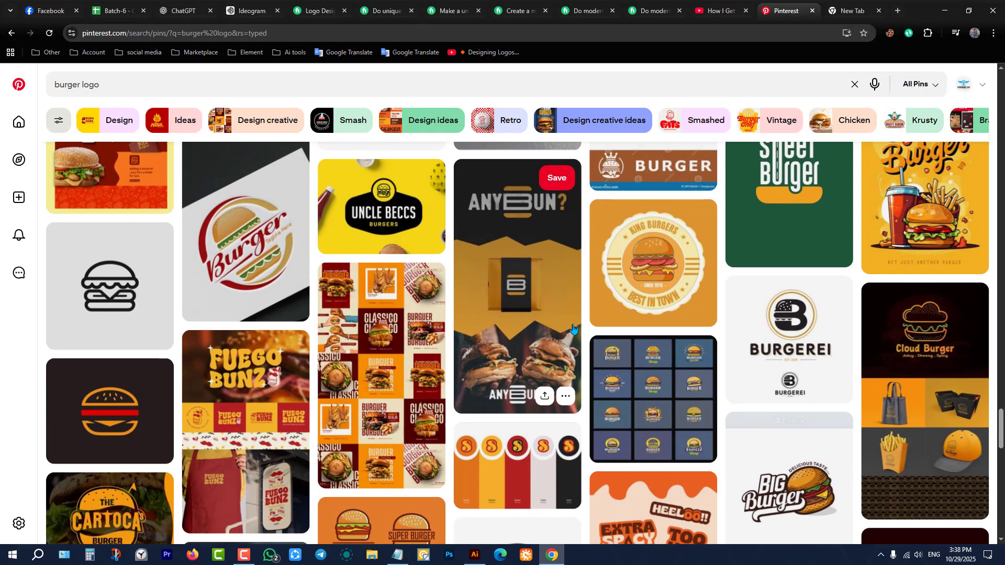
pyautogui.click(386, 204)
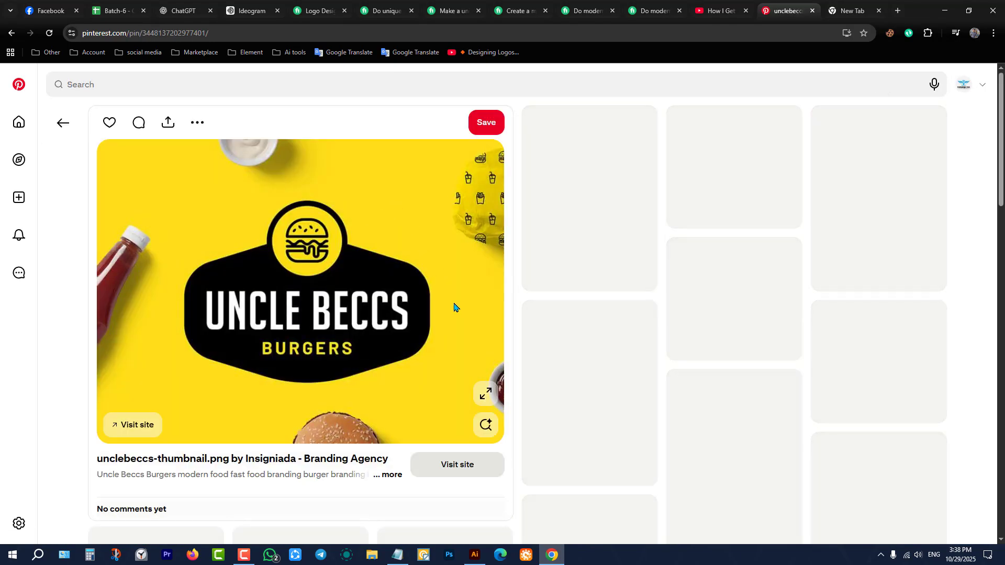
pyautogui.rightClick(357, 228)
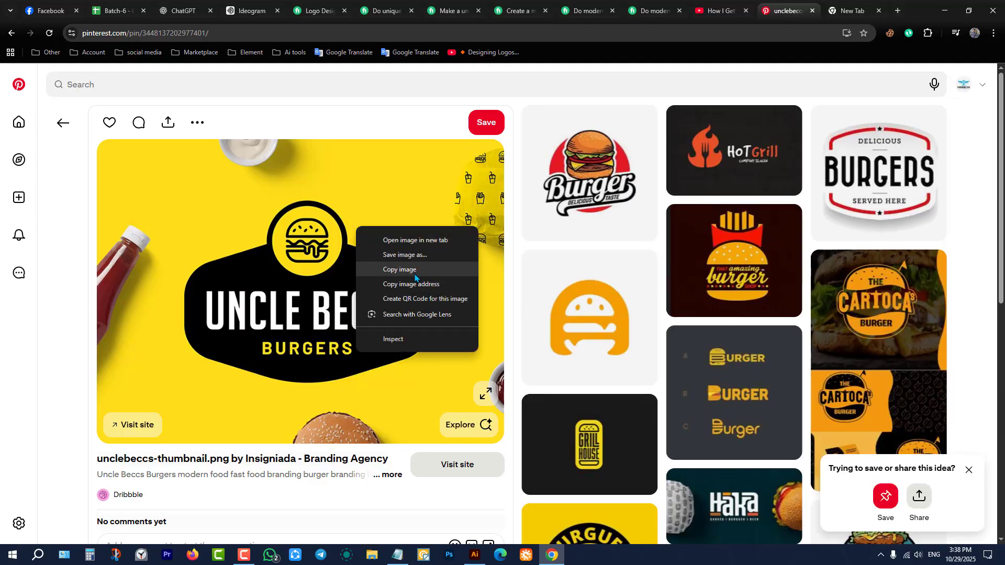
pyautogui.click(435, 270)
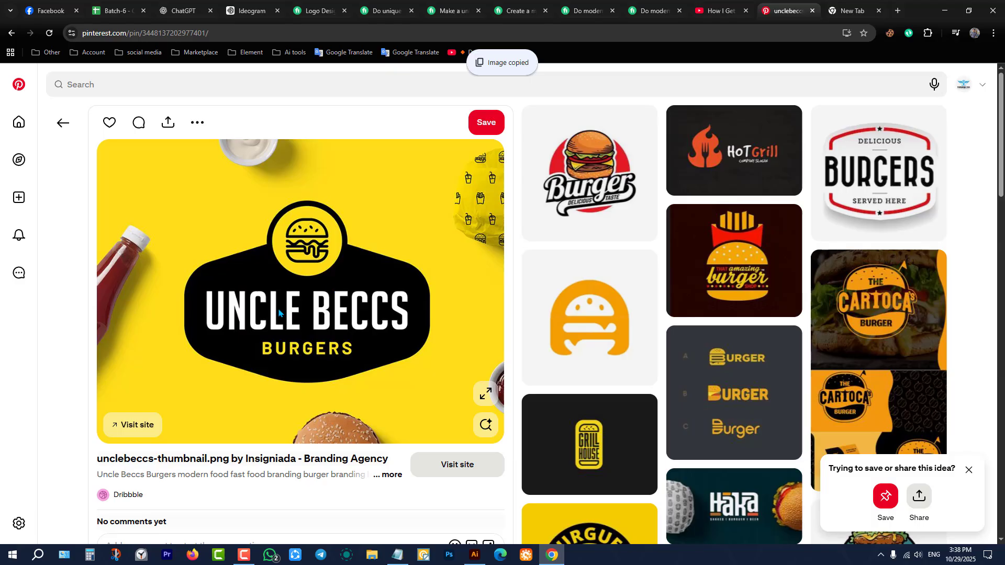
# Switch to Illustrator, paste the copied Uncle Beccs image and place it in the empty space beside the white artboard.
pyautogui.click(475, 555)
pyautogui.hotkey('ctrl', 'v')
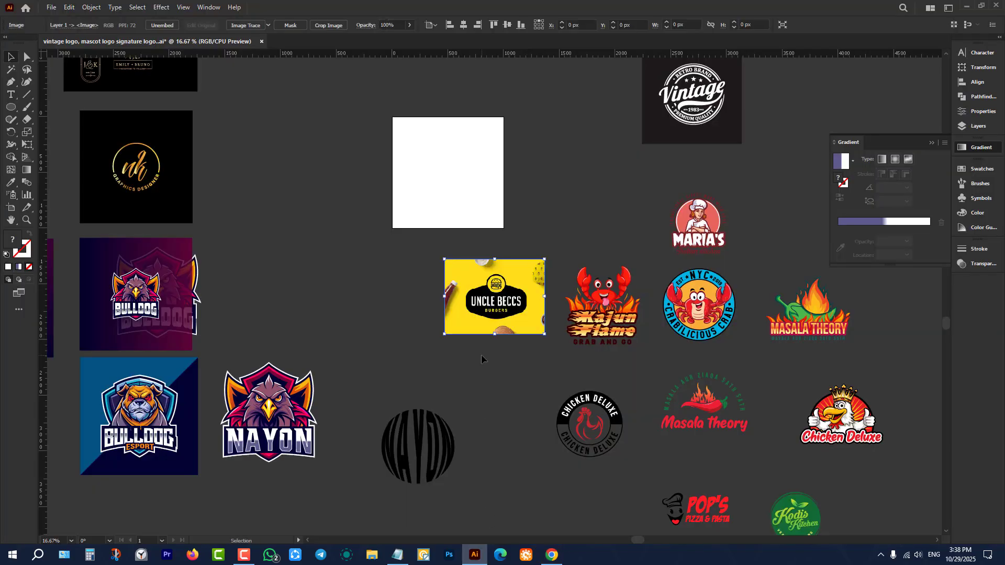
pyautogui.moveTo(495, 301); pyautogui.dragTo(314, 171)
pyautogui.keyDown('alt'); pyautogui.scroll(2, 314, 113); pyautogui.keyUp('alt')
pyautogui.keyDown('alt'); pyautogui.scroll(1, 313, 113); pyautogui.keyUp('alt')
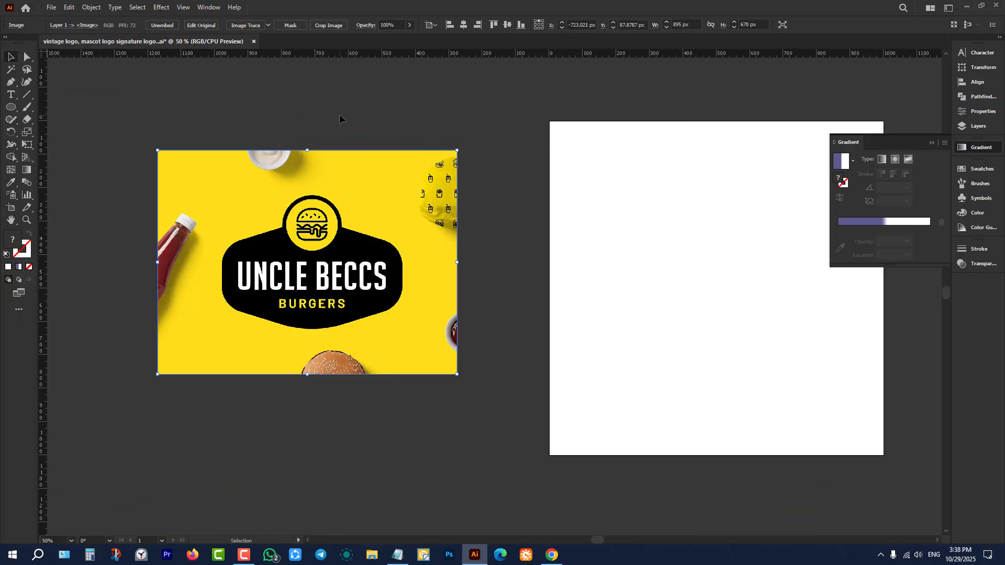
pyautogui.moveTo(387, 220); pyautogui.dragTo(267, 220)
pyautogui.click(62, 94)
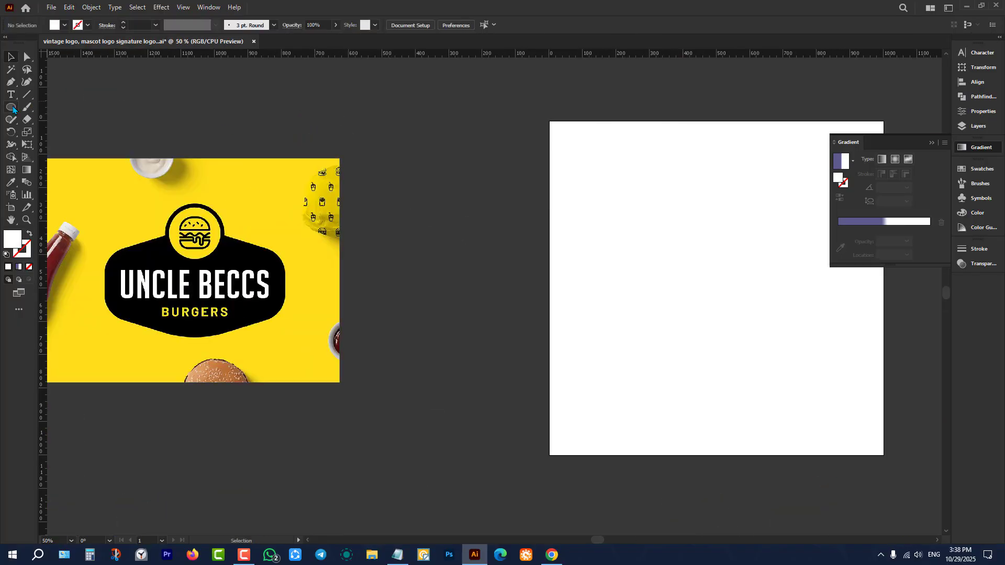
# Draw a white rectangle about 164 × 78 px between the image and the artboard and duplicate it into a column of four.
pyautogui.moveTo(14, 108); pyautogui.dragTo(58, 106)
pyautogui.moveTo(445, 166)
pyautogui.mouseDown()
pyautogui.moveTo(500, 193)
pyautogui.moveTo(460, 214)
pyautogui.mouseUp()
pyautogui.click(10, 58)
pyautogui.hotkey('ctrl', 'd')
pyautogui.hotkey('ctrl', 'd')
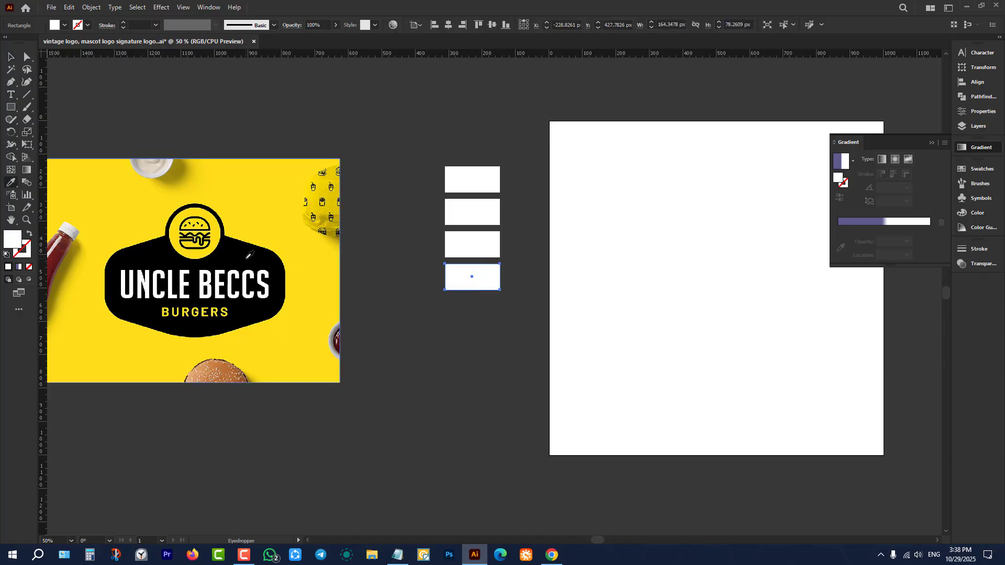
# Color the lowest rectangle black and the one above it yellow by sampling the Uncle Beccs image, and delete the spare topmost white rectangle.
pyautogui.click(247, 260)
pyautogui.click(482, 244)
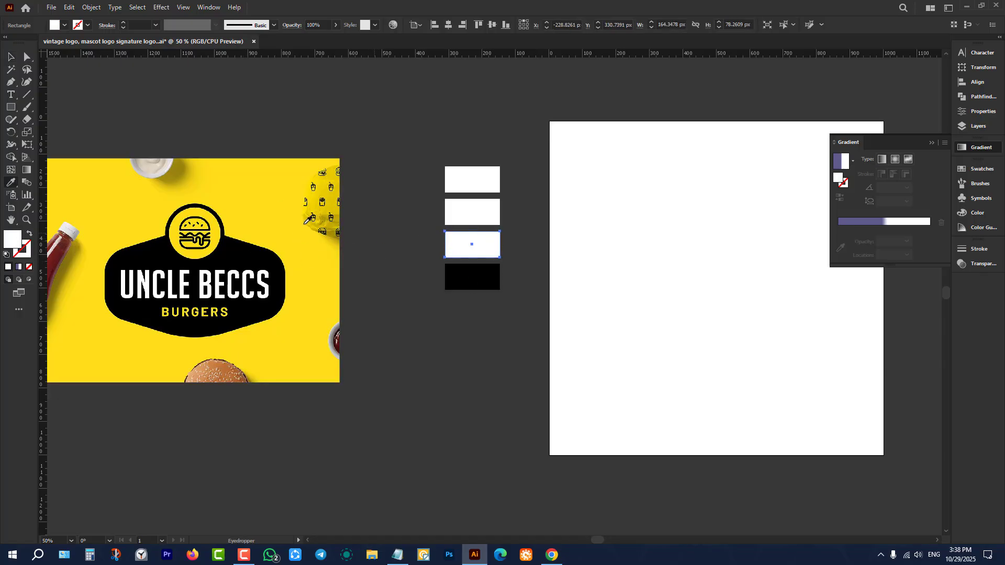
pyautogui.press('i')
pyautogui.click(271, 201)
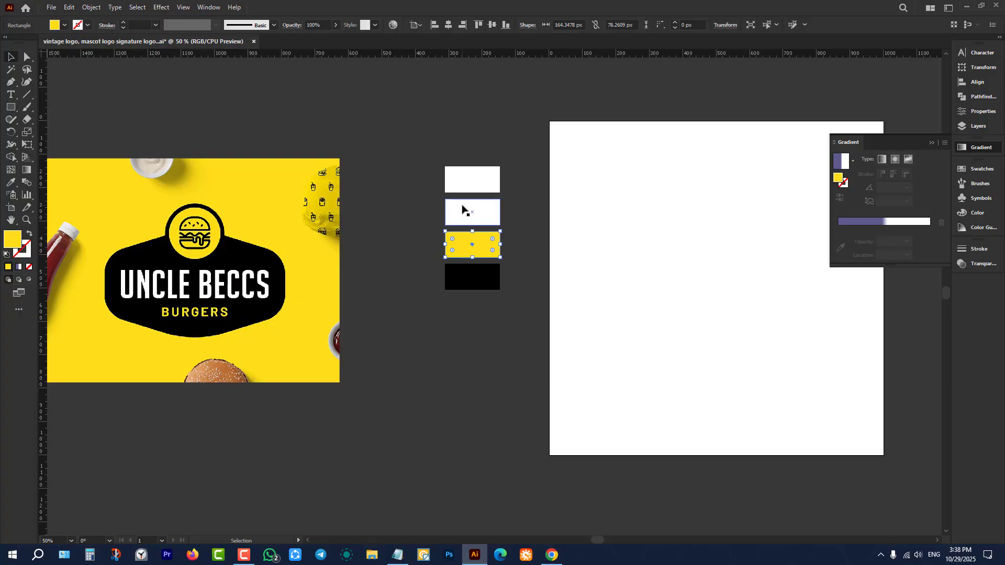
pyautogui.click(460, 177)
pyautogui.press('Delete')
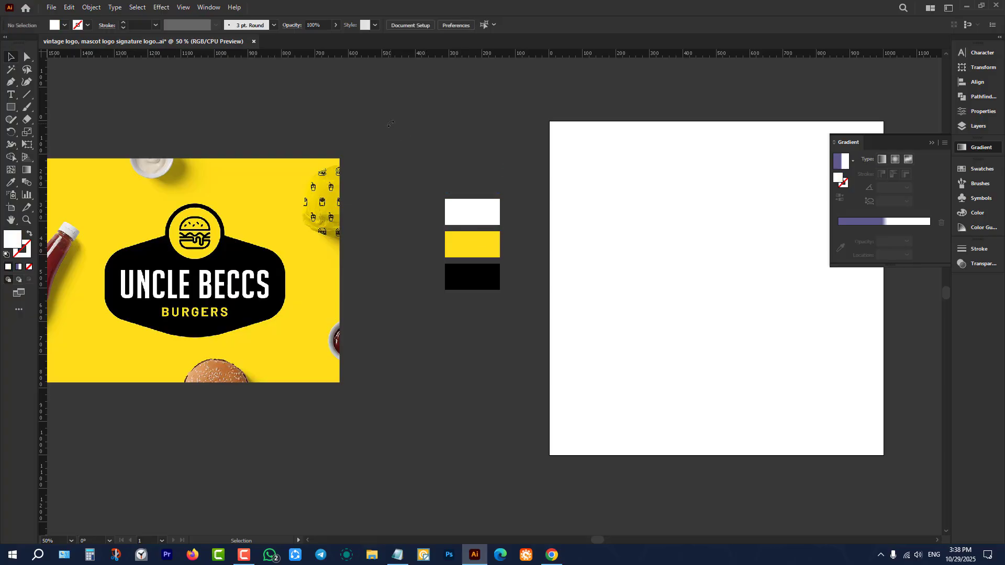
# Center the round Chicken Deluxe logo horizontally and vertically on the artboard and ungroup it.
pyautogui.keyDown('alt'); pyautogui.scroll(-3, 369, 277); pyautogui.keyUp('alt')
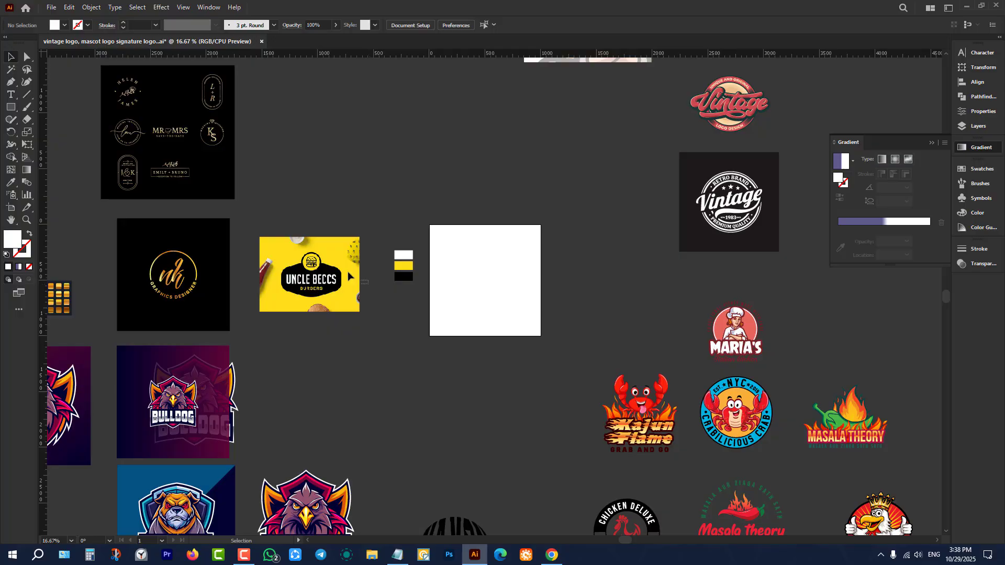
pyautogui.keyDown('alt'); pyautogui.scroll(1, 337, 261); pyautogui.keyUp('alt')
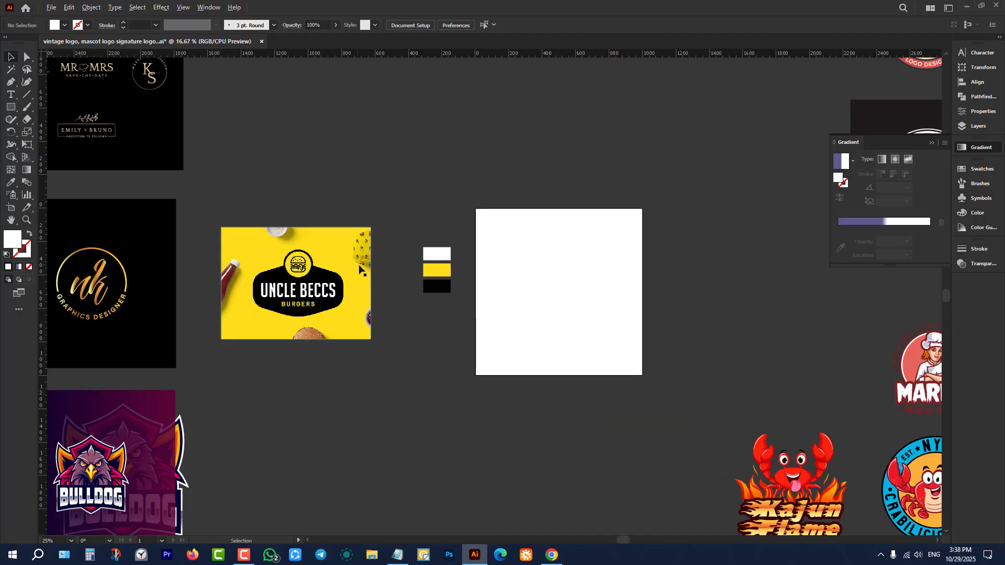
pyautogui.keyDown('alt'); pyautogui.scroll(-3, 420, 318); pyautogui.keyUp('alt')
pyautogui.keyDown('alt'); pyautogui.scroll(1, 427, 330); pyautogui.keyUp('alt')
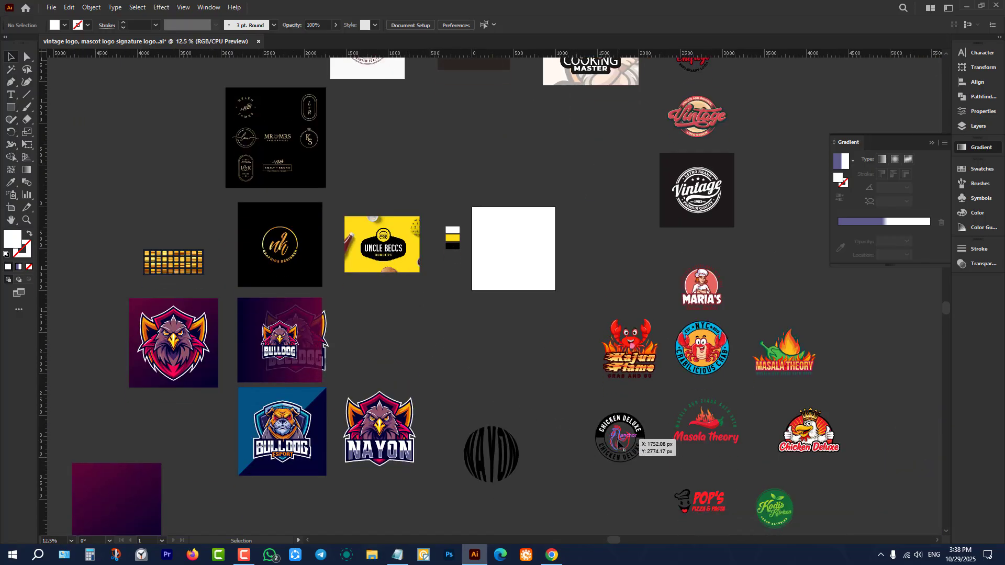
pyautogui.click(618, 442)
pyautogui.click(449, 25)
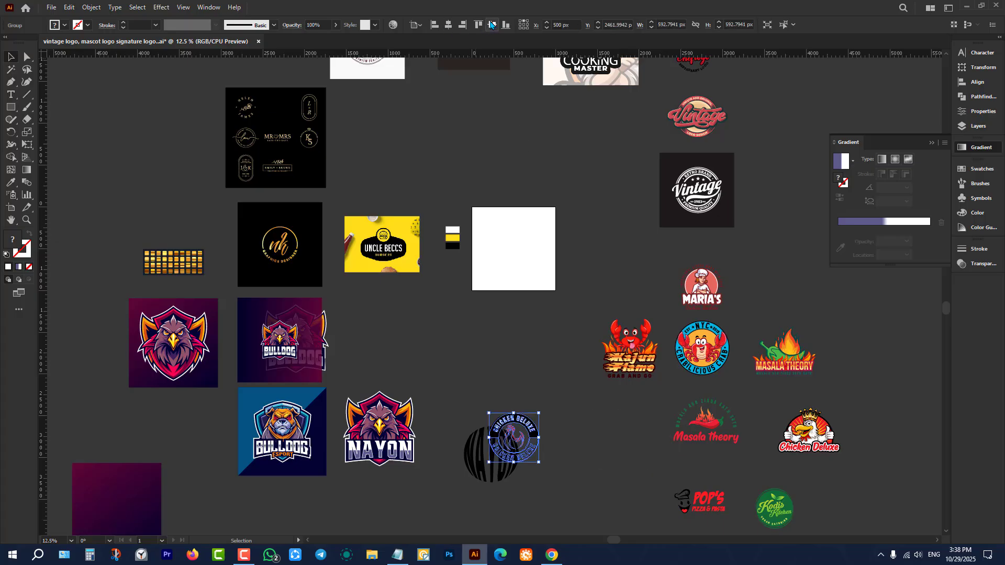
pyautogui.click(492, 25)
pyautogui.click(537, 106)
pyautogui.keyDown('alt'); pyautogui.scroll(3, 545, 213); pyautogui.keyUp('alt')
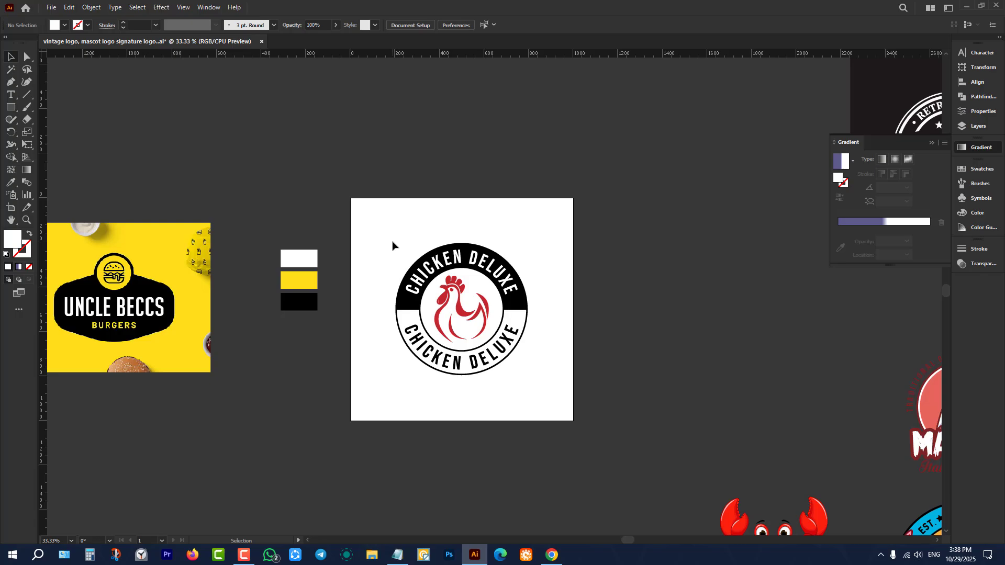
pyautogui.rightClick(419, 269)
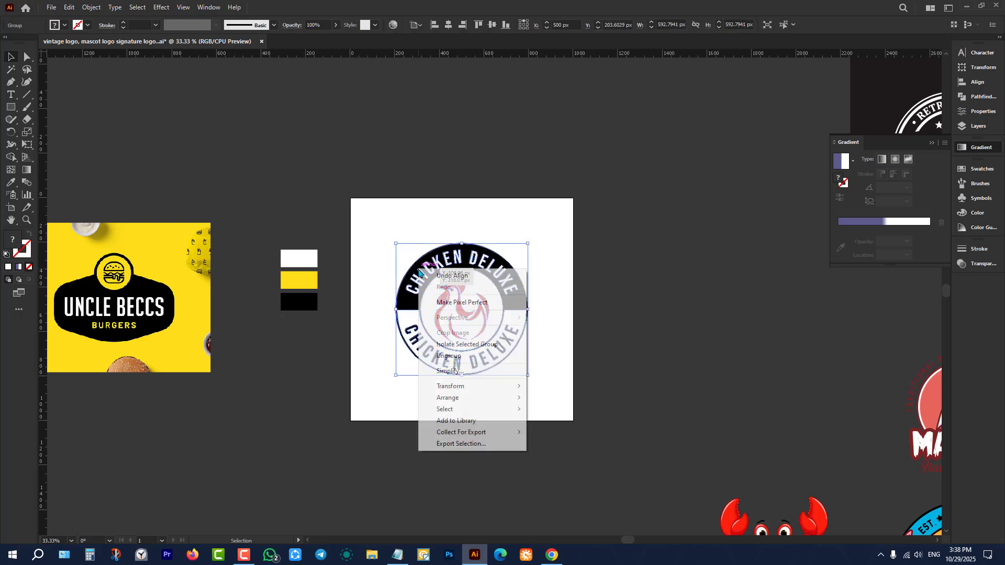
pyautogui.click(455, 356)
pyautogui.click(372, 210)
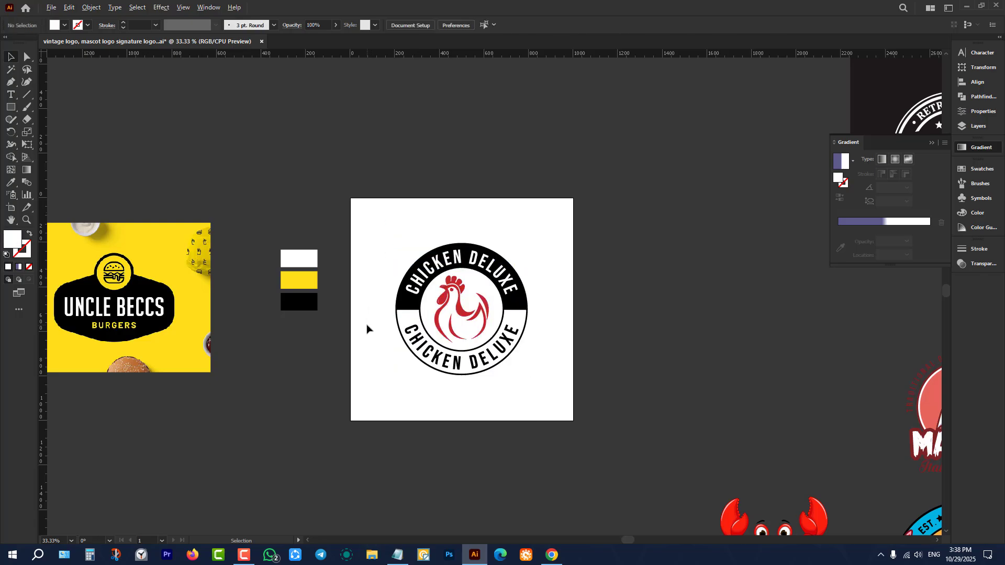
# Draw a square of about 1005 × 1005 px over the artboard and fill it with the sampled yellow swatch color.
pyautogui.keyDown('alt'); pyautogui.scroll(1, 366, 328); pyautogui.keyUp('alt')
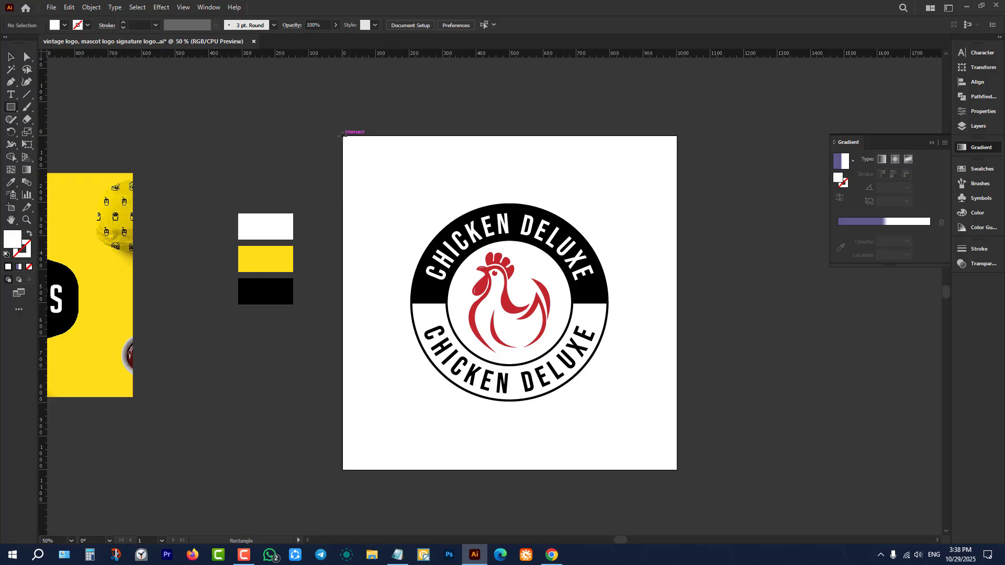
pyautogui.moveTo(343, 135); pyautogui.dragTo(678, 471)
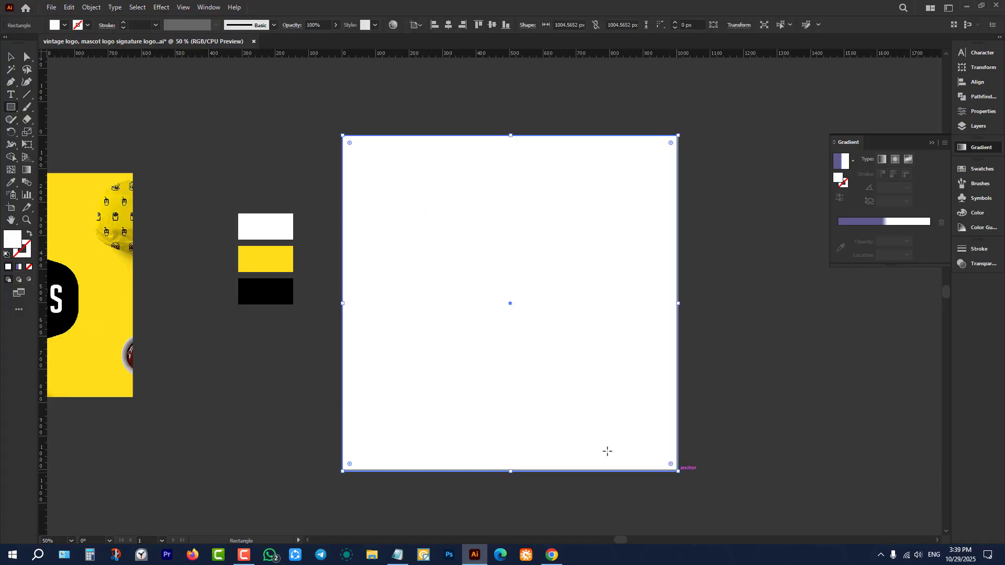
pyautogui.press('v')
pyautogui.press('i')
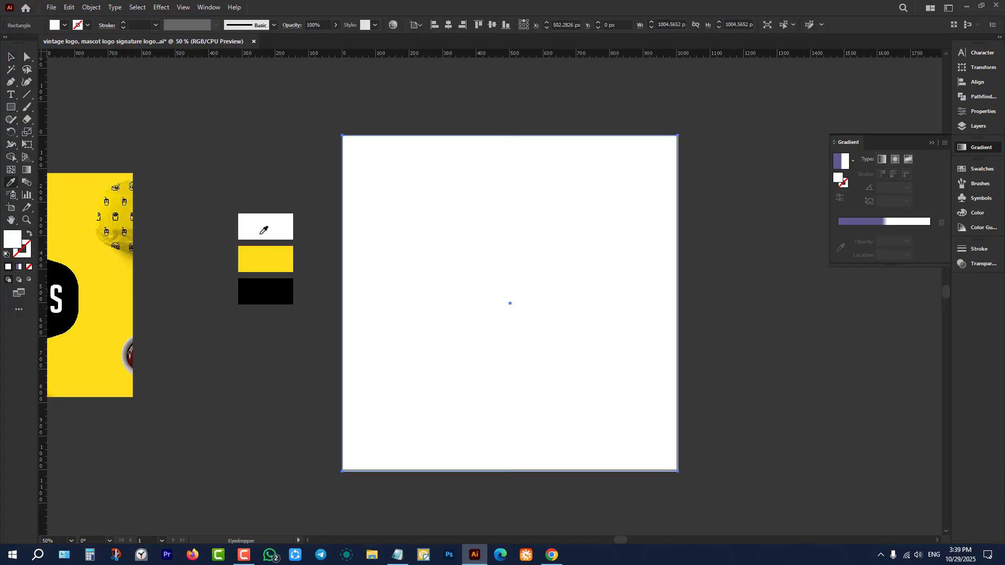
pyautogui.click(267, 260)
pyautogui.press('v')
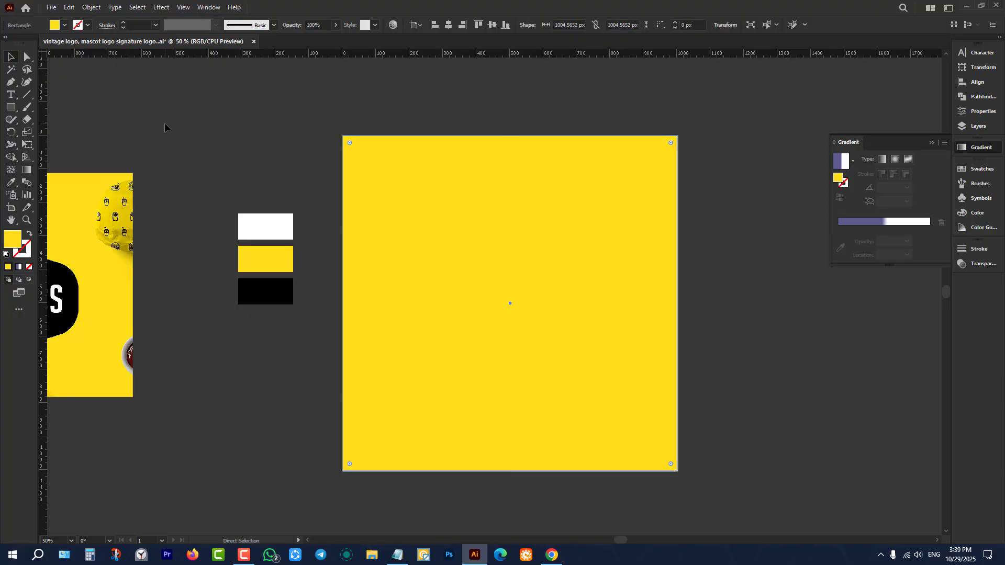
# Send the yellow square behind the Chicken Deluxe logo and nudge it slightly left and up over the artboard.
pyautogui.hotkey('ctrl', 'shift', '[')
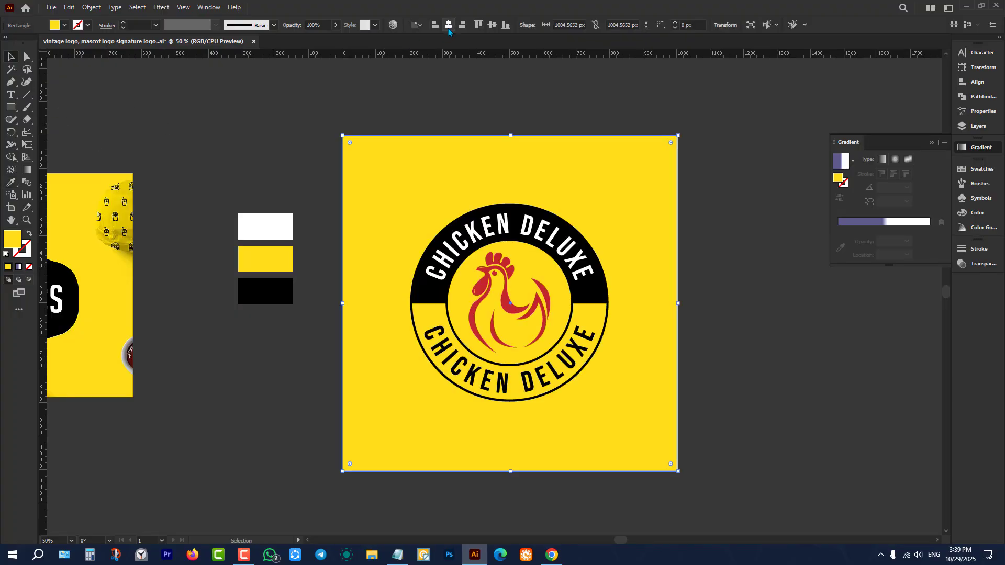
pyautogui.press('Left')
pyautogui.press('Left')
pyautogui.press('Up')
pyautogui.press('Up')
pyautogui.click(494, 96)
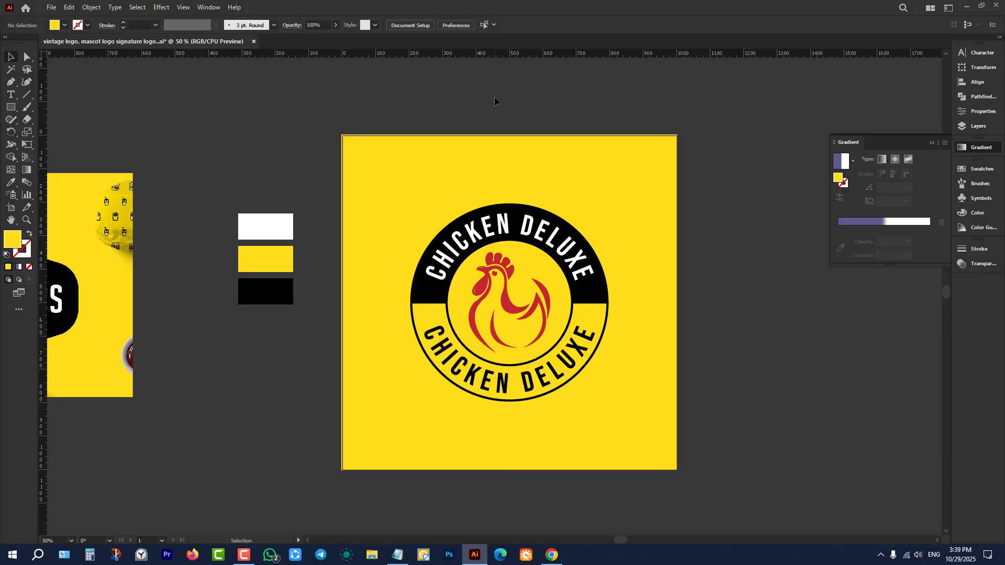
# Recolor the red rooster in the Chicken Deluxe logo black by sampling the black swatch.
pyautogui.scroll(-1, 529, 236)
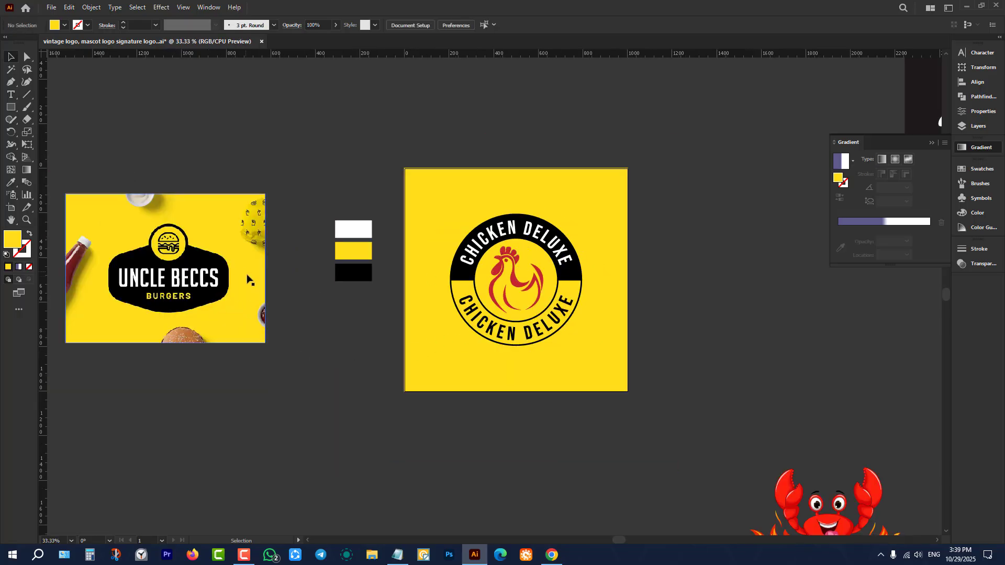
pyautogui.scroll(1, 447, 254)
pyautogui.scroll(1, 601, 299)
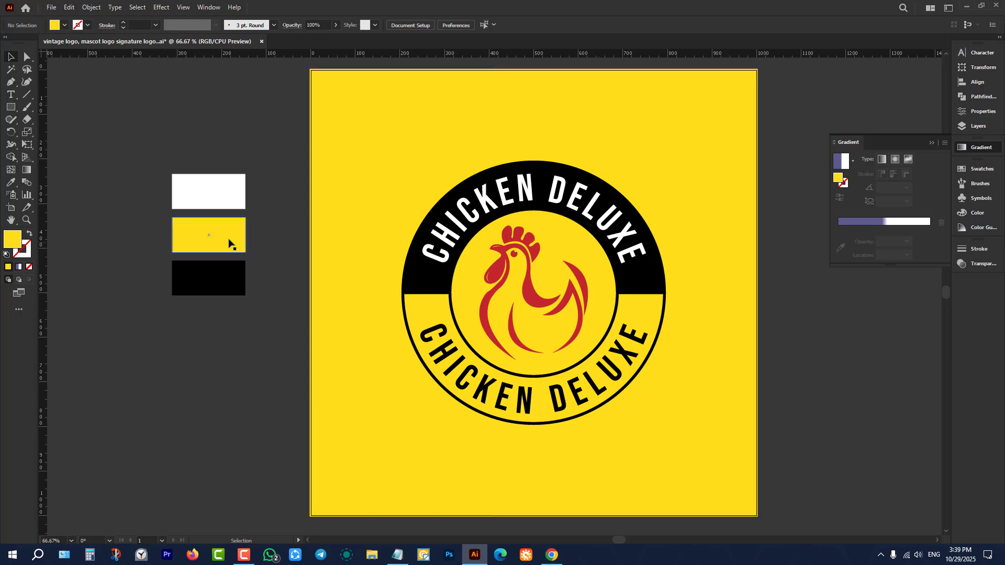
pyautogui.click(507, 259)
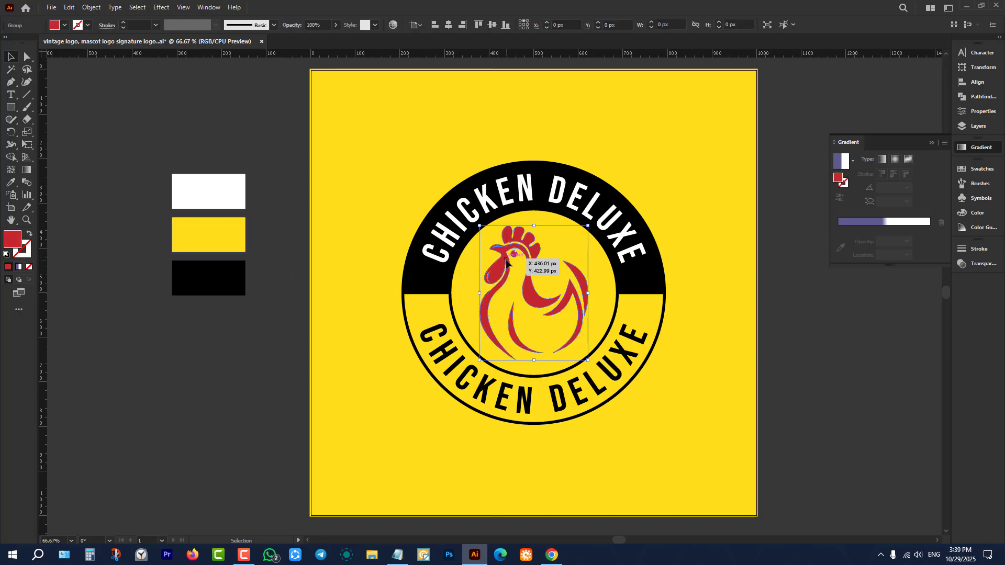
pyautogui.press('i')
pyautogui.click(208, 278)
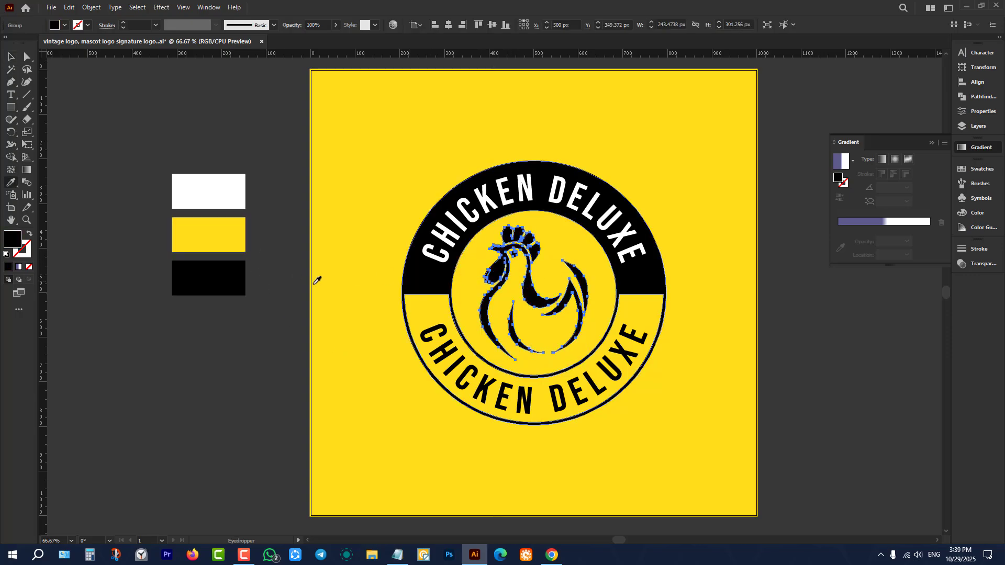
pyautogui.press('v')
pyautogui.click(191, 370)
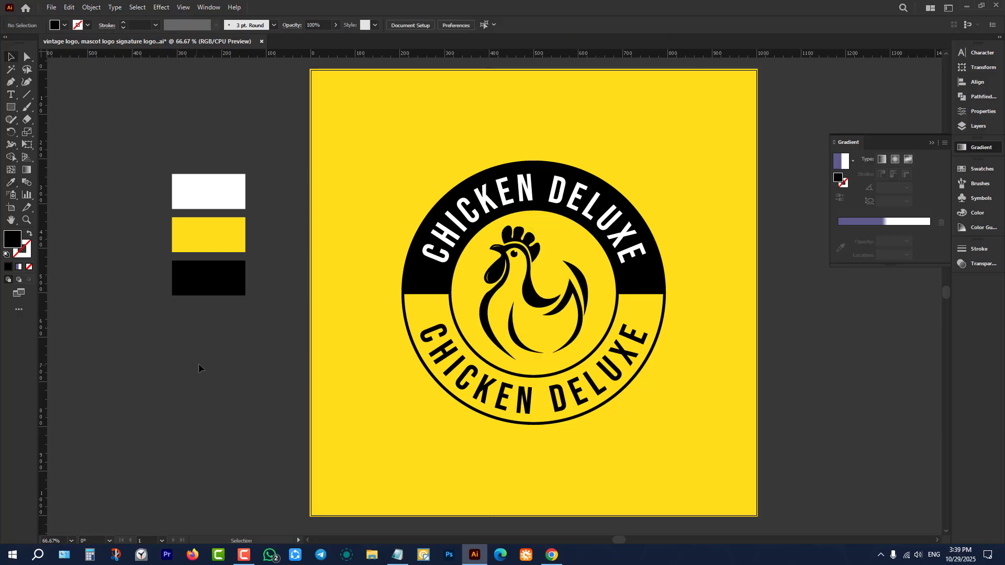
# Delete the Chicken Deluxe logo together with its yellow background square from the artboard.
pyautogui.scroll(-2, 446, 314)
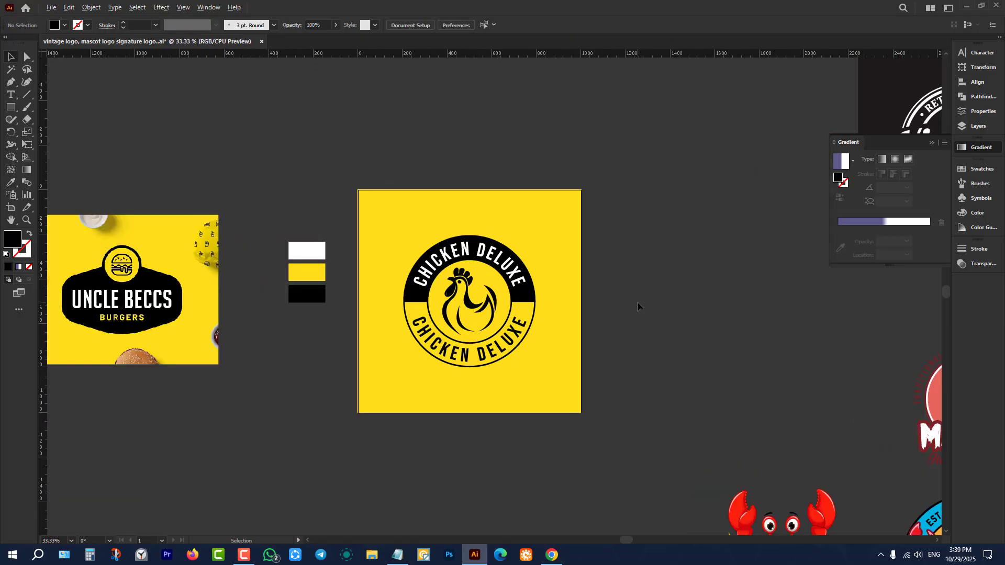
pyautogui.hotkey('ctrl', '=')
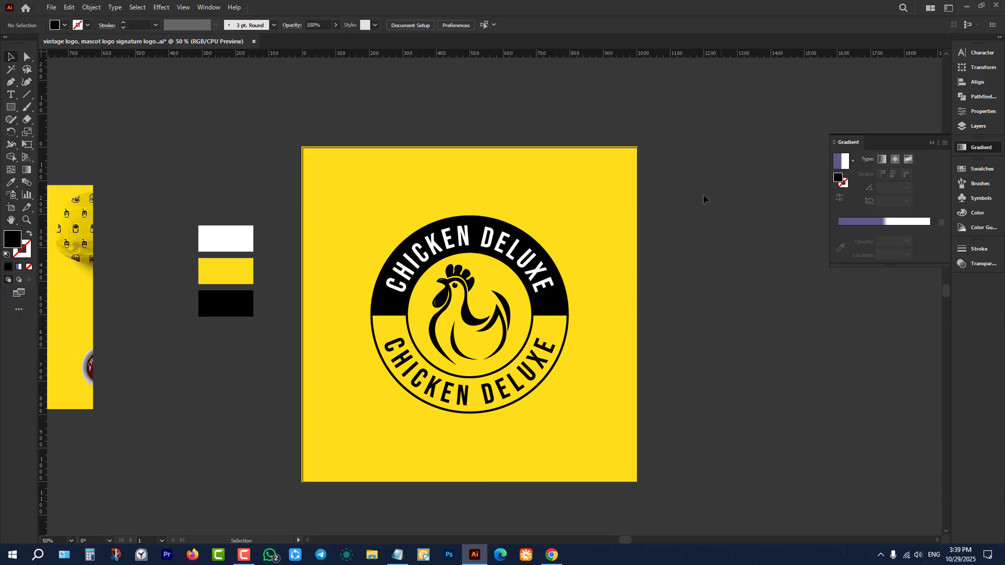
pyautogui.scroll(-3, 690, 213)
pyautogui.scroll(2, 696, 209)
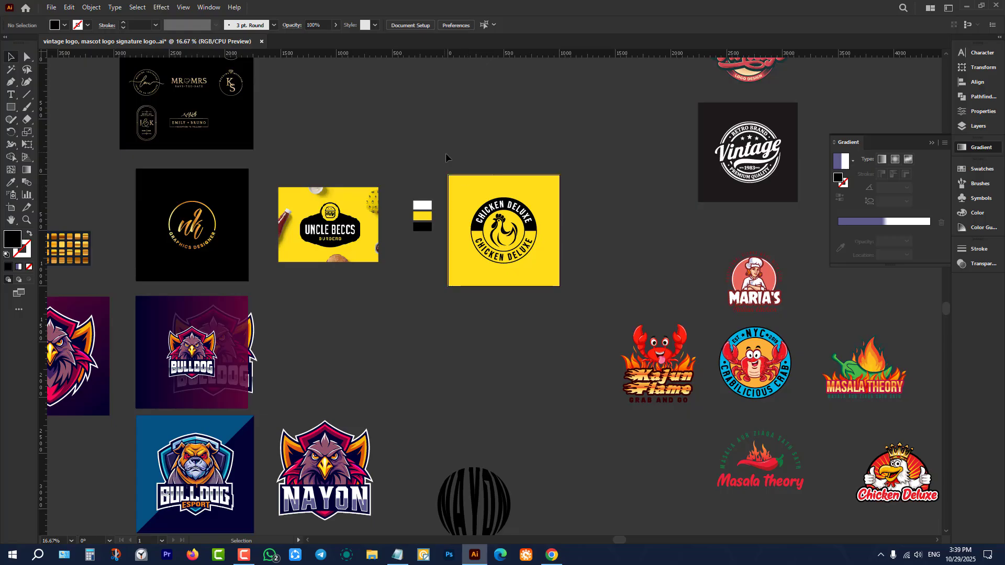
pyautogui.moveTo(445, 153); pyautogui.dragTo(595, 289)
pyautogui.press('Delete')
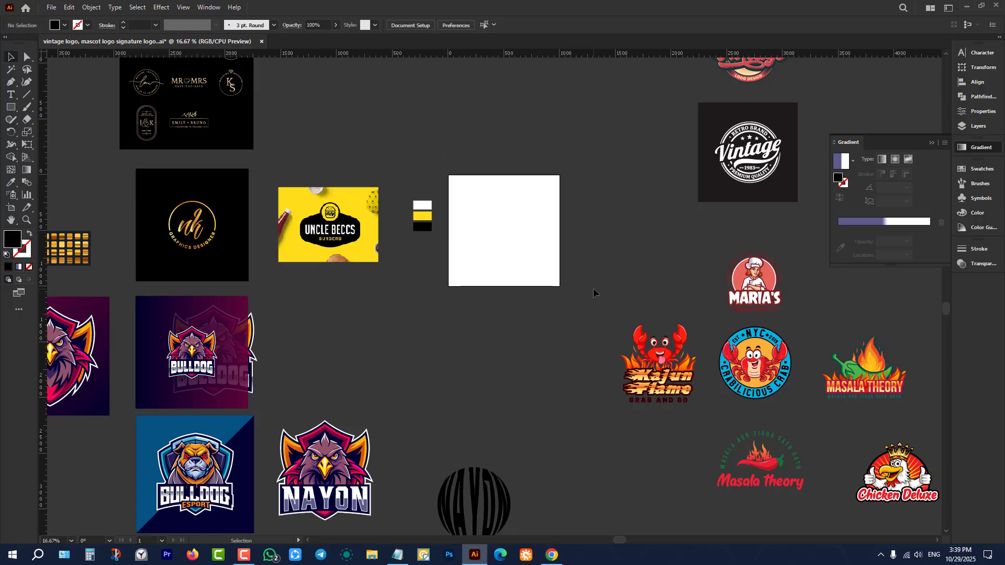
pyautogui.moveTo(415, 148); pyautogui.dragTo(528, 293)
# Switch to the Chrome browser and open the bookmarked Dribbble profile in the blank tab.
pyautogui.click(552, 555)
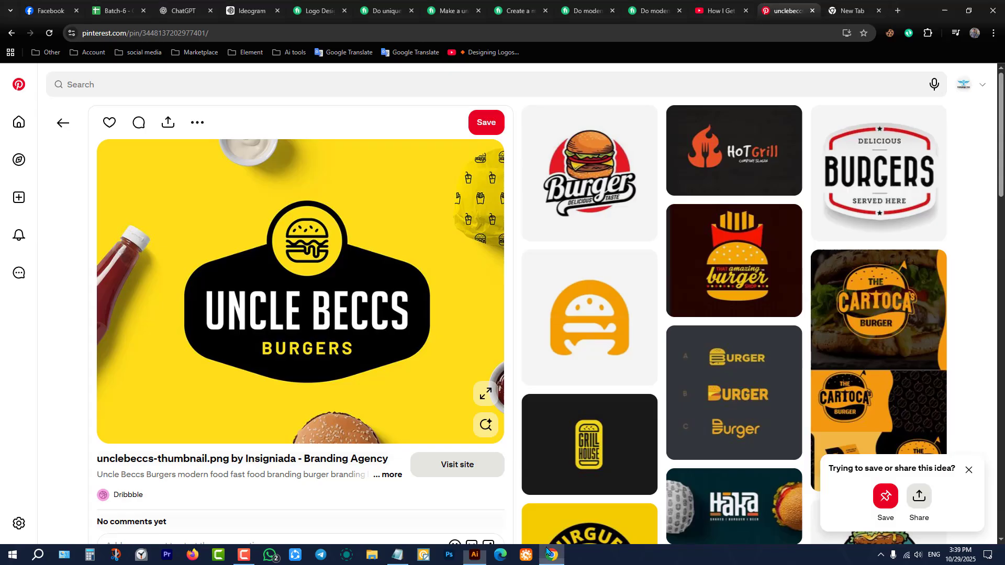
pyautogui.click(849, 10)
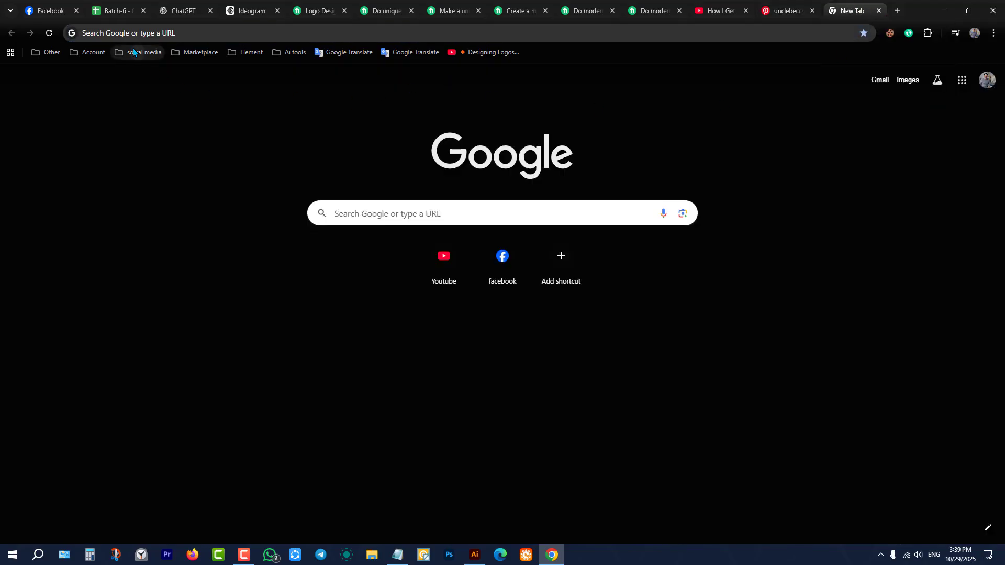
pyautogui.click(87, 51)
pyautogui.moveTo(139, 51)
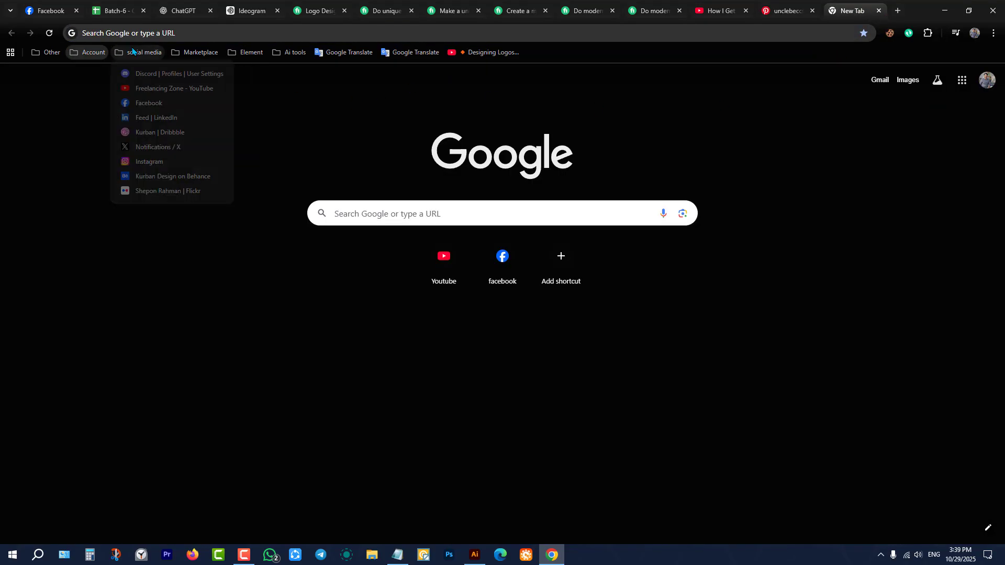
pyautogui.click(166, 133)
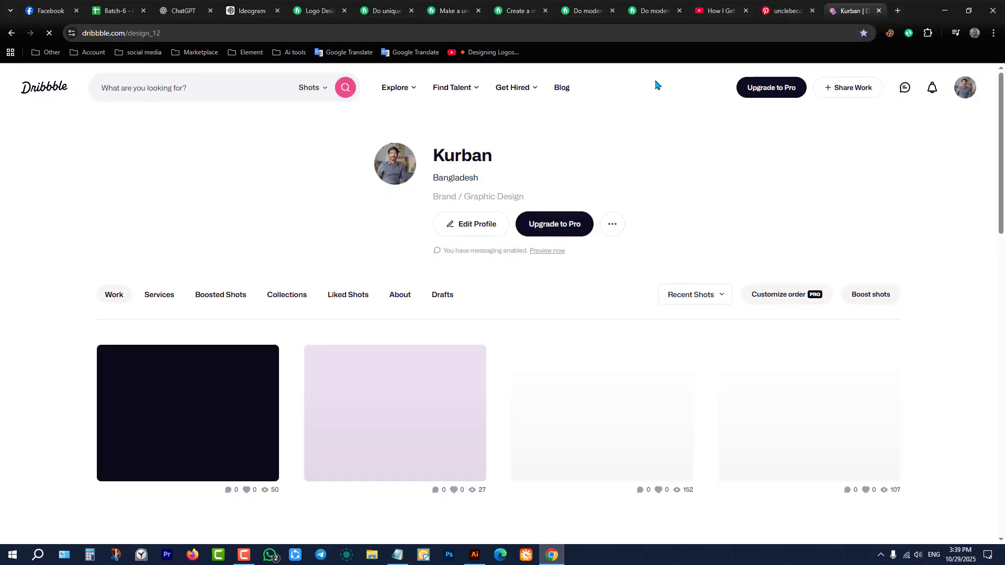
# View the Building Construction and Travel Agency Brand Identity Design shot, and return to the profile page.
pyautogui.scroll(-3, 256, 377)
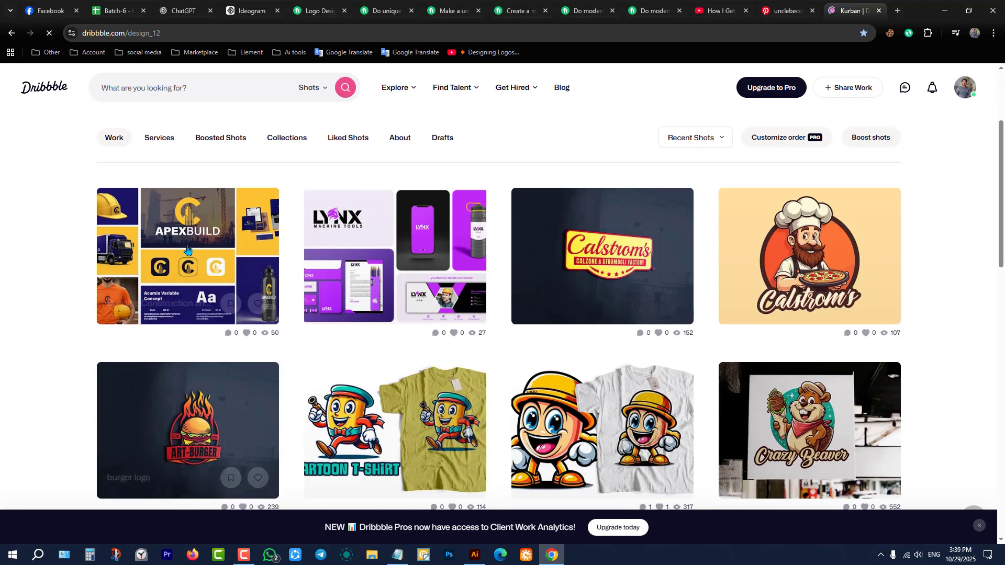
pyautogui.click(188, 251)
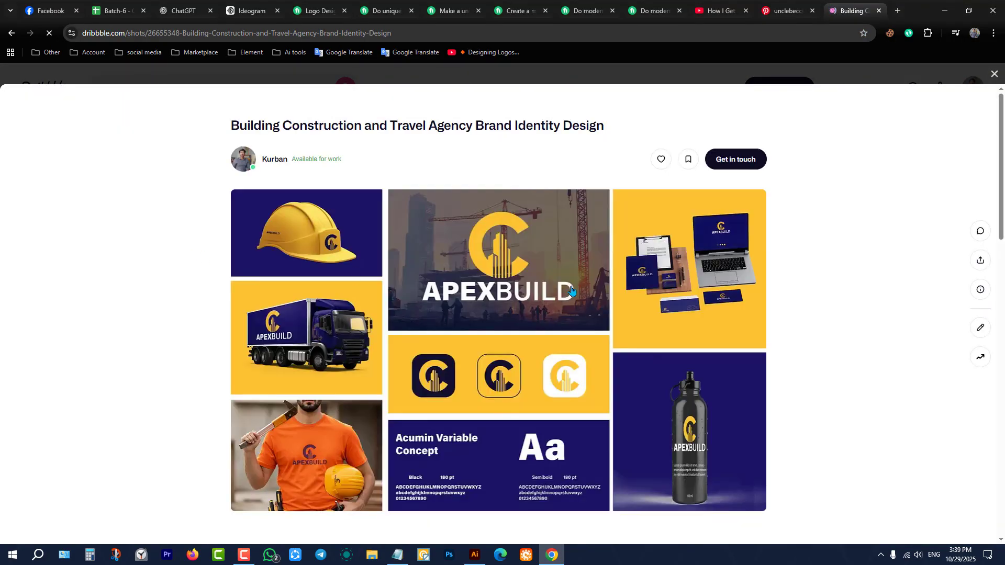
pyautogui.scroll(-5, 552, 268)
pyautogui.scroll(5, 551, 268)
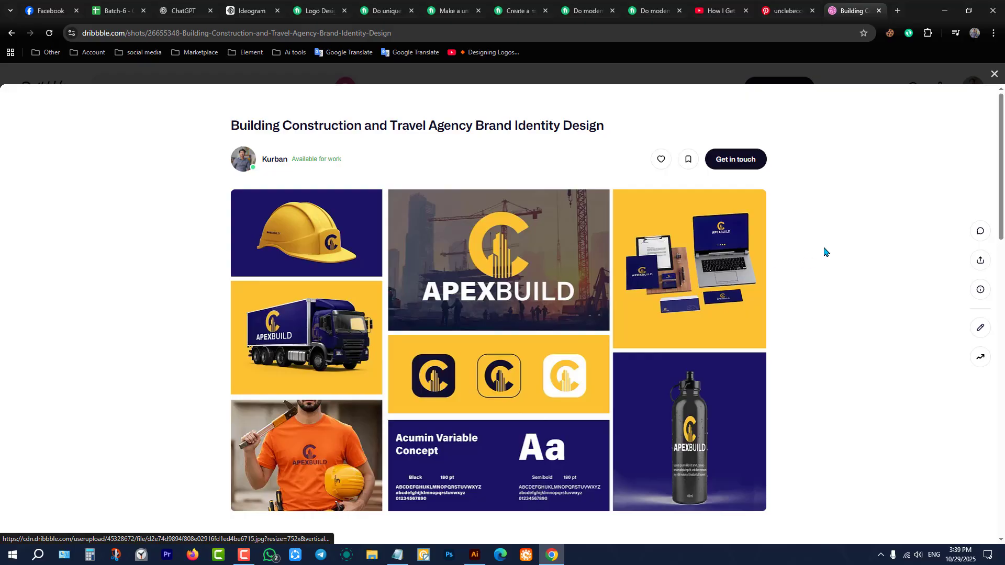
pyautogui.click(994, 74)
pyautogui.scroll(3, 670, 173)
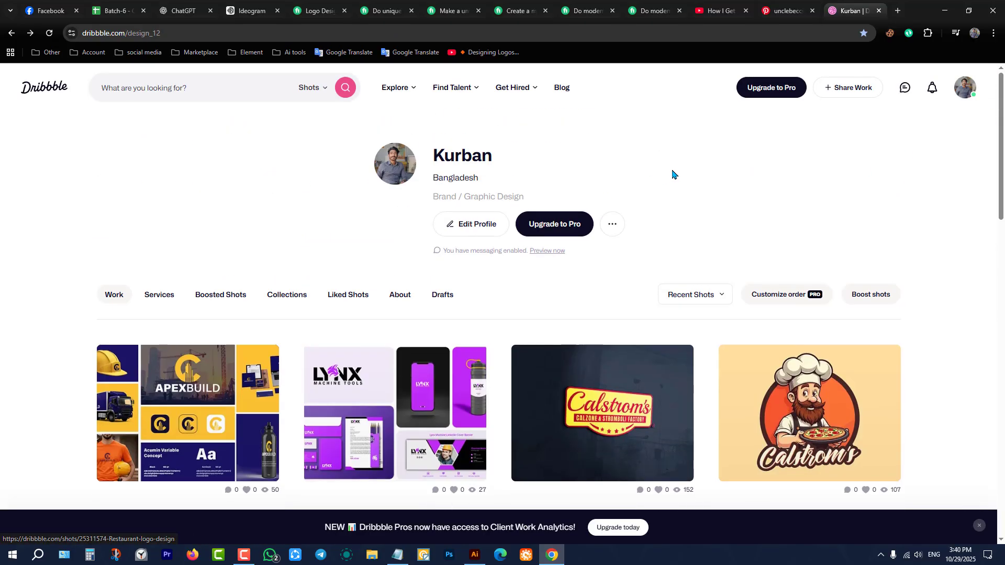
# Start a new Dribbble shot and upload the Untitled-1 Rynex logo image from the Desktop.
pyautogui.moveTo(870, 99)
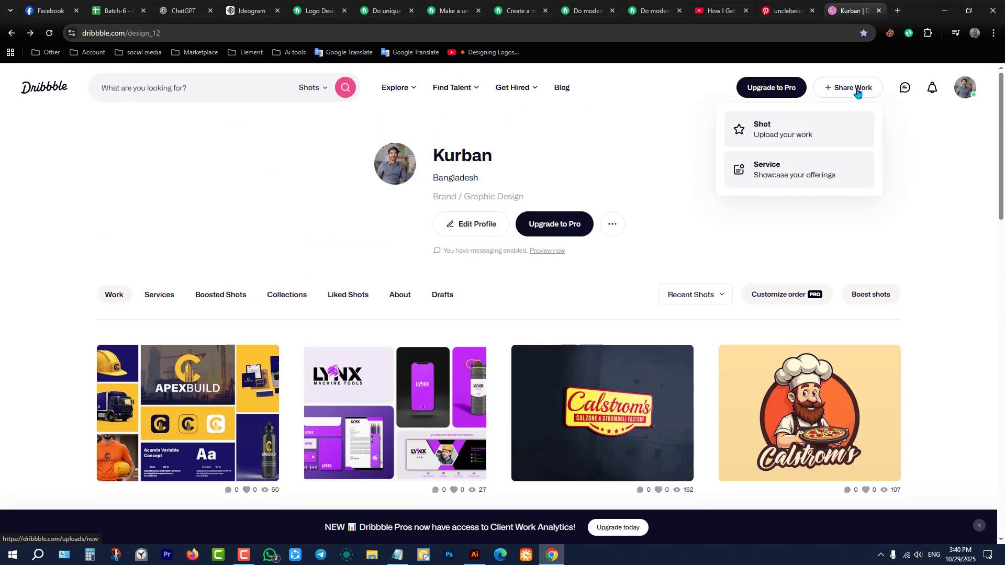
pyautogui.click(837, 98)
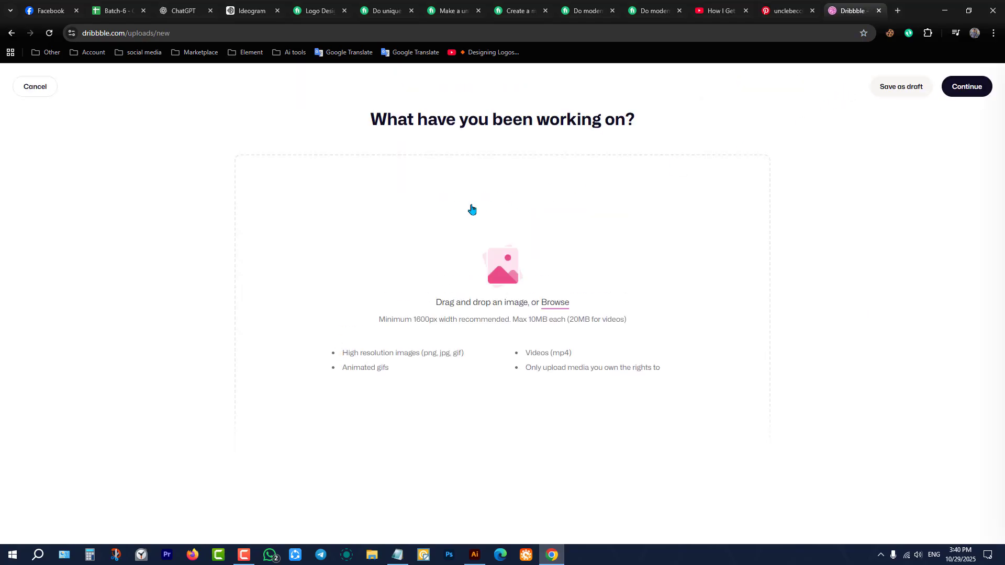
pyautogui.click(558, 313)
pyautogui.click(544, 84)
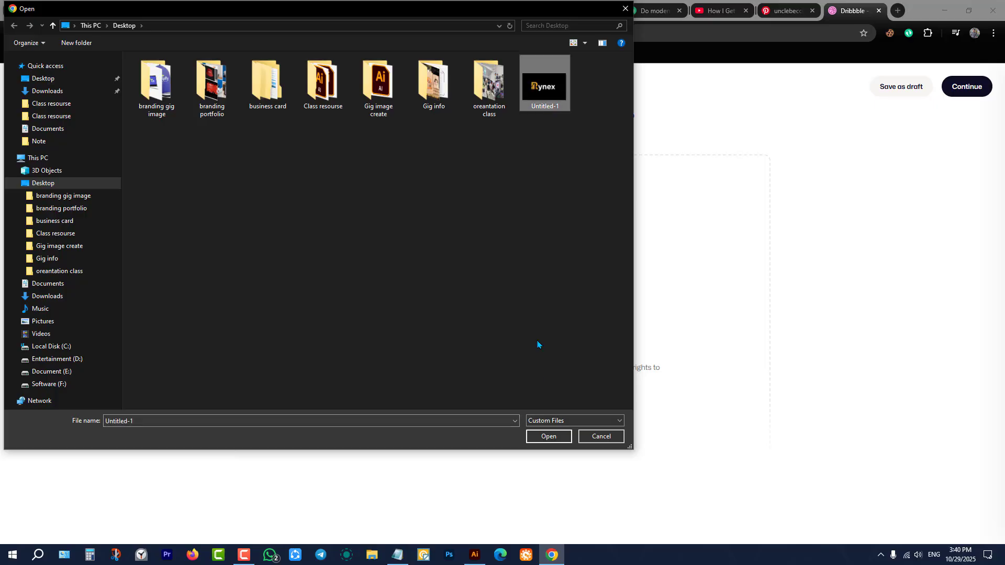
pyautogui.click(547, 437)
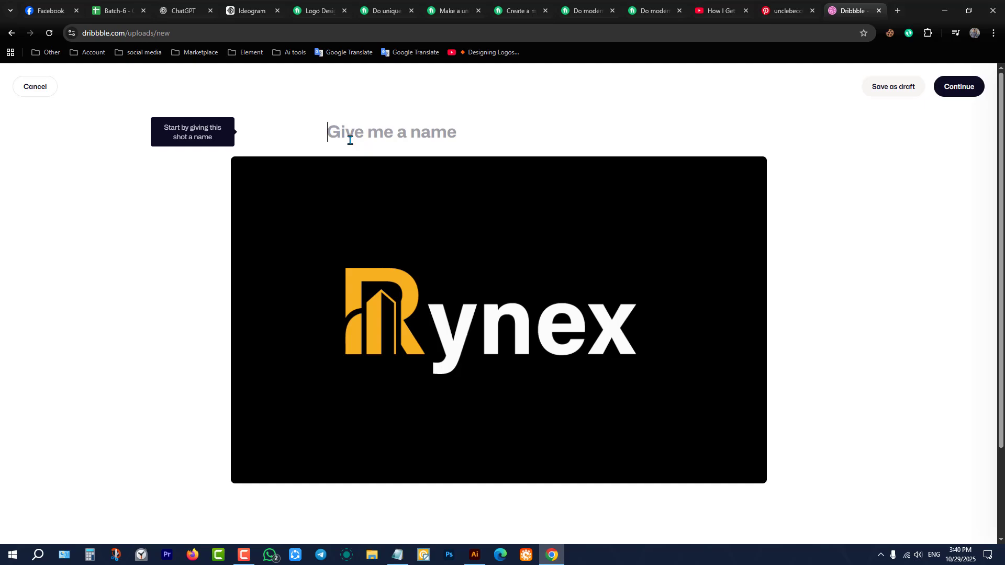
# Name the shot "logo design" and continue to the Final Touches settings.
pyautogui.write('logo desig')
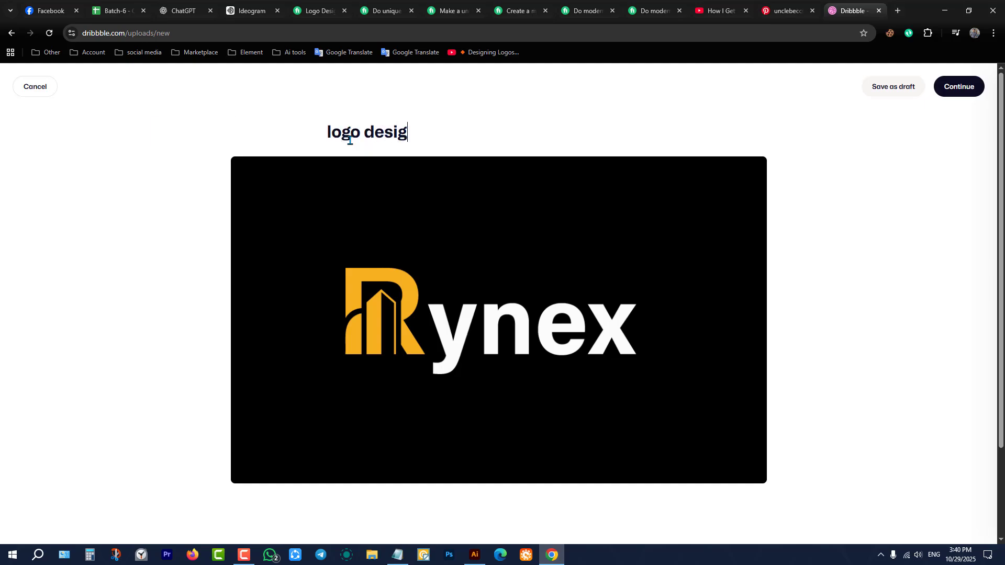
pyautogui.write('n')
pyautogui.scroll(-2, 457, 198)
pyautogui.scroll(2, 578, 424)
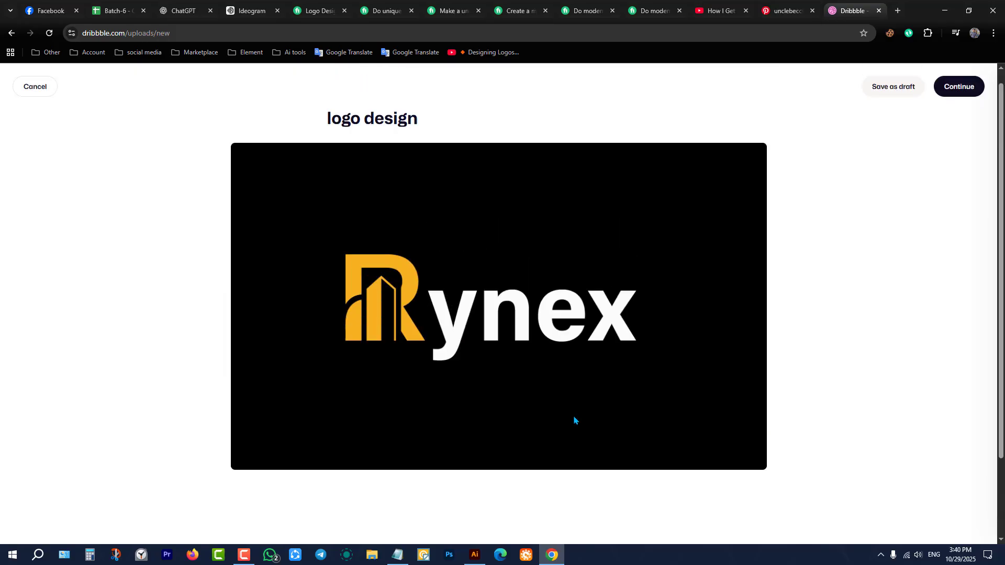
pyautogui.click(970, 90)
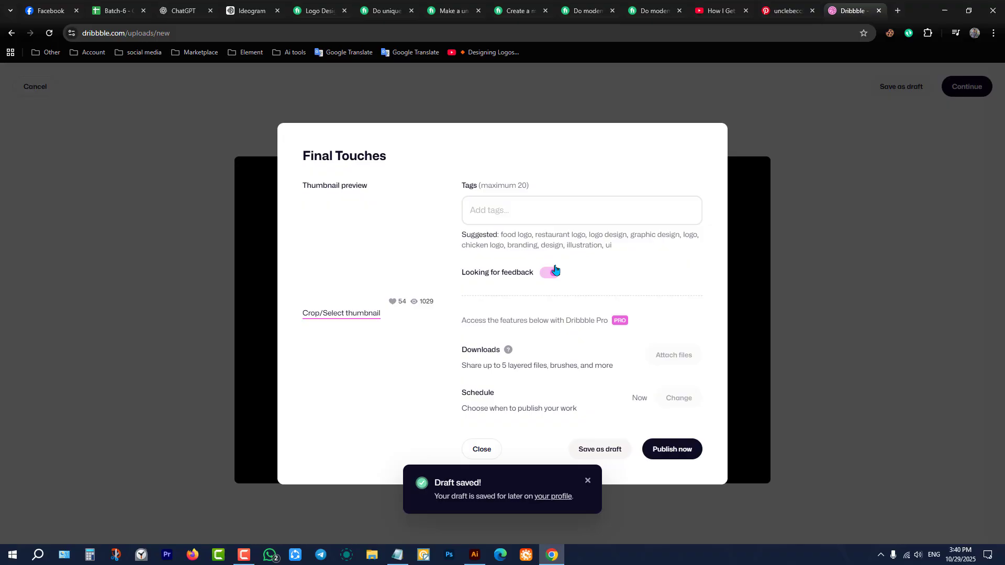
# Add the tag "logo design" to the shot.
pyautogui.click(520, 213)
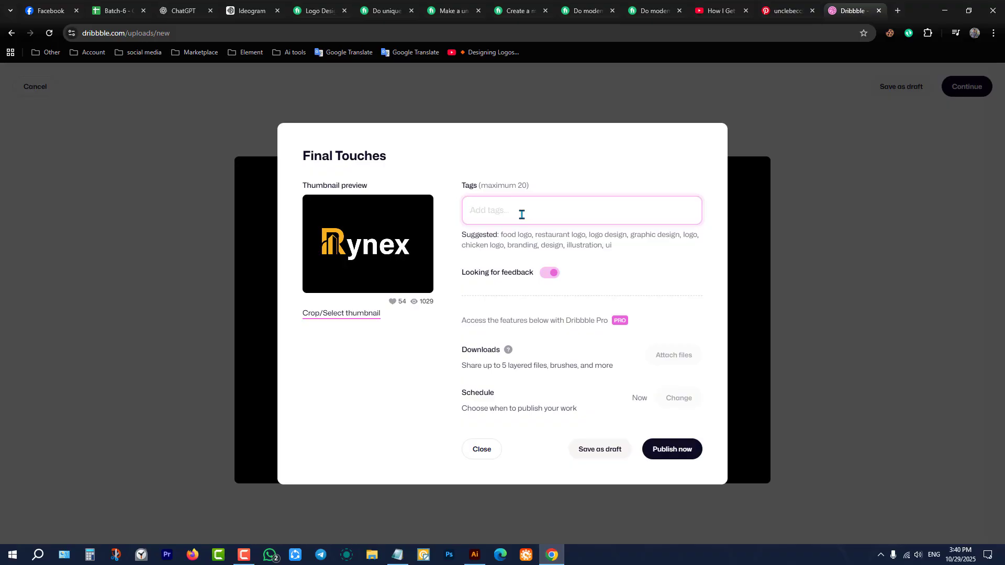
pyautogui.write('lo')
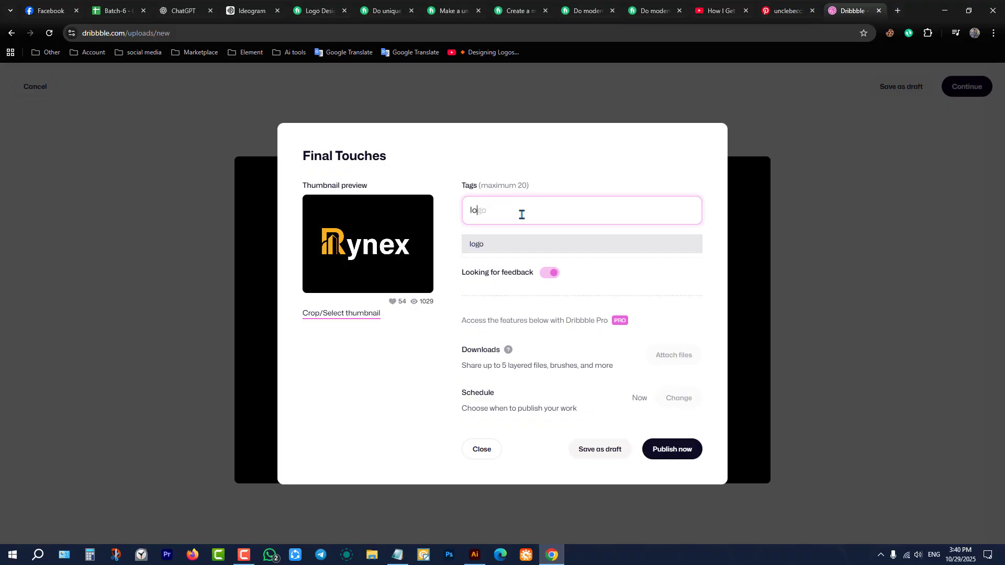
pyautogui.write('go design')
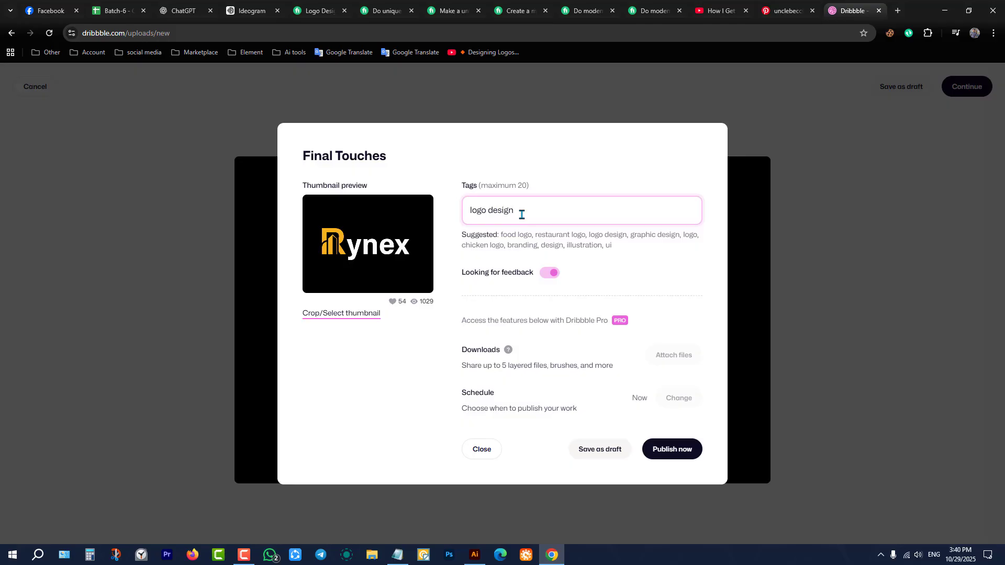
pyautogui.press('Return')
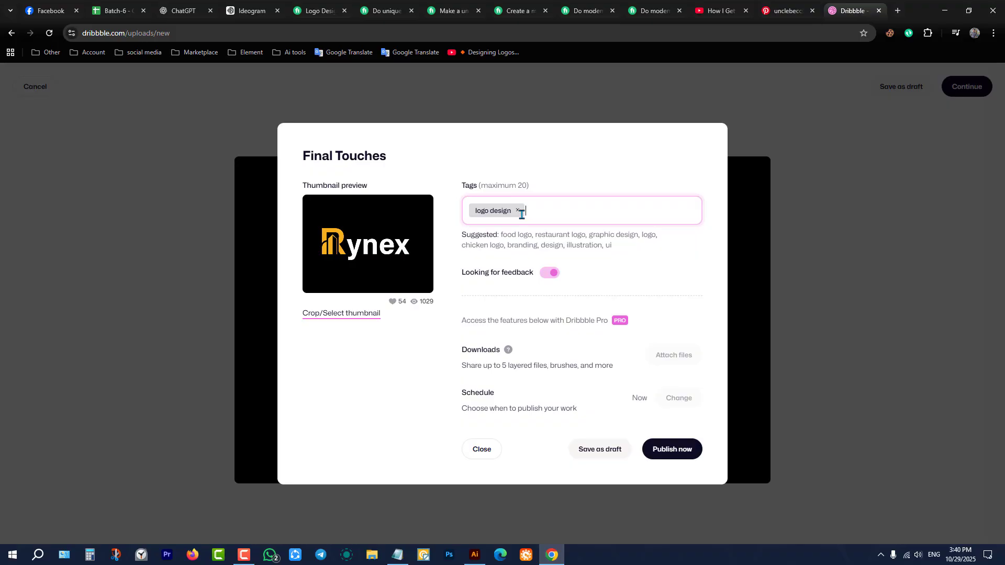
# Add a second tag "building logo" to the shot, correcting the spelling of "building".
pyautogui.write('buli')
pyautogui.press('BackSpace')
pyautogui.write('ding logo')
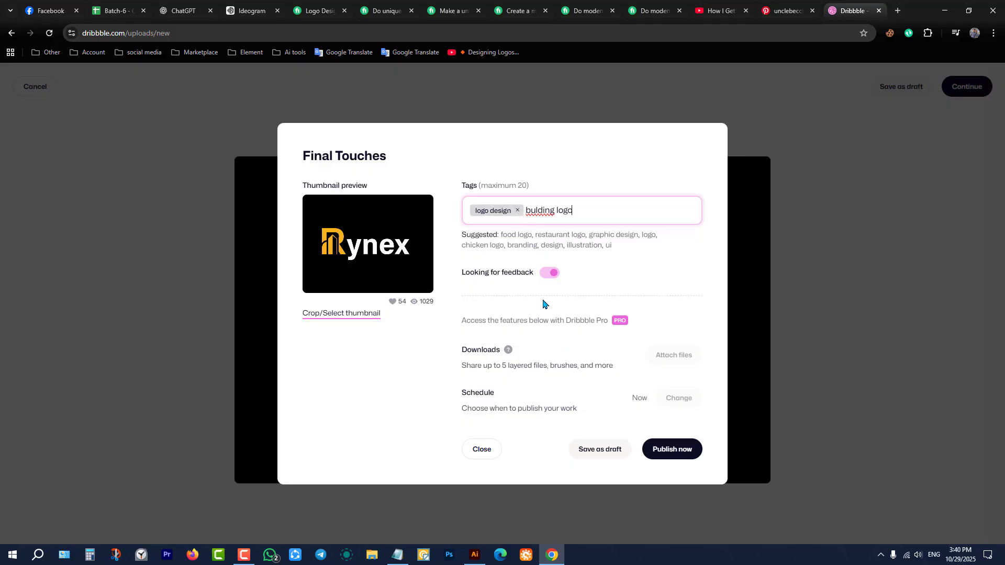
pyautogui.rightClick(538, 212)
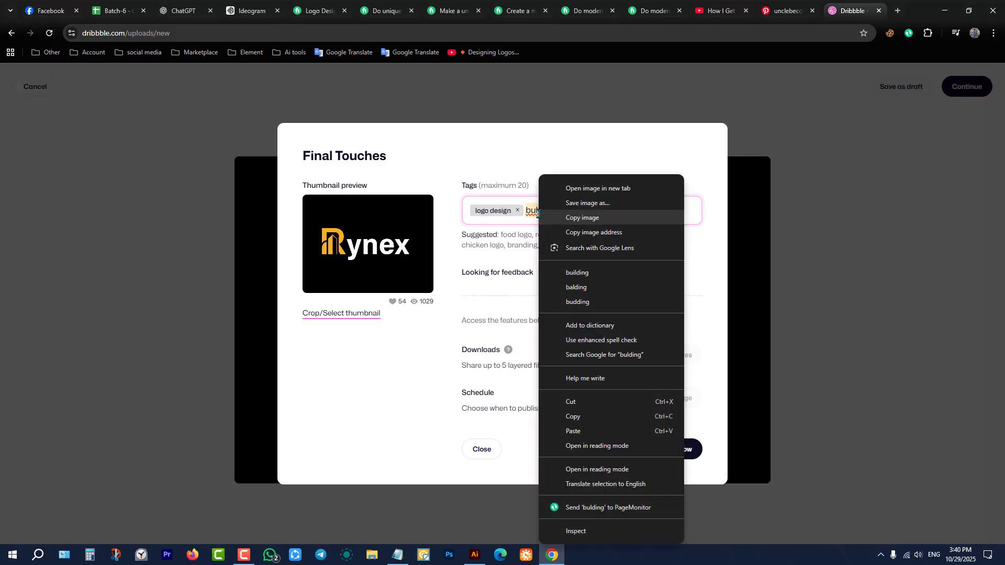
pyautogui.click(577, 273)
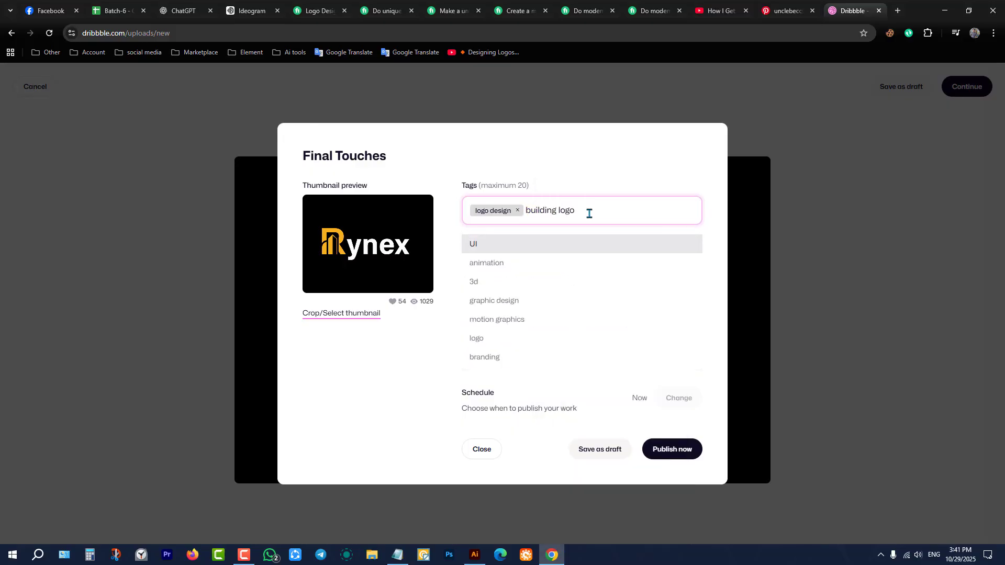
pyautogui.press('Escape')
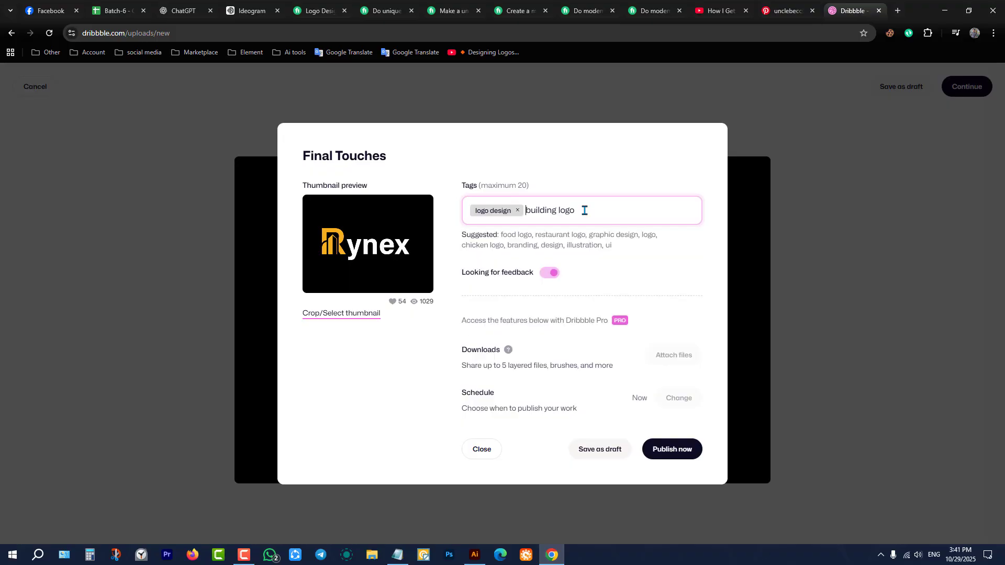
pyautogui.press('Return')
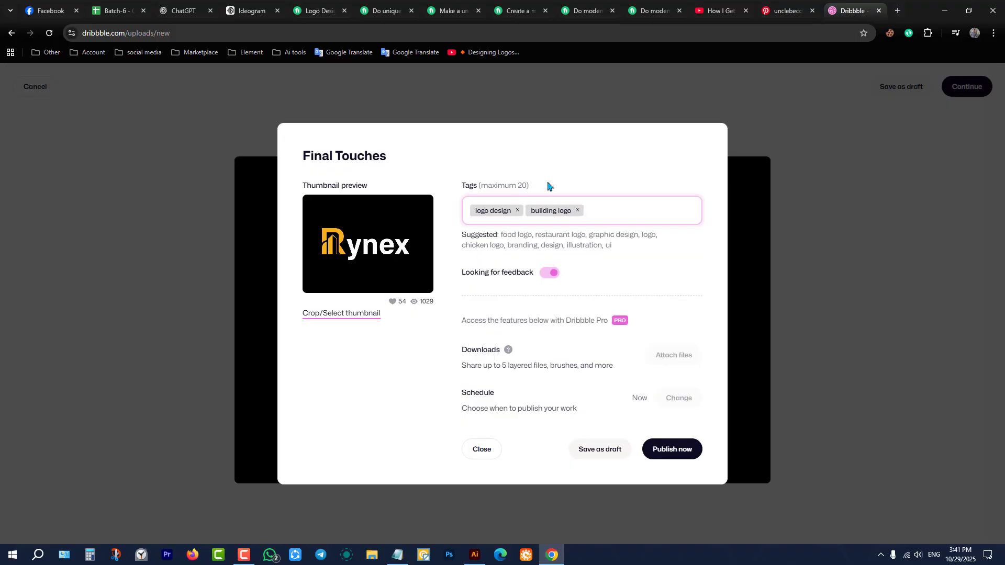
# Publish the logo design shot immediately and look over its live page.
pyautogui.click(676, 459)
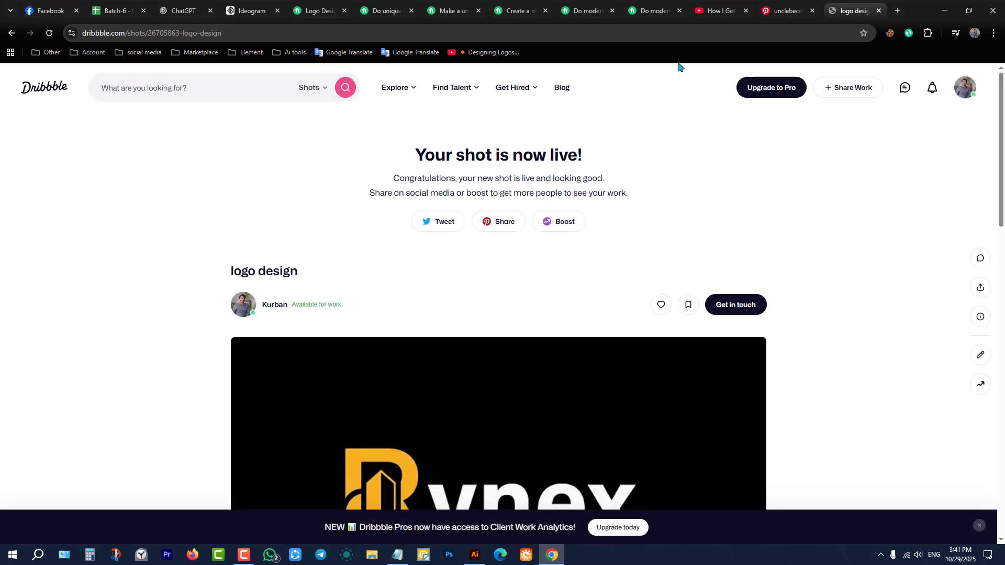
pyautogui.scroll(-1, 379, 305)
pyautogui.scroll(-3, 409, 311)
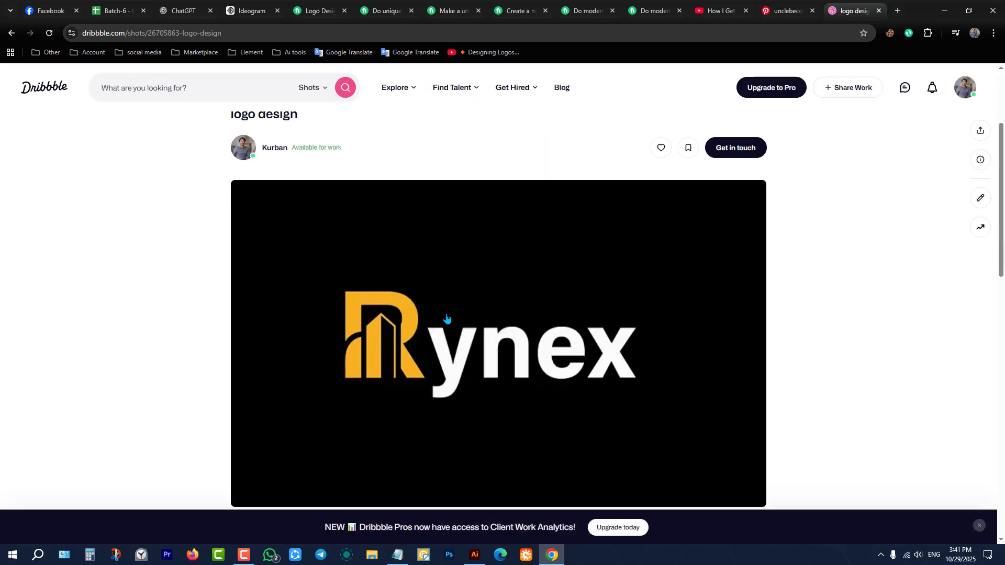
pyautogui.scroll(3, 440, 308)
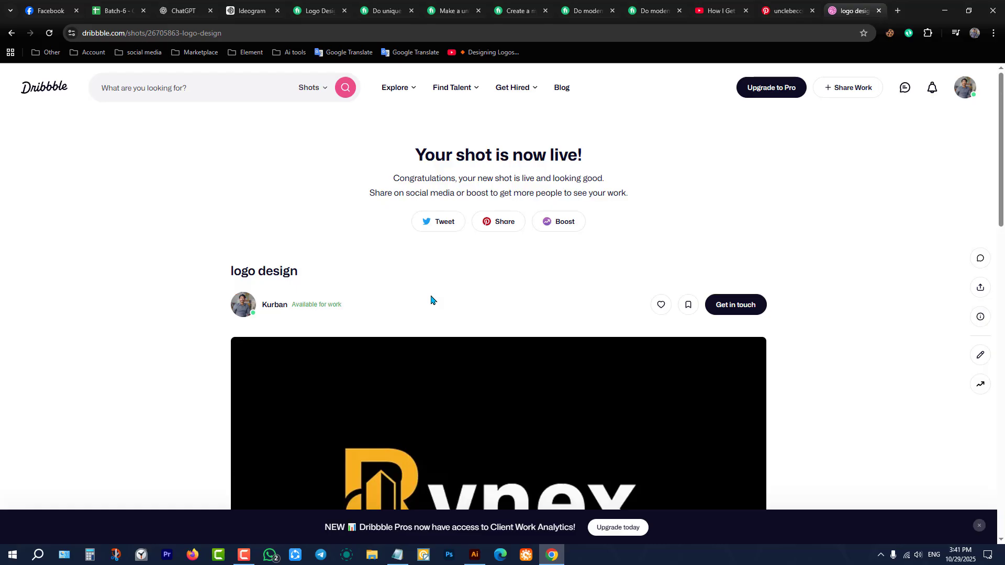
pyautogui.scroll(-6, 433, 298)
pyautogui.scroll(6, 432, 299)
pyautogui.scroll(-5, 426, 293)
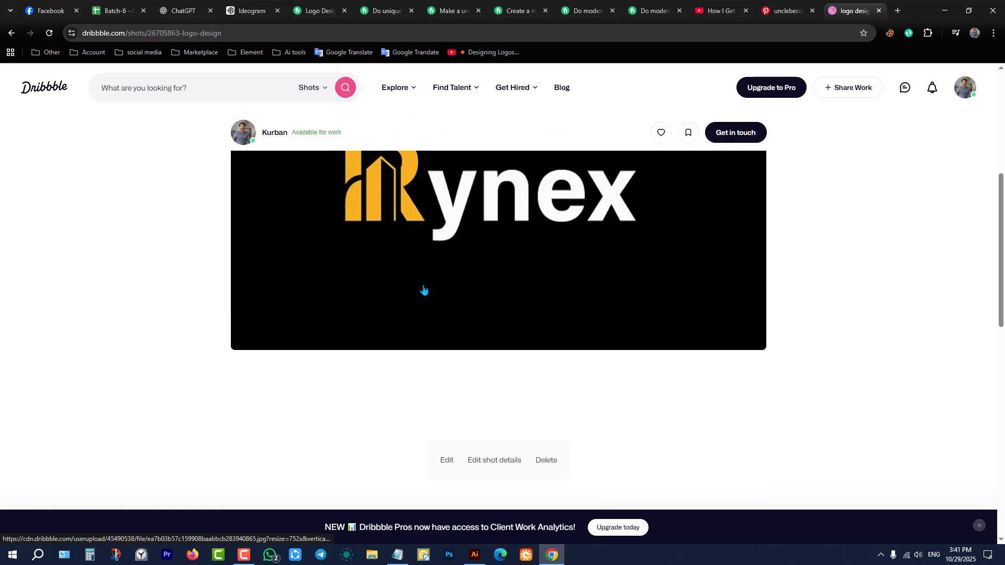
pyautogui.scroll(-5, 421, 288)
pyautogui.scroll(10, 414, 279)
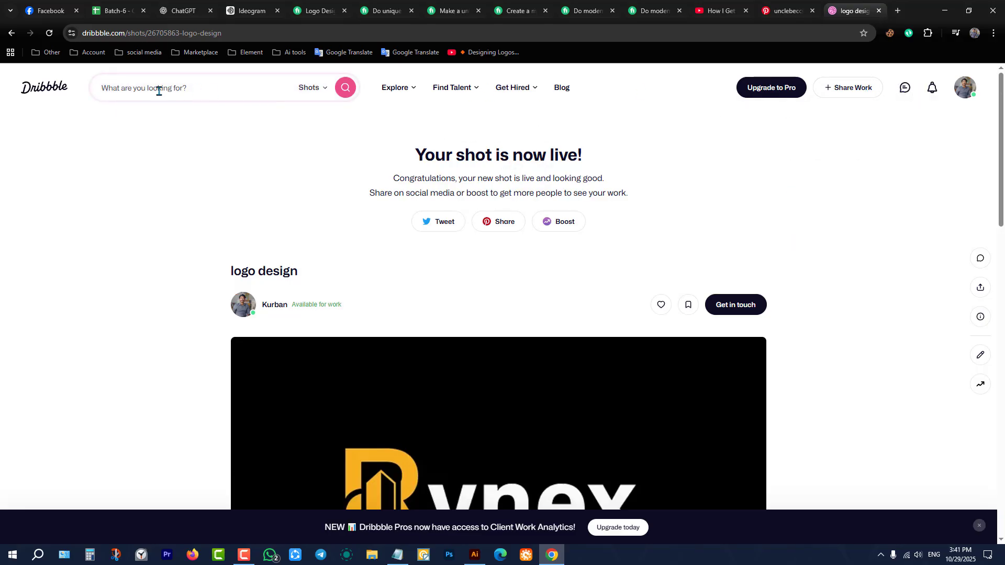
# Go to the Dribbble home page, open the Popular shots feed and browse its designs.
pyautogui.click(29, 90)
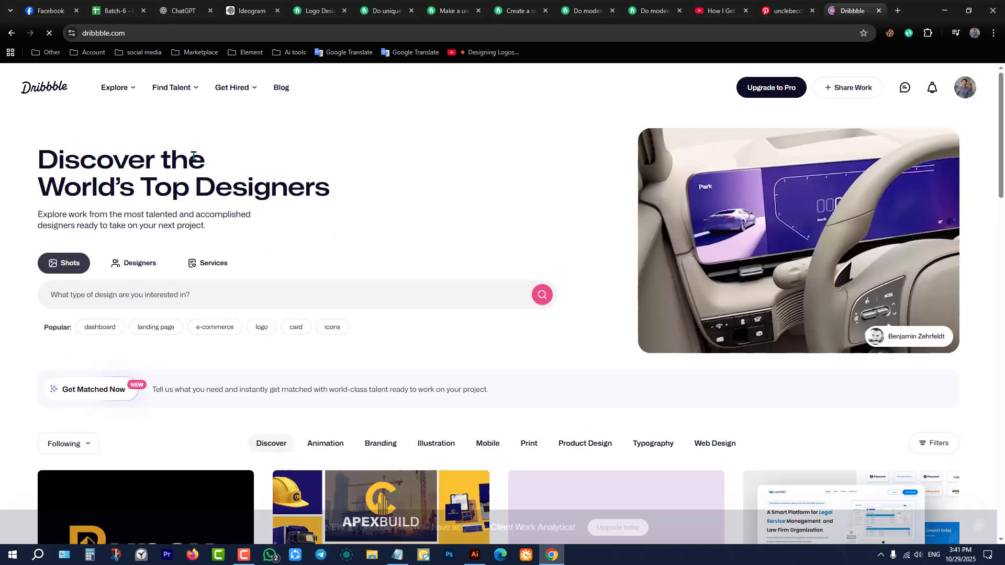
pyautogui.moveTo(118, 90)
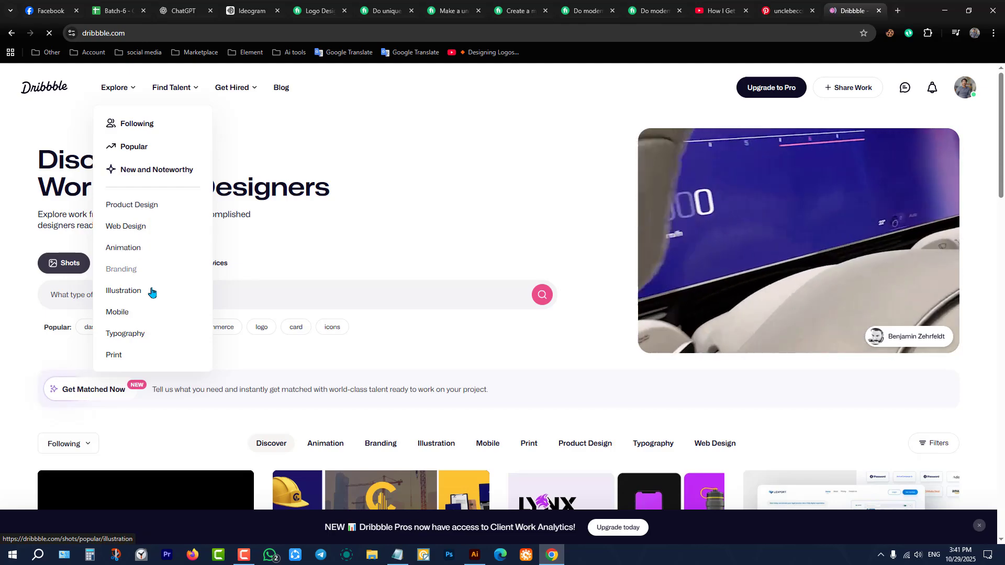
pyautogui.moveTo(178, 92)
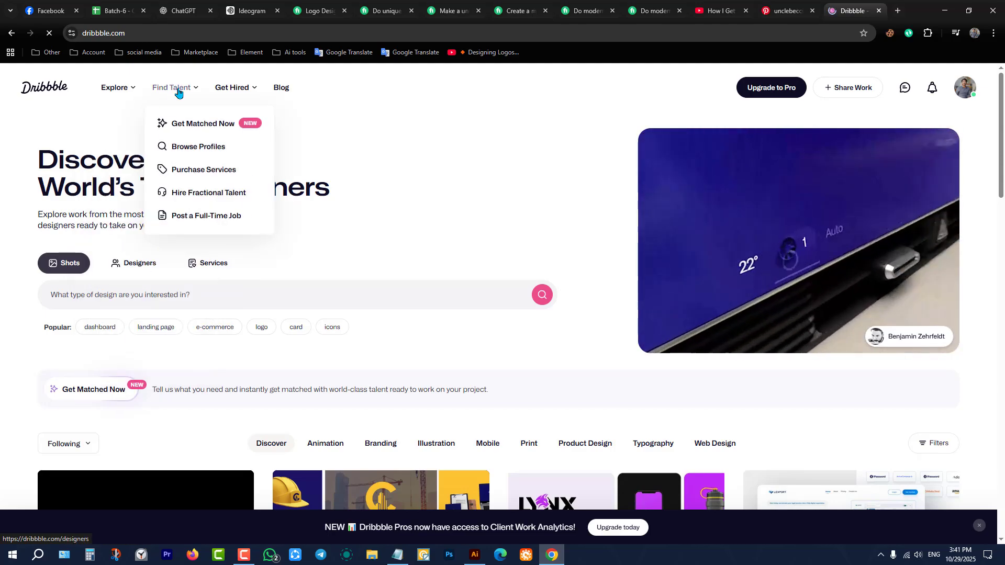
pyautogui.click(254, 155)
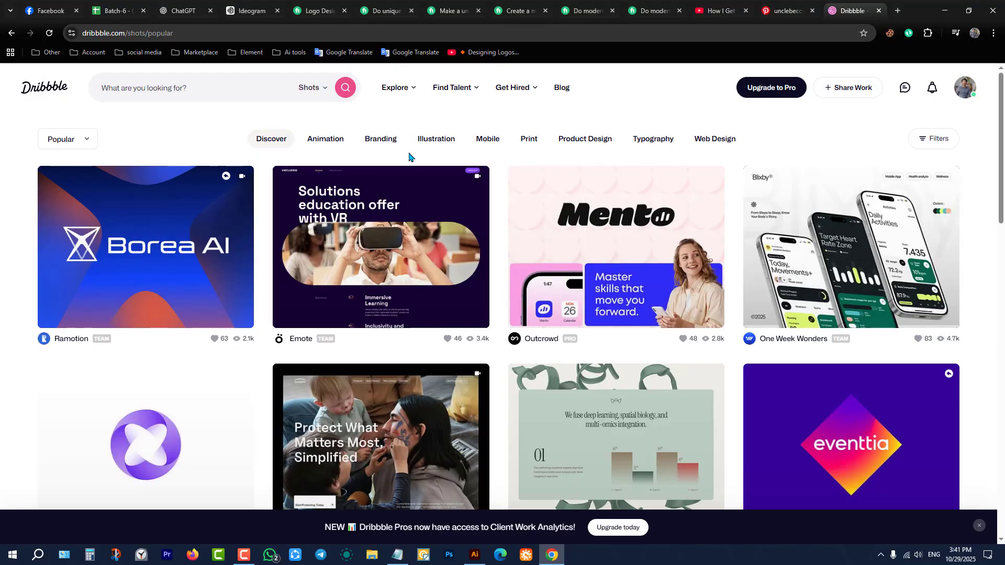
pyautogui.scroll(-8, 576, 340)
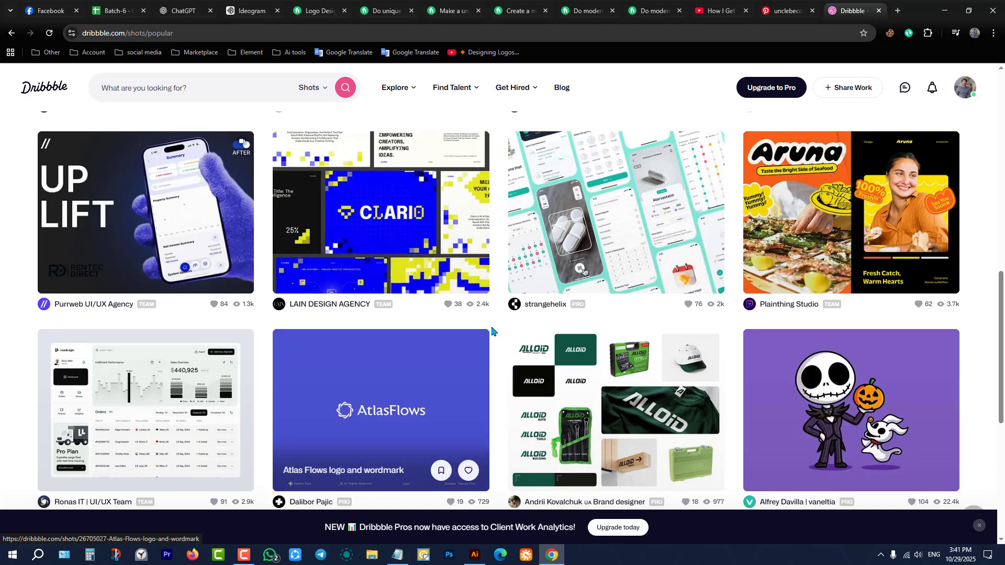
pyautogui.scroll(-6, 491, 330)
pyautogui.scroll(14, 492, 328)
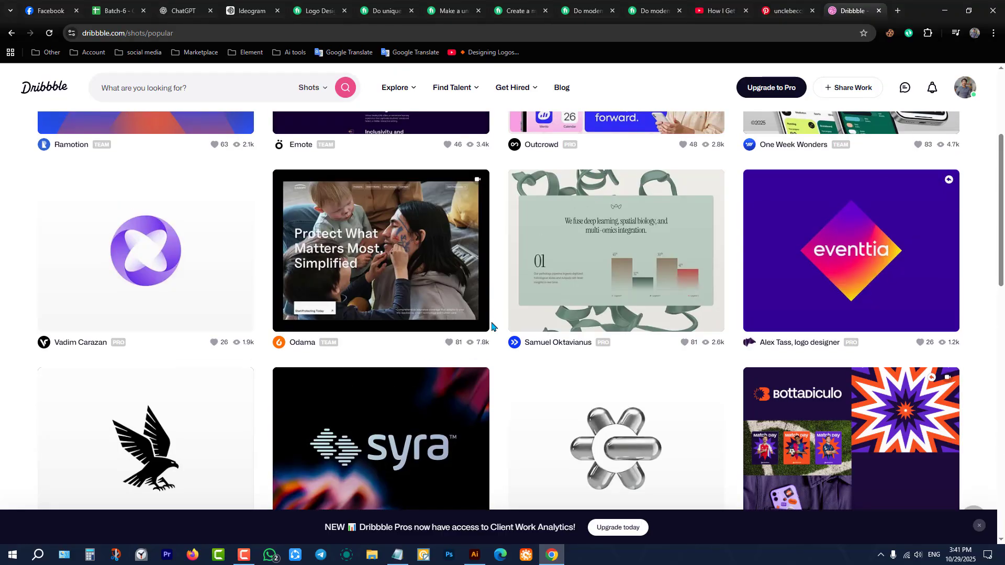
pyautogui.scroll(4, 491, 326)
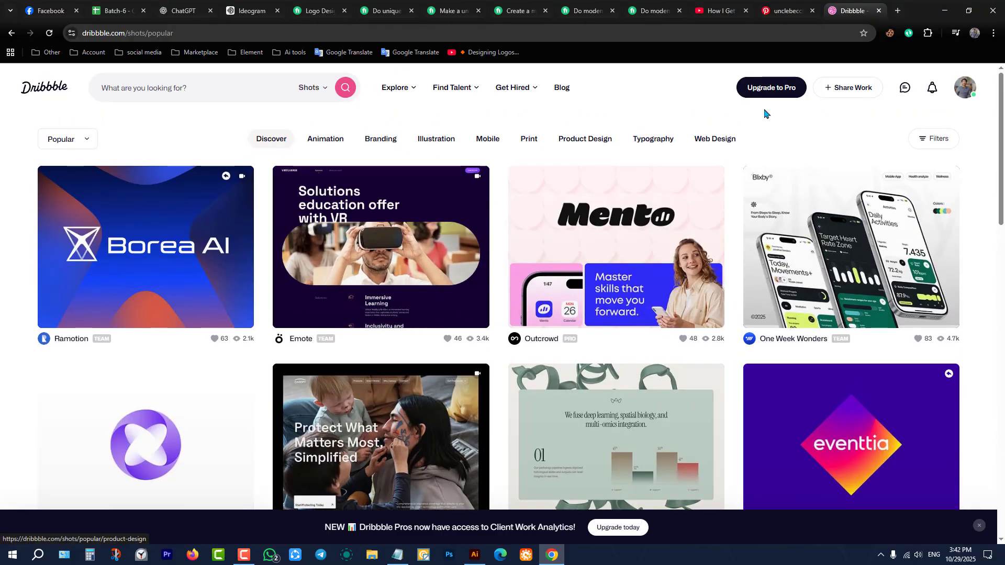
pyautogui.moveTo(970, 93)
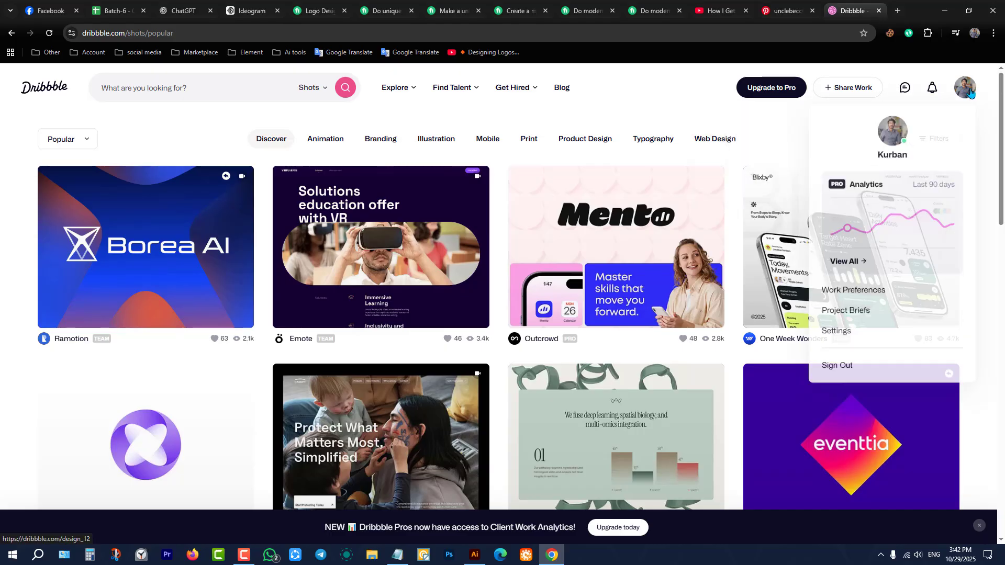
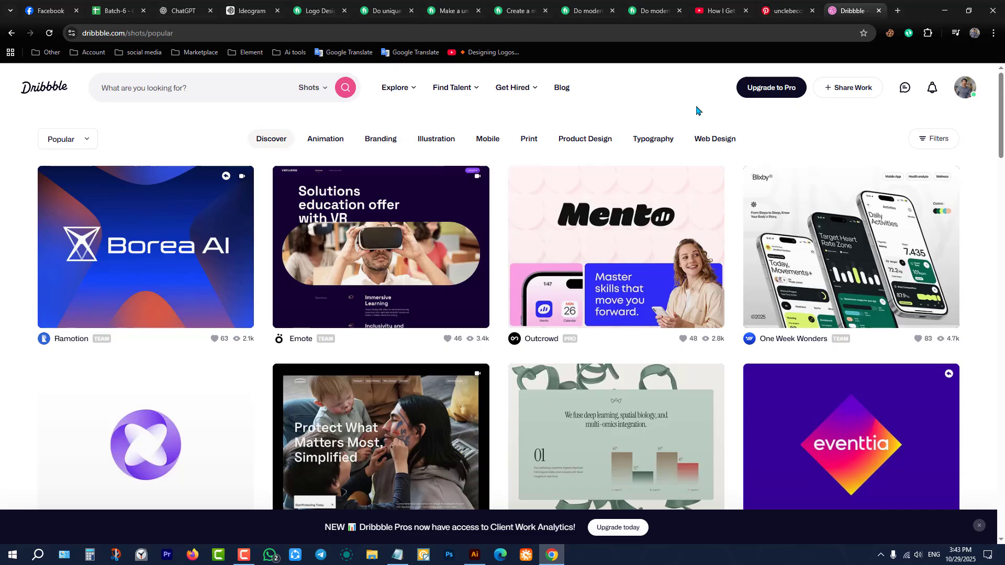
pyautogui.click(945, 11)
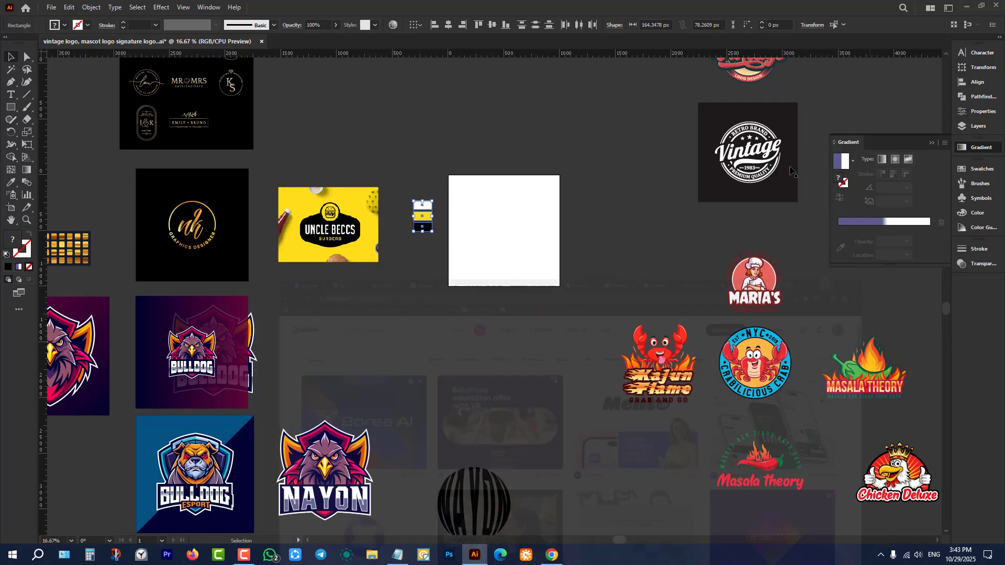
pyautogui.scroll(-1, 539, 317)
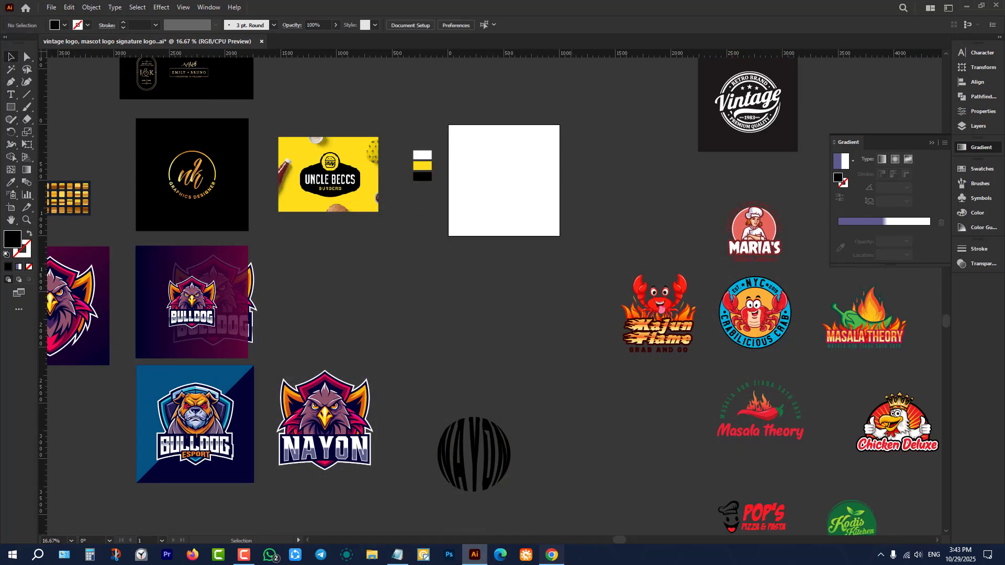
pyautogui.click(552, 555)
# Search Dribbble shots for "branding" and browse the resulting designs.
pyautogui.click(214, 95)
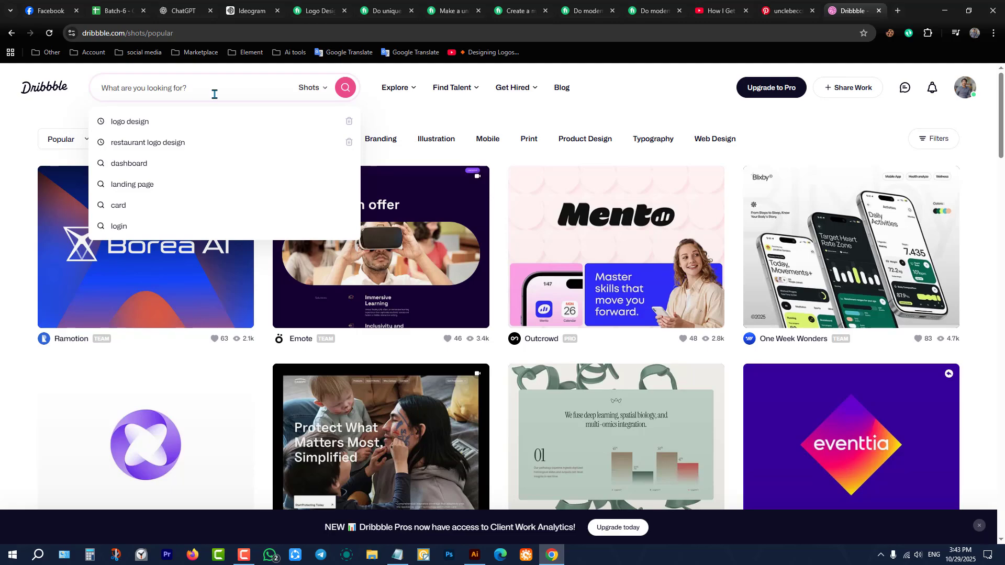
pyautogui.write('brad')
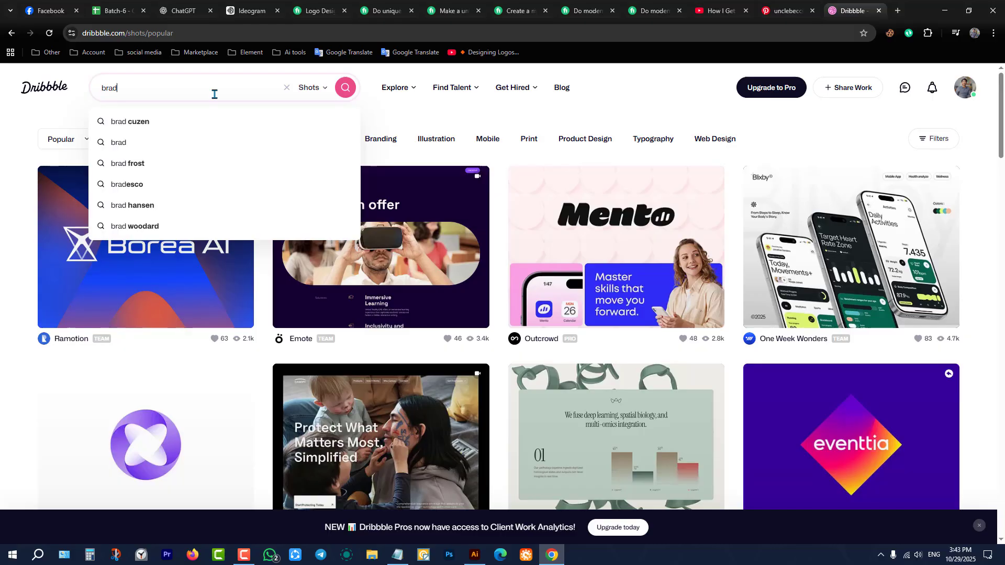
pyautogui.press('BackSpace')
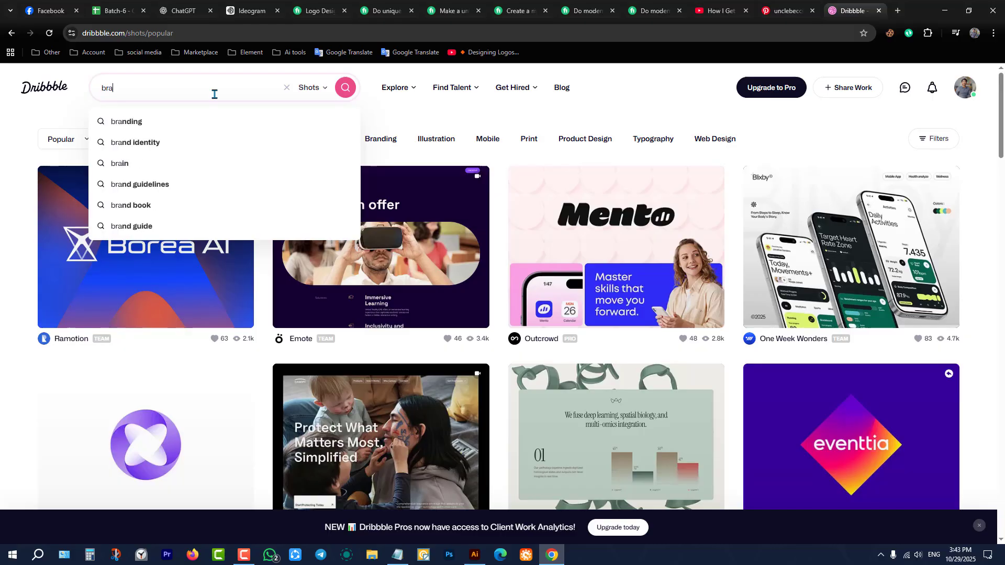
pyautogui.write('nding')
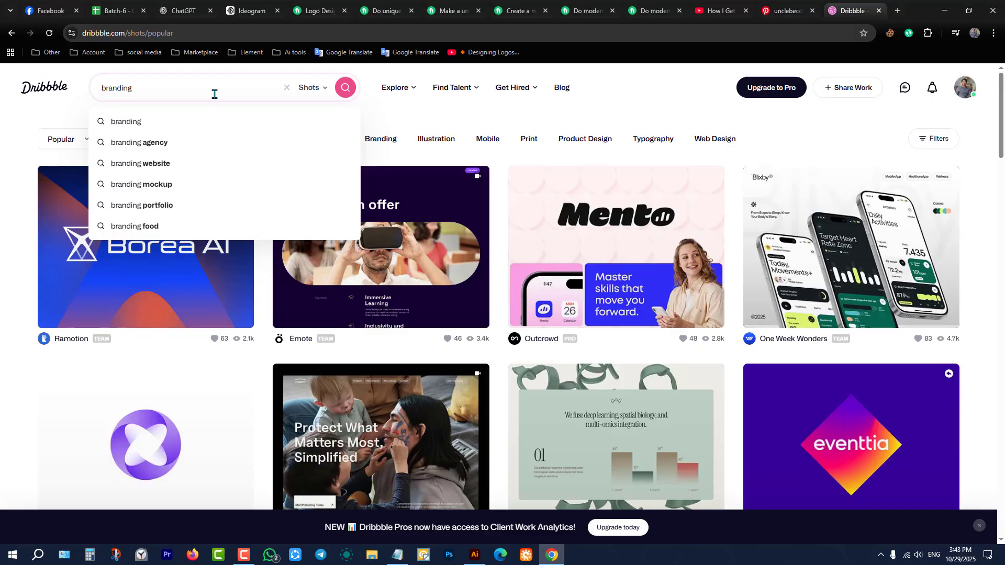
pyautogui.press('Return')
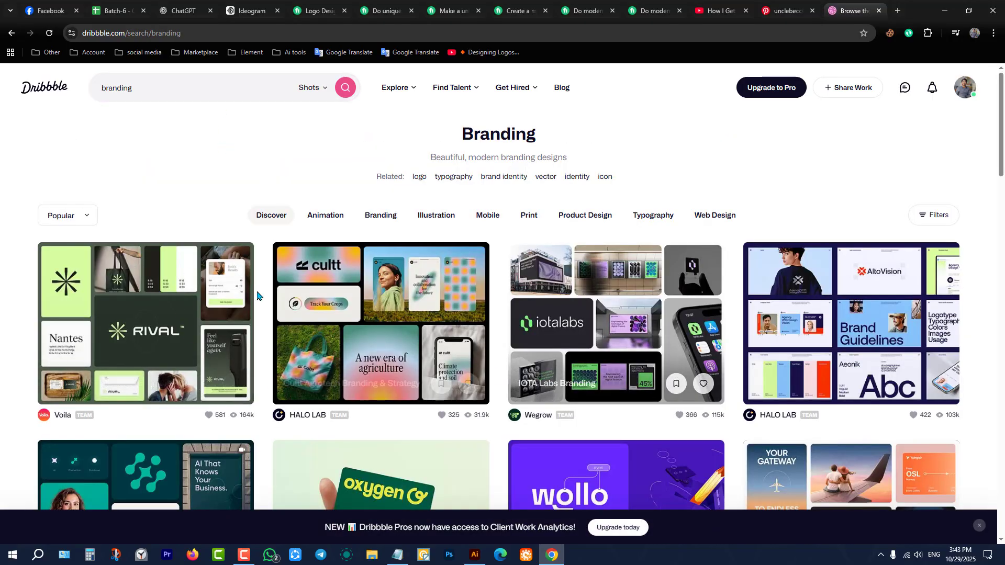
pyautogui.scroll(-2, 595, 347)
pyautogui.scroll(-4, 595, 347)
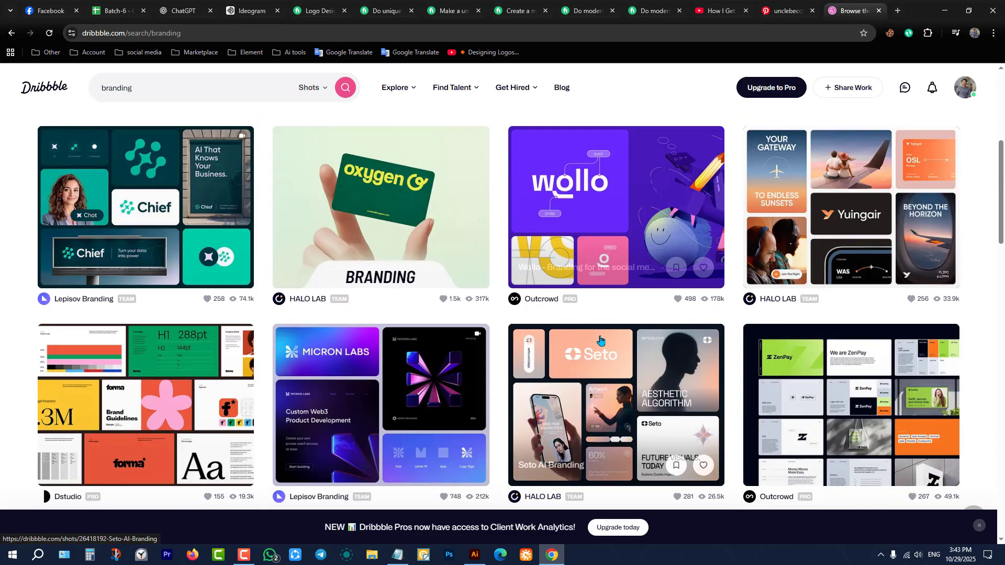
pyautogui.scroll(6, 356, 310)
# Open the Cultt Agrotech Branding & Strategy shot, look through its page and close it.
pyautogui.click(356, 311)
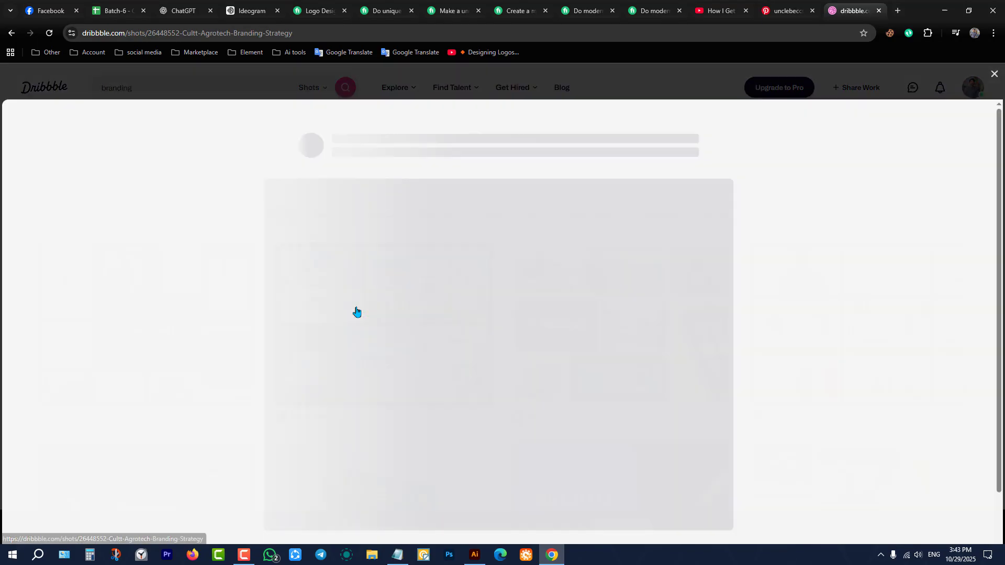
pyautogui.scroll(-15, 491, 297)
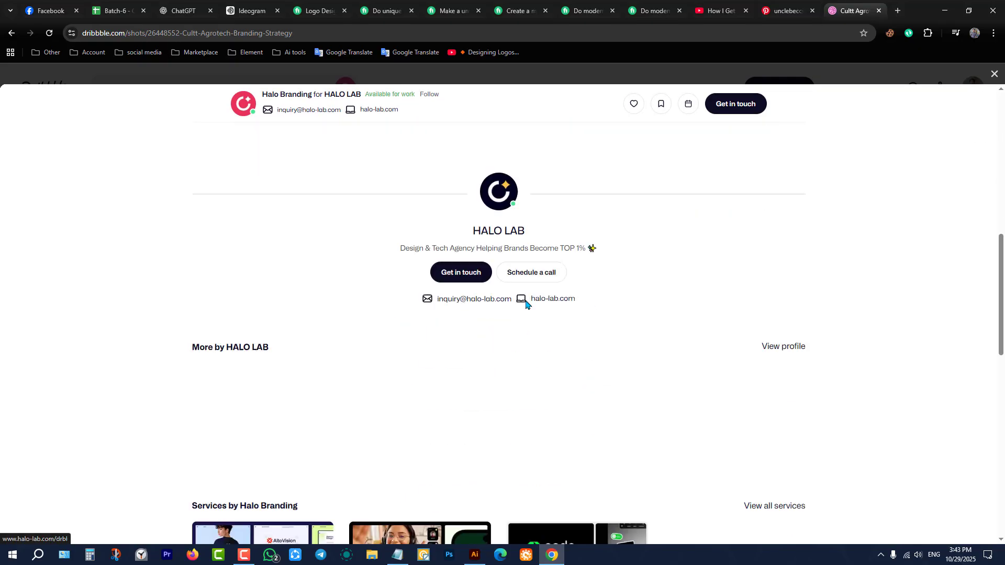
pyautogui.scroll(15, 526, 299)
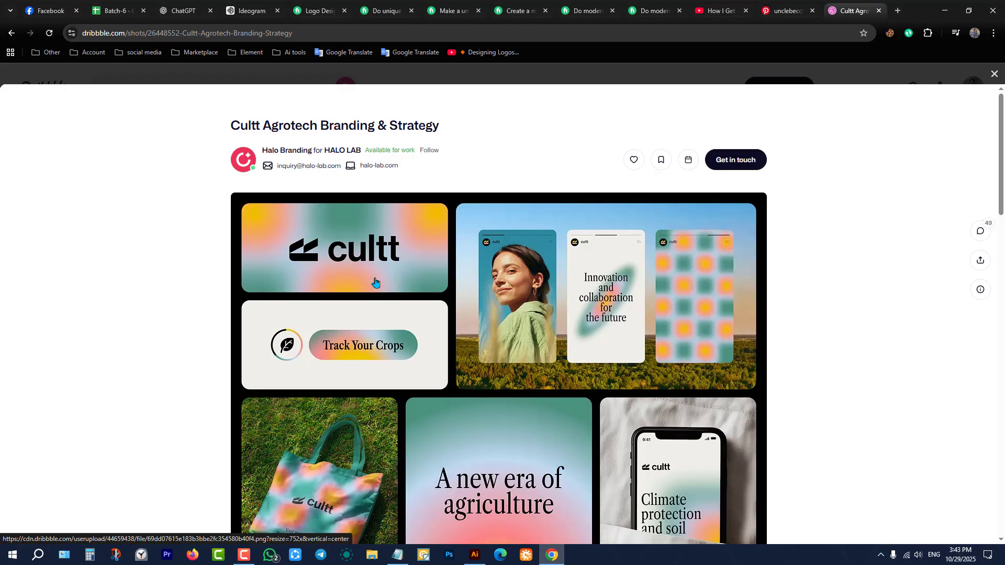
pyautogui.click(992, 76)
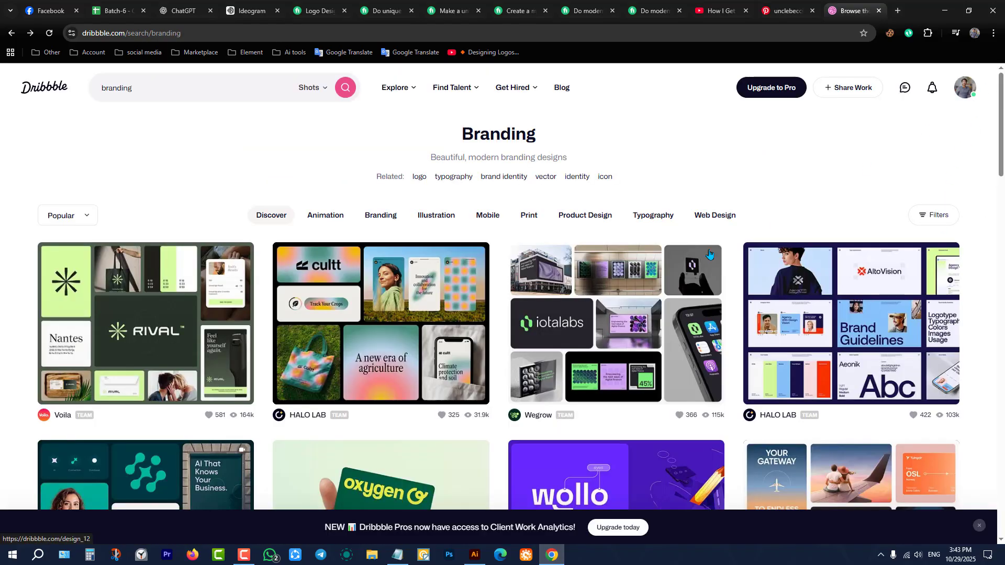
# Open the IOTA Labs Branding shot, examine its logo and brand mockups, and close it.
pyautogui.click(634, 324)
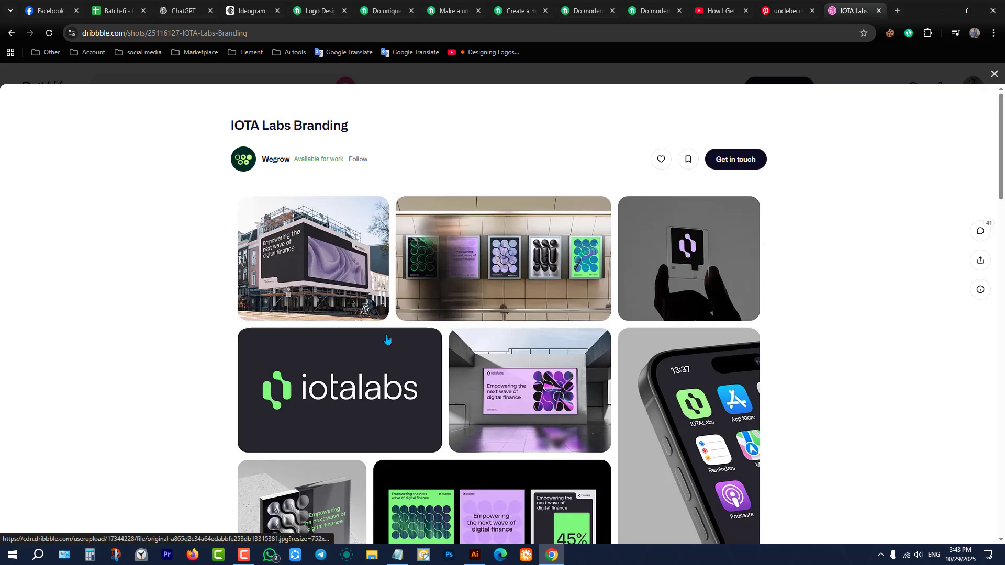
pyautogui.scroll(-3, 313, 386)
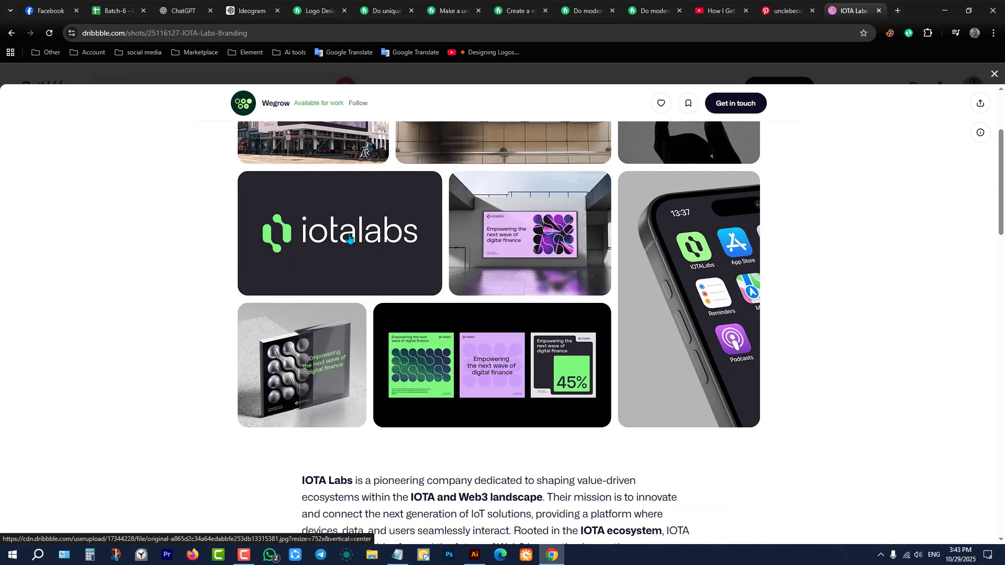
pyautogui.click(980, 104)
pyautogui.click(611, 160)
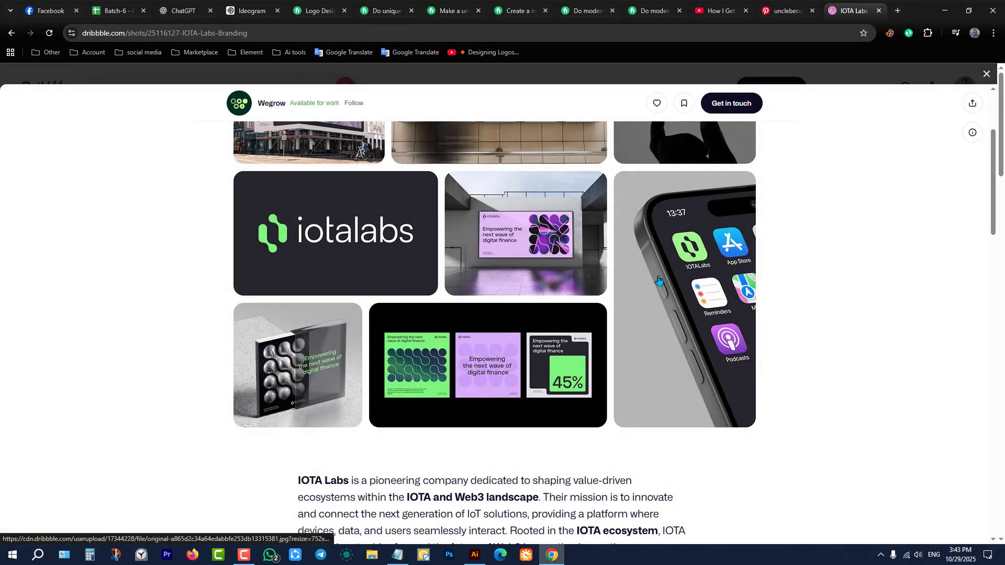
pyautogui.scroll(3, 837, 290)
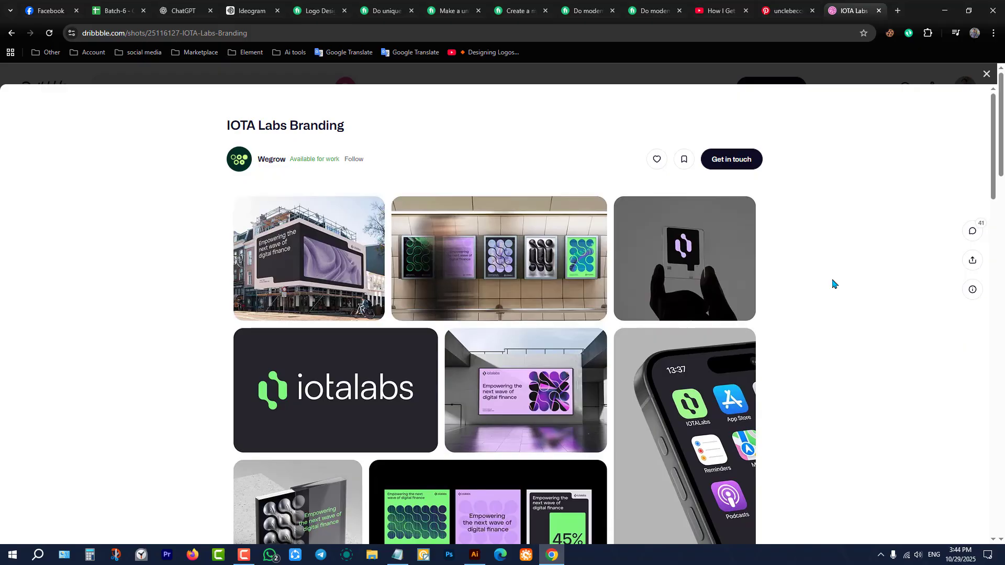
pyautogui.click(986, 74)
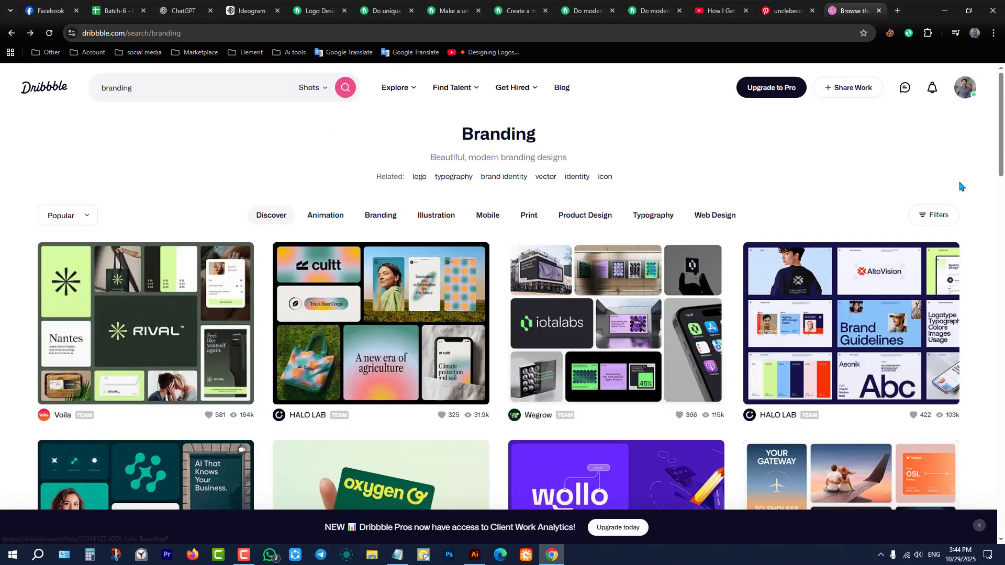
# Browse more branding shots, clear the Dribbble search term, and view the recent search suggestions on Pinterest.
pyautogui.scroll(-6, 788, 233)
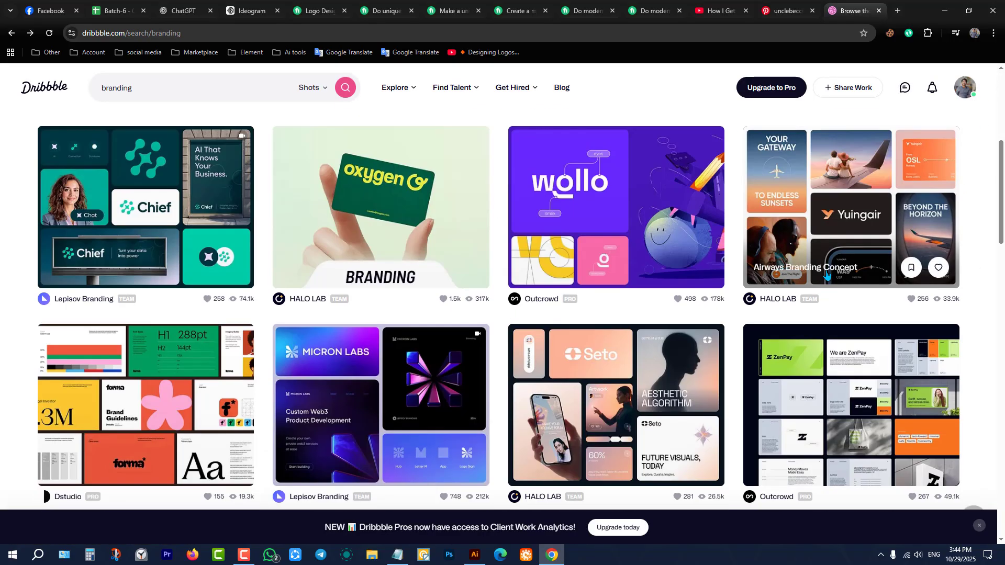
pyautogui.scroll(6, 825, 275)
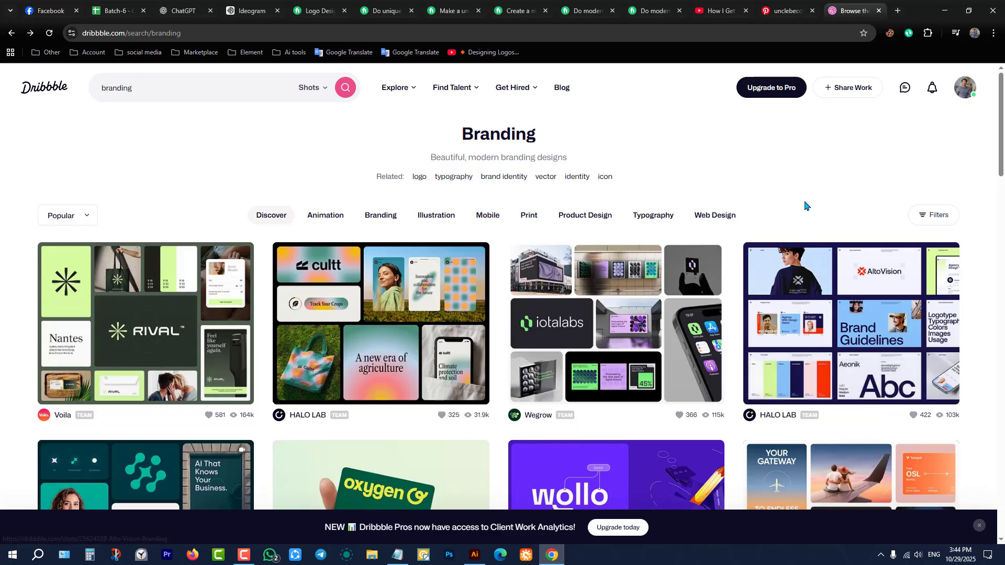
pyautogui.click(804, 7)
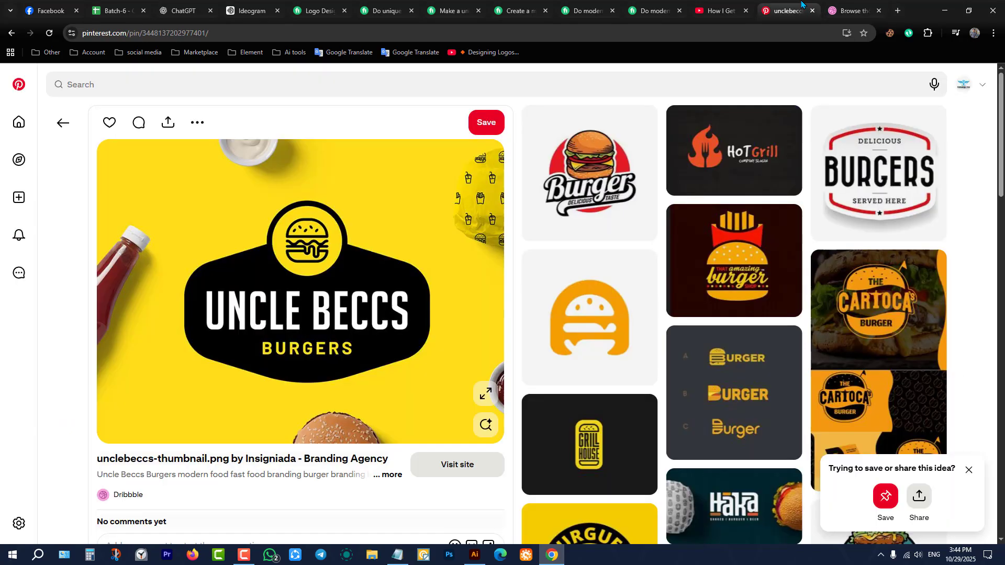
pyautogui.click(855, 8)
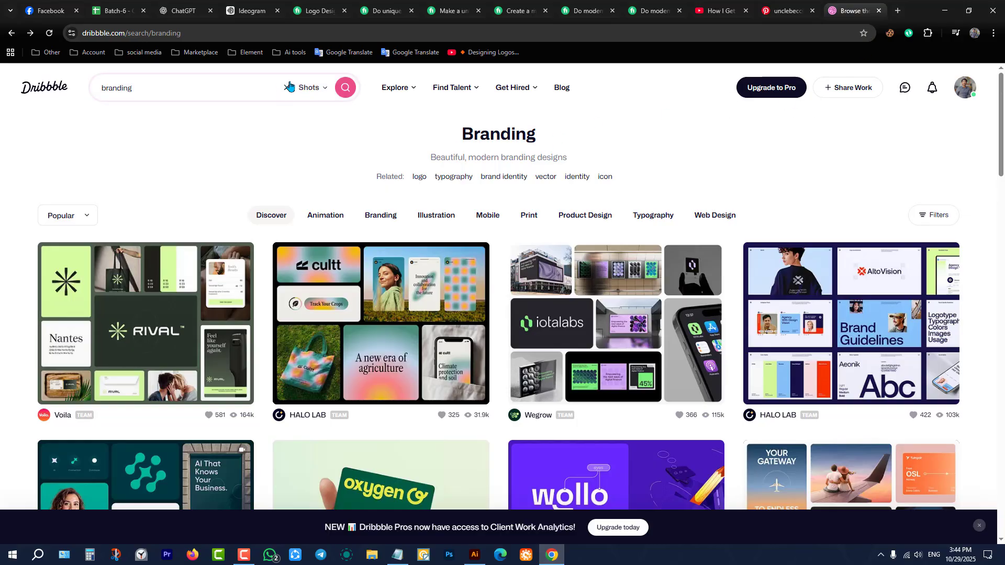
pyautogui.click(287, 87)
pyautogui.click(787, 10)
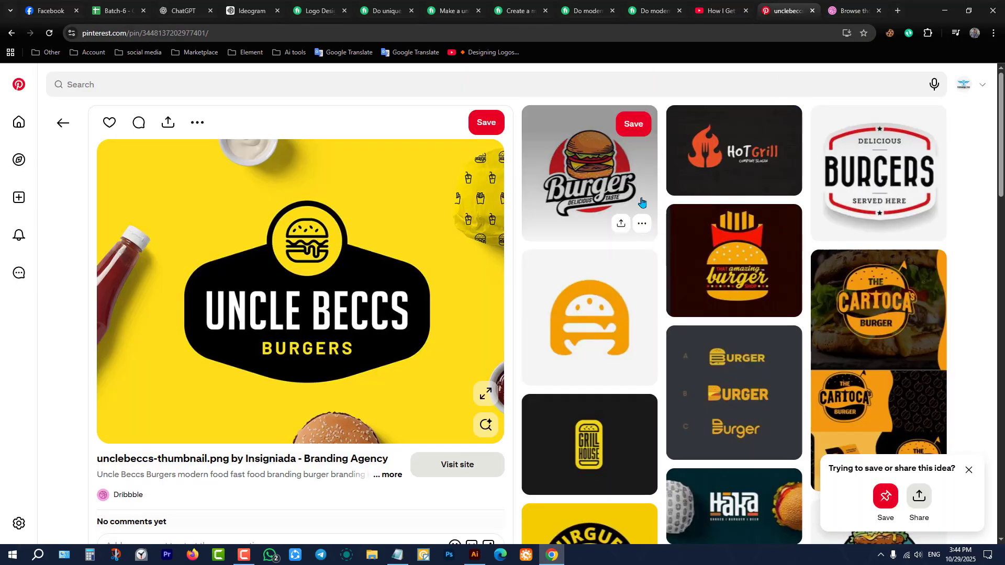
pyautogui.click(733, 91)
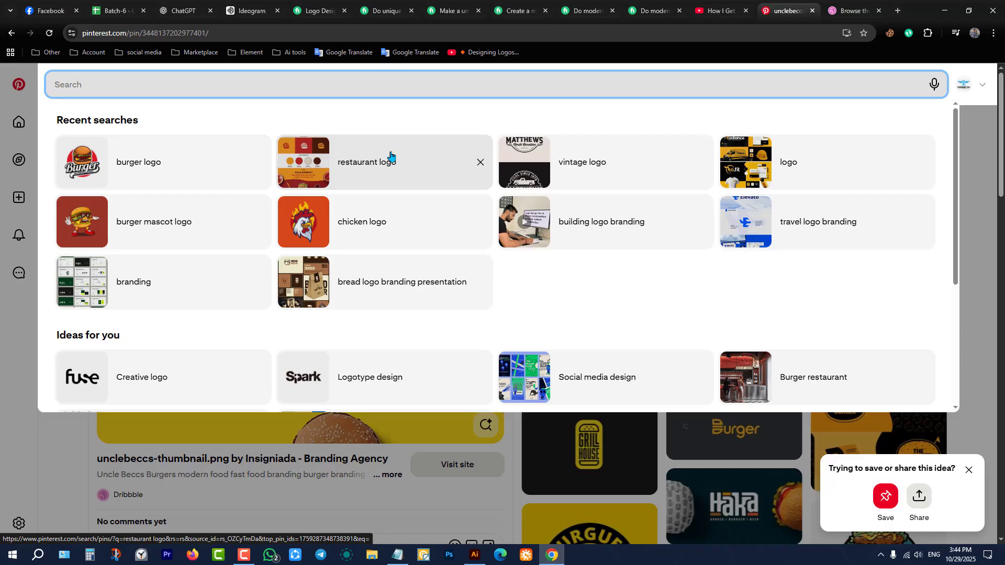
pyautogui.click(851, 11)
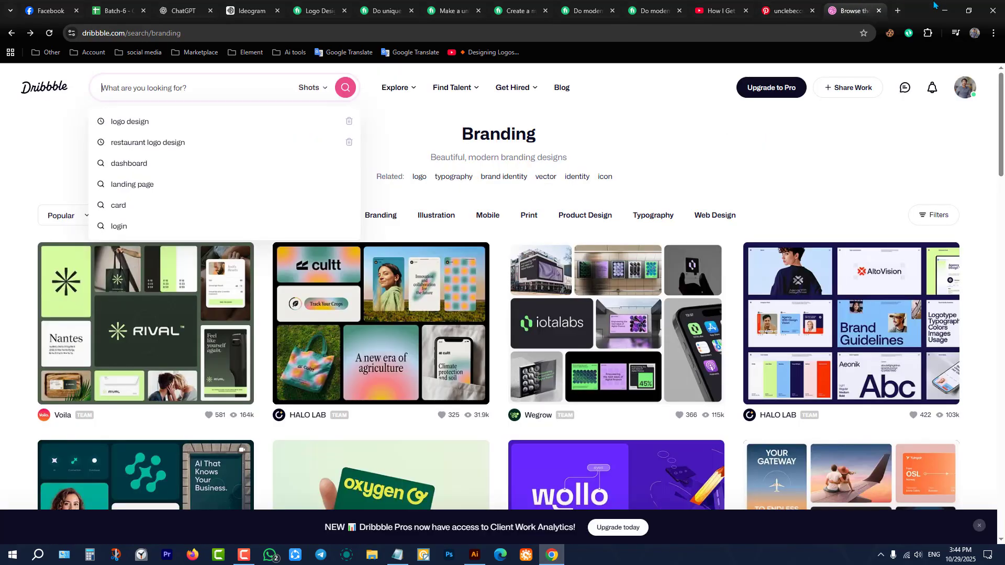
# Switch to Illustrator and examine the logo collection, including the BULLDOG and NAYON mascot logos up close.
pyautogui.click(952, 7)
pyautogui.scroll(-1, 556, 305)
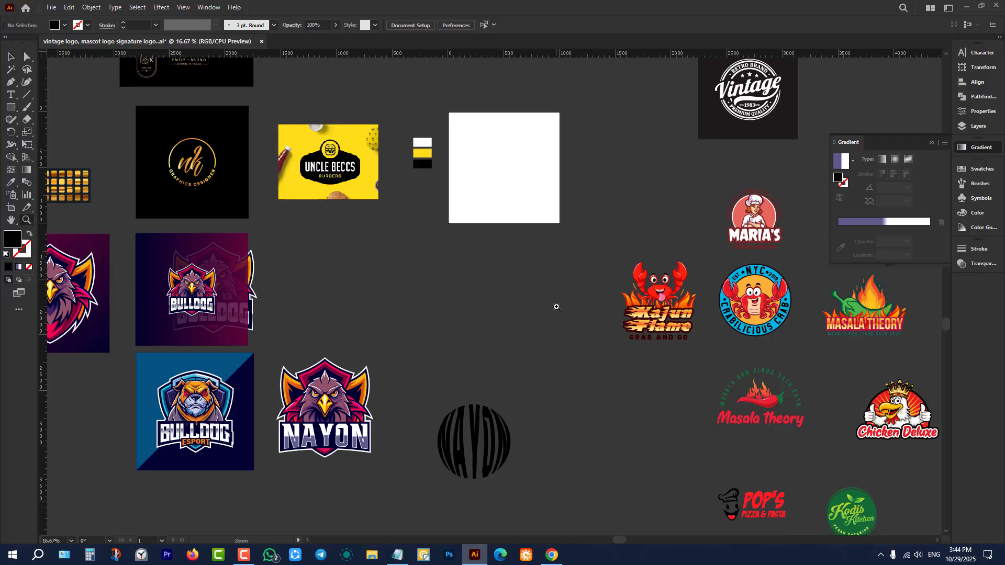
pyautogui.press('z')
pyautogui.scroll(-3, 519, 326)
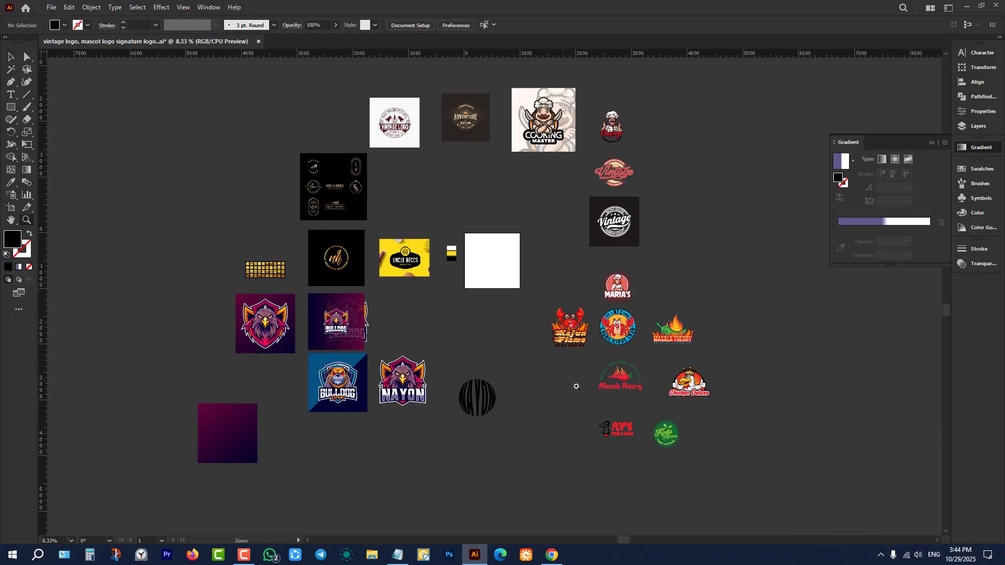
pyautogui.scroll(2, 575, 387)
pyautogui.scroll(5, 575, 387)
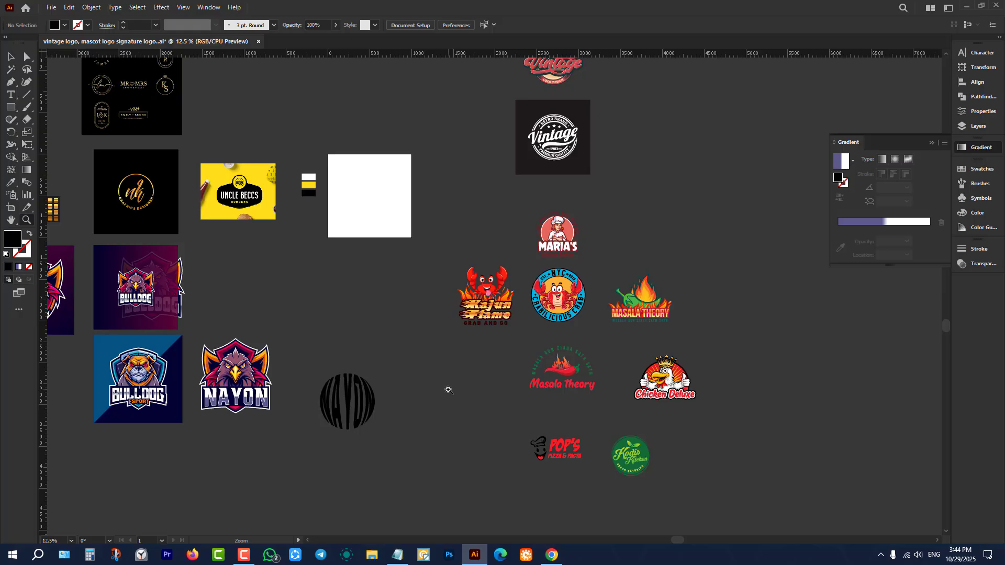
pyautogui.scroll(3, 218, 433)
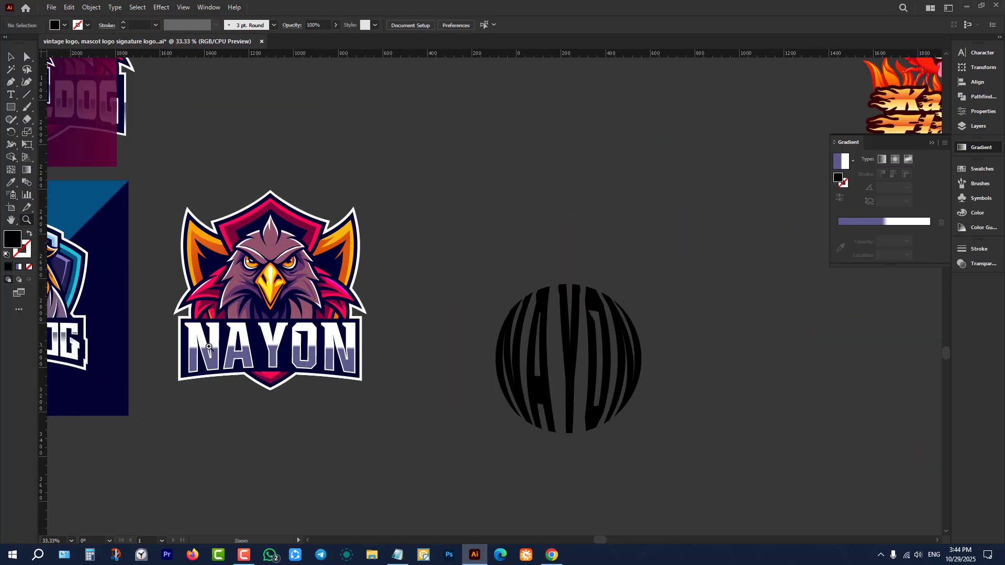
pyautogui.scroll(1, 108, 220)
pyautogui.press('v')
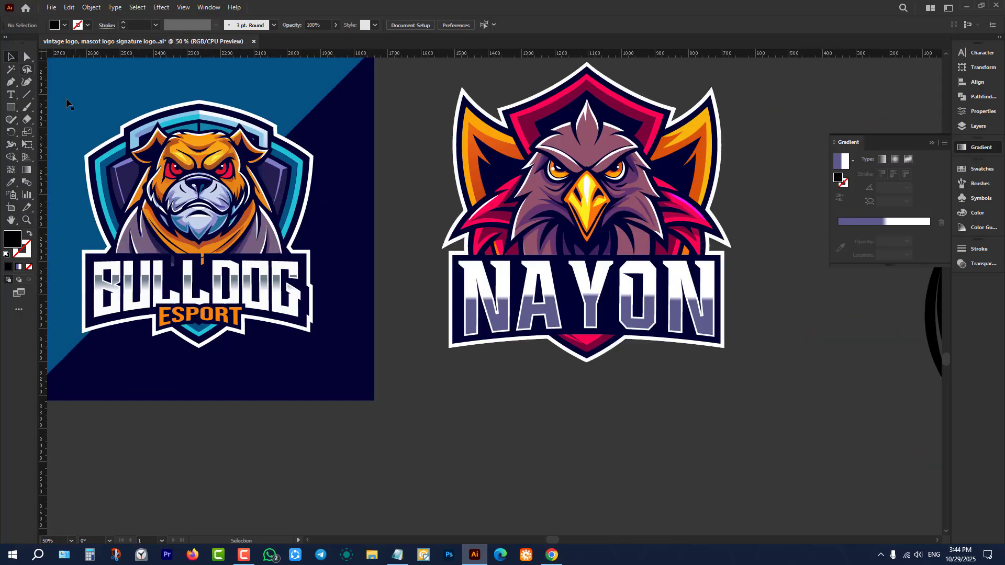
# Move the NAYON eagle mascot logo into the empty space beside the eagle artwork on the purple gradient square.
pyautogui.click(480, 293)
pyautogui.scroll(-3, 480, 293)
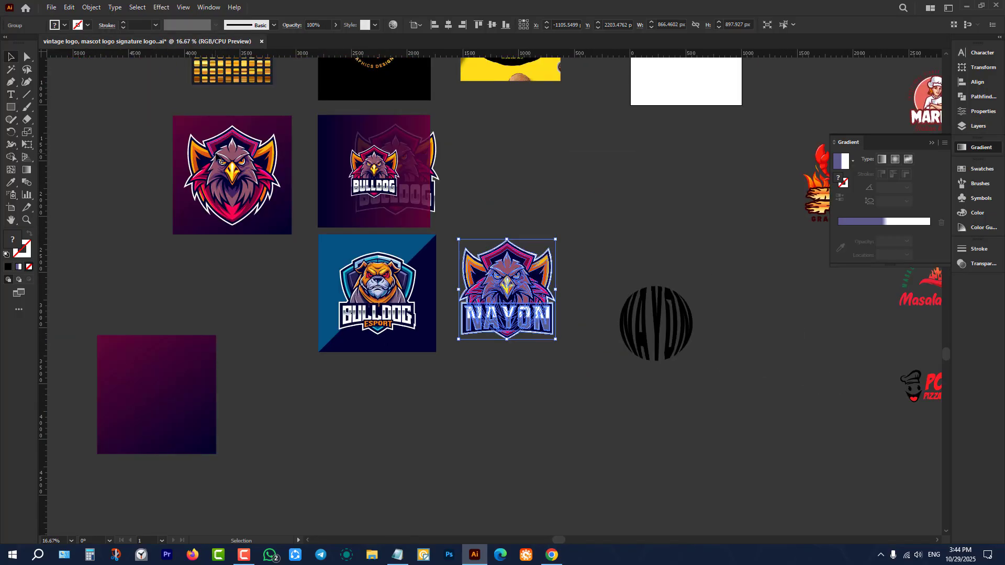
pyautogui.click(313, 334)
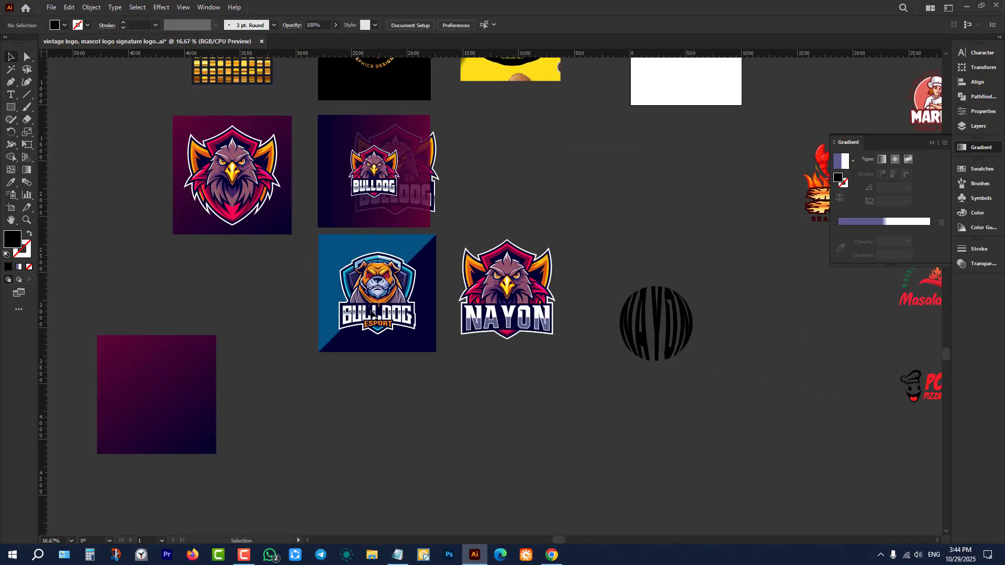
pyautogui.scroll(-1, 317, 335)
pyautogui.moveTo(418, 312); pyautogui.dragTo(215, 249)
pyautogui.scroll(3, 204, 240)
pyautogui.scroll(2, 157, 266)
pyautogui.click(143, 253)
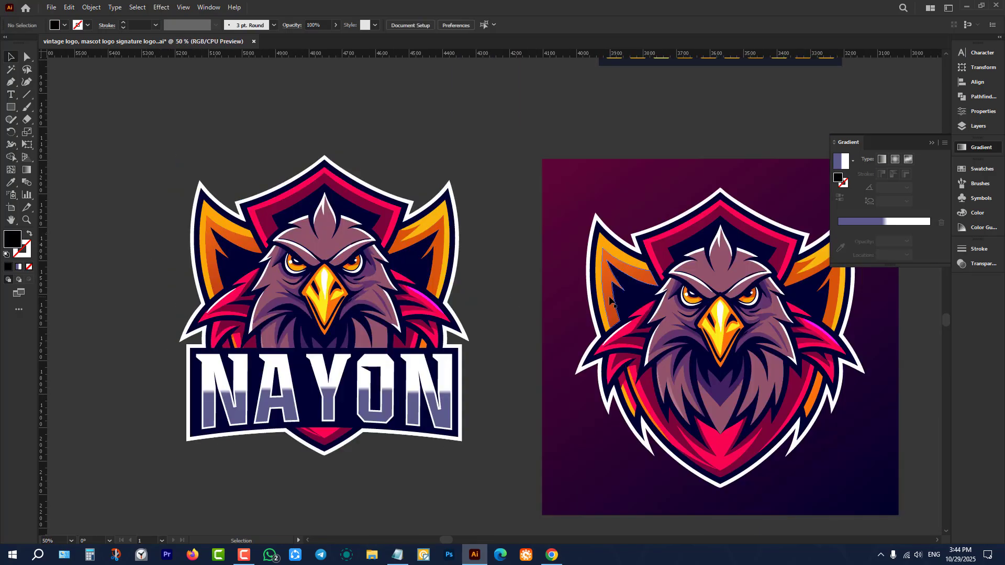
# Compare the NAYON mascot logo with the eagle artwork on the purple square and collapse the floating gradient settings.
pyautogui.scroll(-2, 601, 314)
pyautogui.scroll(-1, 544, 291)
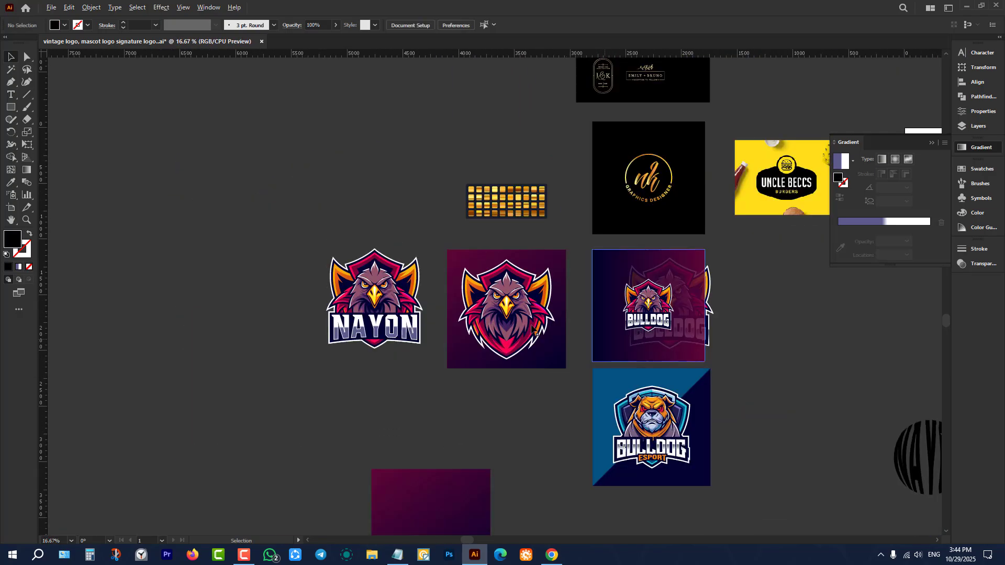
pyautogui.scroll(2, 527, 326)
pyautogui.scroll(1, 527, 325)
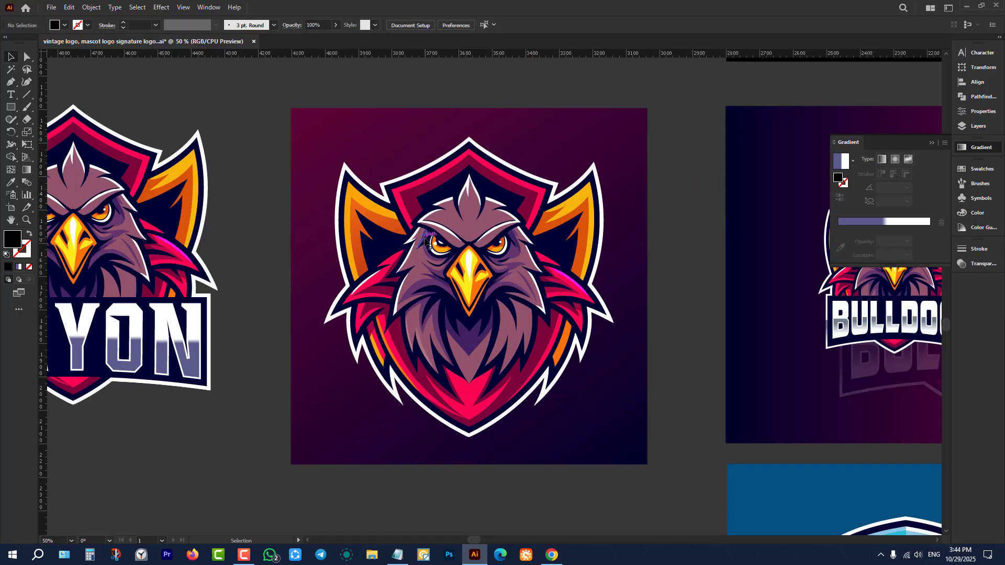
pyautogui.scroll(-1, 464, 248)
pyautogui.scroll(1, 196, 335)
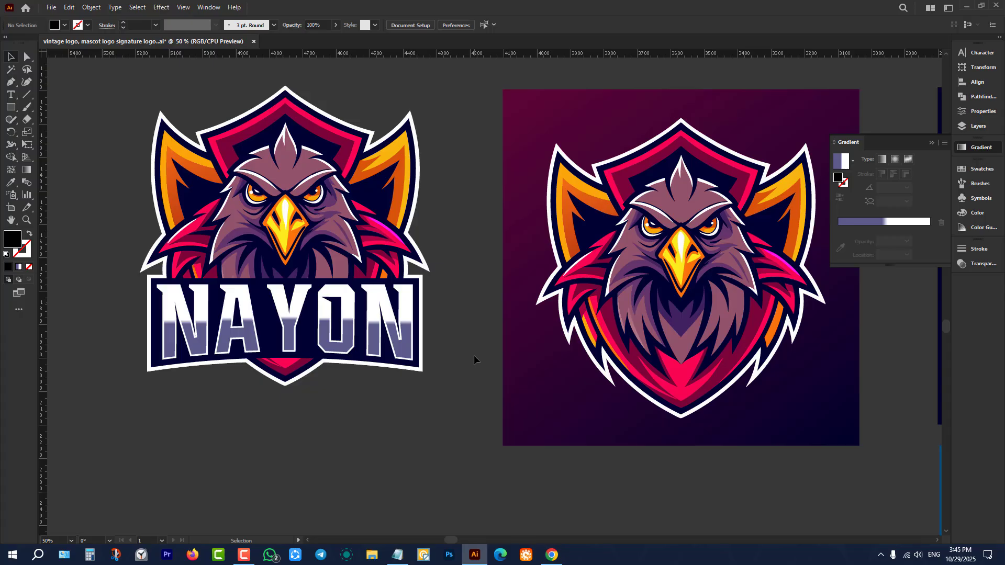
pyautogui.scroll(1, 481, 292)
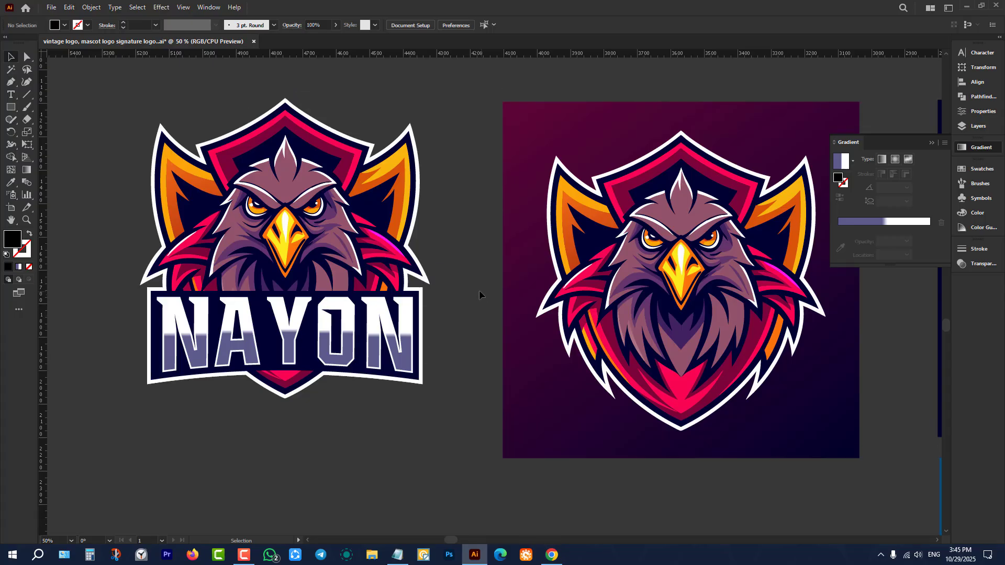
pyautogui.click(931, 144)
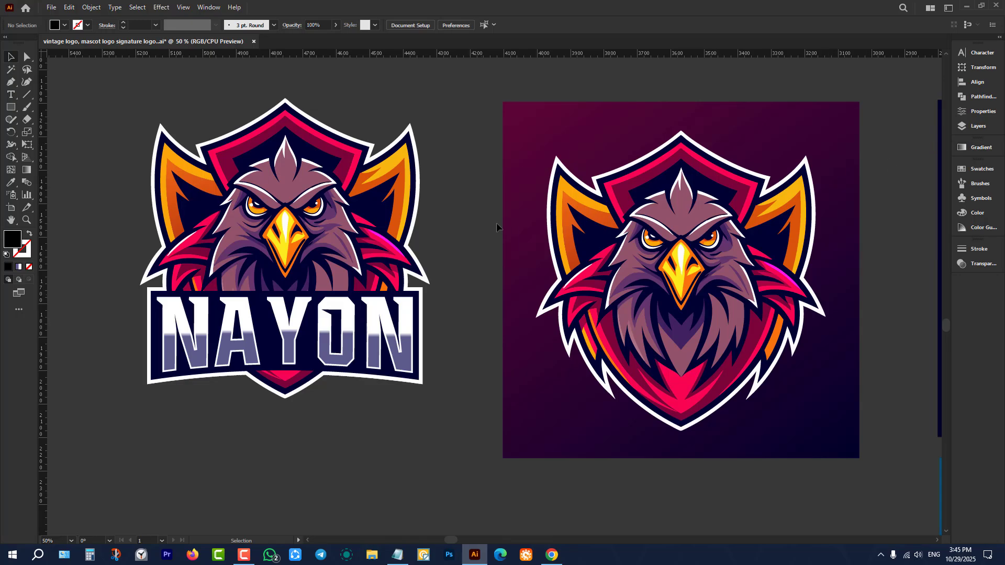
pyautogui.scroll(1, 491, 225)
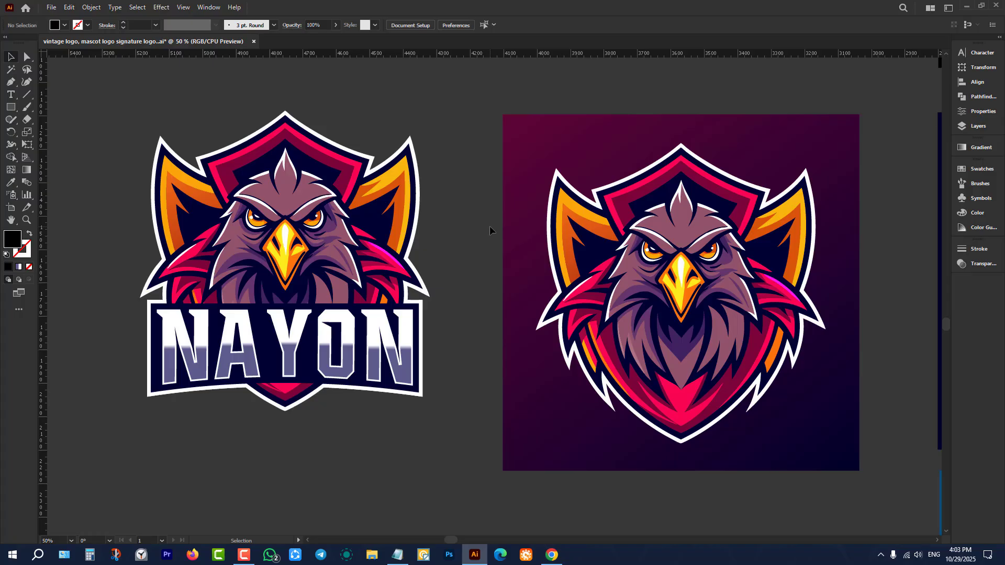
pyautogui.scroll(-1, 612, 211)
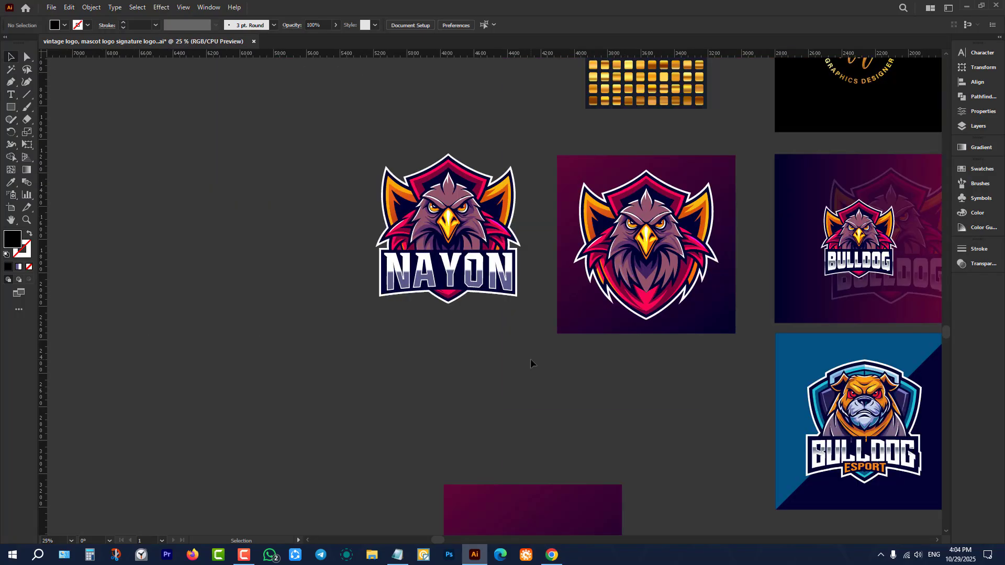
pyautogui.scroll(1, 530, 359)
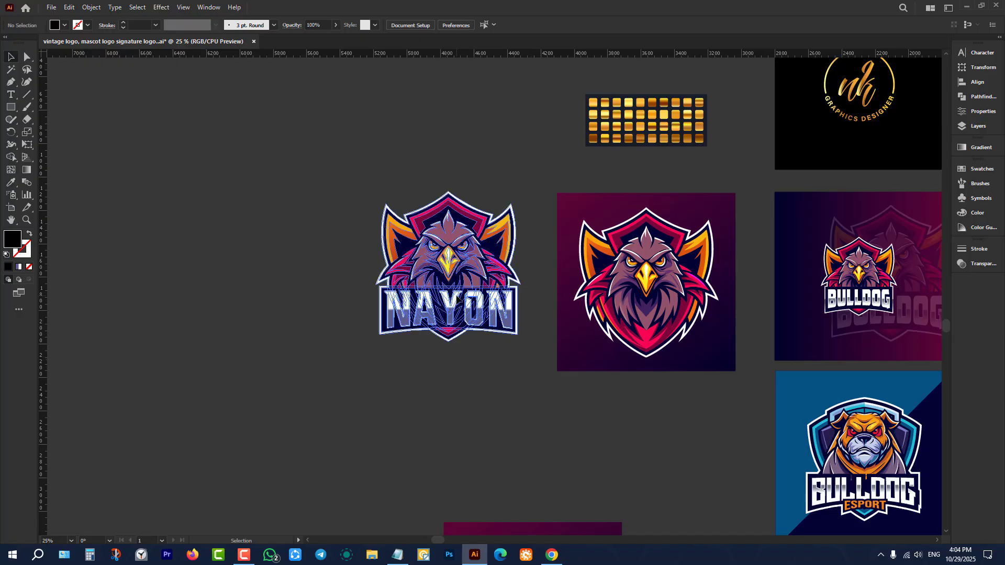
# Ungroup the NAYON eagle mascot logo so its lettering can be selected separately.
pyautogui.click(456, 298)
pyautogui.scroll(3, 459, 297)
pyautogui.rightClick(457, 296)
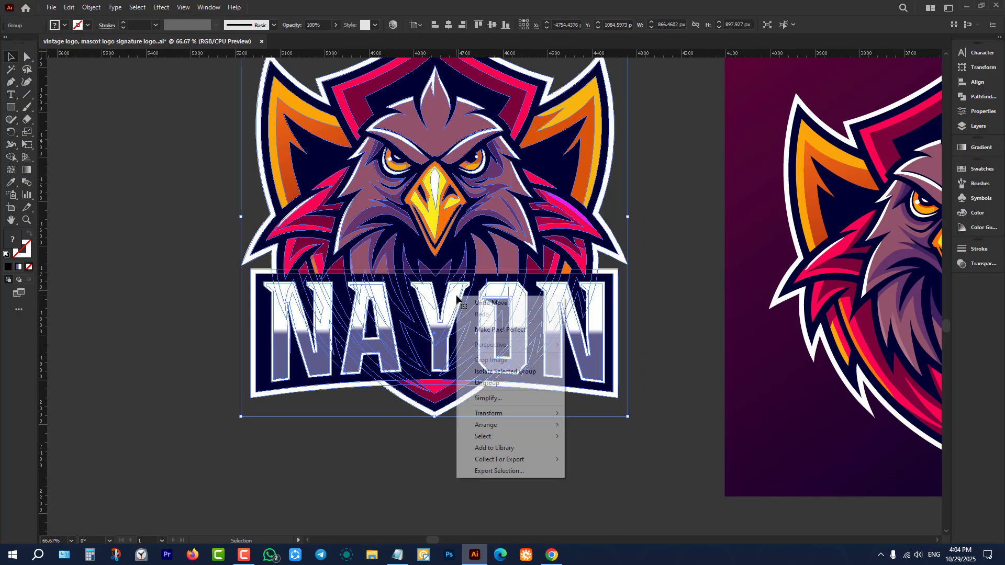
pyautogui.click(486, 383)
pyautogui.click(431, 314)
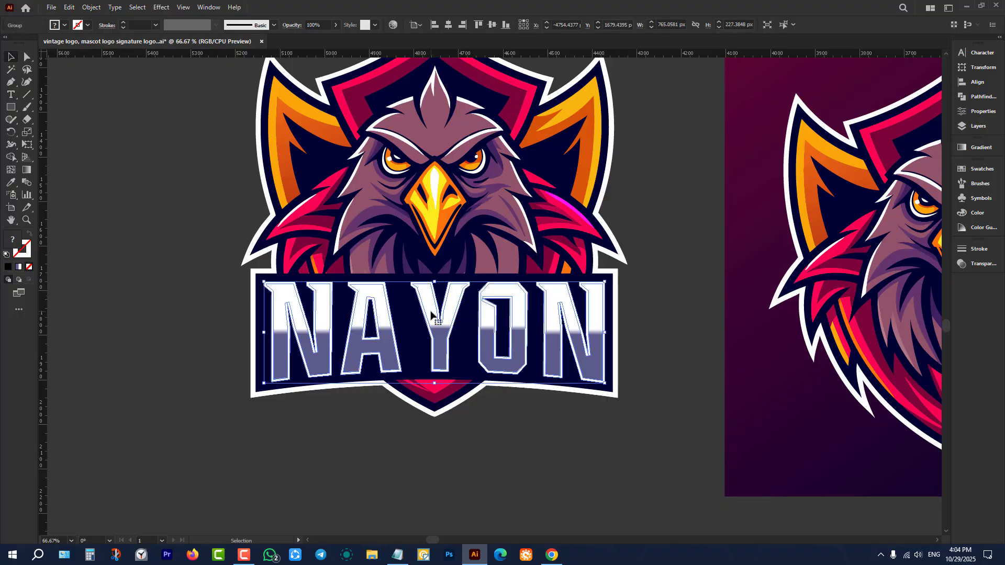
pyautogui.press('Delete')
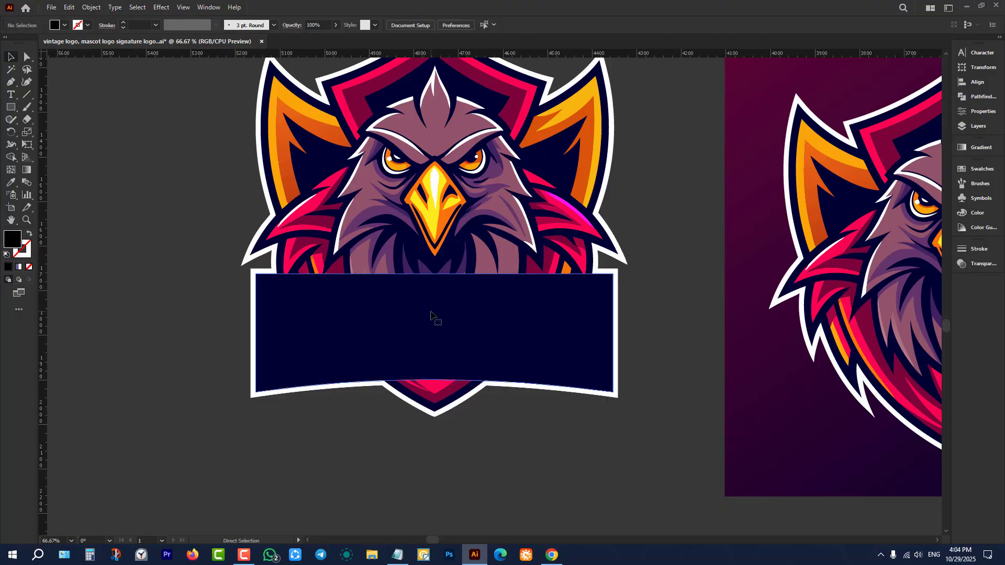
pyautogui.hotkey('ctrl', 'z')
# Ungroup the NAYON lettering and delete it from the mascot logo's banner.
pyautogui.scroll(-2, 546, 330)
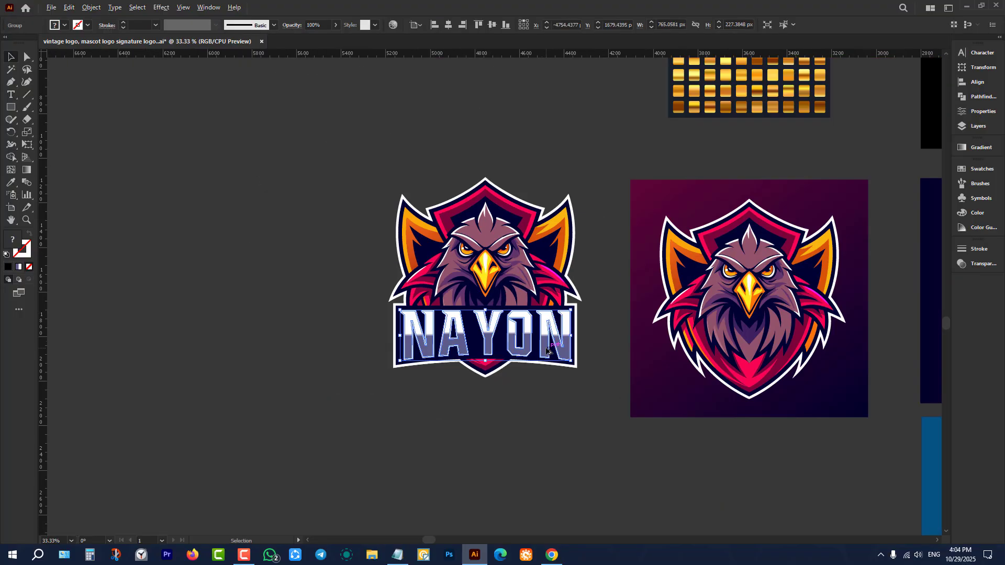
pyautogui.scroll(1, 552, 342)
pyautogui.rightClick(552, 343)
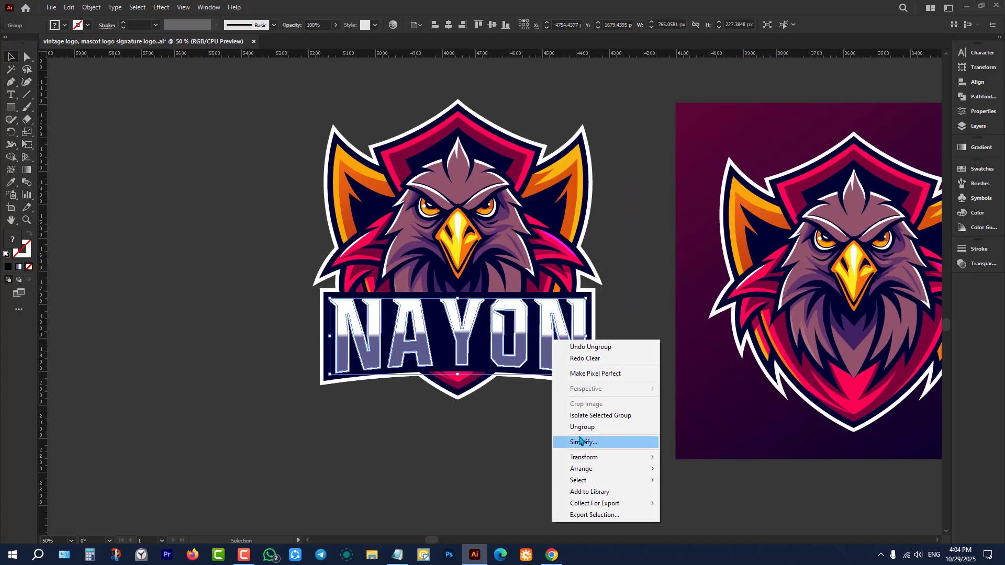
pyautogui.click(567, 426)
pyautogui.click(522, 321)
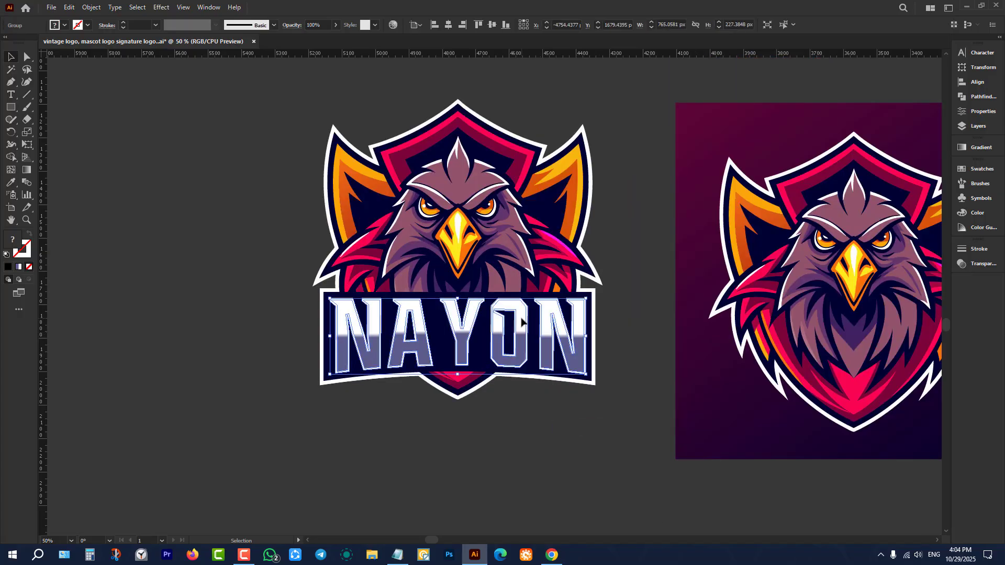
pyautogui.moveTo(521, 321); pyautogui.dragTo(387, 429)
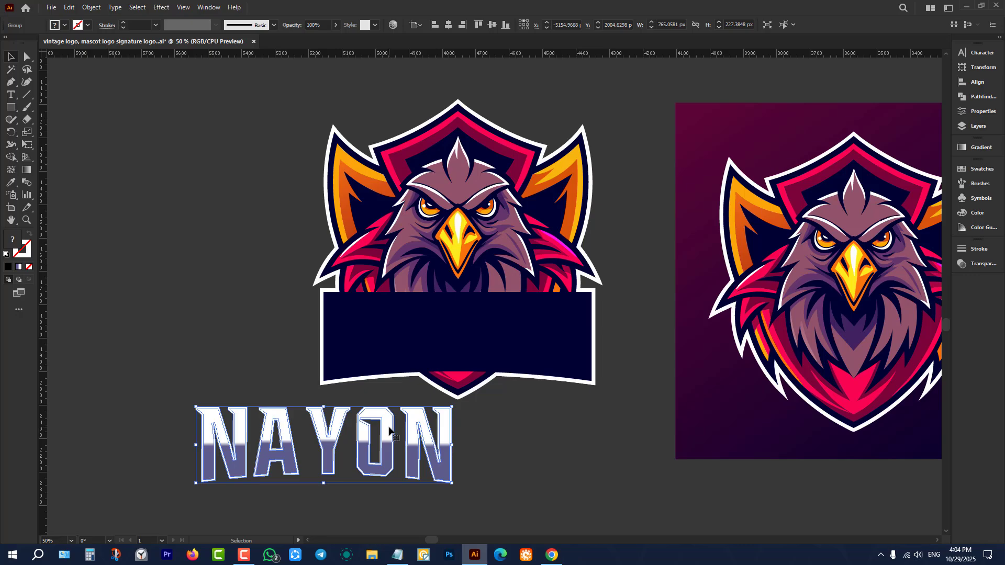
pyautogui.press('Delete')
# Create an inward offset path of -16 px from the dark blue banner shape.
pyautogui.click(489, 314)
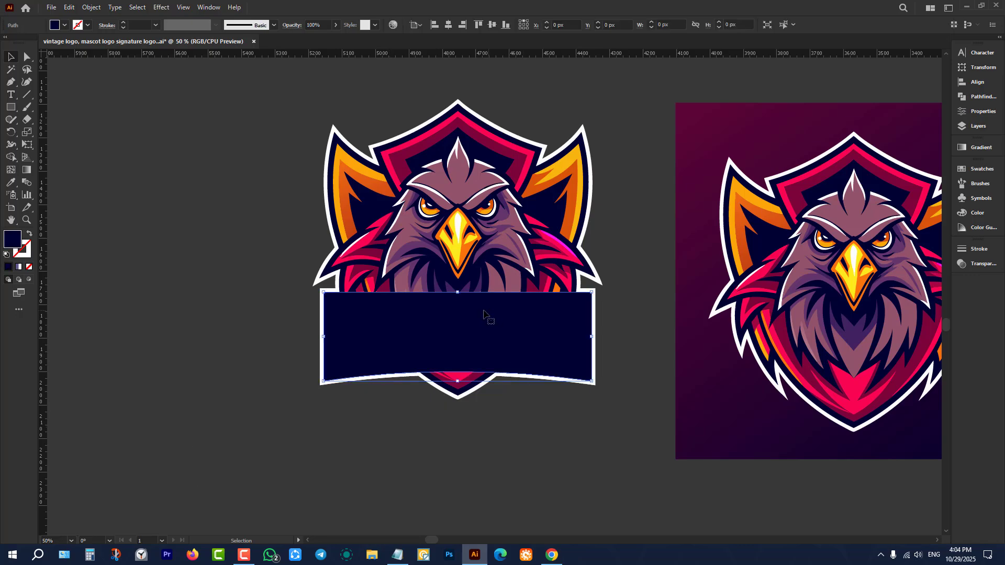
pyautogui.click(91, 7)
pyautogui.moveTo(144, 256)
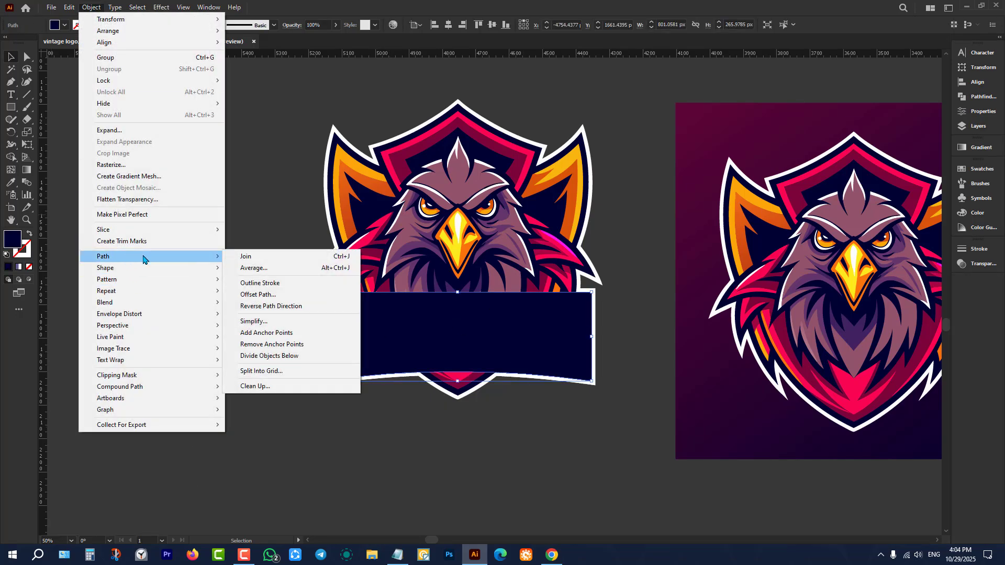
pyautogui.click(269, 294)
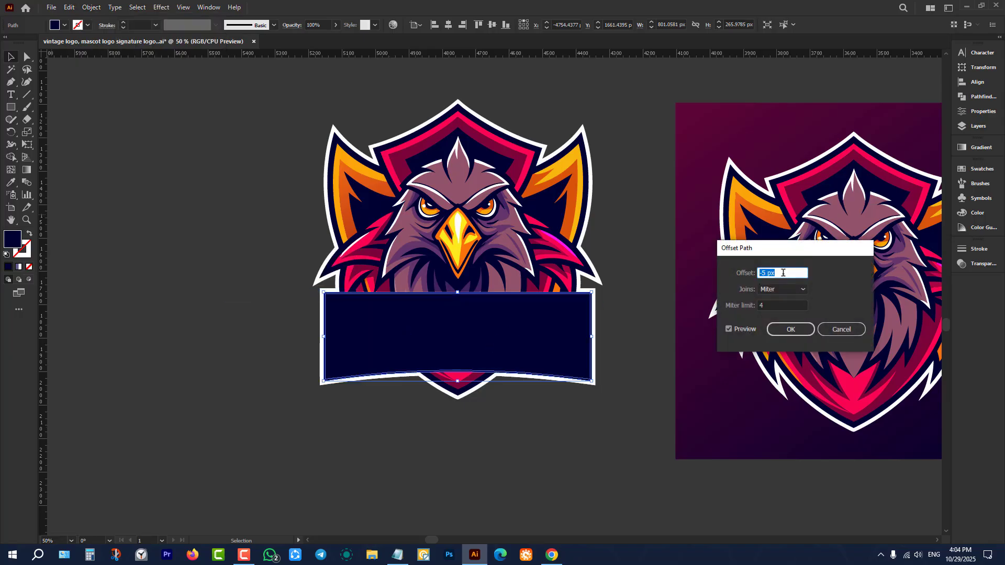
pyautogui.press('Down')
pyautogui.press('Down')
pyautogui.press('Down')
pyautogui.press('Down')
pyautogui.press('Down')
pyautogui.press('Down')
pyautogui.press('Down')
pyautogui.press('Down')
pyautogui.press('Down')
pyautogui.press('Down')
pyautogui.press('Down')
pyautogui.press('Down')
pyautogui.press('Down')
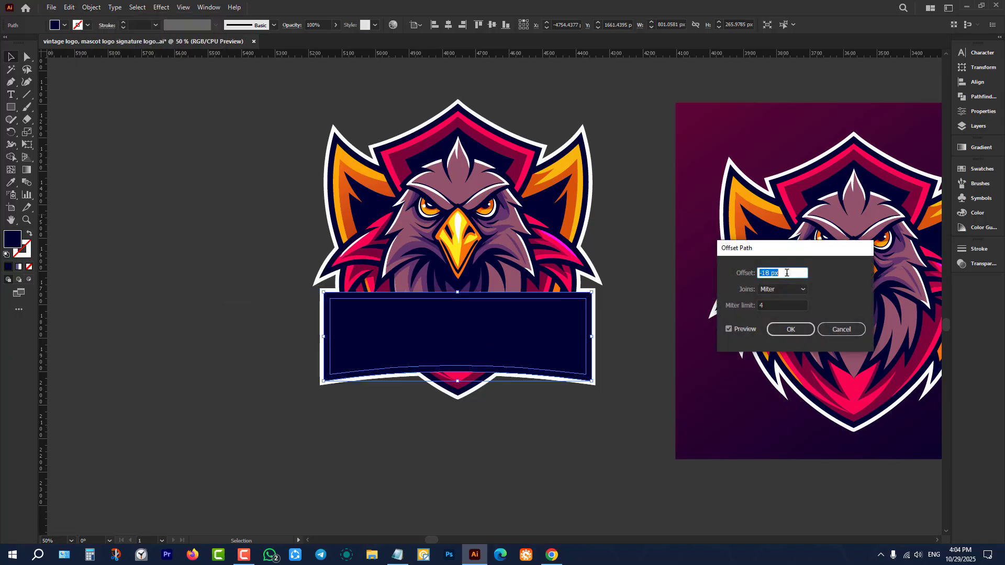
pyautogui.press('Up')
pyautogui.press('Up')
pyautogui.click(800, 332)
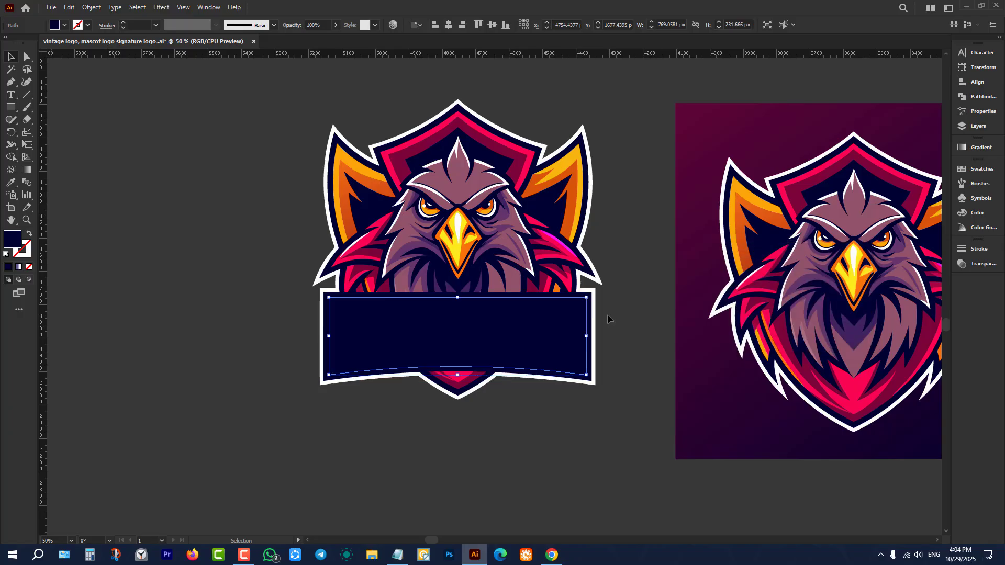
# Fill the inner banner shape with the dark orange sampled from the pointed wing beside the eagle's head.
pyautogui.press('i')
pyautogui.click(575, 219)
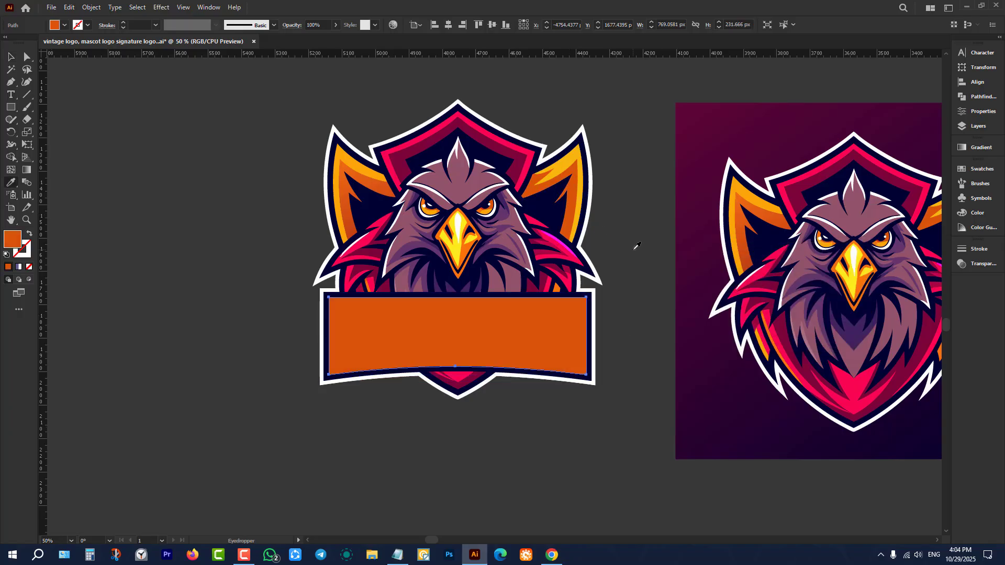
pyautogui.press('v')
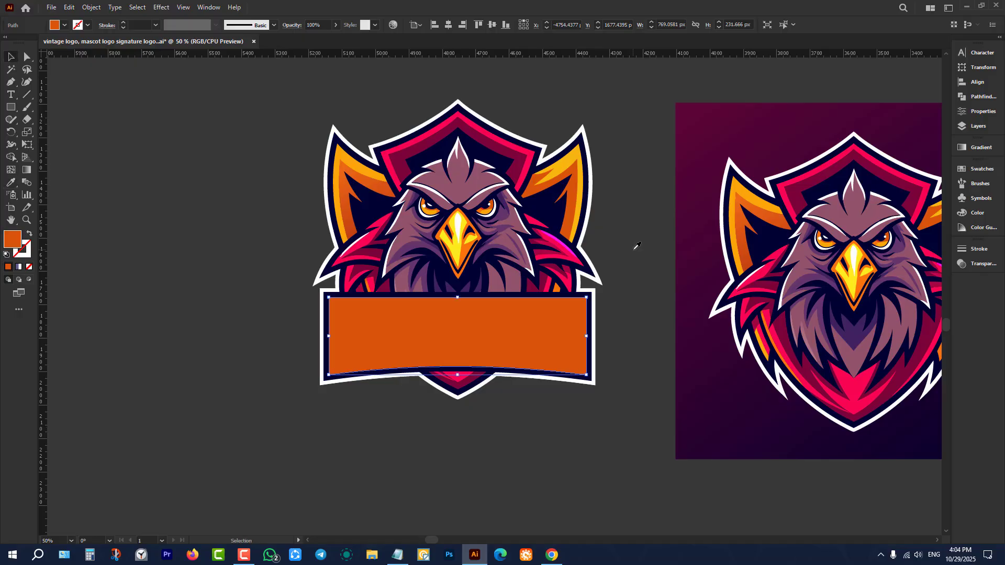
pyautogui.click(633, 254)
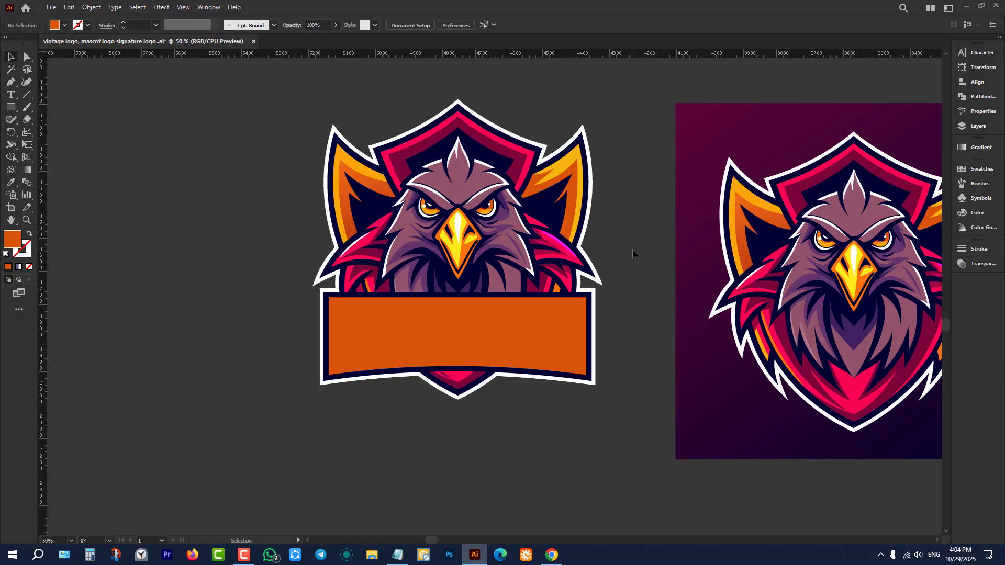
pyautogui.scroll(3, 606, 288)
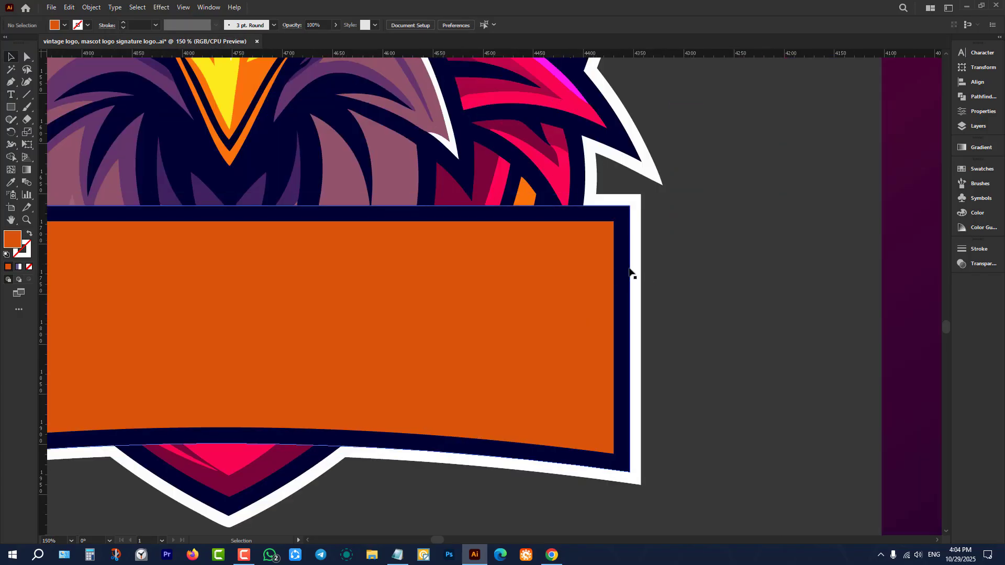
pyautogui.scroll(-2, 525, 292)
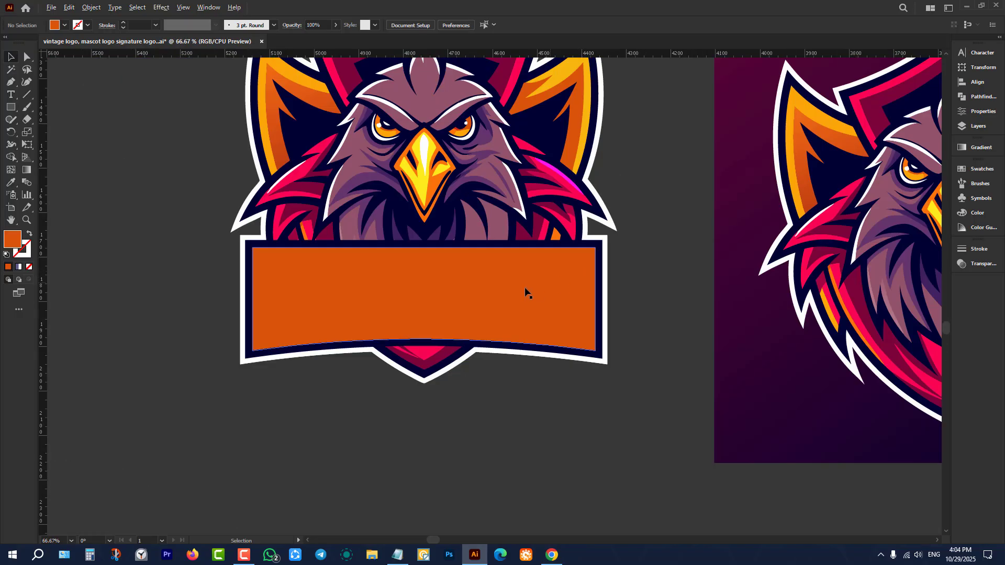
pyautogui.click(524, 287)
pyautogui.scroll(-2, 524, 286)
pyautogui.click(510, 375)
pyautogui.scroll(2, 509, 378)
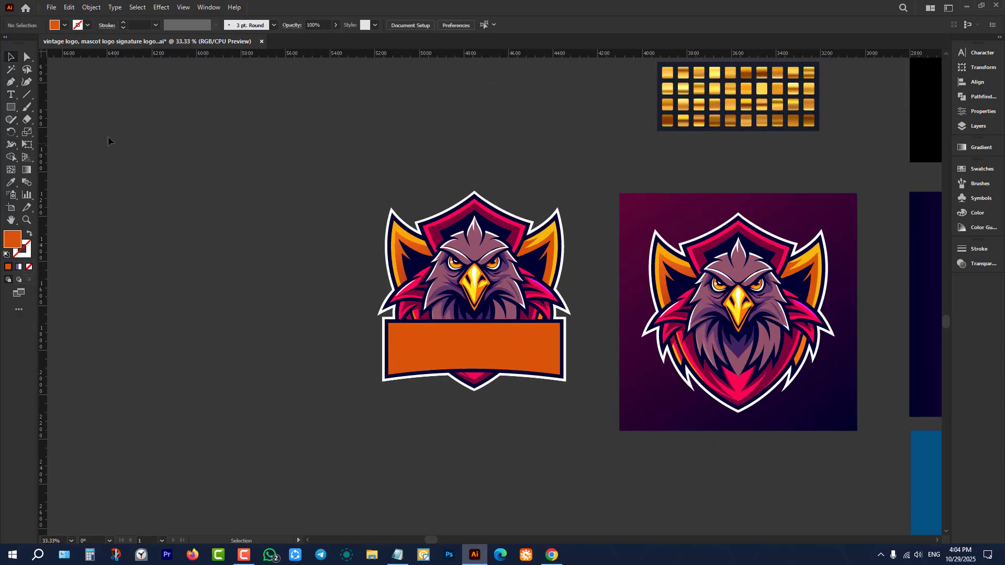
# Add the text "NAYON", scale it to about 168 pt, and place it overlapping the side edge of the banner.
pyautogui.click(16, 94)
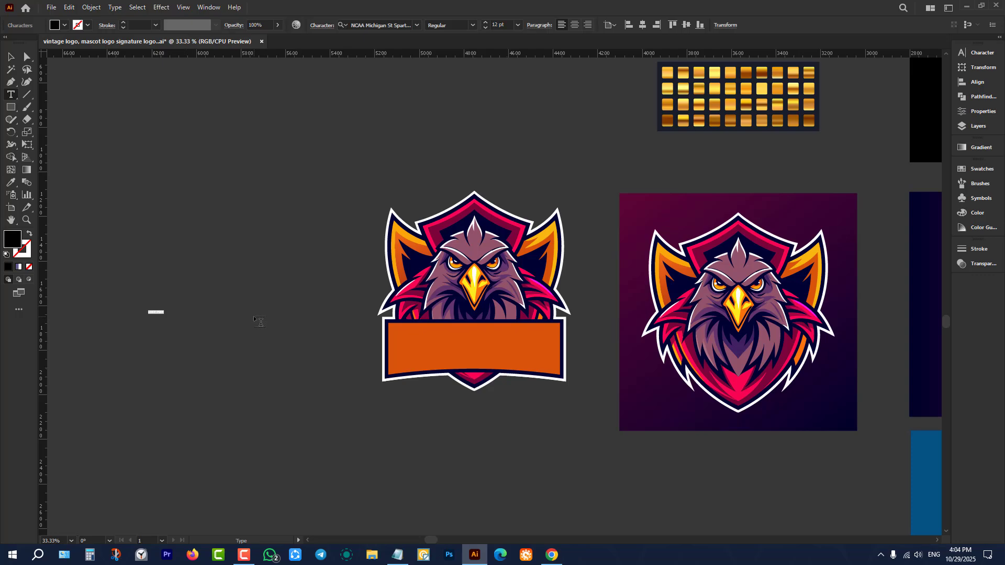
pyautogui.press('BackSpace')
pyautogui.click(13, 57)
pyautogui.moveTo(156, 313); pyautogui.dragTo(367, 389)
pyautogui.scroll(1, 341, 356)
pyautogui.click(341, 356)
pyautogui.scroll(-1, 341, 355)
pyautogui.moveTo(343, 317); pyautogui.dragTo(395, 316)
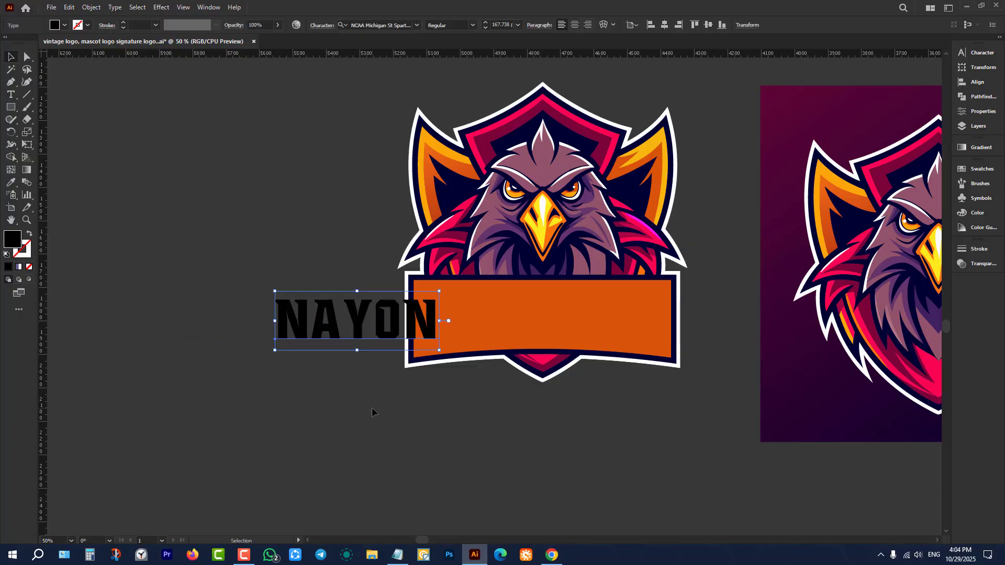
# Send the NAYON text behind the mascot artwork and shift it farther under the orange banner shape.
pyautogui.hotkey('ctrl', 'shift', '[')
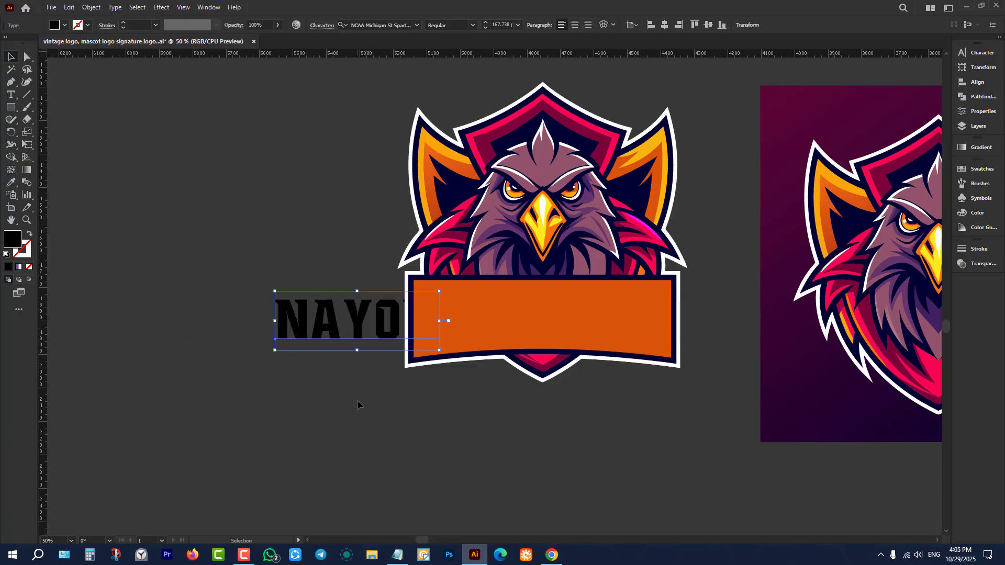
pyautogui.click(357, 400)
pyautogui.moveTo(359, 332); pyautogui.dragTo(388, 336)
# Warp the NAYON text into the orange banner shape using Envelope Distort with Make with Top Object.
pyautogui.scroll(1, 519, 381)
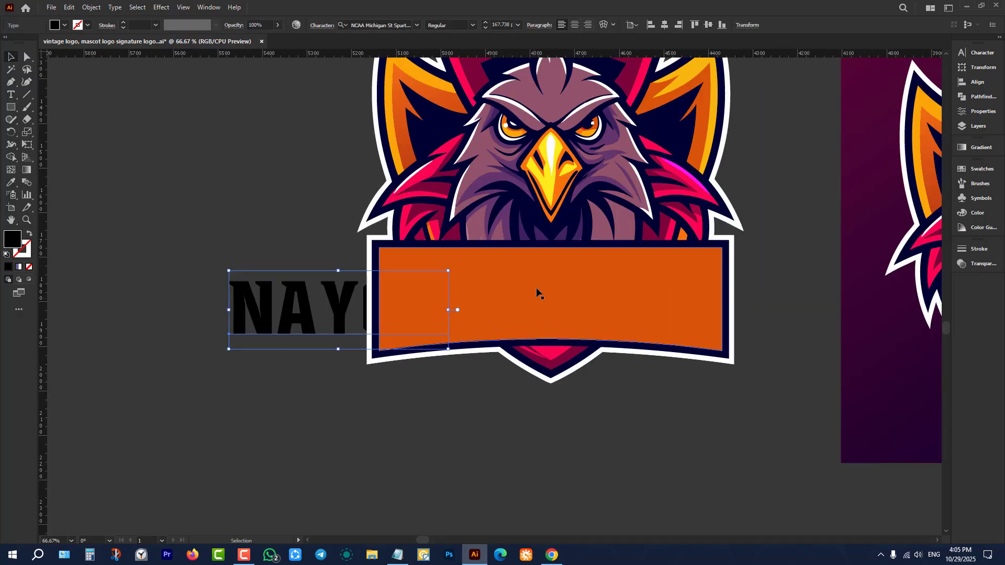
pyautogui.keyDown('shift'); pyautogui.click(539, 288); pyautogui.keyUp('shift')
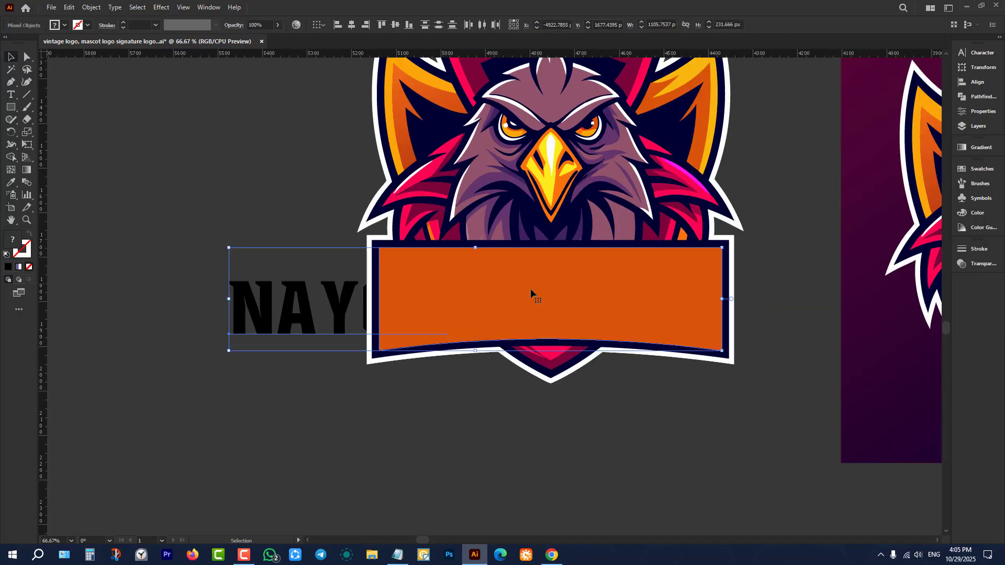
pyautogui.rightClick(500, 282)
pyautogui.click(91, 7)
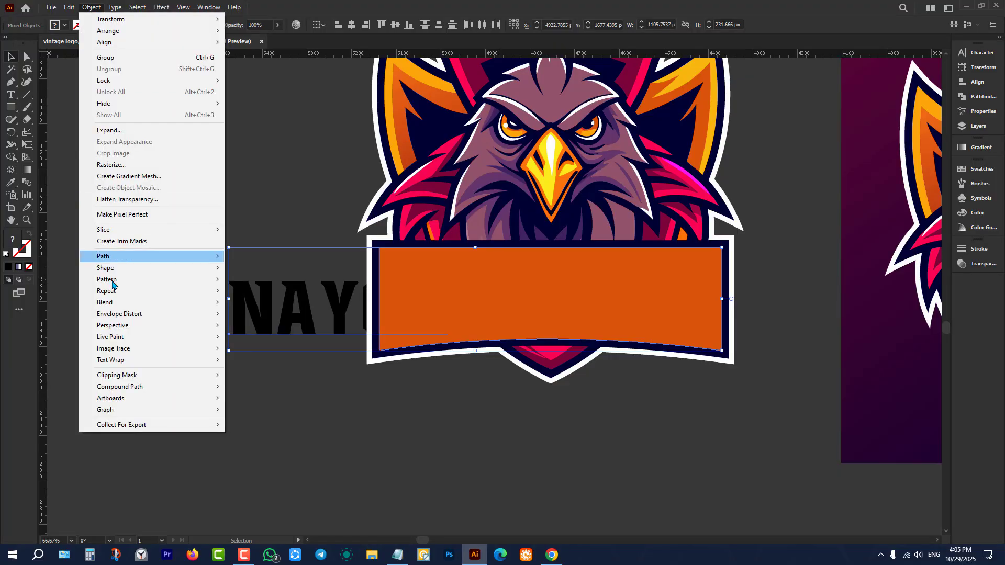
pyautogui.moveTo(212, 314)
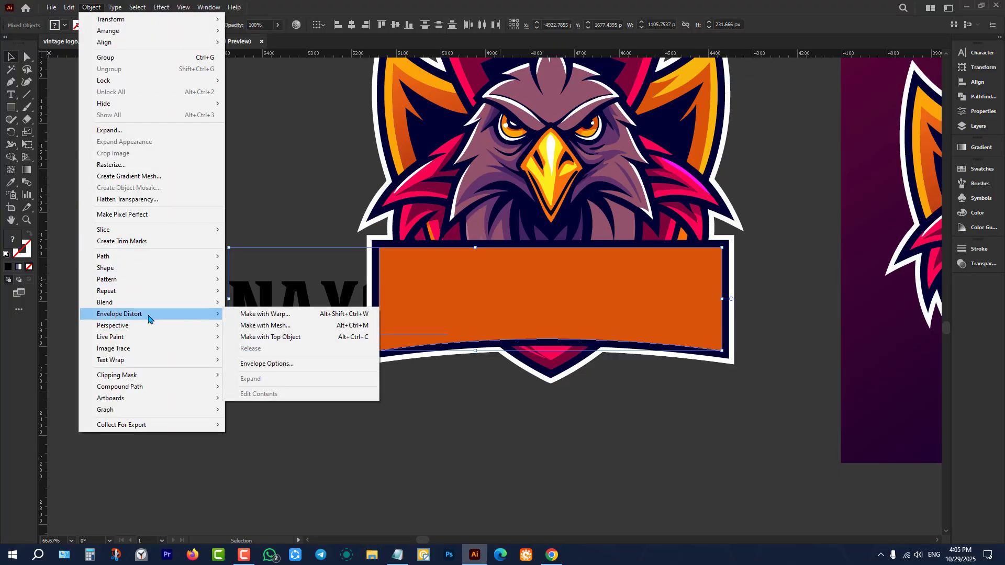
pyautogui.click(282, 338)
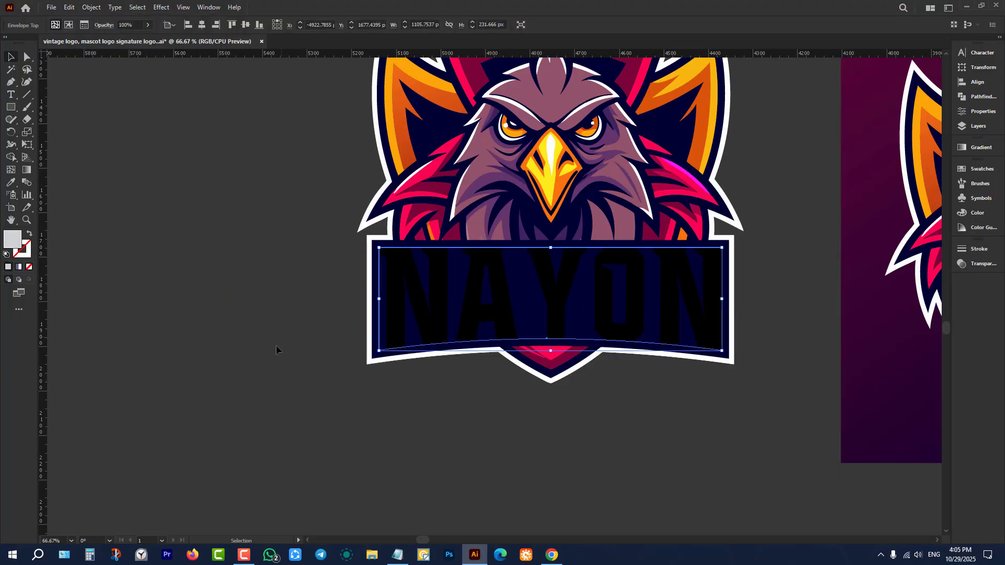
# Expand the warped NAYON envelope with Object and Fill enabled.
pyautogui.click(427, 412)
pyautogui.click(442, 292)
pyautogui.click(97, 7)
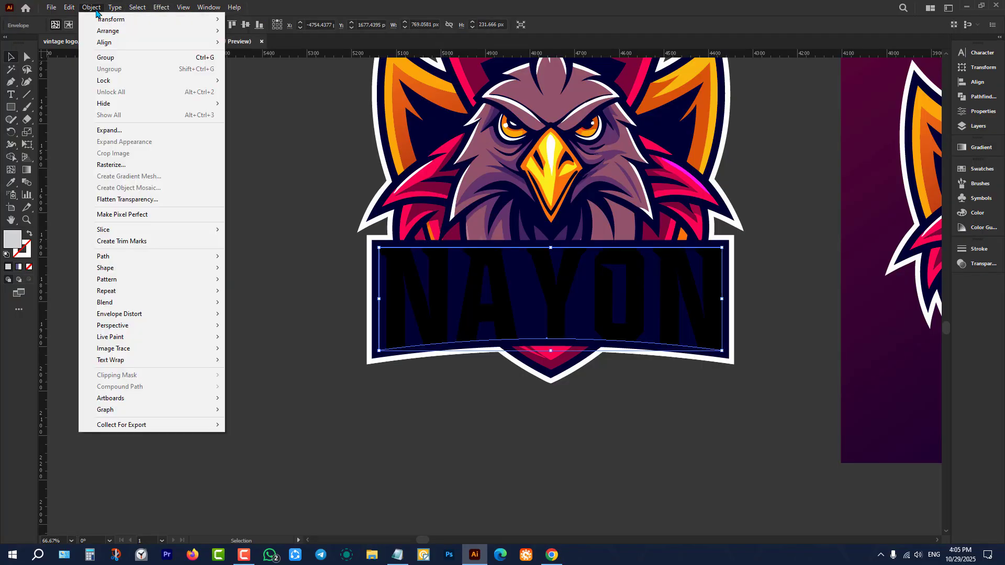
pyautogui.click(141, 130)
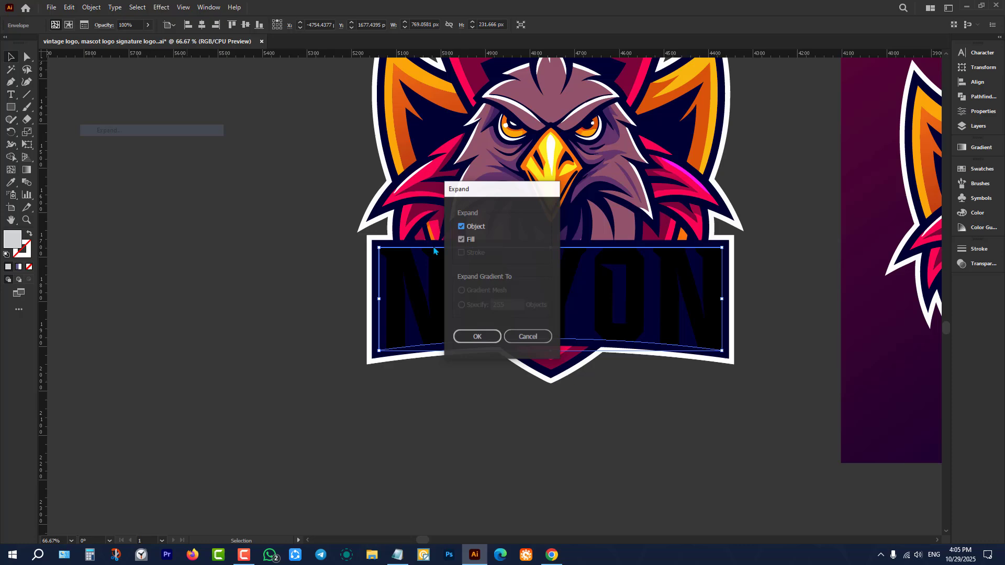
pyautogui.click(491, 337)
pyautogui.click(263, 224)
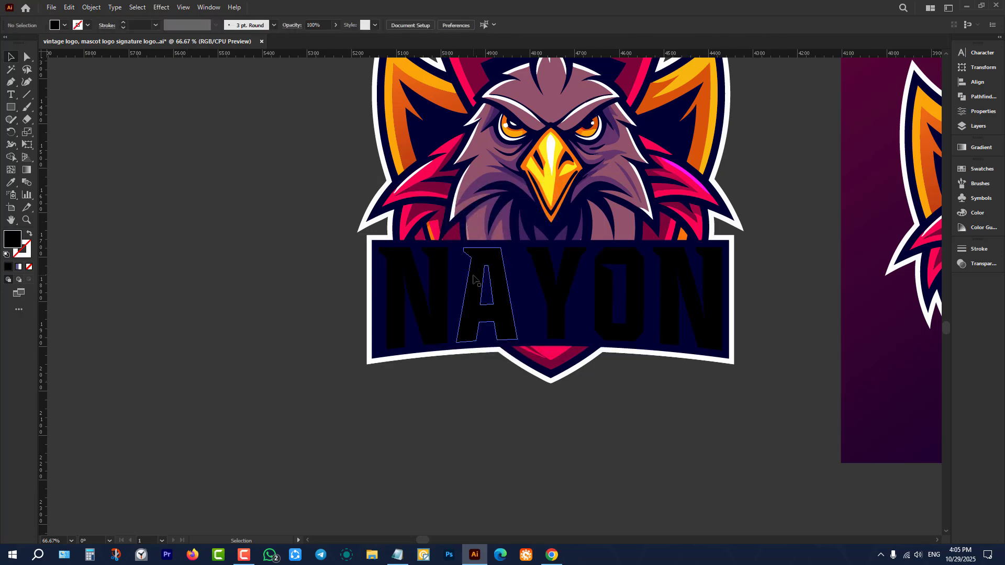
# Fill the expanded NAYON letters with white.
pyautogui.click(473, 278)
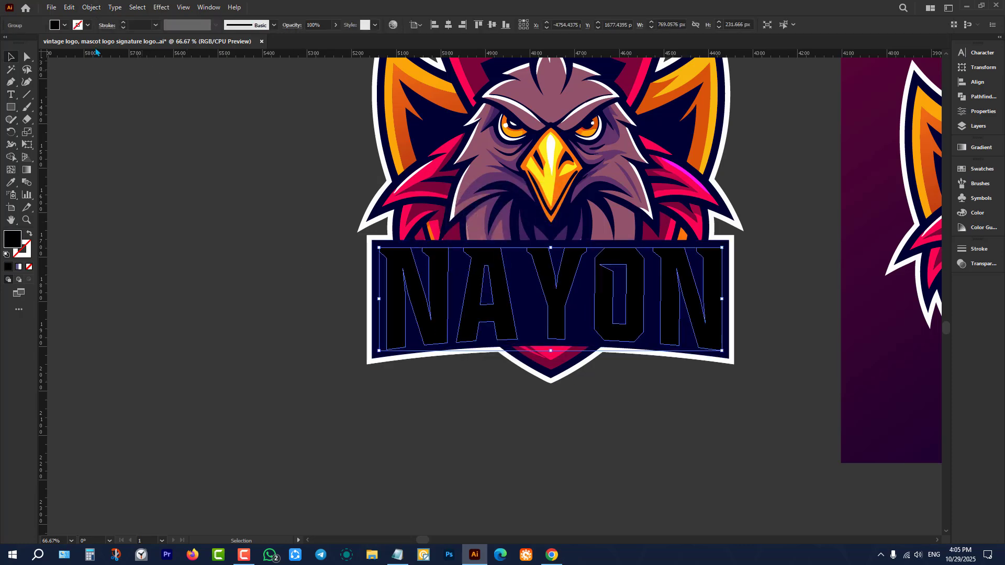
pyautogui.click(64, 25)
pyautogui.click(24, 45)
pyautogui.click(160, 219)
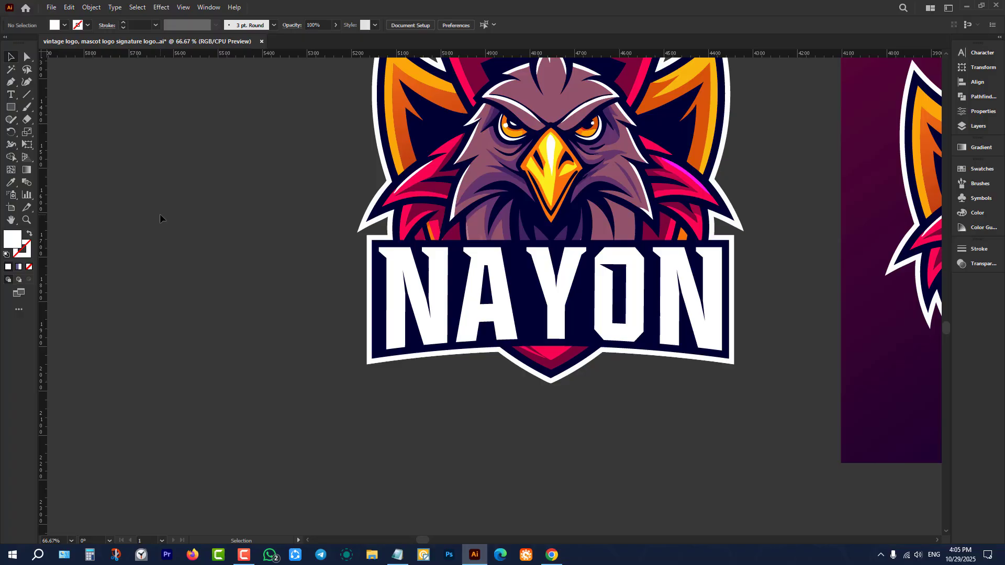
# Examine the gradient fill and white border of the BULLDOG lettering in the finished eagle logo.
pyautogui.scroll(-2, 303, 357)
pyautogui.scroll(-3, 314, 314)
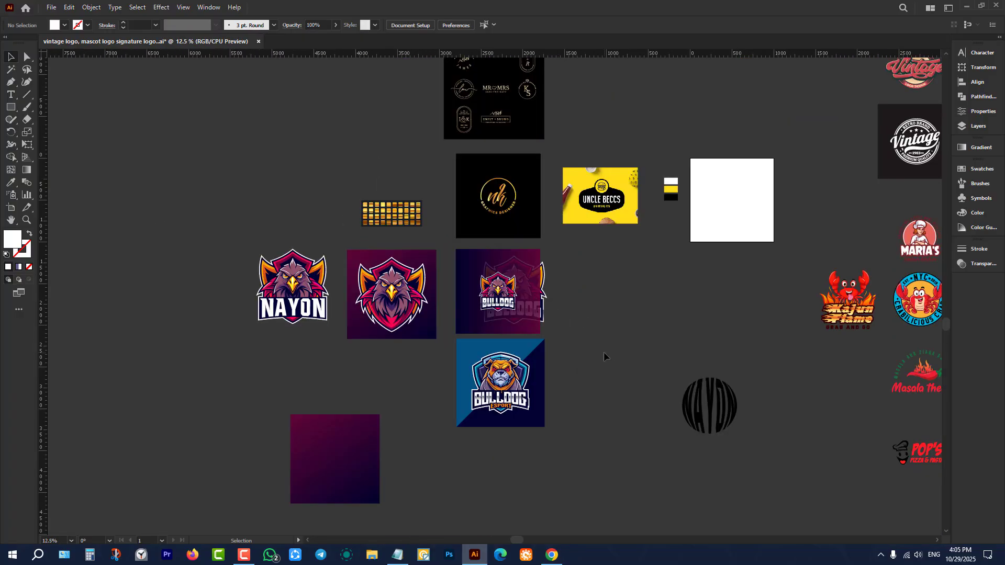
pyautogui.scroll(8, 515, 322)
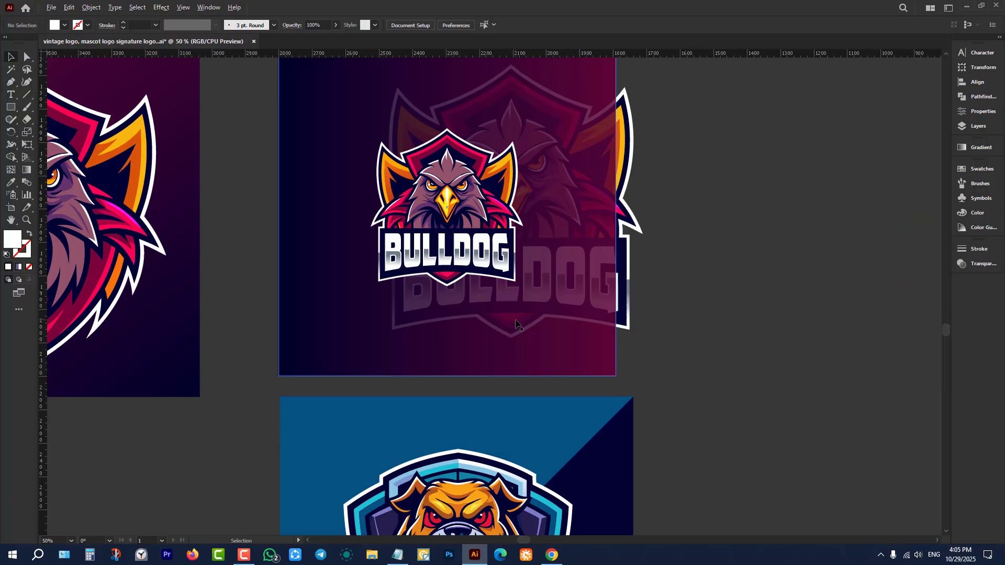
pyautogui.scroll(3, 465, 254)
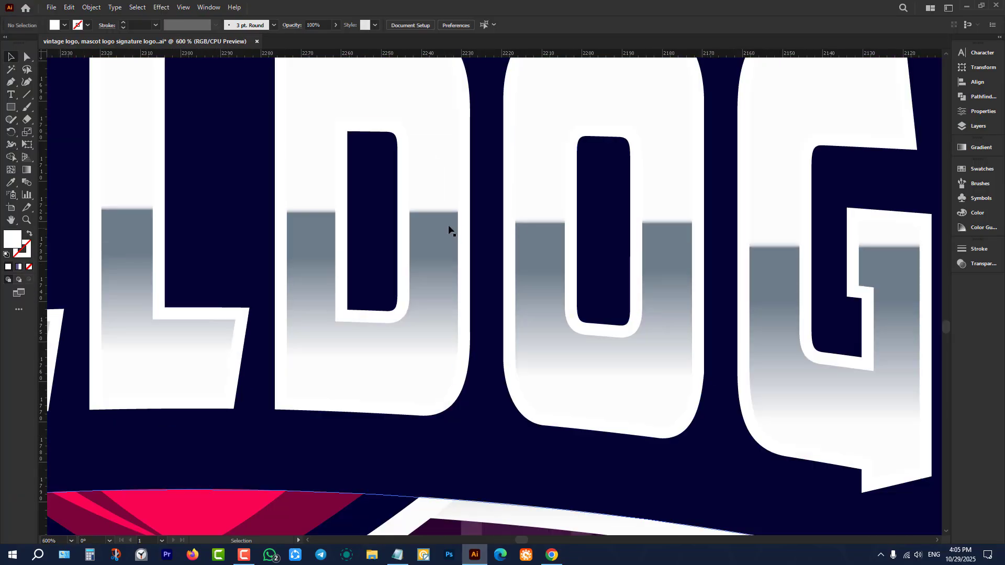
pyautogui.scroll(1, 442, 296)
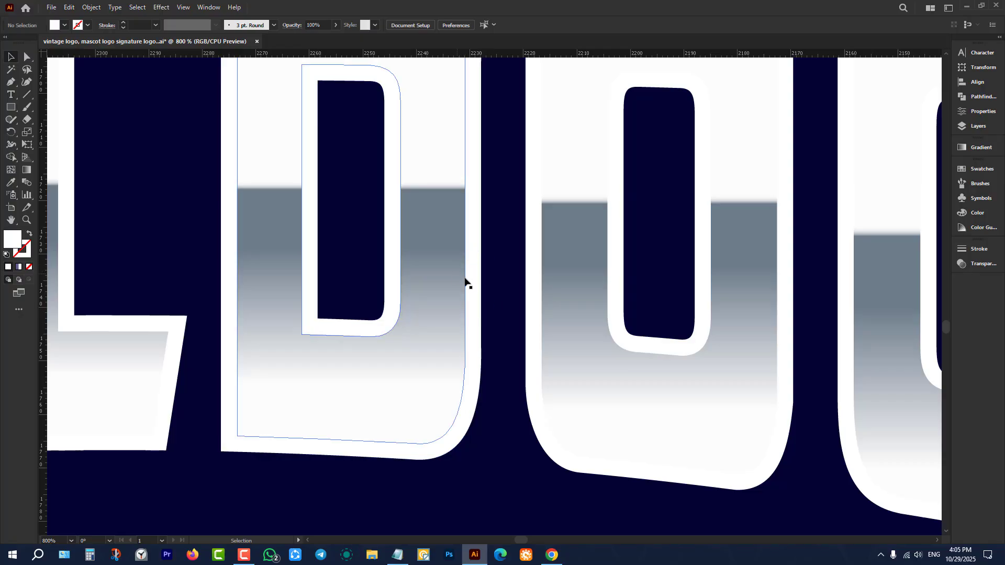
pyautogui.scroll(-2, 486, 227)
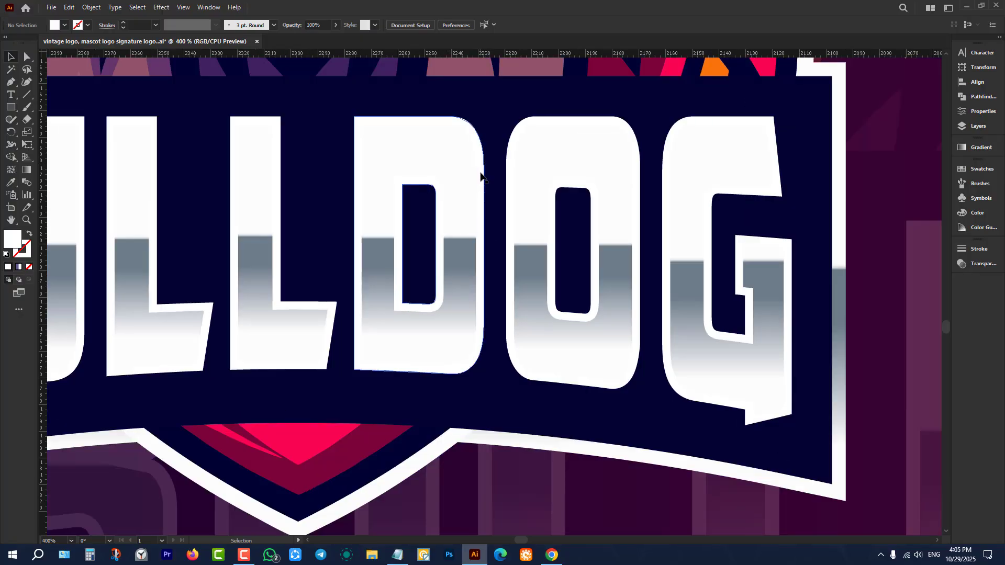
pyautogui.scroll(-6, 486, 221)
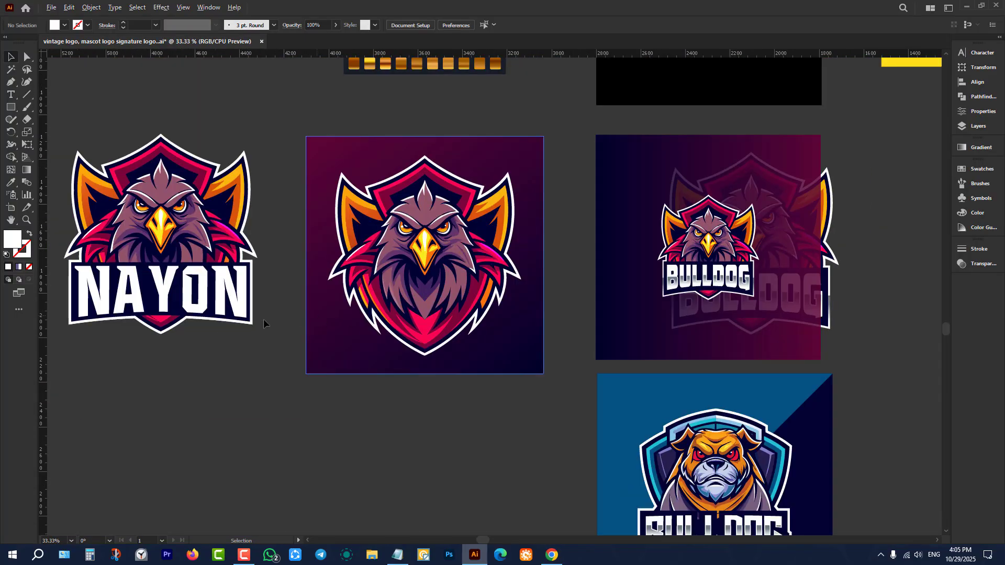
pyautogui.scroll(4, 114, 309)
pyautogui.scroll(-1, 288, 220)
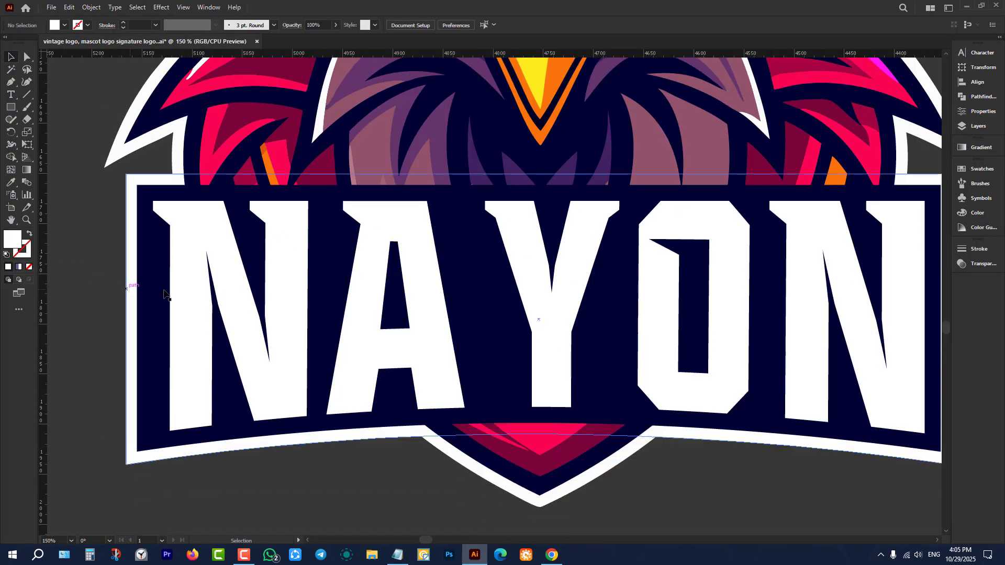
pyautogui.click(289, 220)
pyautogui.click(90, 7)
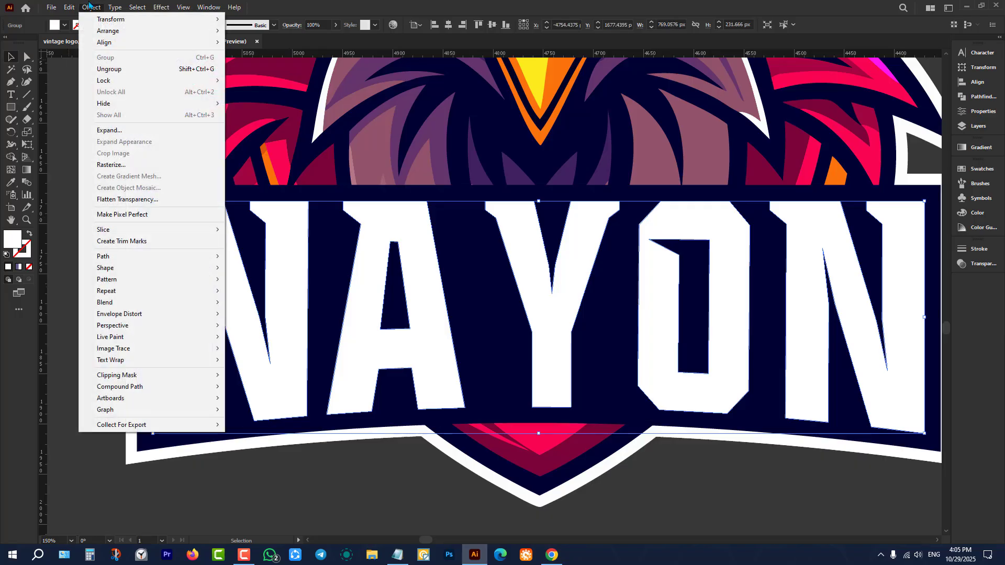
pyautogui.click(58, 114)
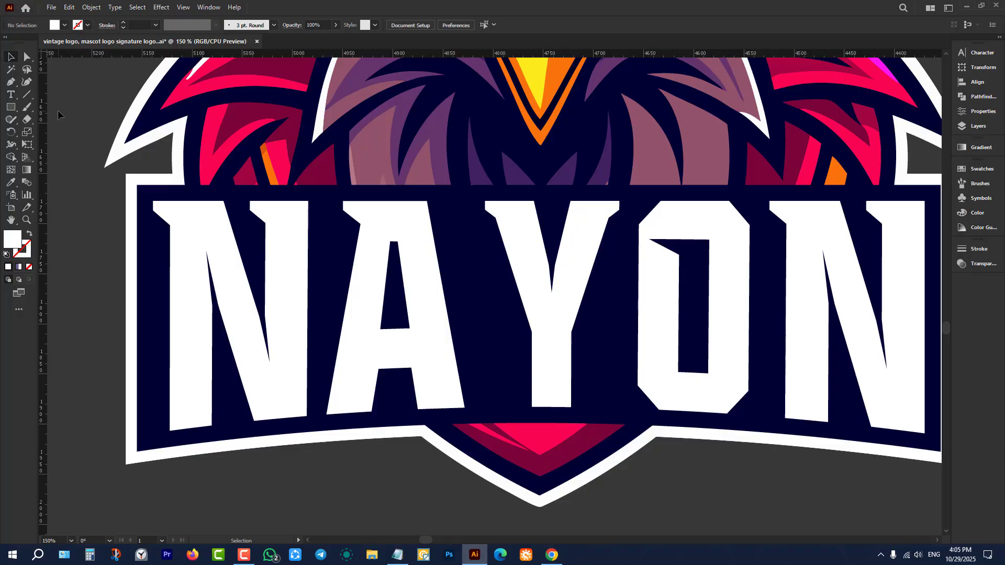
# Create an inset copy of the white NAYON letters using Offset Path at -5 px with Miter joins.
pyautogui.scroll(-1, 144, 223)
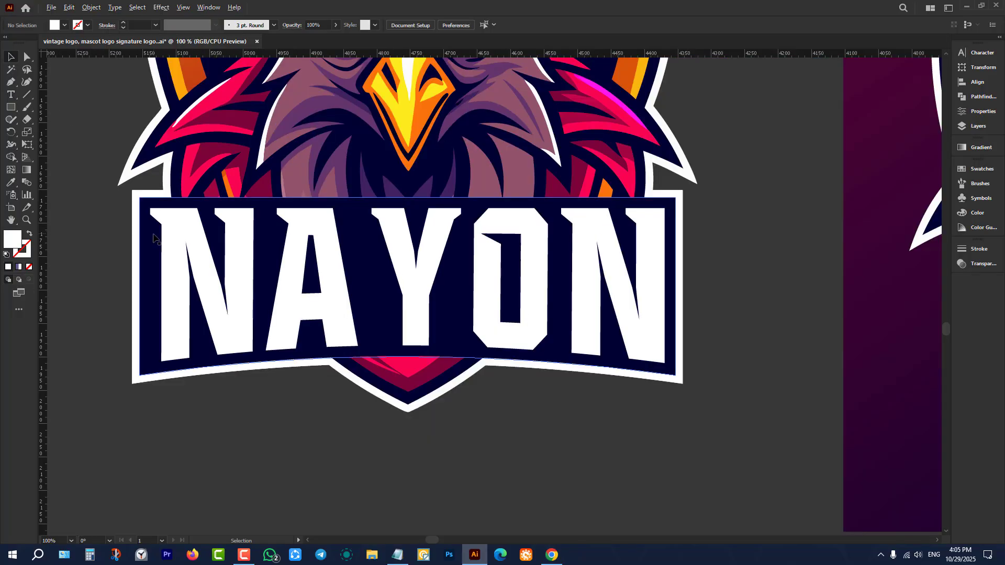
pyautogui.click(180, 225)
pyautogui.click(91, 7)
pyautogui.moveTo(129, 257)
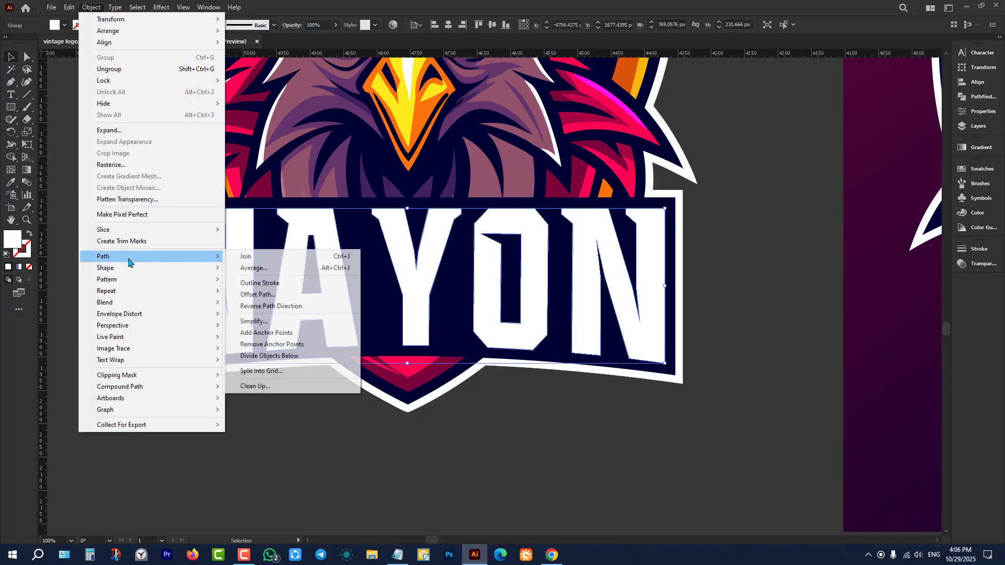
pyautogui.click(278, 296)
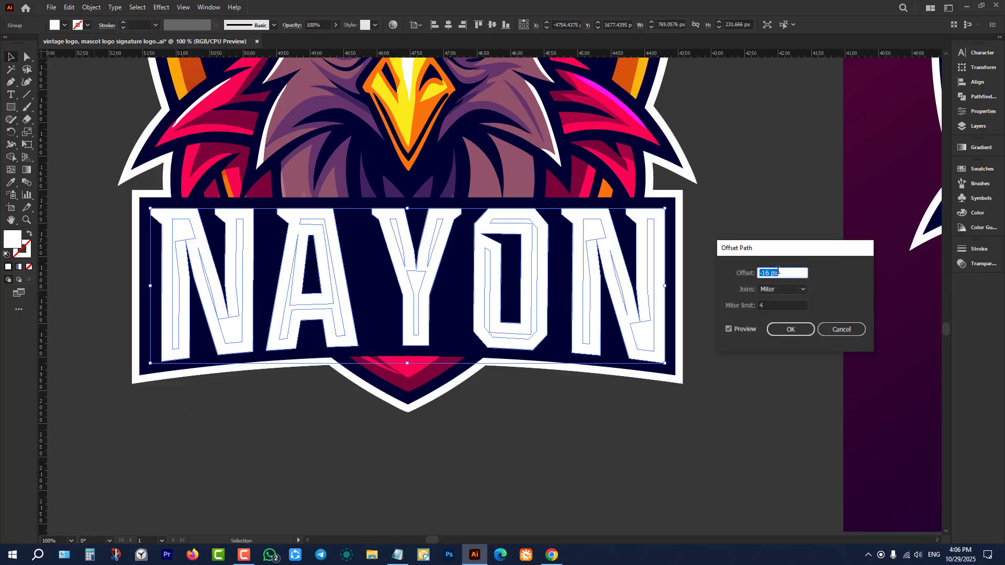
pyautogui.press('Up')
pyautogui.press('Up')
pyautogui.press('Up')
pyautogui.press('Up')
pyautogui.press('Up')
pyautogui.press('Up')
pyautogui.press('Up')
pyautogui.press('Up')
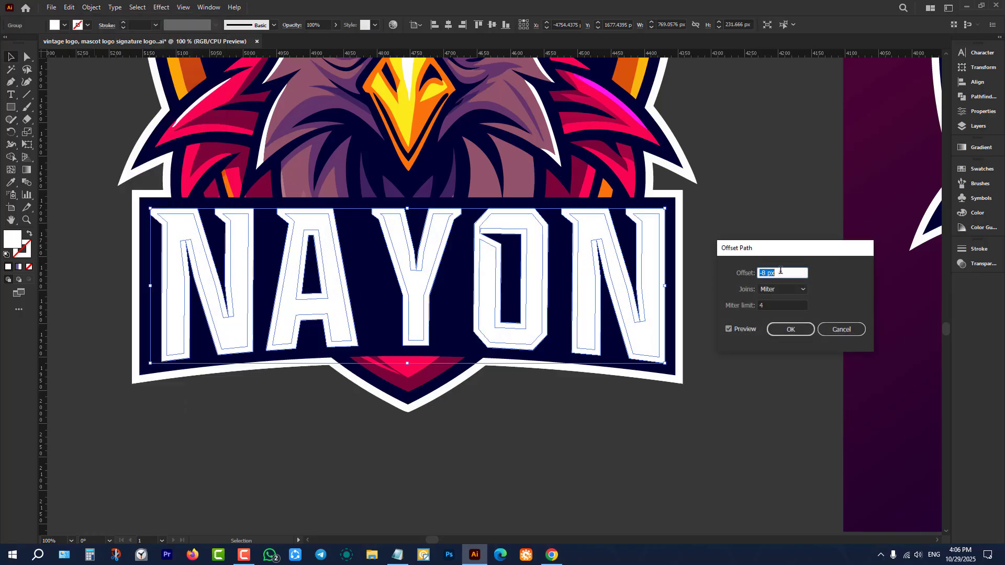
pyautogui.press('Up')
pyautogui.press('Up')
pyautogui.press('Up')
pyautogui.press('Up')
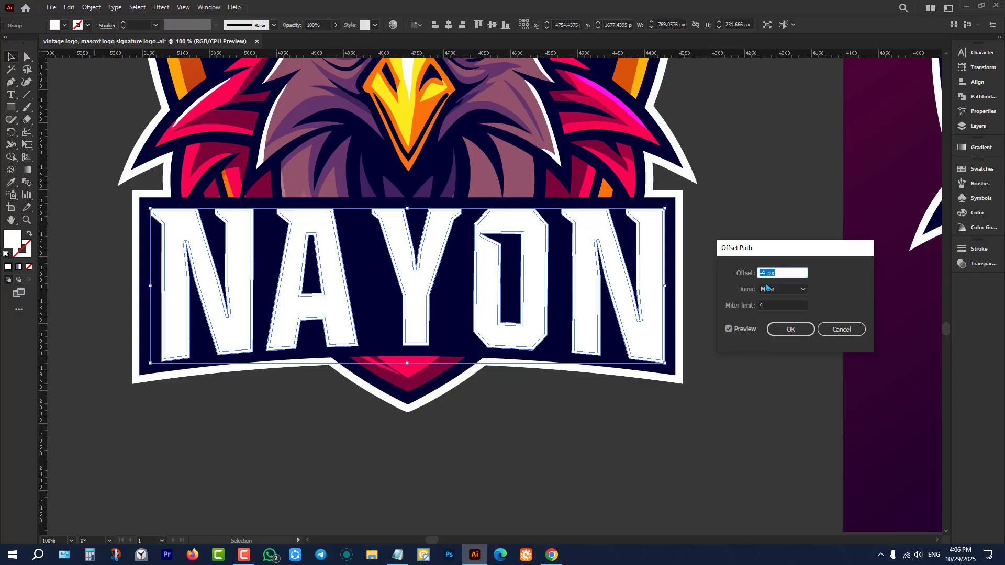
pyautogui.press('Down')
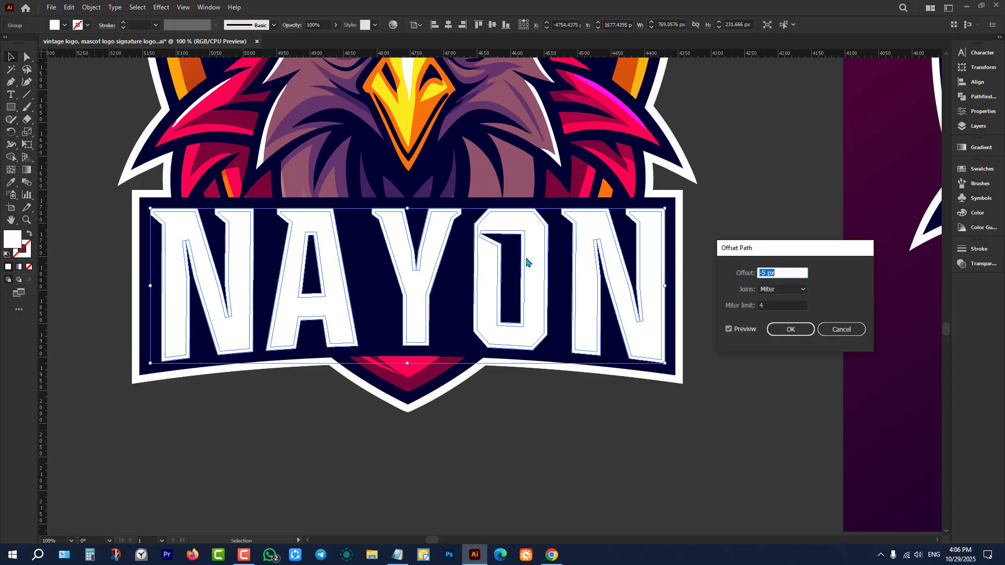
pyautogui.click(791, 329)
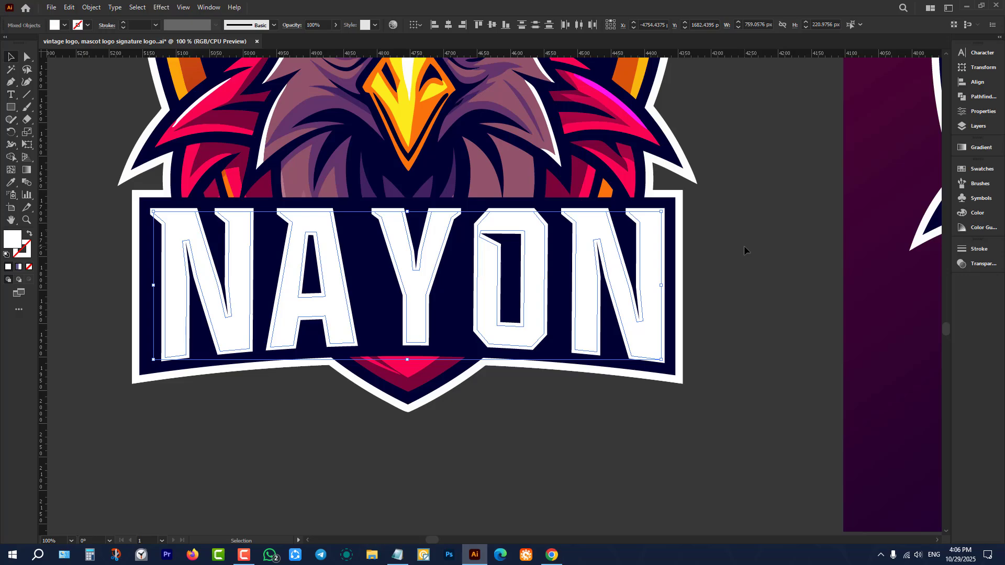
# Group the inset NAYON letters and fill them with the dark purple gradient sampled from the background square beside the logo.
pyautogui.hotkey('ctrl', 'g')
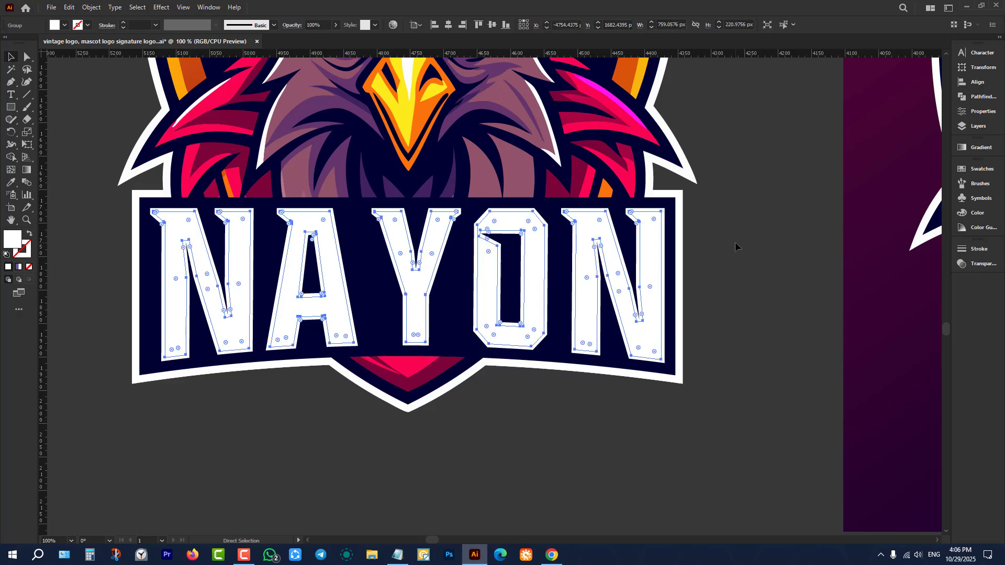
pyautogui.press('i')
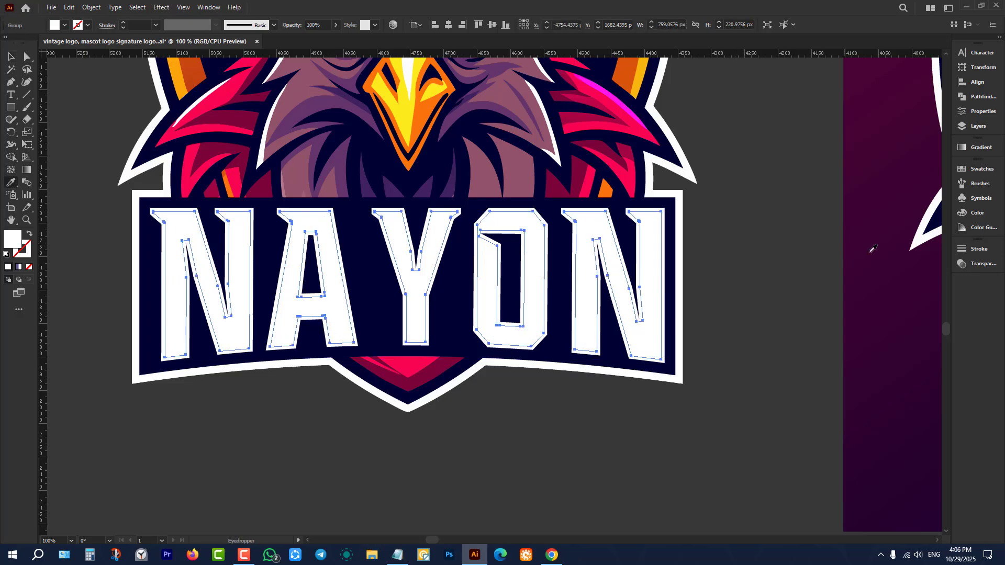
pyautogui.click(871, 246)
pyautogui.click(11, 57)
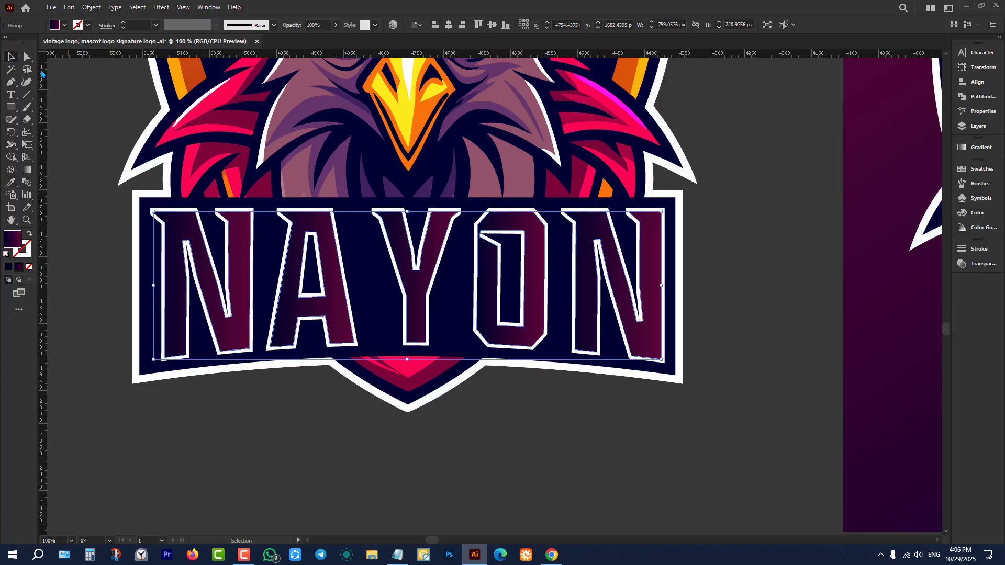
pyautogui.hotkey('ctrl', 'z')
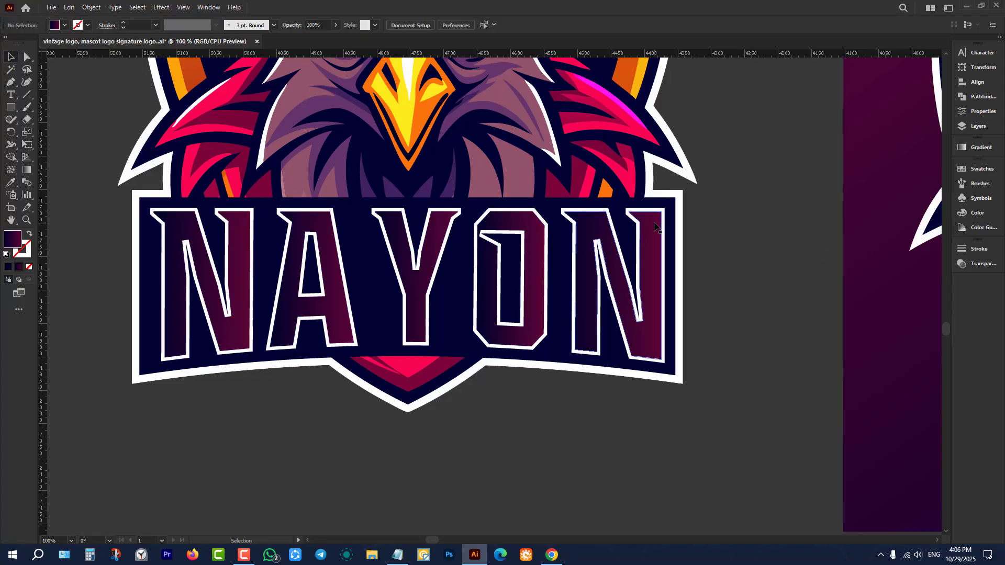
# Try to move the gradient inset letters off the banner, and undo the move.
pyautogui.scroll(-2, 656, 227)
pyautogui.moveTo(641, 276); pyautogui.dragTo(587, 399)
pyautogui.scroll(2, 597, 380)
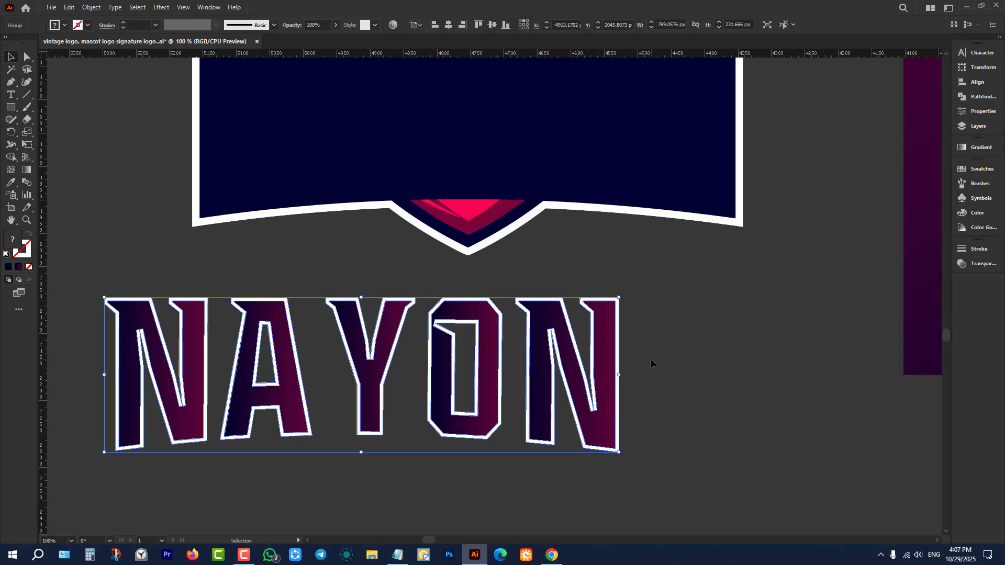
pyautogui.scroll(-1, 651, 359)
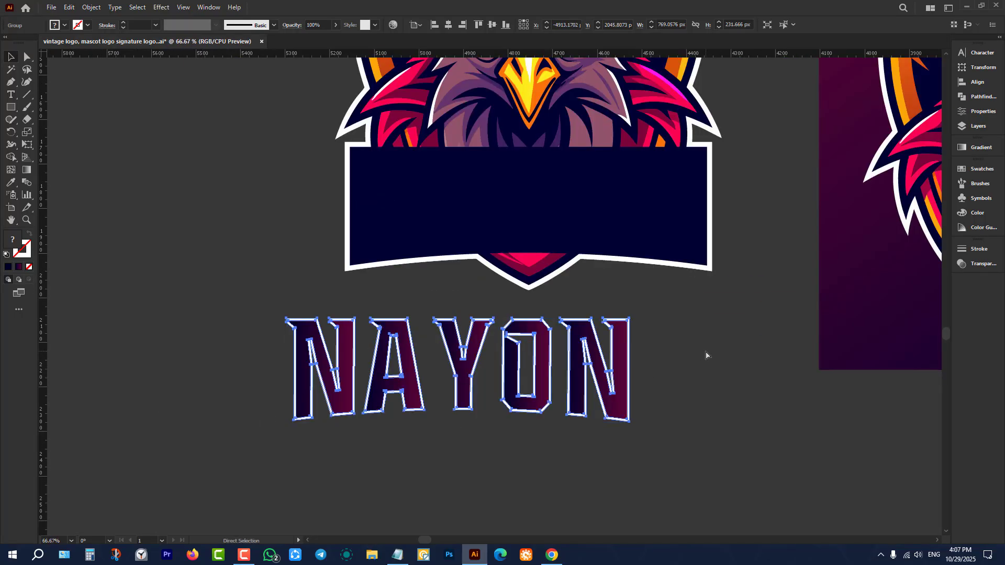
pyautogui.hotkey('ctrl', 'z')
pyautogui.scroll(2, 699, 322)
pyautogui.scroll(-1, 803, 234)
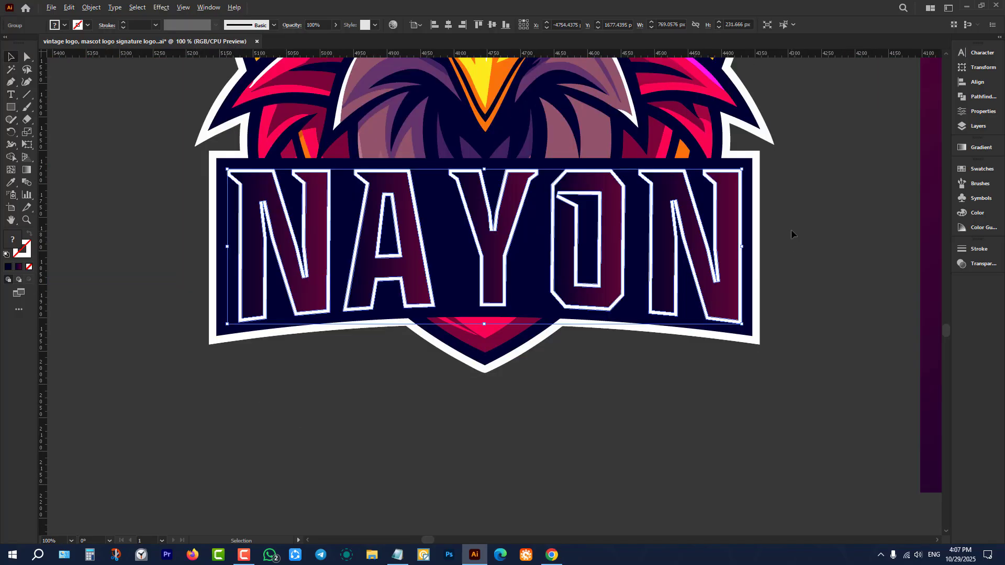
# Ungroup the NAYON lettering on the banner.
pyautogui.rightClick(791, 230)
pyautogui.click(822, 321)
pyautogui.click(801, 280)
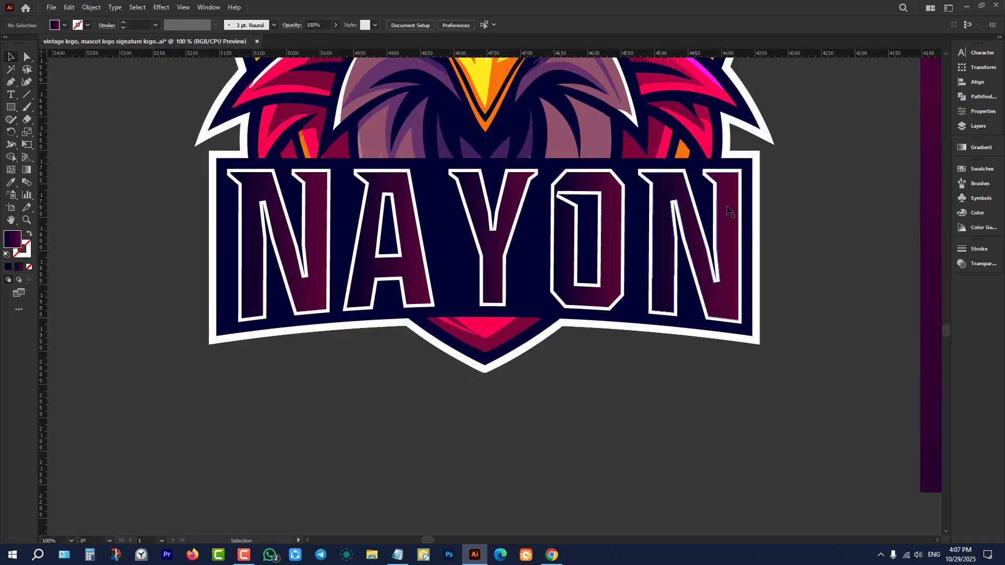
# Try to pull the gradient letters below the banner without the white letters, and undo the move.
pyautogui.click(727, 206)
pyautogui.moveTo(728, 209); pyautogui.dragTo(736, 381)
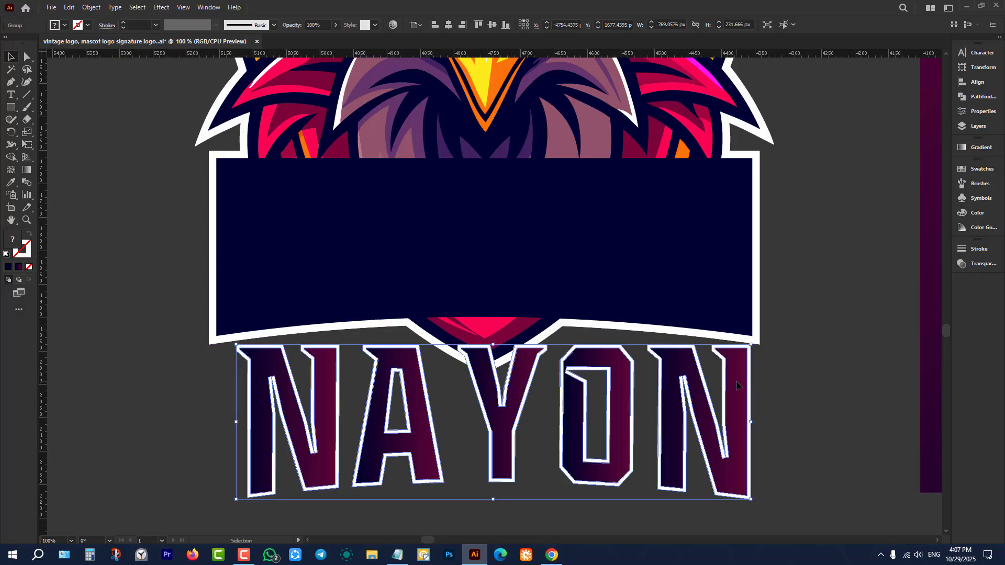
pyautogui.hotkey('ctrl', 'z')
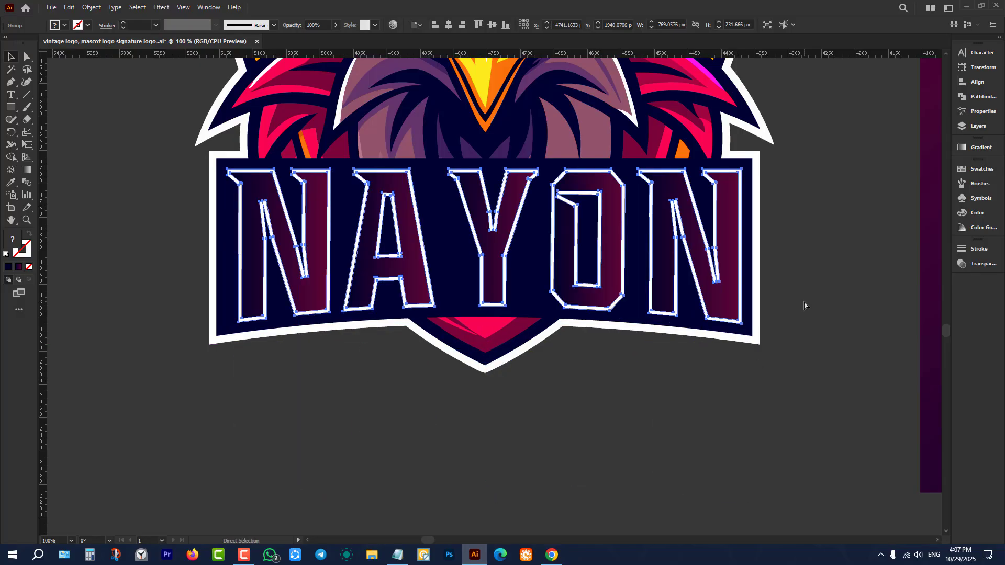
# Ungroup the NAYON lettering once more to separate the gradient letters from the white ones.
pyautogui.rightClick(794, 218)
pyautogui.click(825, 306)
pyautogui.click(840, 304)
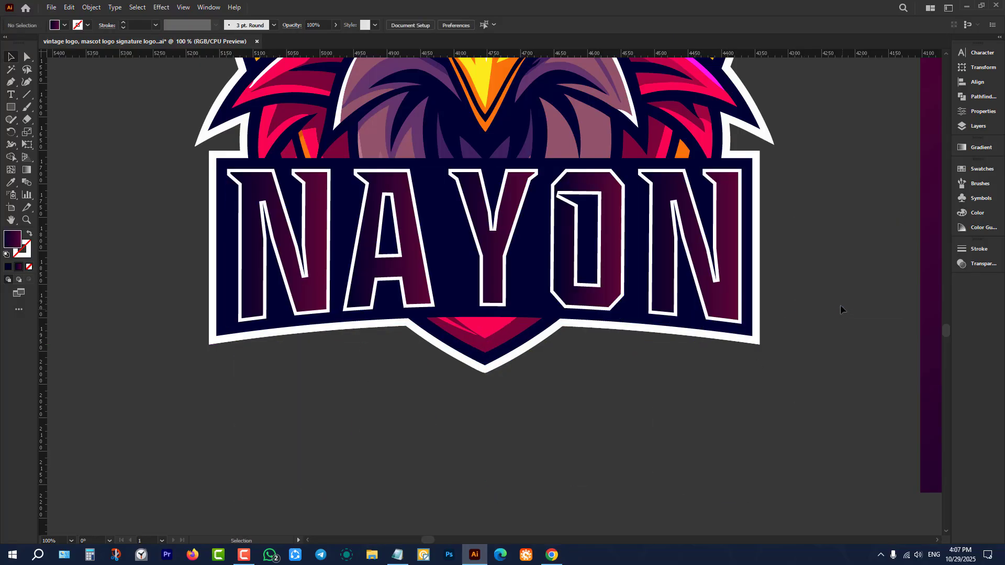
# Move the gradient letters below the banner and place them back centered over the white letters.
pyautogui.moveTo(725, 194); pyautogui.dragTo(736, 385)
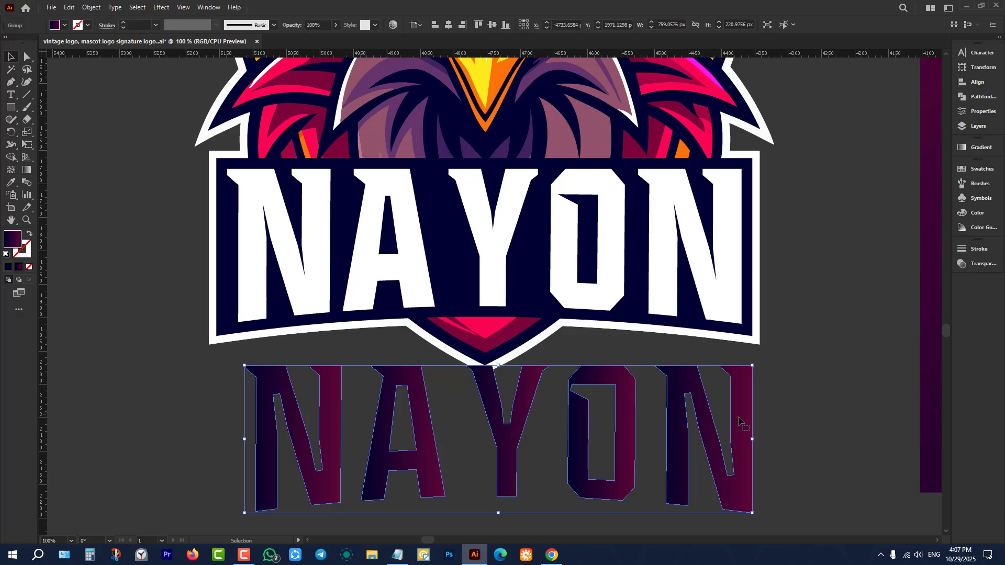
pyautogui.click(774, 381)
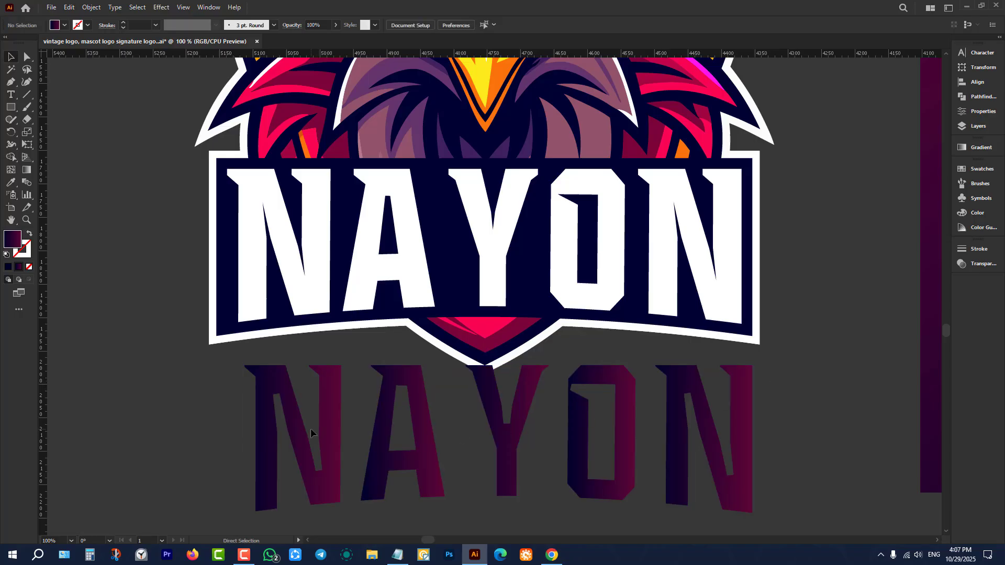
pyautogui.moveTo(310, 428); pyautogui.dragTo(302, 194)
pyautogui.click(533, 241)
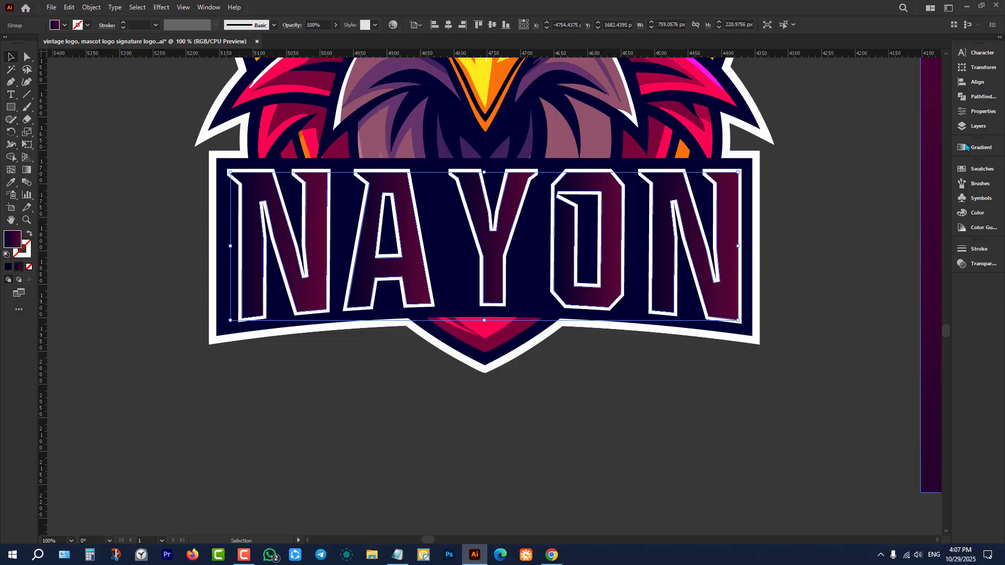
# Try a 90° gradient angle on the inset NAYON letters and set it back to 0°.
pyautogui.click(993, 154)
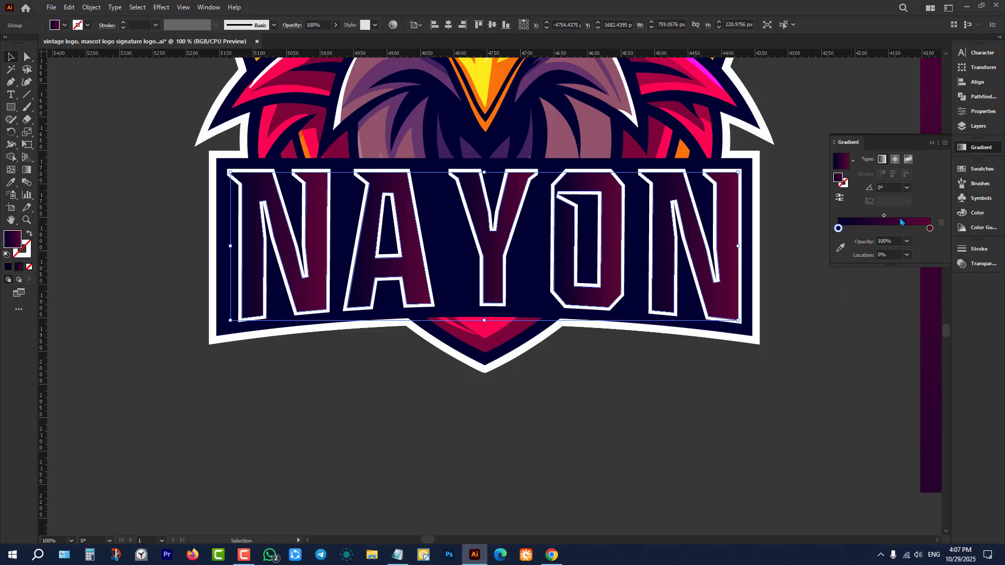
pyautogui.click(907, 188)
pyautogui.click(919, 245)
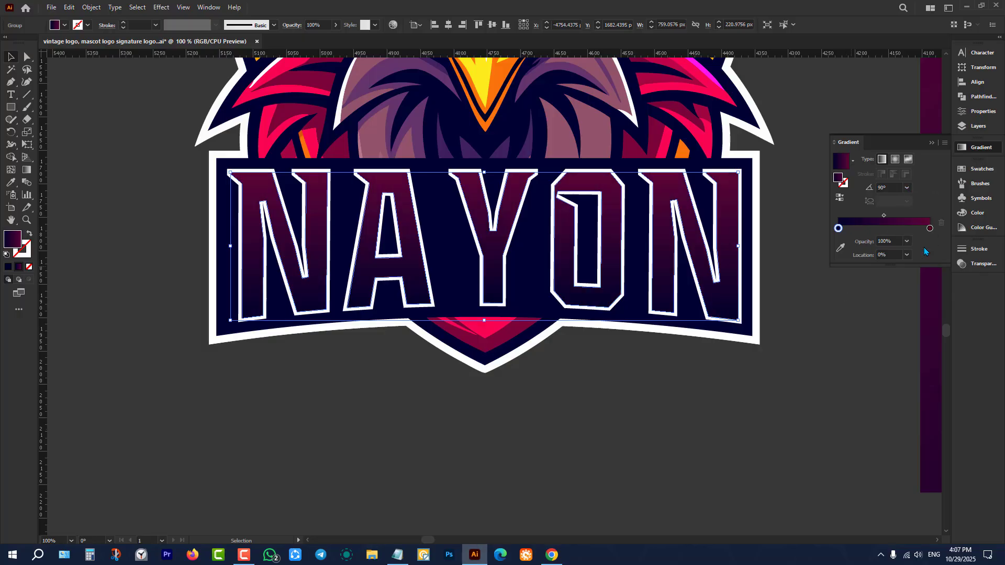
pyautogui.click(906, 188)
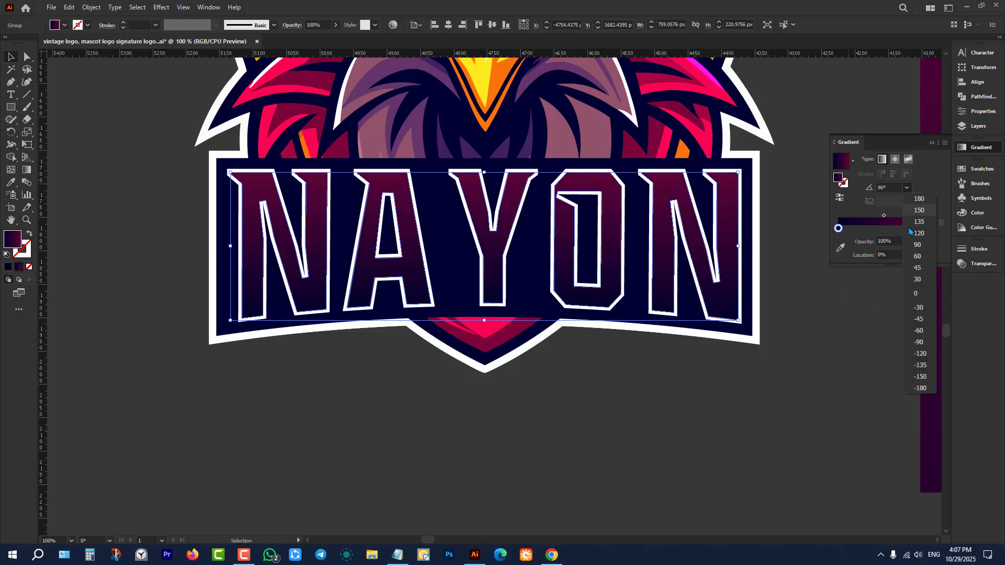
pyautogui.click(917, 293)
pyautogui.click(931, 143)
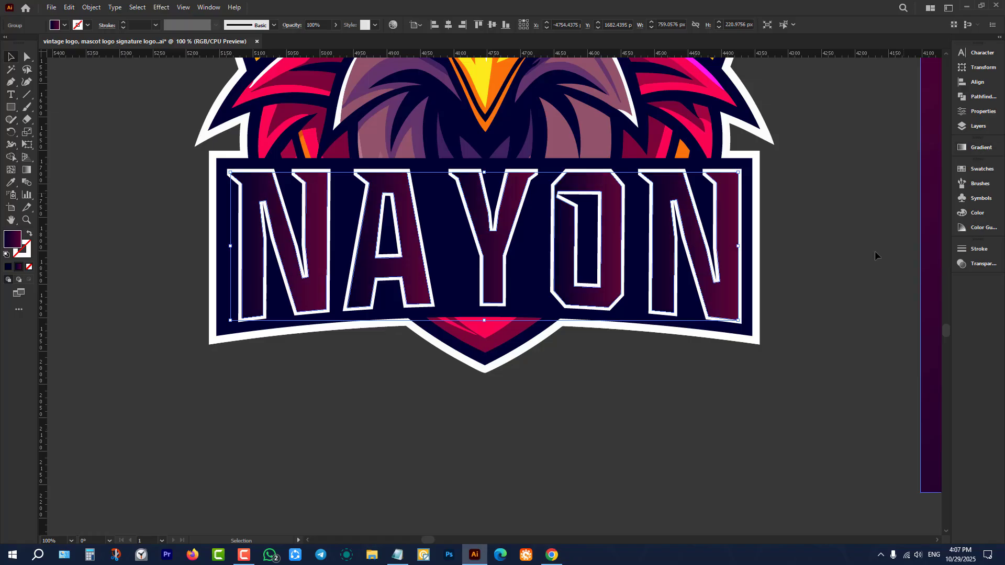
pyautogui.click(769, 296)
pyautogui.scroll(-2, 536, 413)
pyautogui.scroll(2, 500, 365)
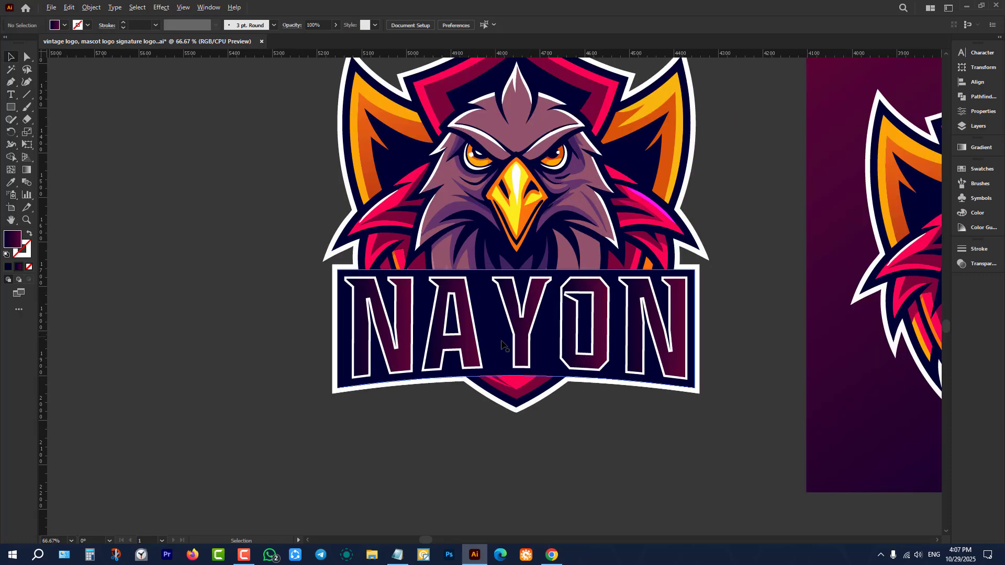
# Lighten the dark navy gradient stop of the NAYON letters to a pale violet-blue with 37.84% saturation and 87.06% brightness.
pyautogui.click(556, 266)
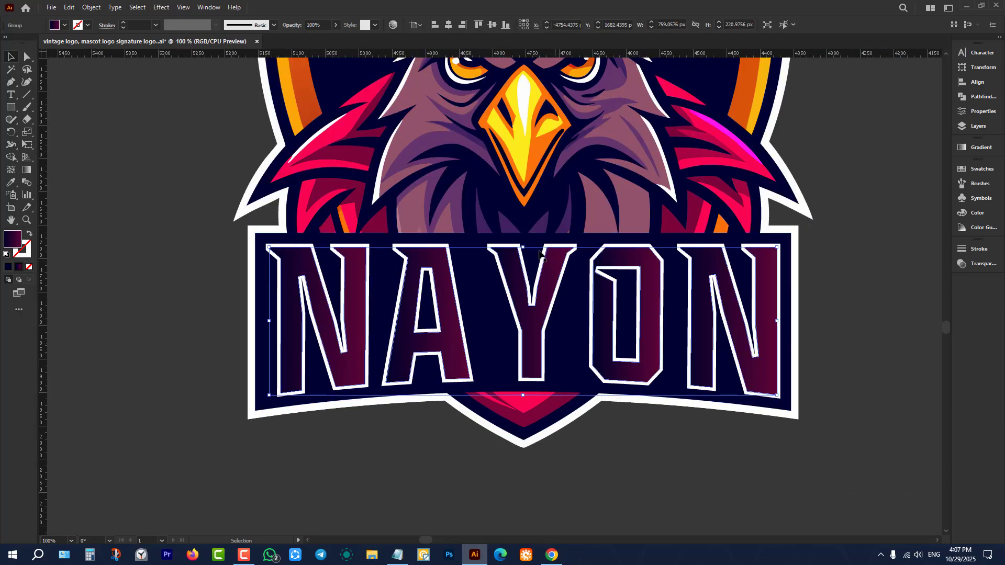
pyautogui.click(65, 25)
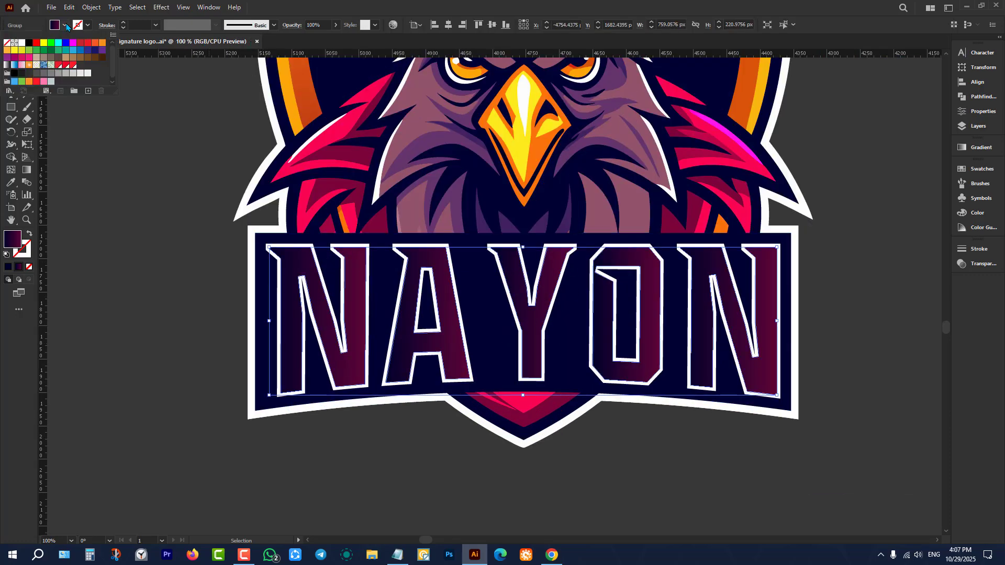
pyautogui.click(974, 149)
pyautogui.click(974, 149)
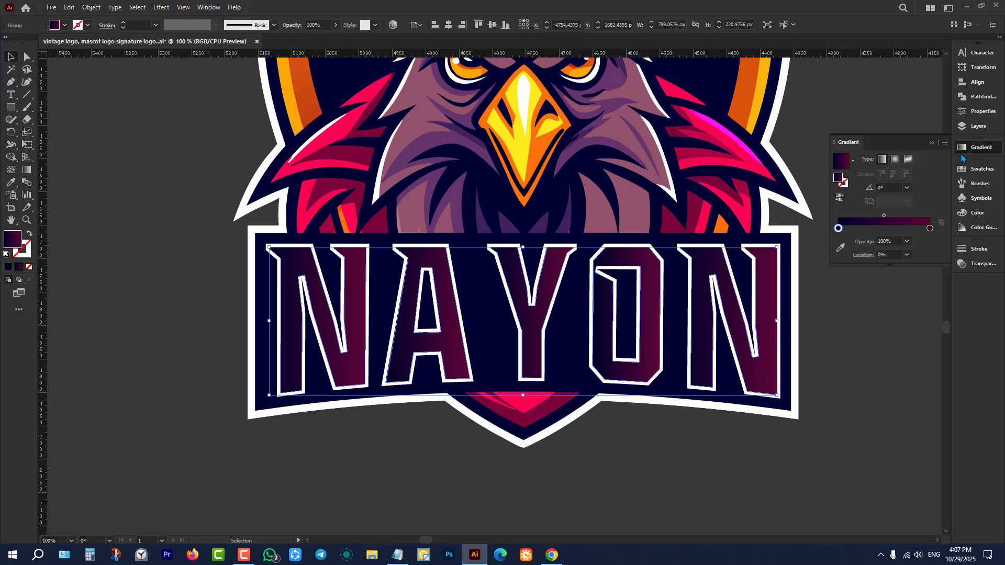
pyautogui.doubleClick(838, 228)
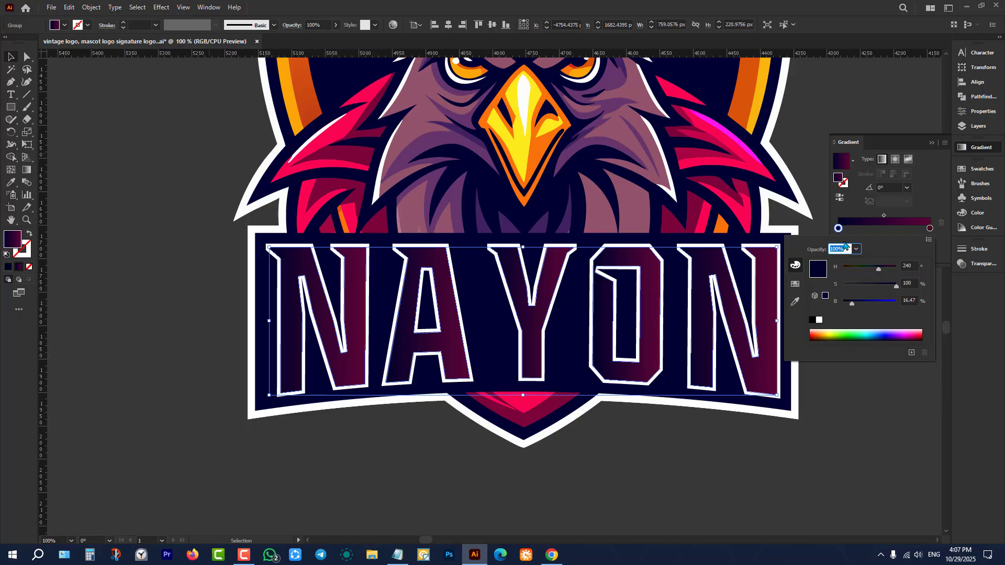
pyautogui.moveTo(852, 303)
pyautogui.mouseDown()
pyautogui.moveTo(892, 312)
pyautogui.moveTo(864, 292)
pyautogui.mouseUp()
pyautogui.click(929, 229)
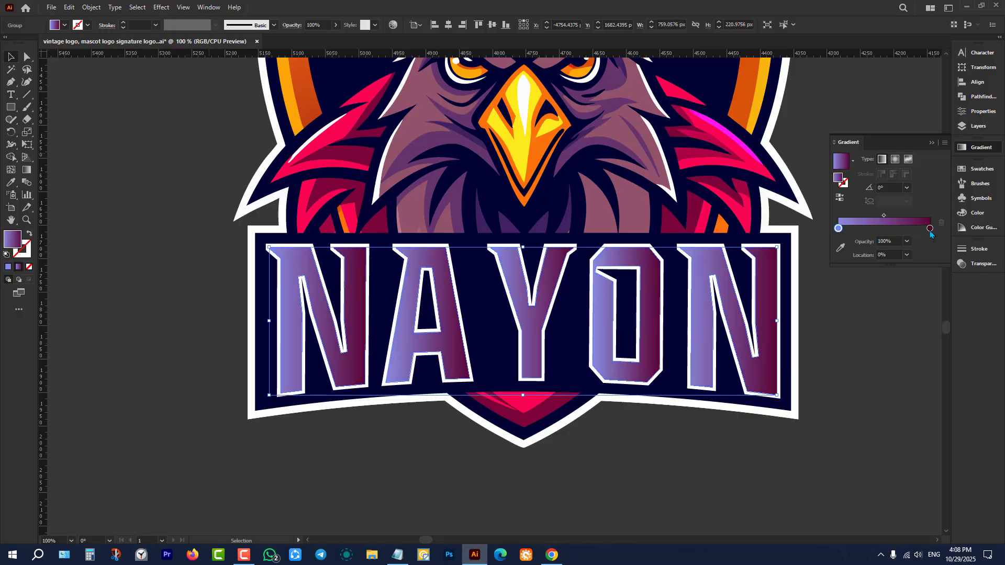
# Desaturate the pale violet-blue gradient stop to a light gray with 0.9% saturation, keeping the maroon stop.
pyautogui.click(930, 229)
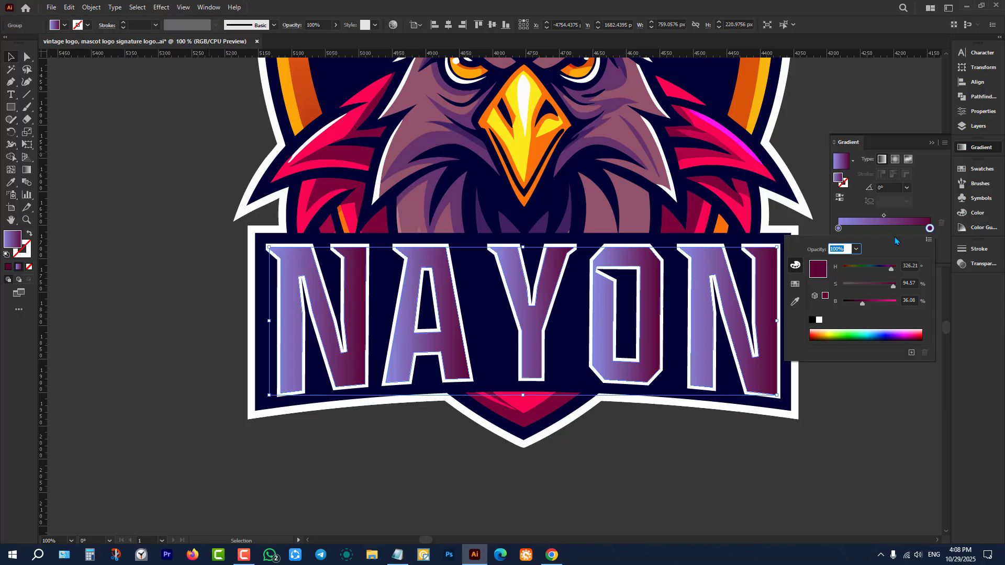
pyautogui.click(839, 233)
pyautogui.click(838, 229)
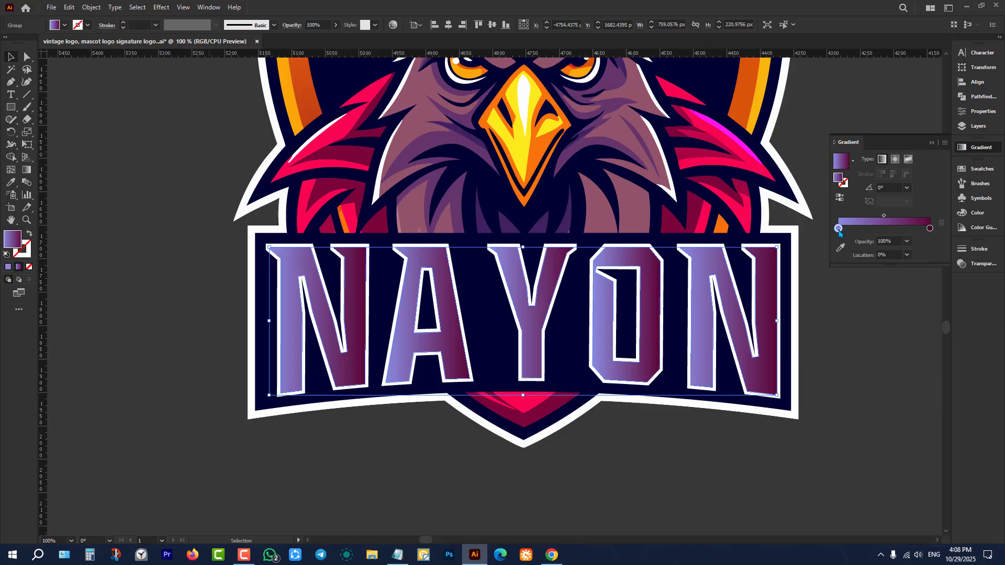
pyautogui.doubleClick(839, 230)
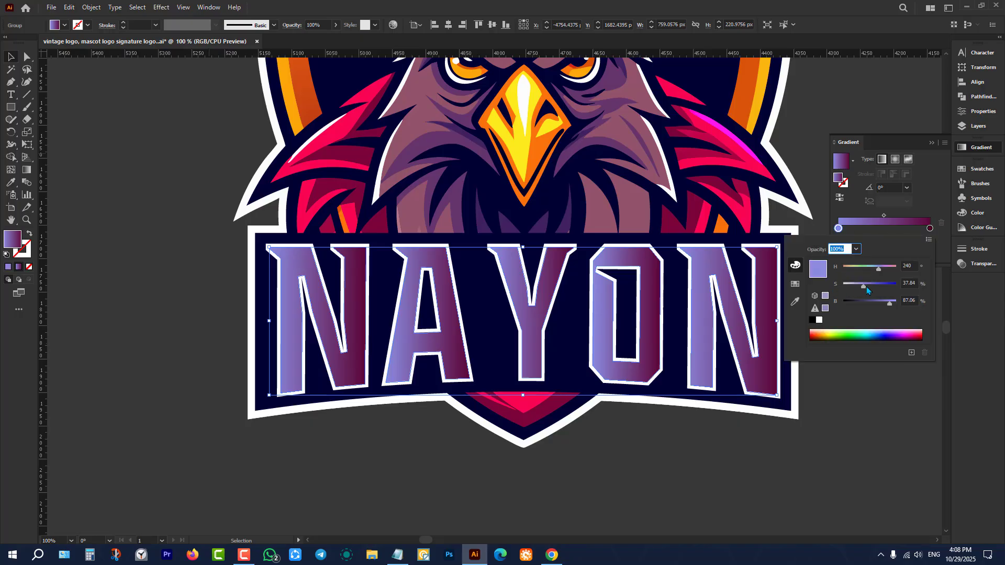
pyautogui.moveTo(866, 284); pyautogui.dragTo(844, 287)
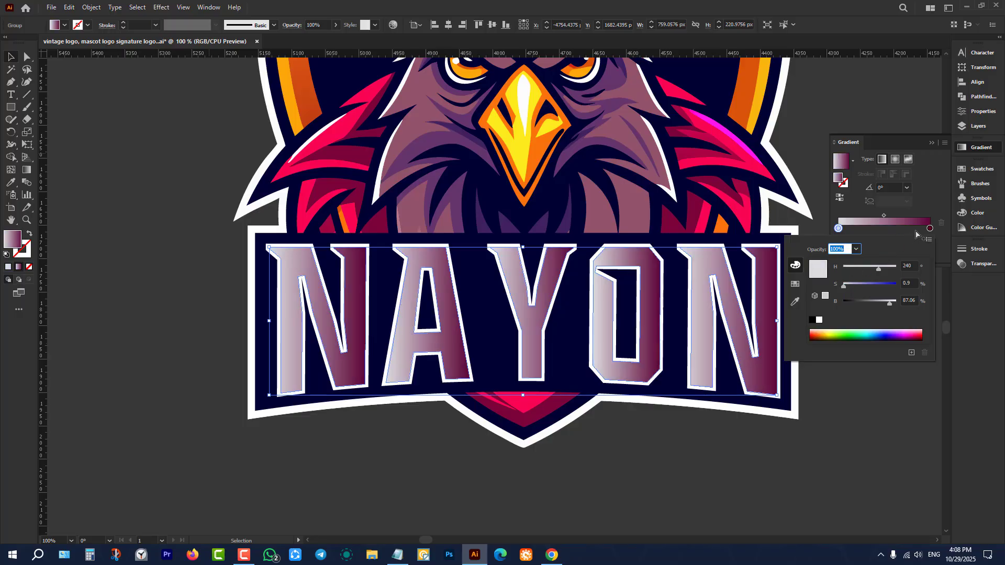
pyautogui.click(162, 223)
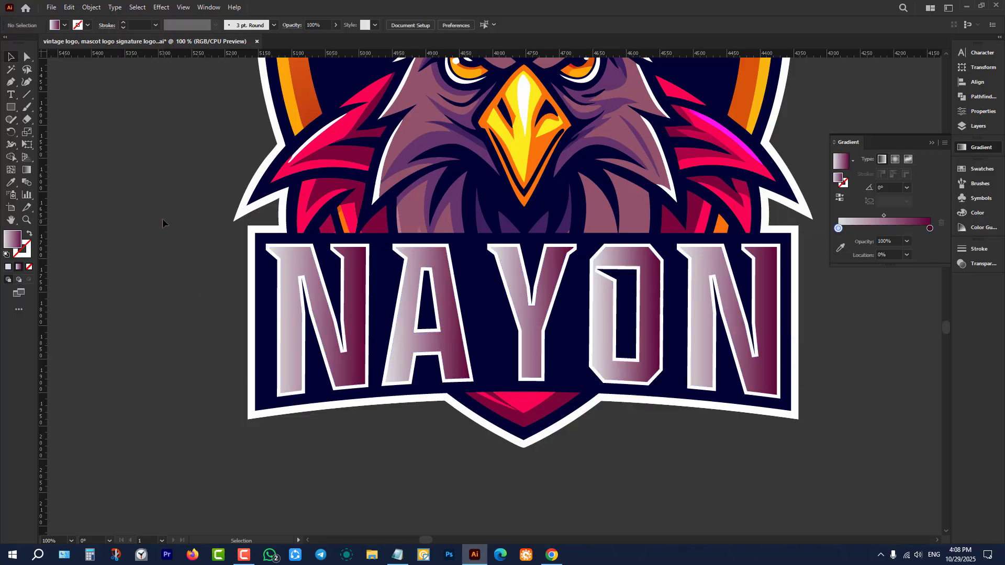
# Make the gradient NAYON letters one compound path so the gradient runs across the whole word.
pyautogui.scroll(1, 162, 218)
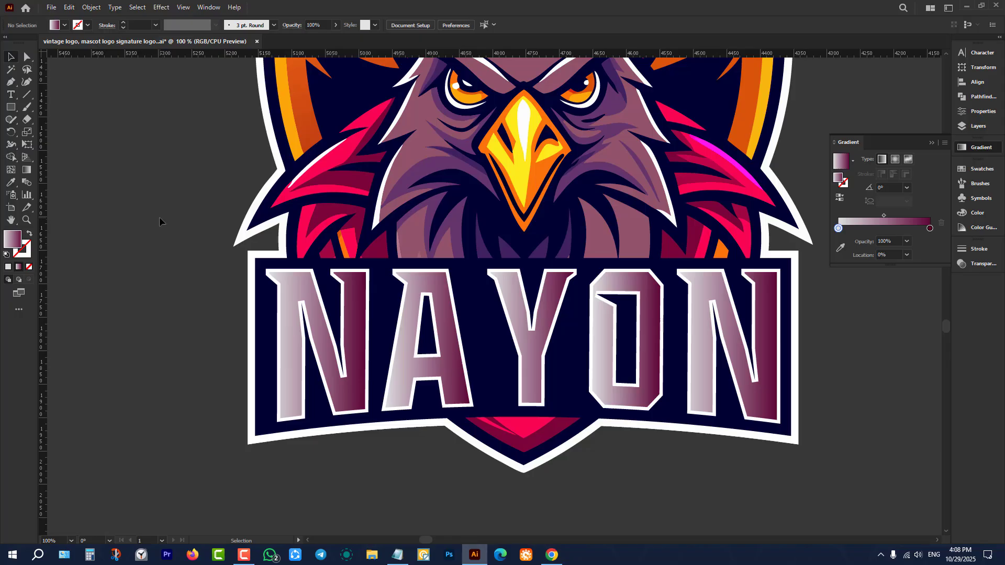
pyautogui.click(307, 291)
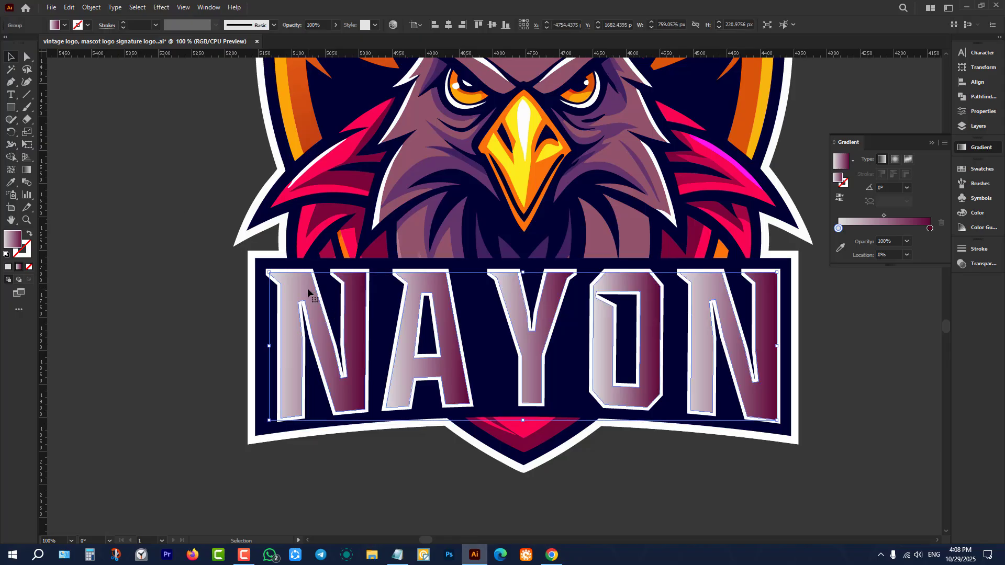
pyautogui.scroll(-2, 298, 279)
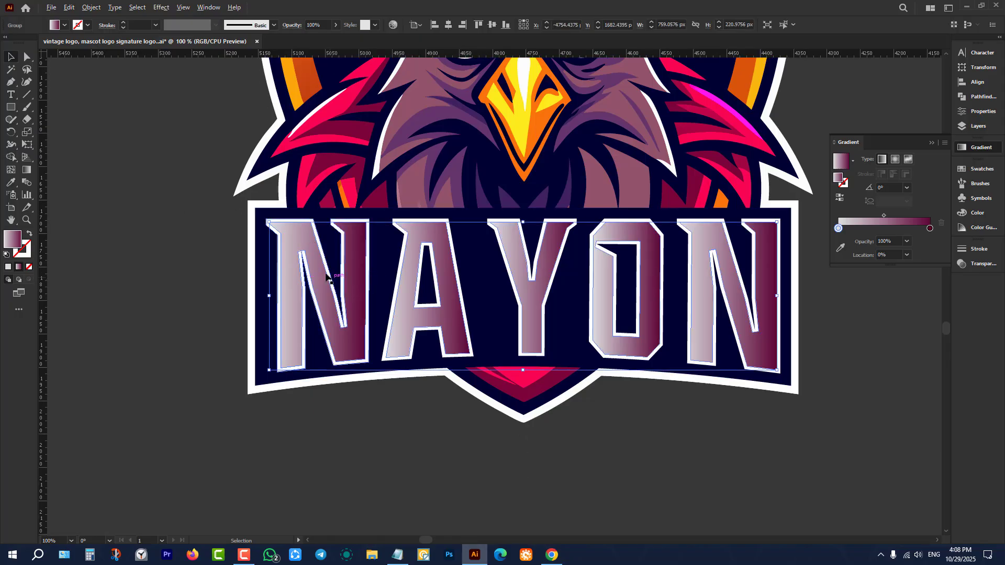
pyautogui.scroll(2, 328, 275)
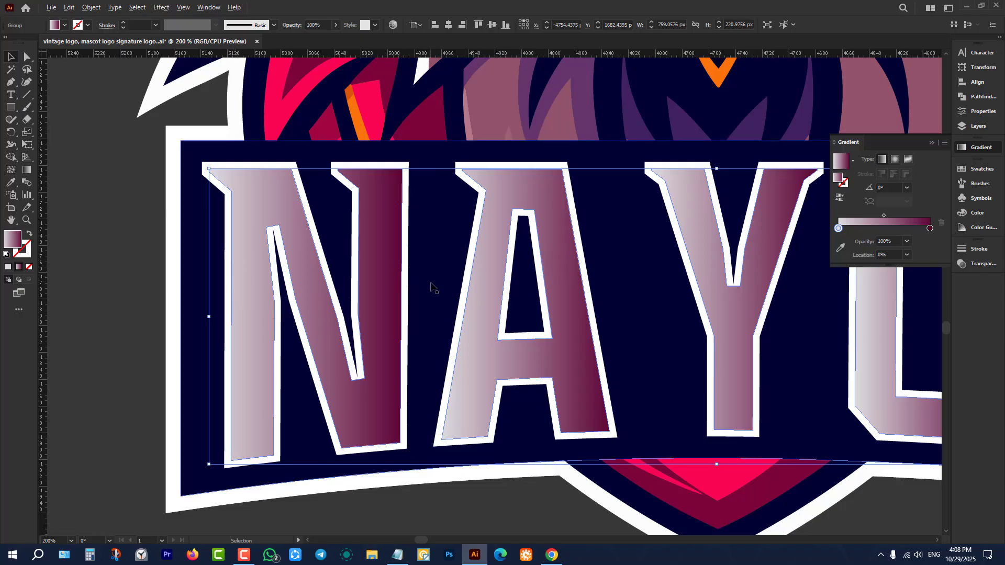
pyautogui.scroll(-4, 447, 303)
pyautogui.scroll(1, 549, 271)
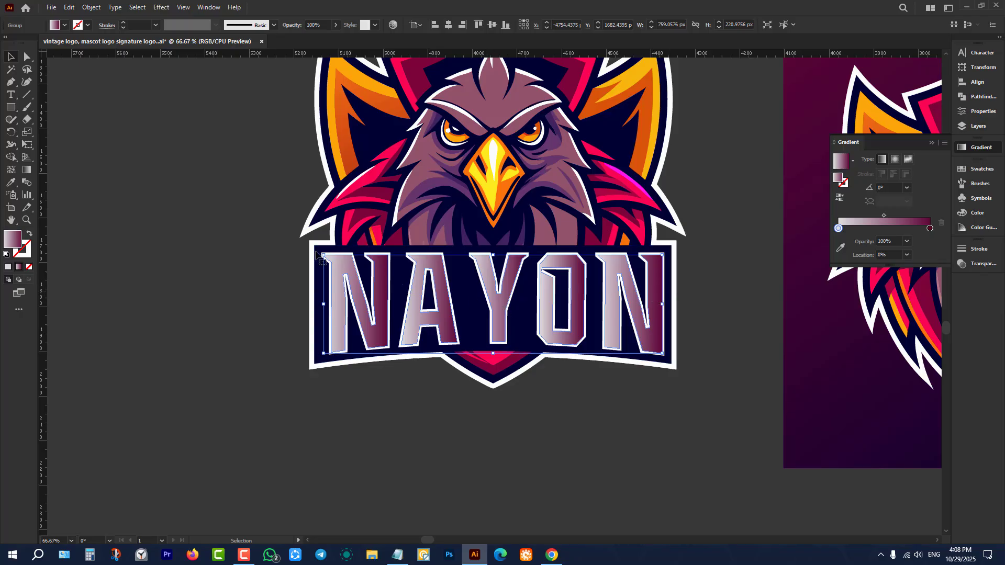
pyautogui.click(91, 7)
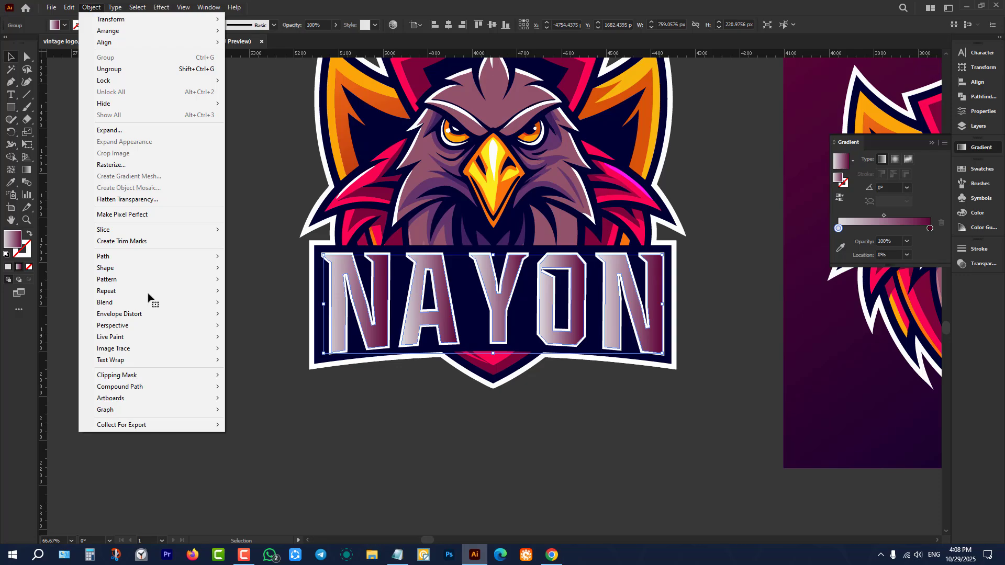
pyautogui.moveTo(209, 386)
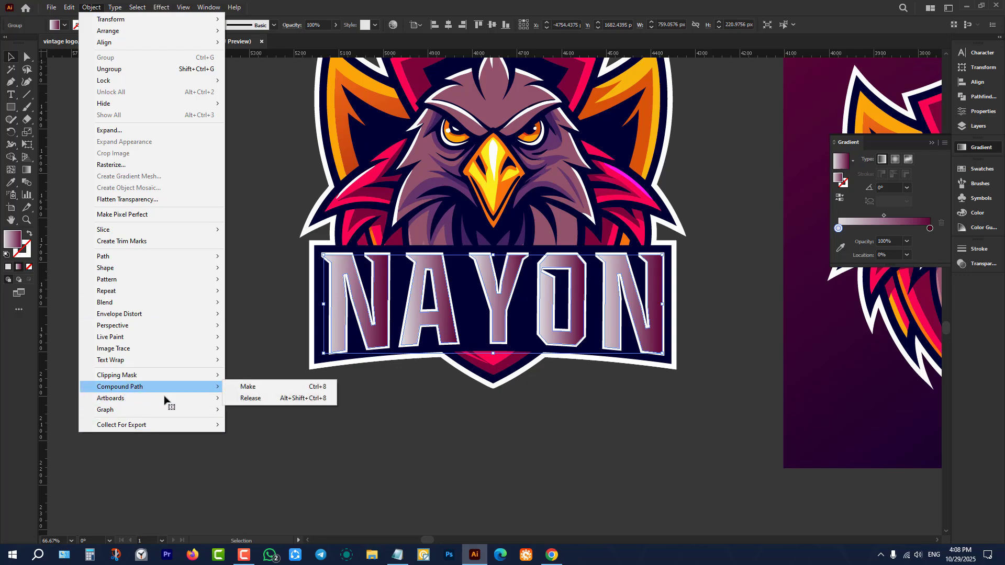
pyautogui.click(257, 386)
pyautogui.click(183, 287)
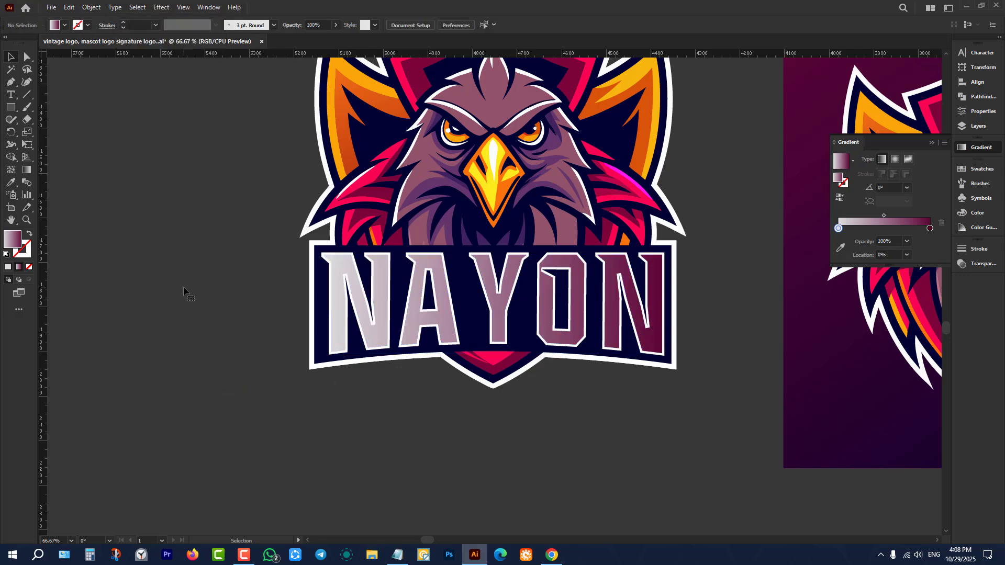
# Set the gradient angle of the NAYON compound path to 90°.
pyautogui.scroll(1, 568, 361)
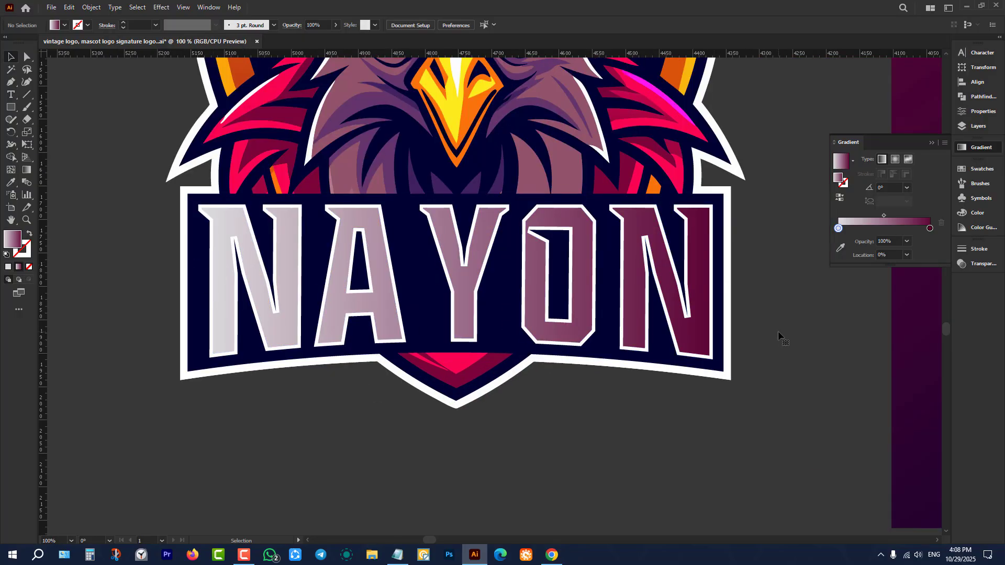
pyautogui.click(695, 267)
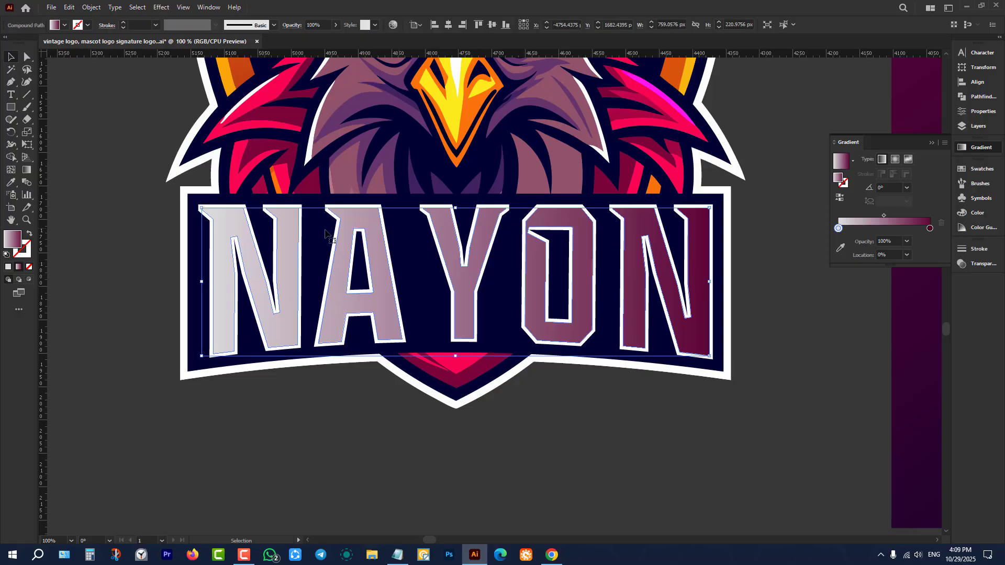
pyautogui.click(906, 188)
pyautogui.click(922, 248)
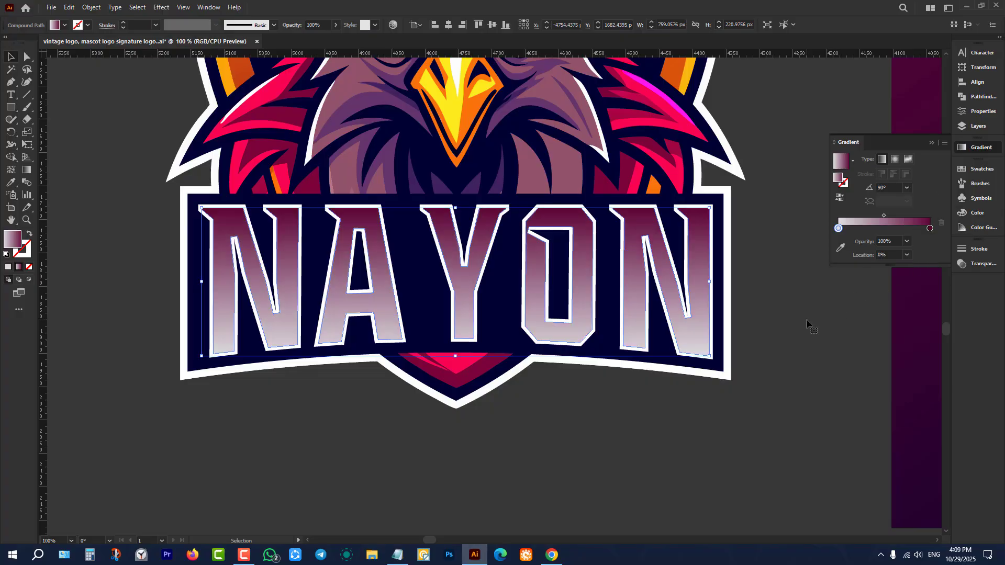
# Bring the gradient stops close together with light gray at about 62.85%, splitting the letters sharply into light gray above and maroon below.
pyautogui.moveTo(838, 228); pyautogui.dragTo(896, 229)
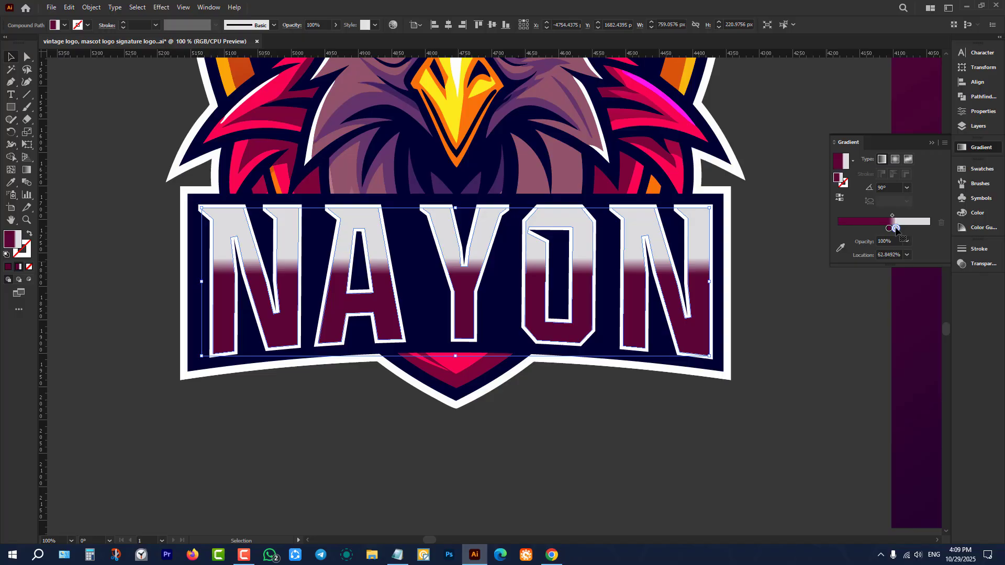
pyautogui.click(796, 310)
pyautogui.hotkey('ctrl', '-')
pyautogui.hotkey('ctrl', '-')
pyautogui.hotkey('ctrl', '-')
pyautogui.hotkey('ctrl', '-')
pyautogui.scroll(2, 630, 302)
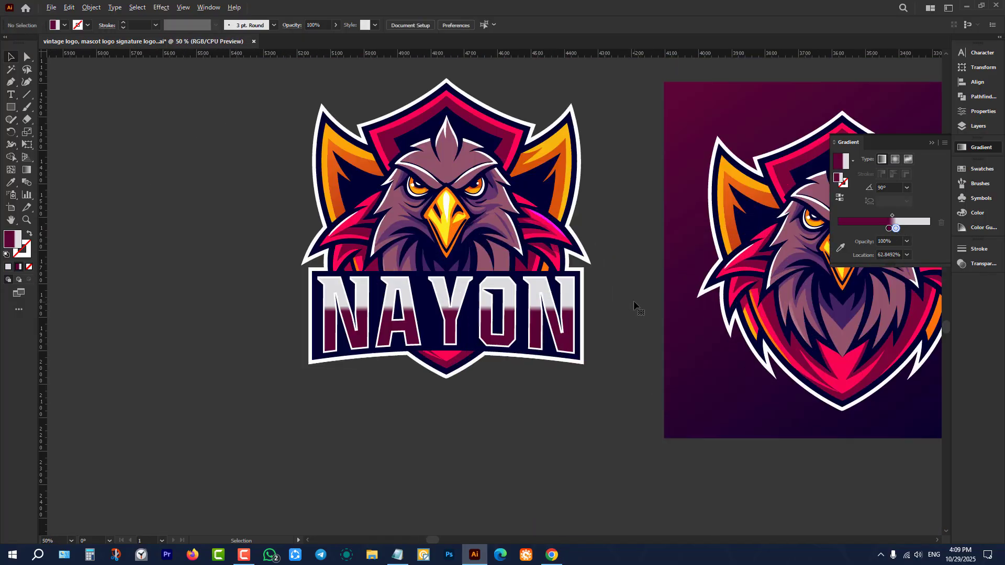